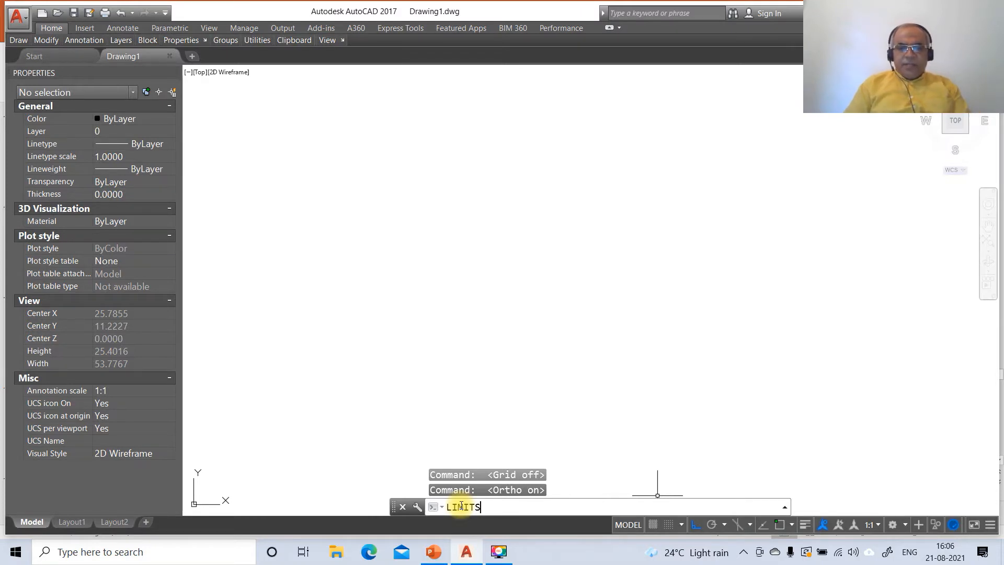
# Set the model space limits from the default 0,0 to 297,210 and zoom to the whole area.
pyautogui.press('Return')
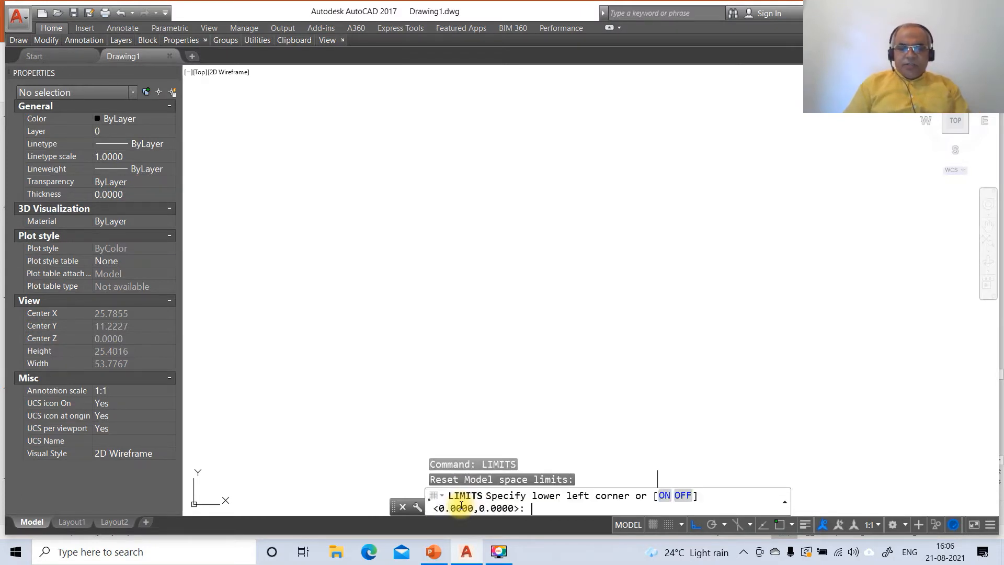
pyautogui.press('Return')
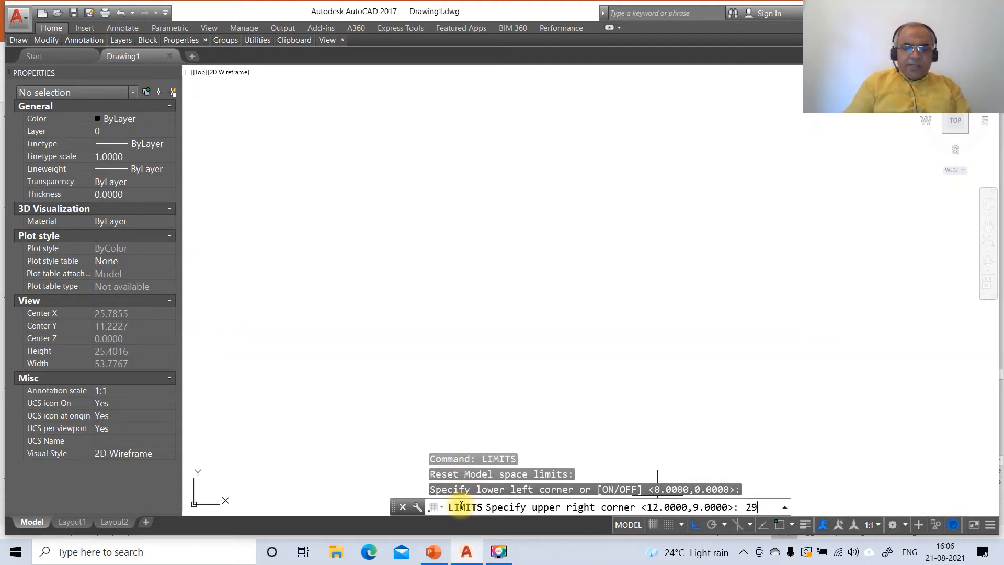
pyautogui.write('297,210')
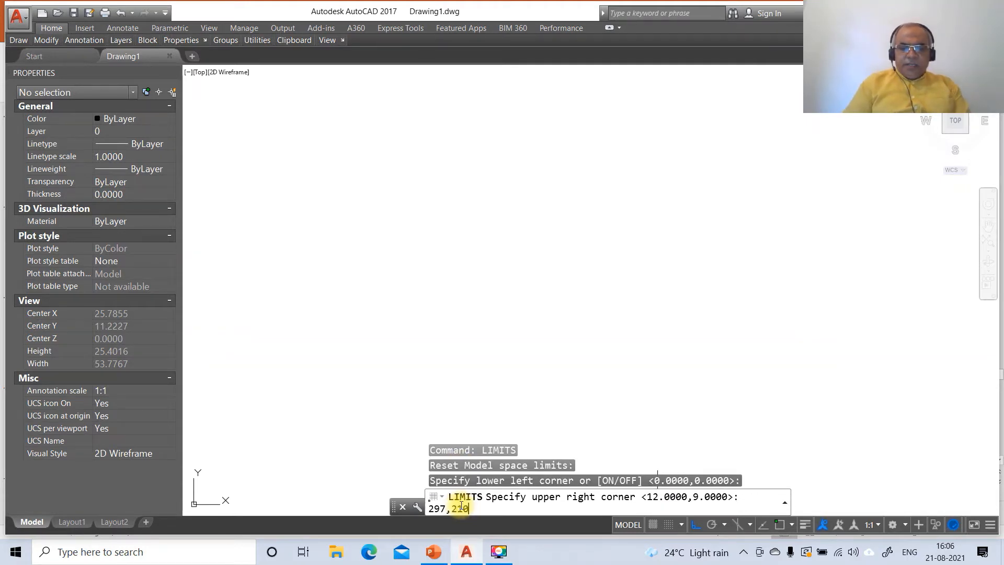
pyautogui.press('Return')
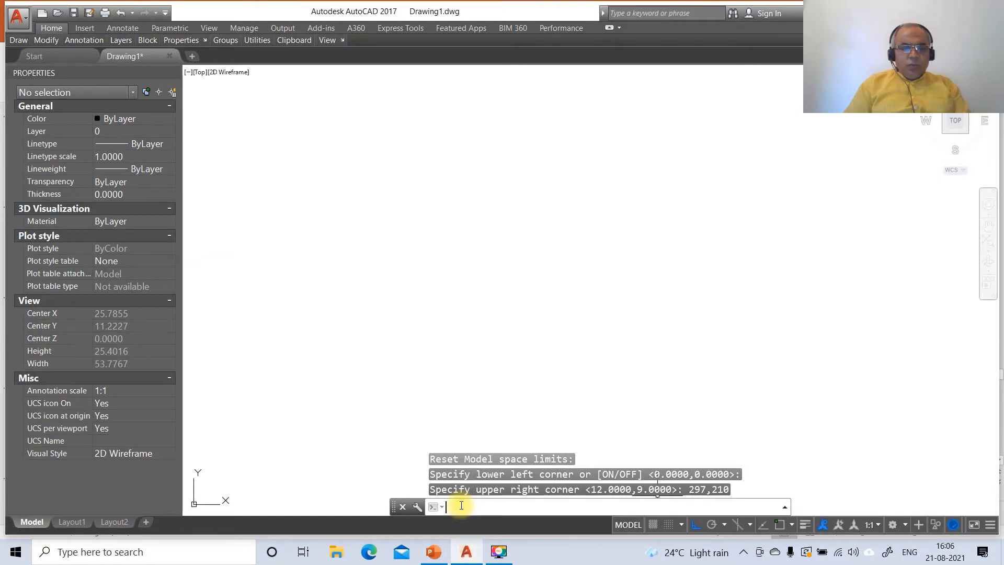
pyautogui.write('z')
pyautogui.press('Return')
pyautogui.write('A')
pyautogui.press('Return')
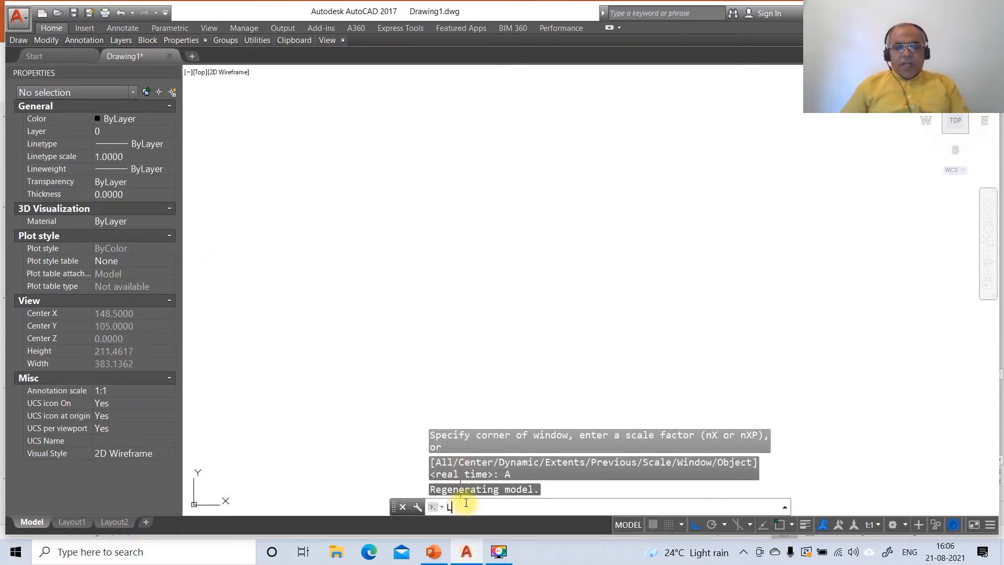
# Draw a long horizontal base line along the lower part of the drawing and a vertical line about 174 units high from its right end.
pyautogui.write('L')
pyautogui.press('Return')
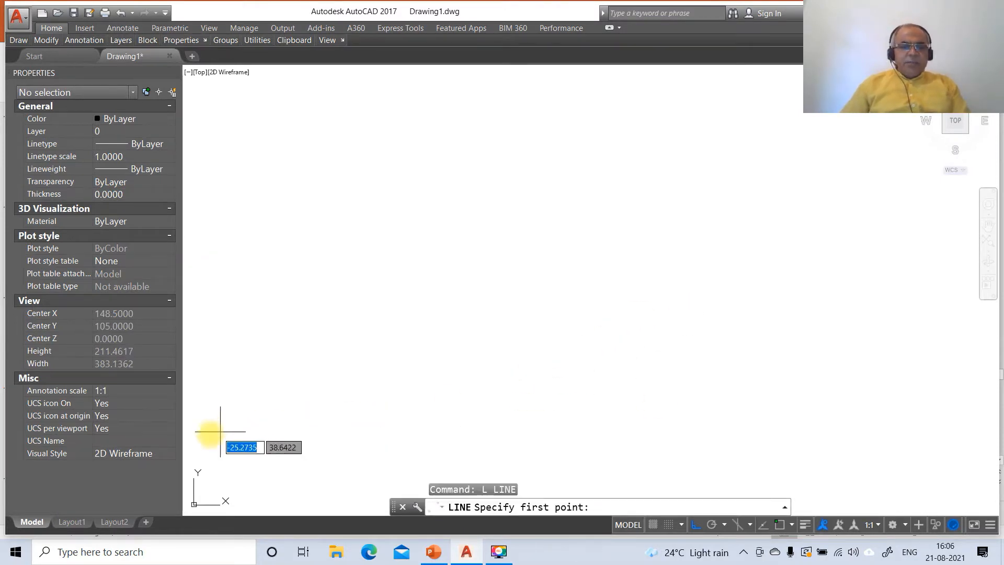
pyautogui.click(190, 439)
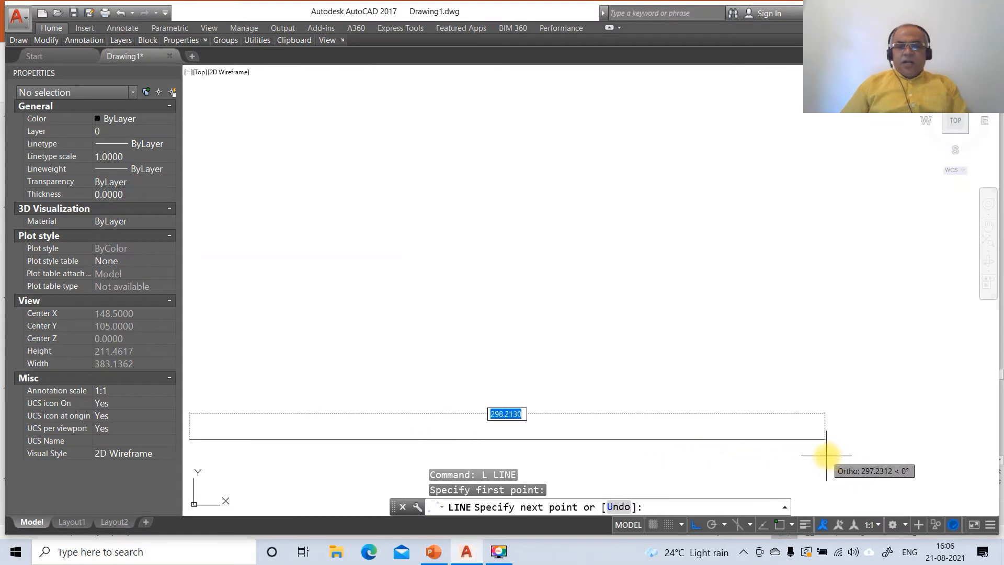
pyautogui.click(900, 449)
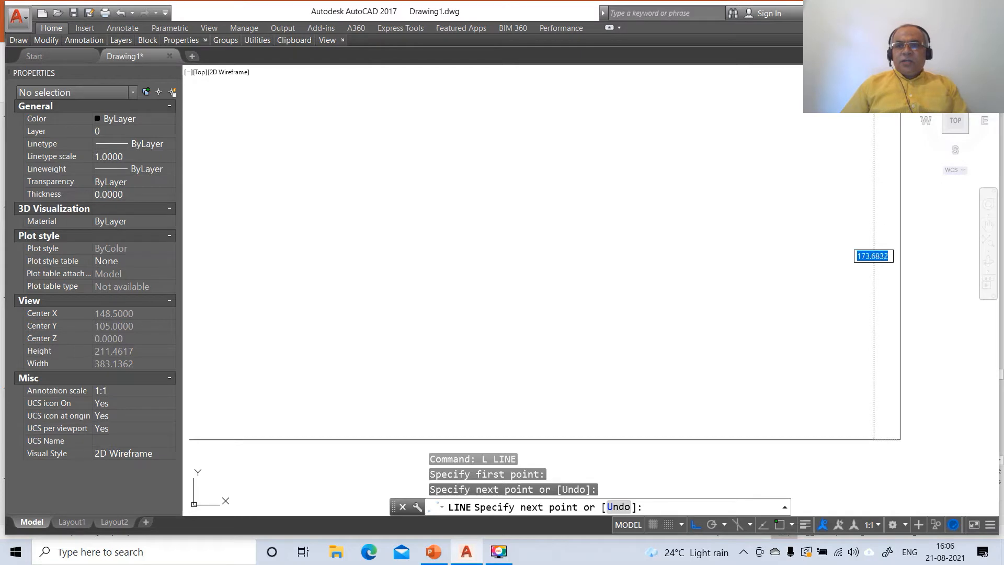
pyautogui.click(900, 73)
pyautogui.press('Return')
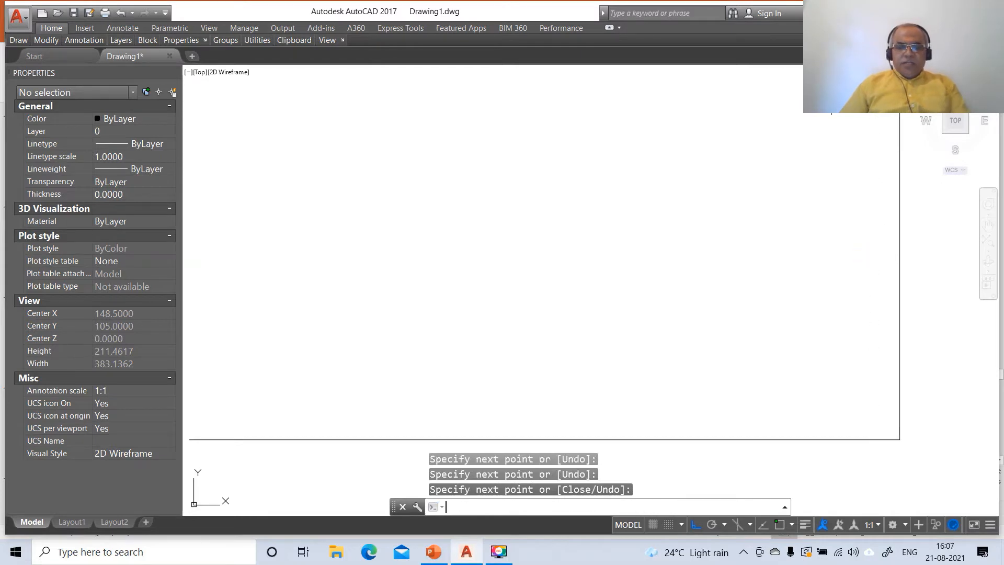
# Offset the vertical line 297 to the left to form the sheet border's left side.
pyautogui.write('O')
pyautogui.press('Return')
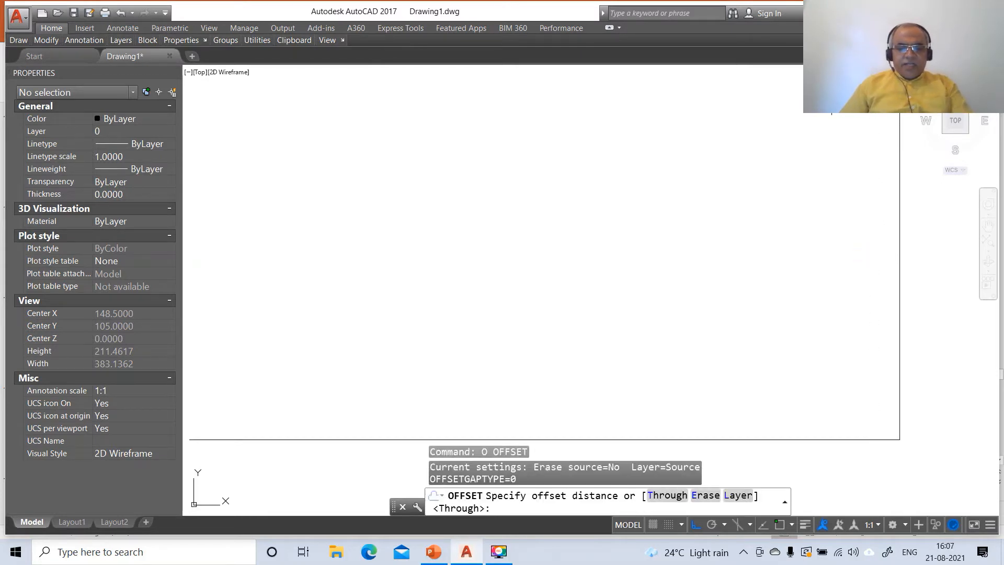
pyautogui.write('297')
pyautogui.press('Return')
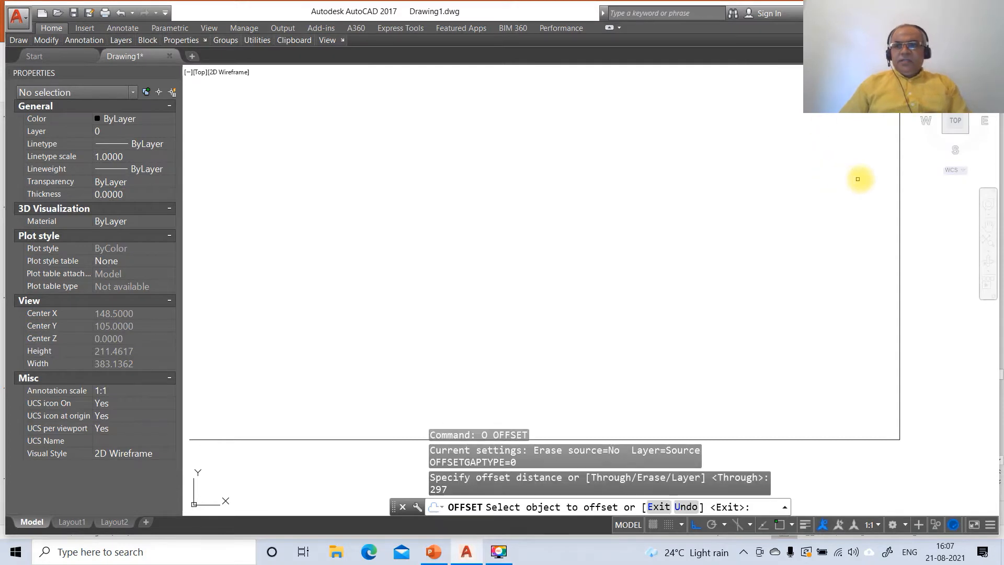
pyautogui.click(900, 176)
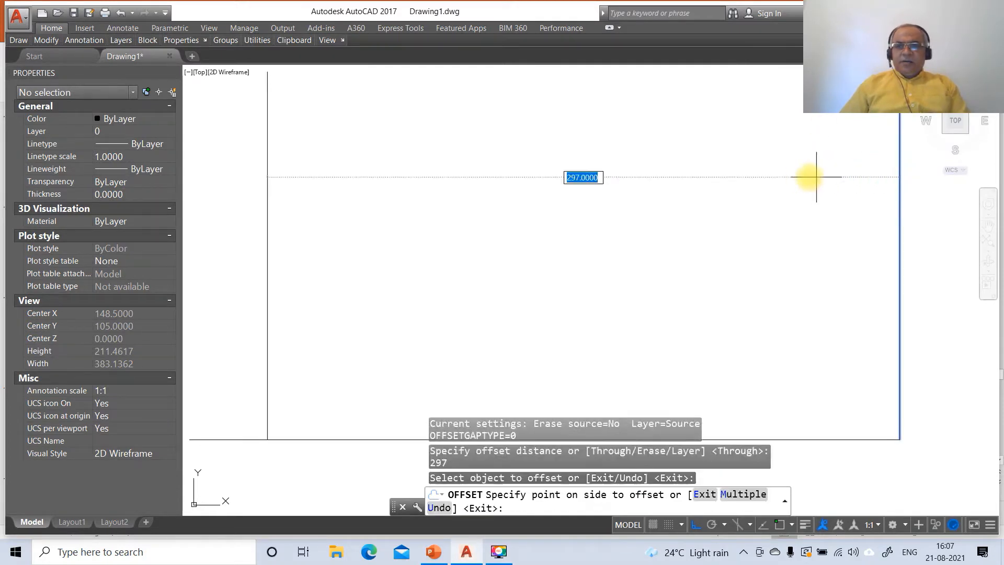
pyautogui.click(798, 175)
pyautogui.press('Return')
# Offset the horizontal base line 210 upward to form the sheet border's upper edge.
pyautogui.press('Return')
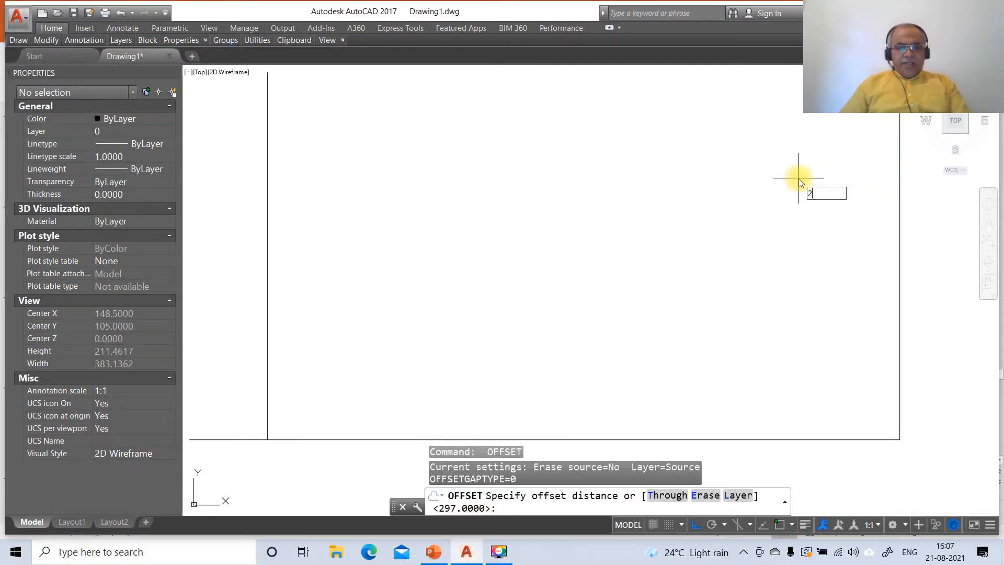
pyautogui.press('Return')
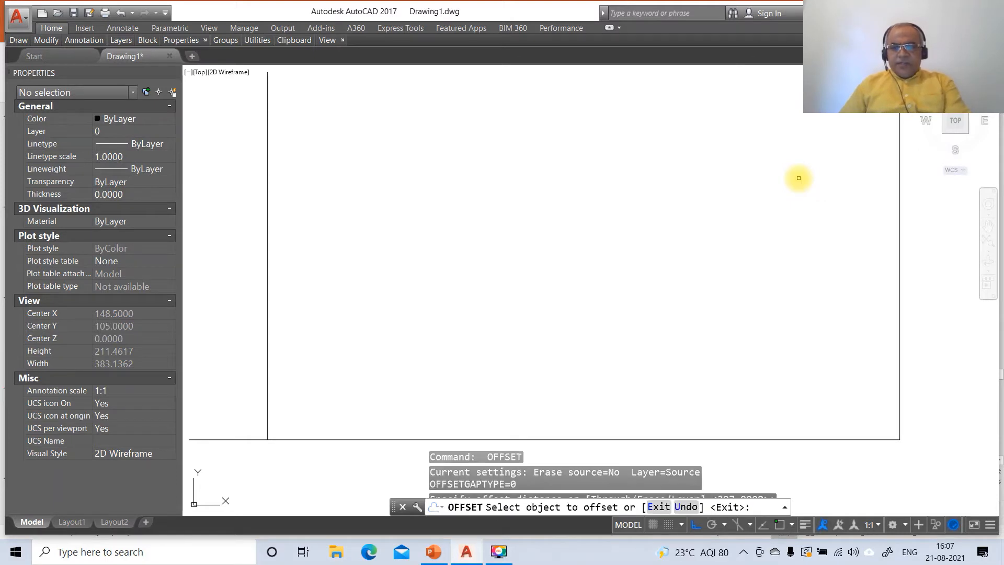
pyautogui.click(290, 439)
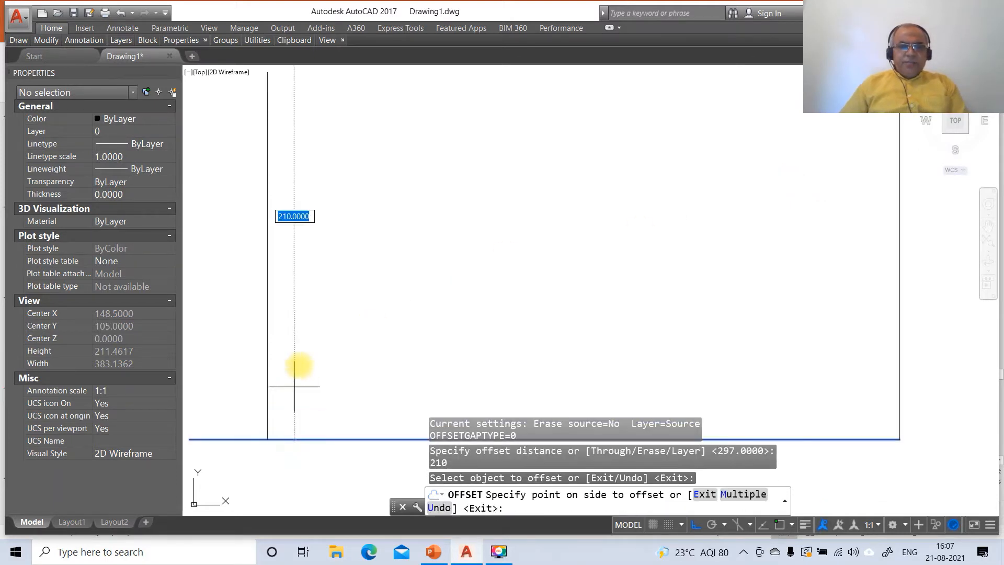
pyautogui.click(308, 344)
pyautogui.press('Return')
# Fillet the left vertical line with the base line at radius 0 to close the border's lower-left corner.
pyautogui.write('e')
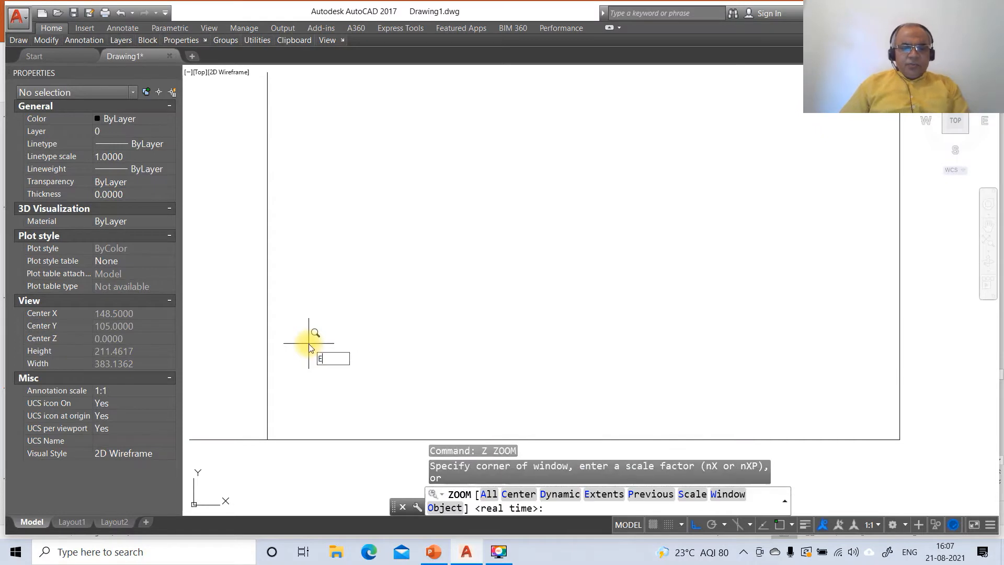
pyautogui.press('Return')
pyautogui.press('Return')
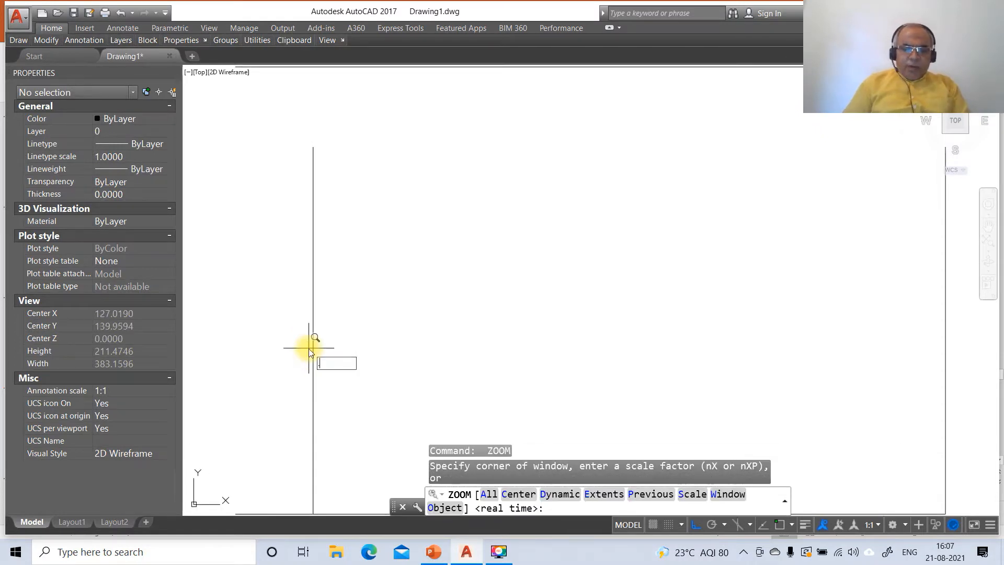
pyautogui.write('.6')
pyautogui.press('Return')
pyautogui.write('f')
pyautogui.press('Return')
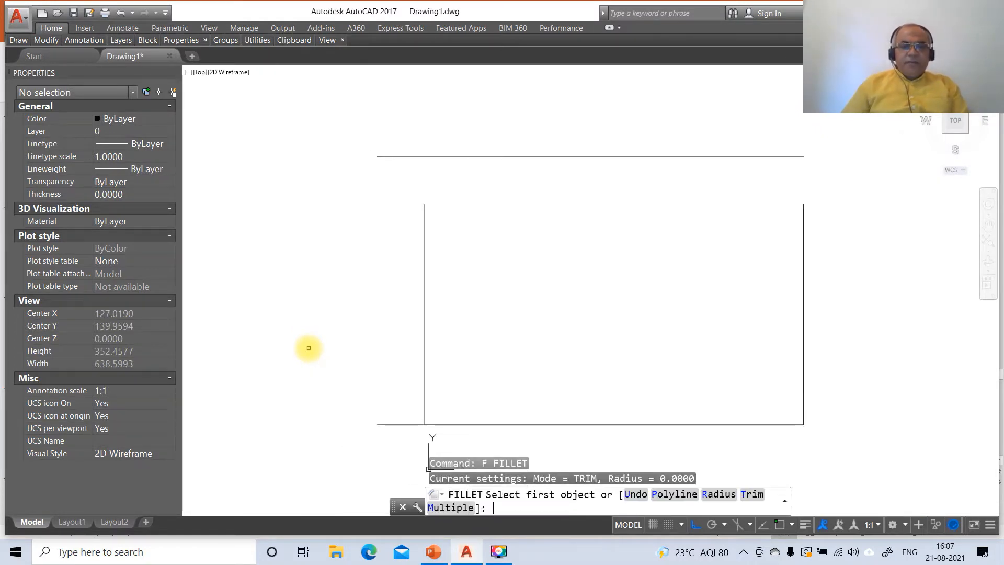
pyautogui.click(424, 370)
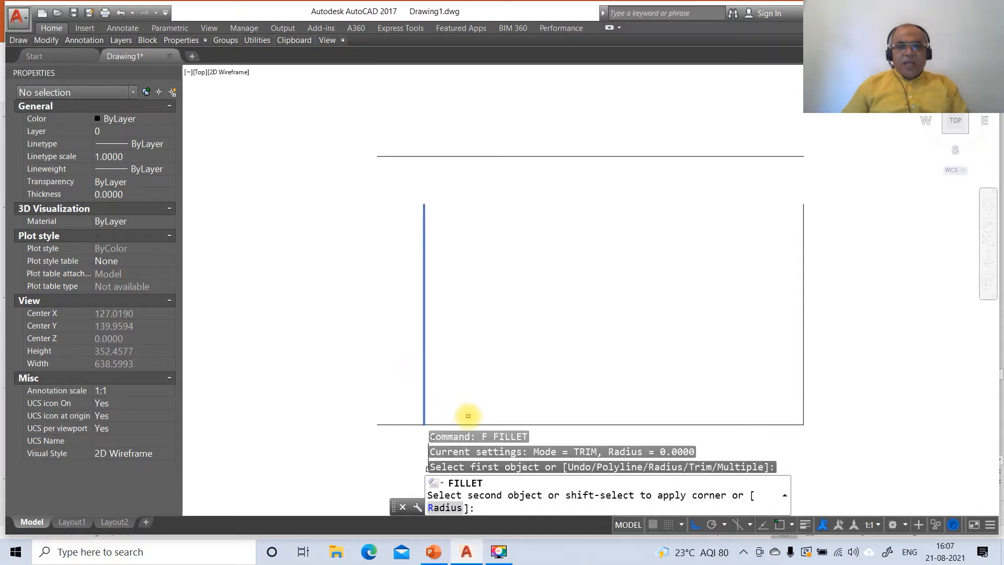
pyautogui.click(475, 423)
# Fillet the upper horizontal line with both vertical lines at radius 0 to close the border's two upper corners.
pyautogui.press('Return')
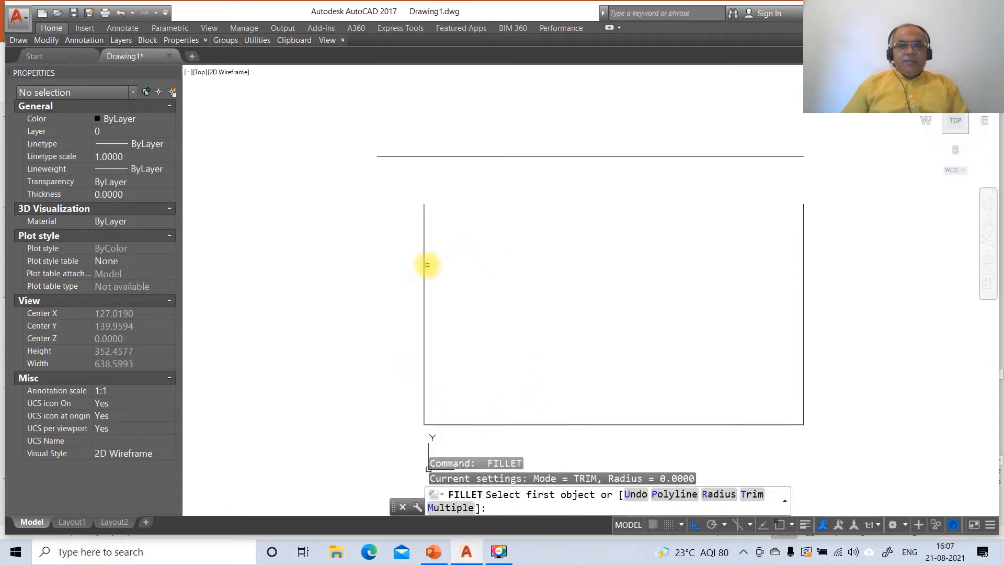
pyautogui.click(423, 264)
pyautogui.click(460, 157)
pyautogui.press('Return')
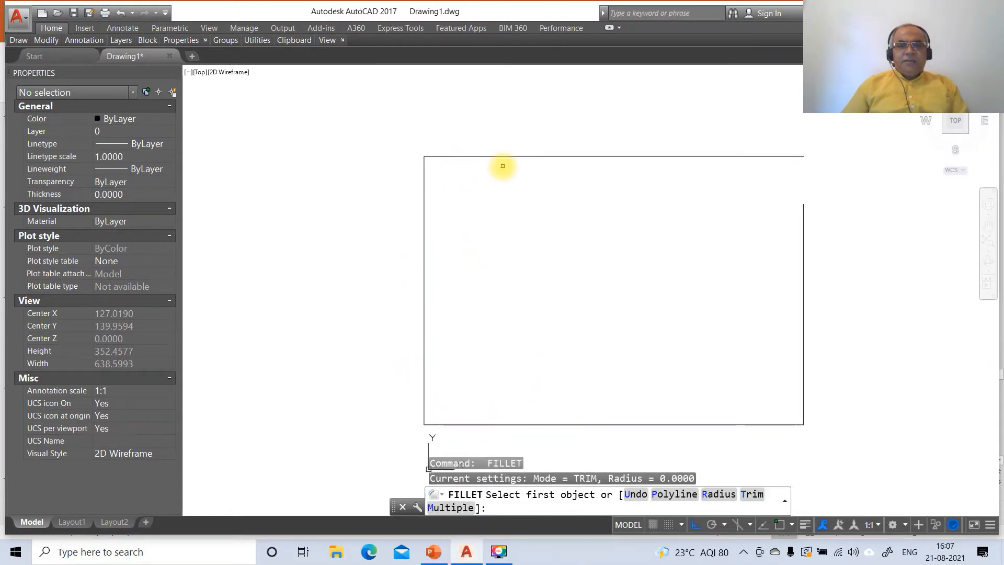
pyautogui.click(506, 157)
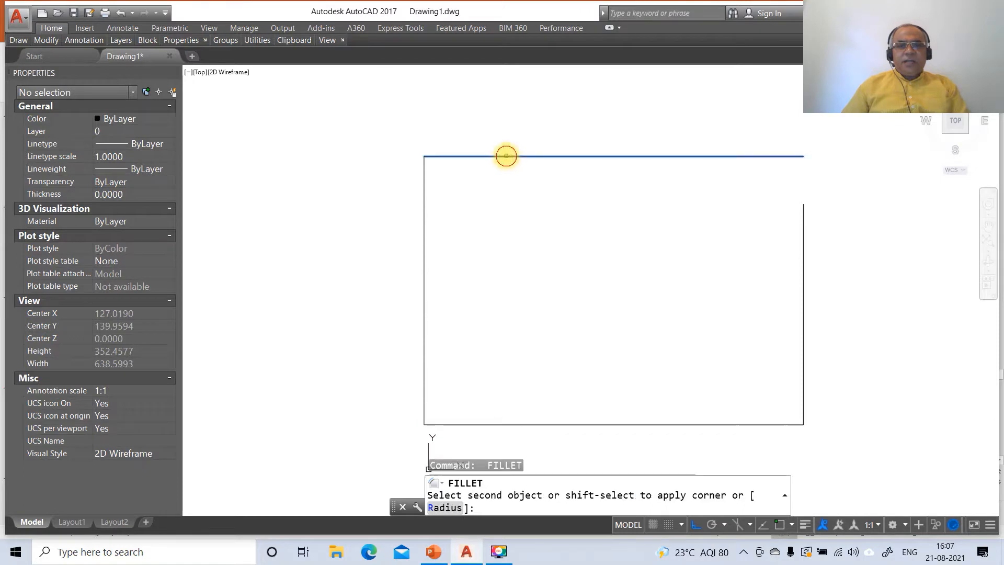
pyautogui.click(804, 231)
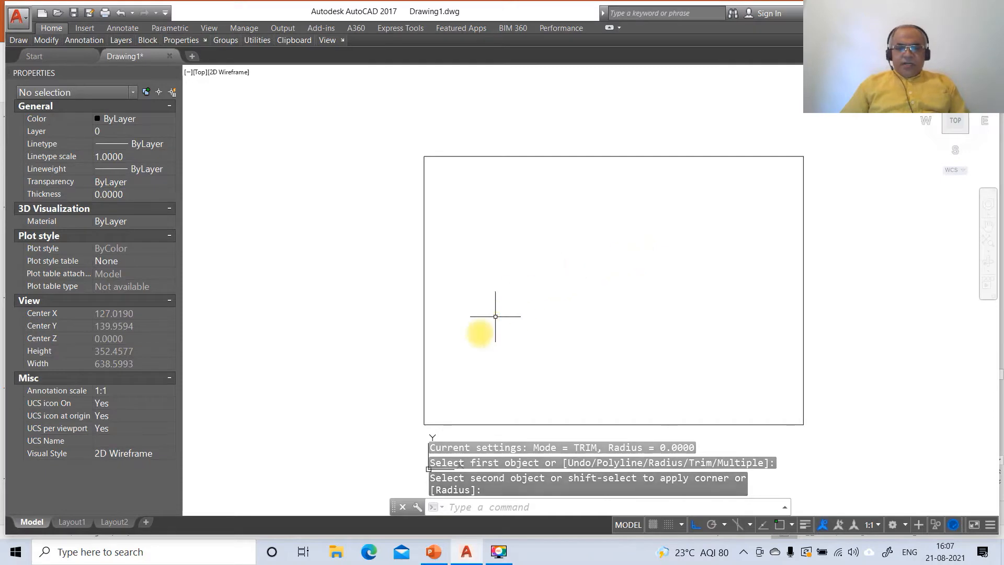
# Check the final solution slide in PowerPoint, return to AutoCAD and create four layers named XY, FV, TV and SV.
pyautogui.click(432, 553)
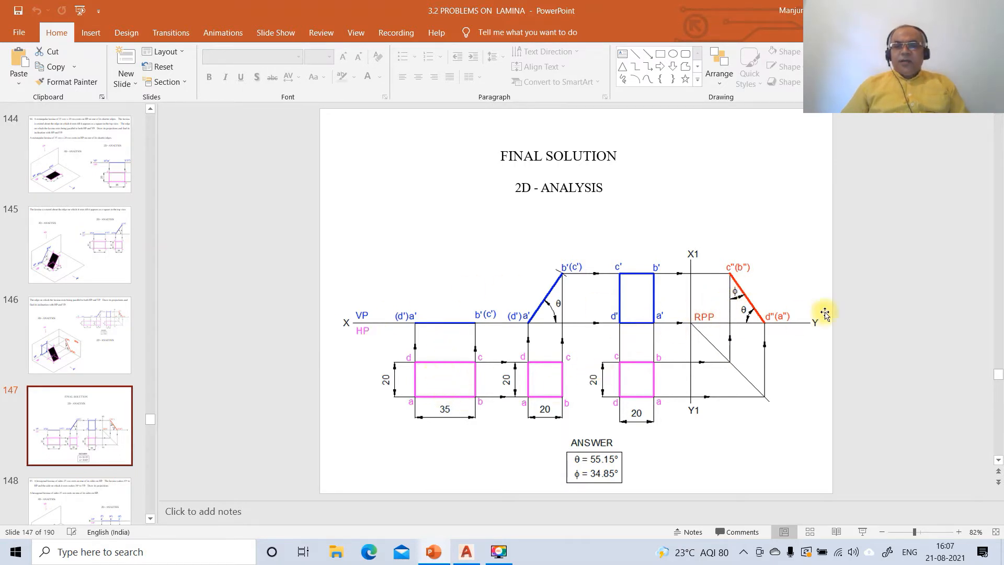
pyautogui.click(466, 552)
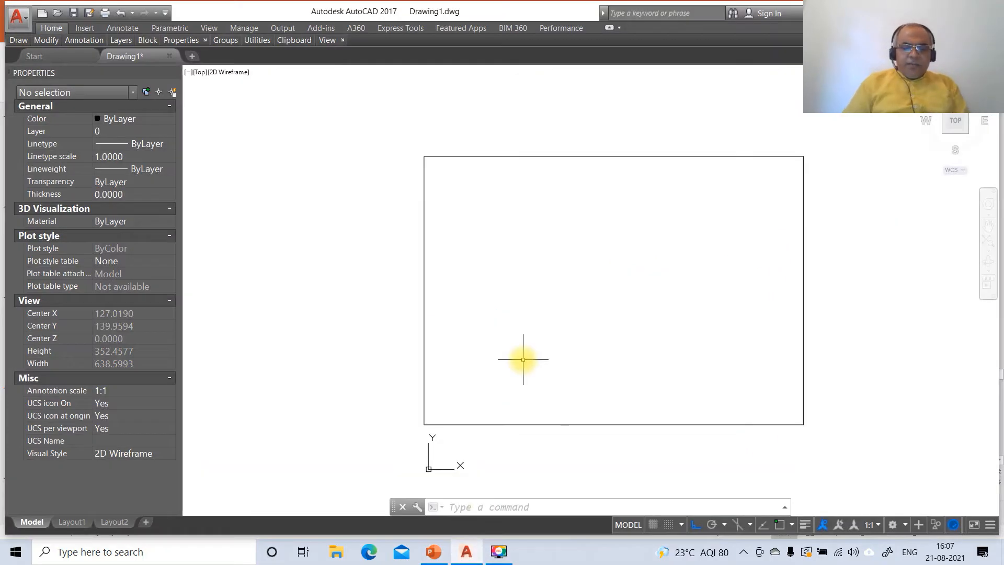
pyautogui.write('LA')
pyautogui.press('Return')
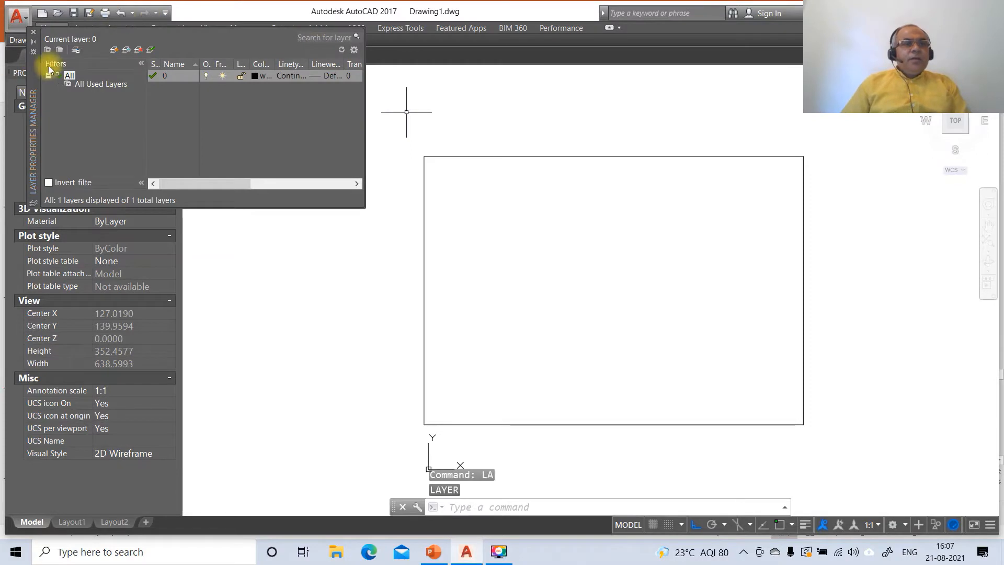
pyautogui.click(112, 50)
pyautogui.write('XY')
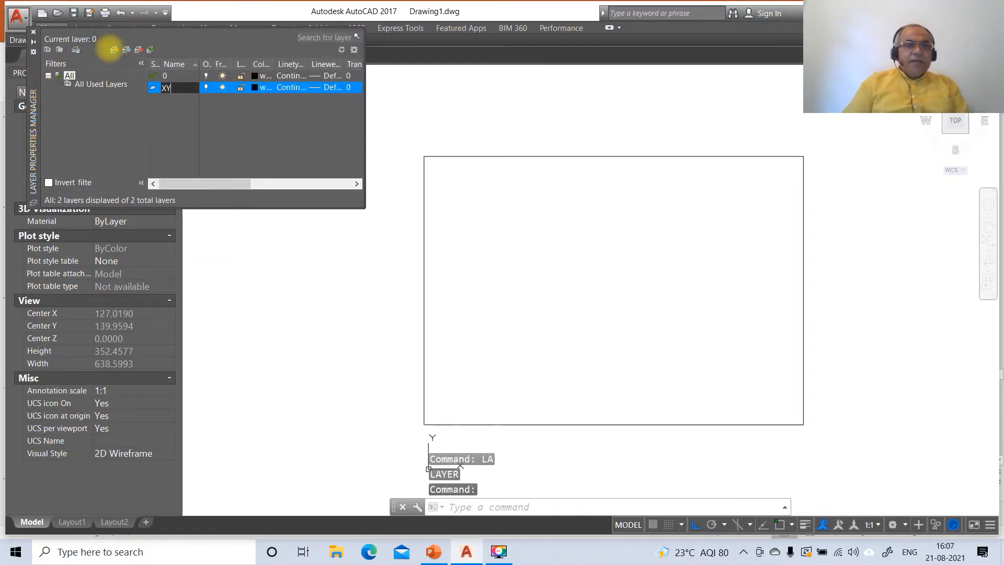
pyautogui.press('Return')
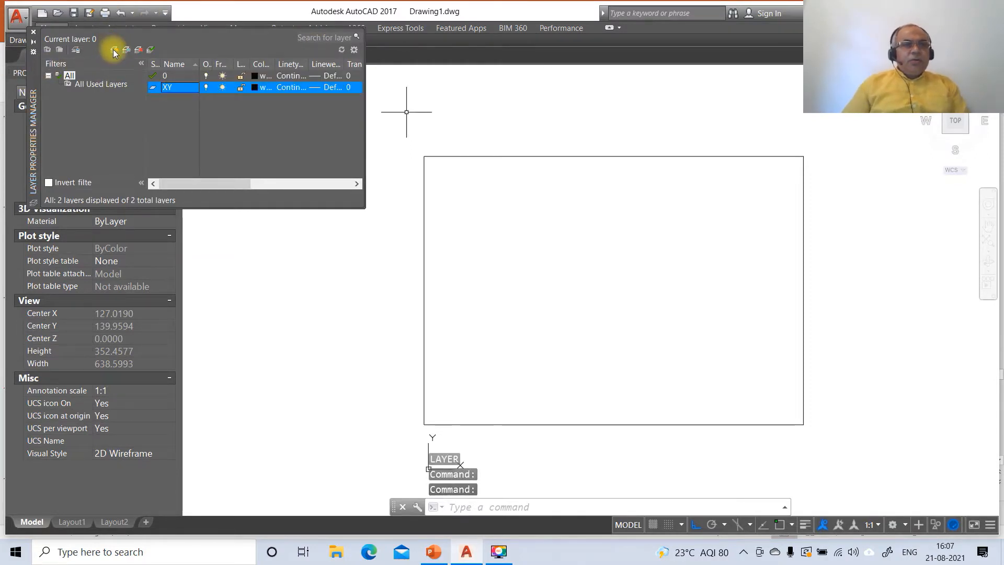
pyautogui.click(115, 52)
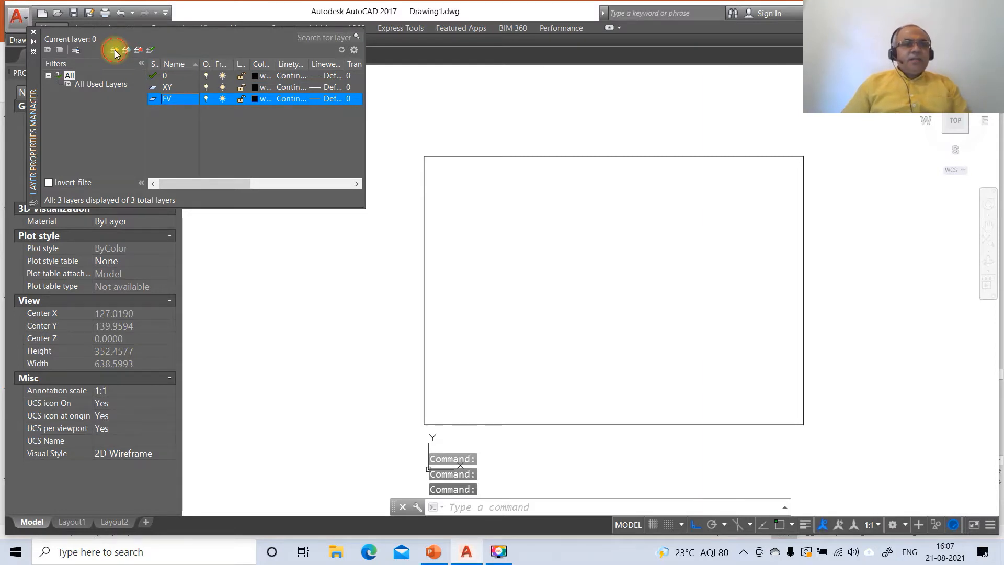
pyautogui.click(114, 51)
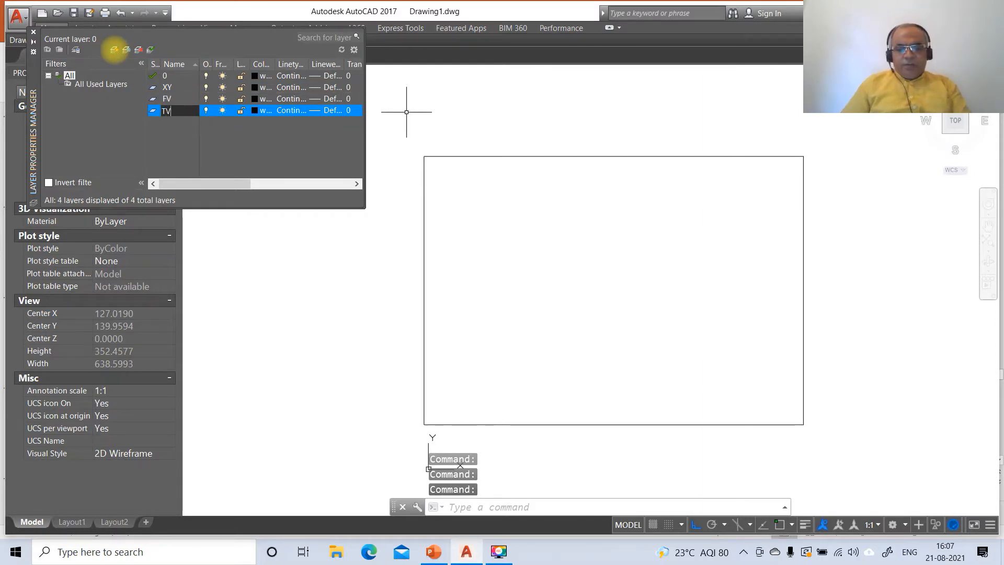
pyautogui.click(114, 51)
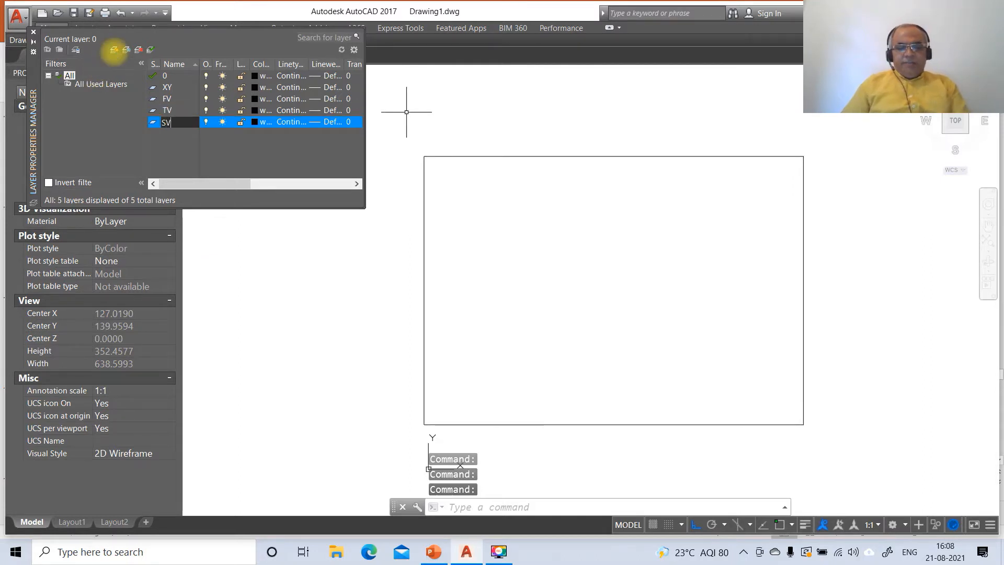
pyautogui.press('Return')
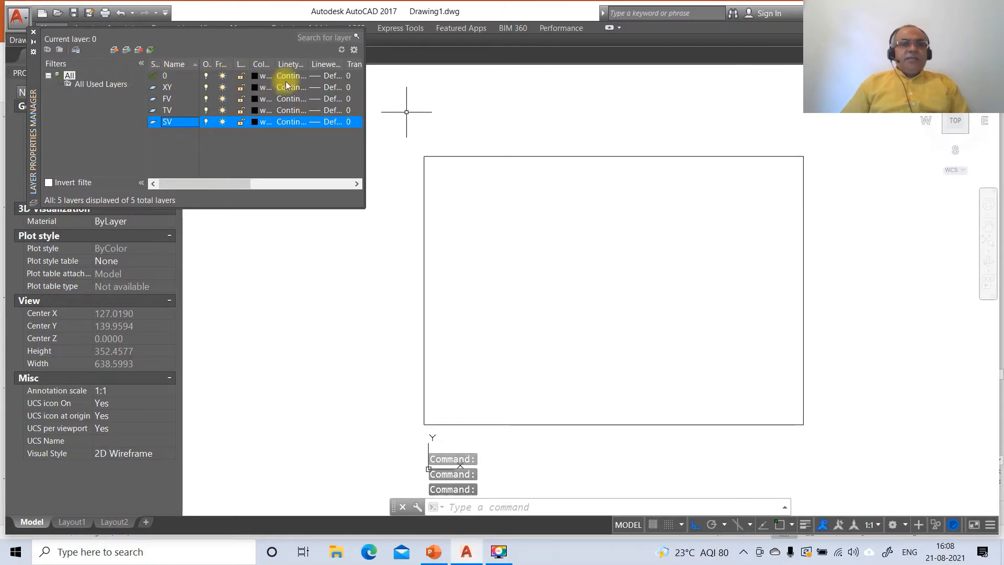
# Set the lineweight of layer 0 to 0.05 mm.
pyautogui.click(325, 77)
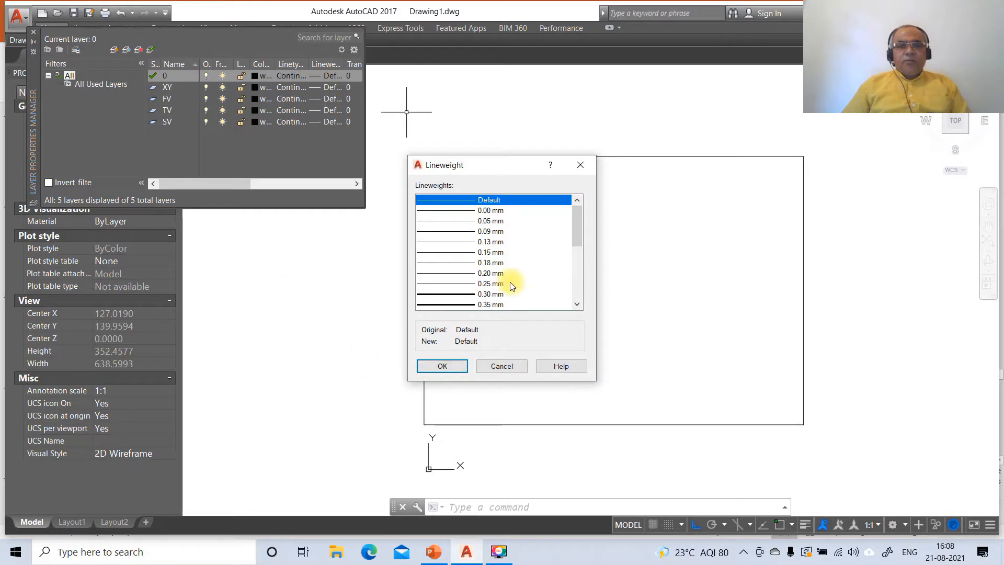
pyautogui.click(486, 221)
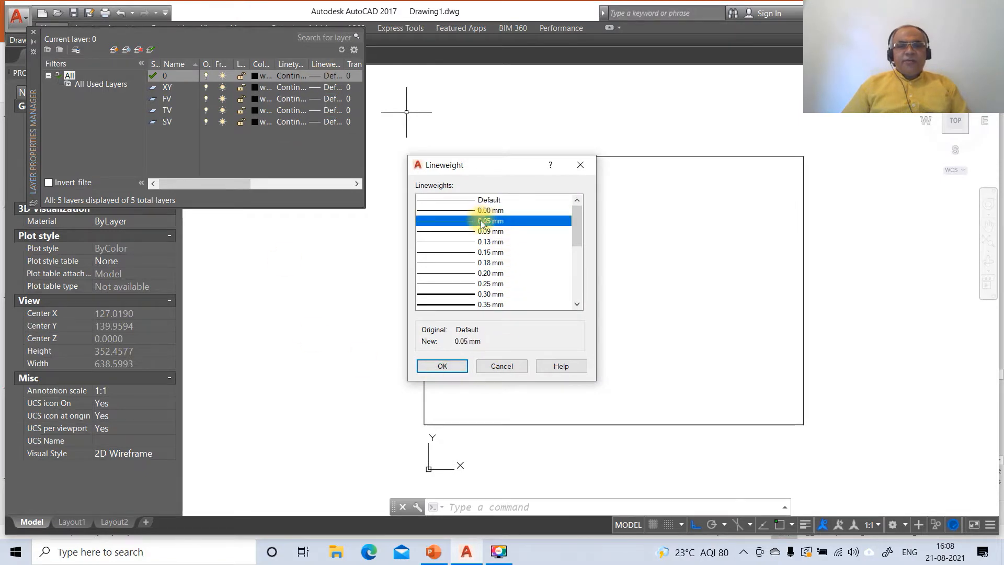
pyautogui.click(446, 366)
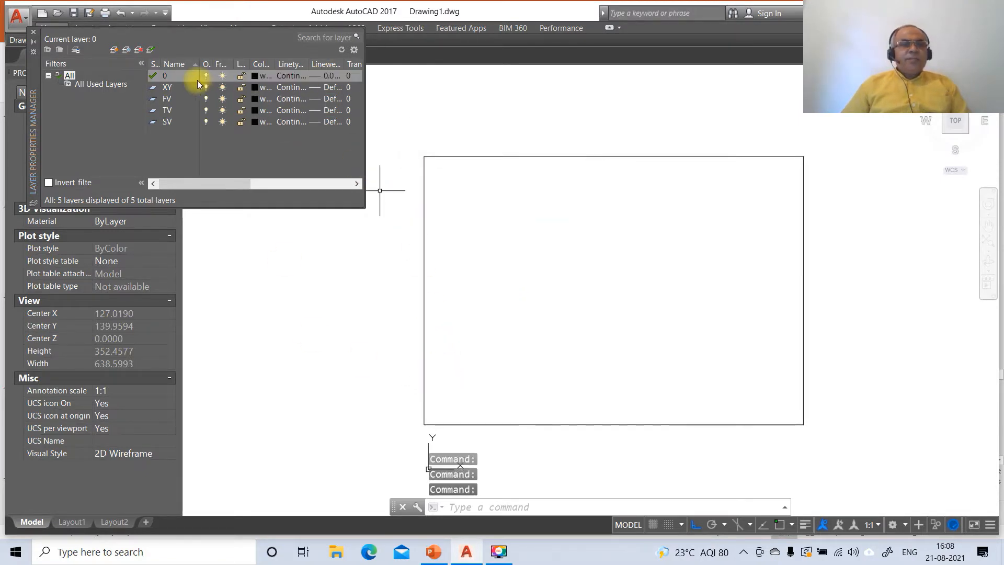
# Set the lineweight of layer XY to 0.13 mm.
pyautogui.click(328, 89)
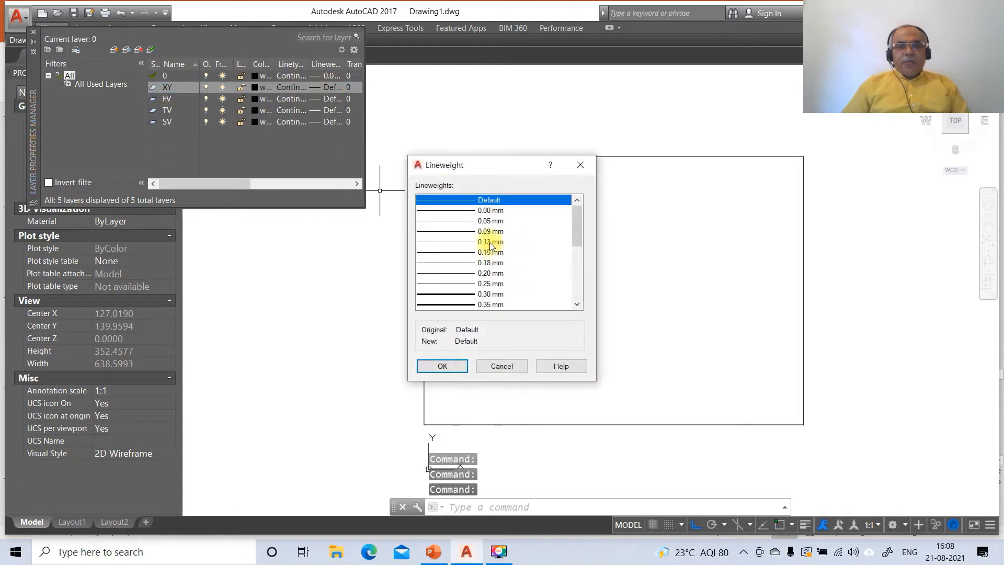
pyautogui.click(490, 241)
pyautogui.click(442, 365)
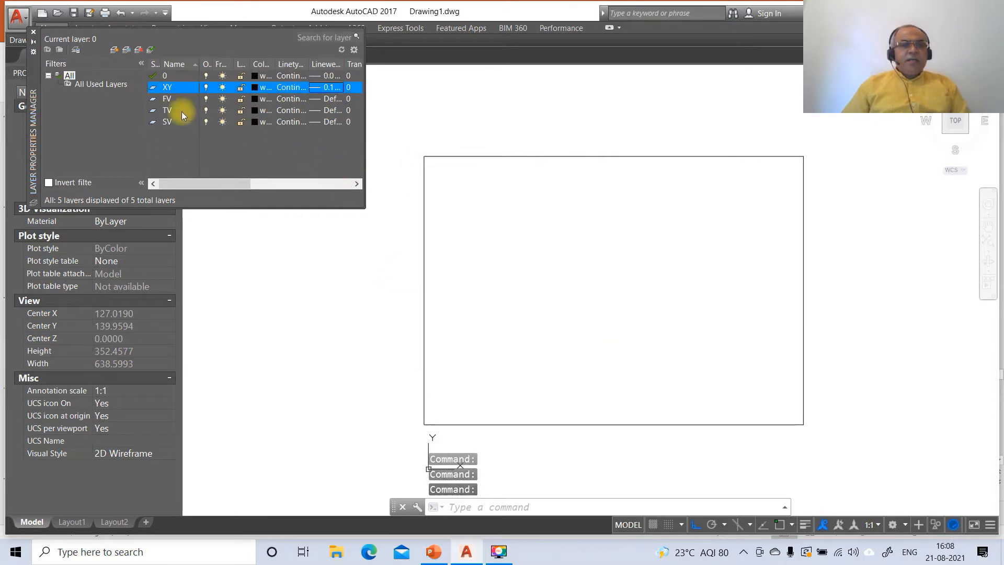
# Set the lineweight of layers FV, TV and SV to 0.50 mm each.
pyautogui.click(329, 99)
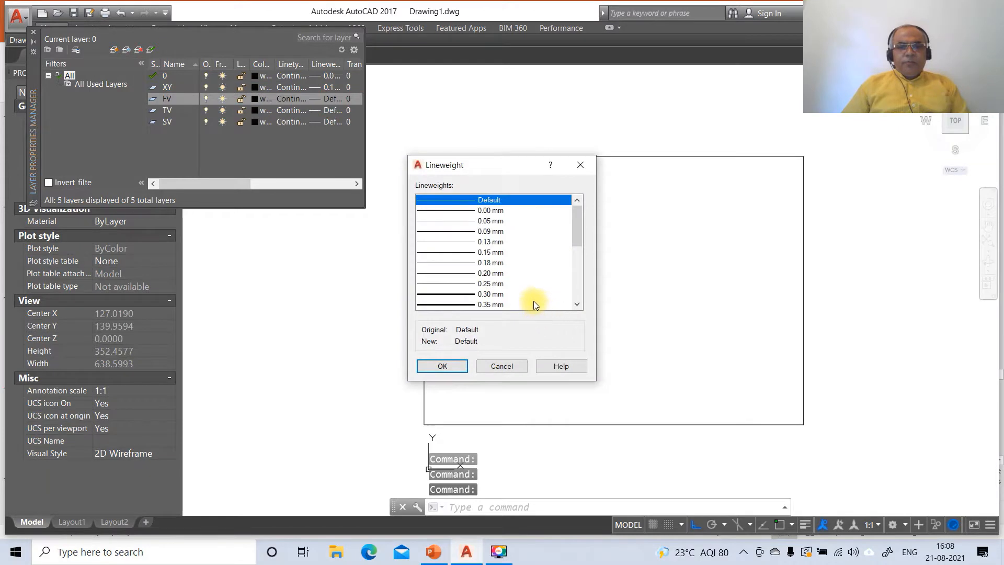
pyautogui.scroll(-3, 533, 301)
pyautogui.click(502, 262)
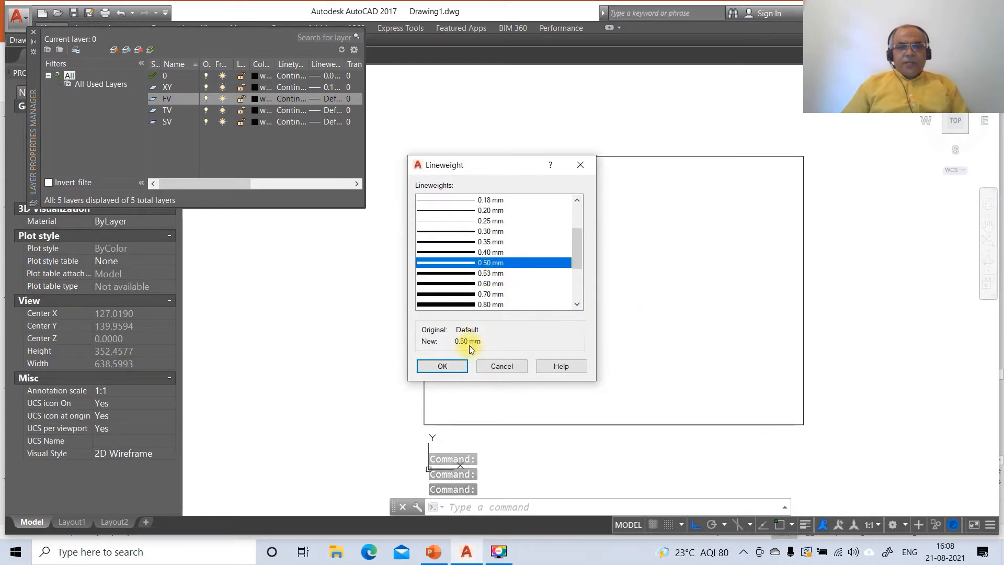
pyautogui.click(442, 366)
pyautogui.click(333, 111)
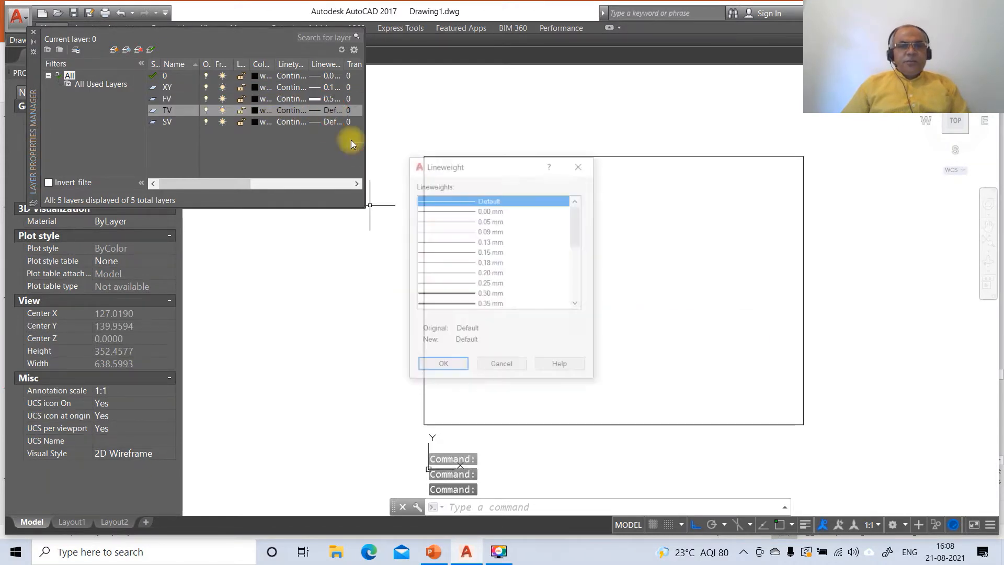
pyautogui.scroll(-3, 480, 264)
pyautogui.click(490, 231)
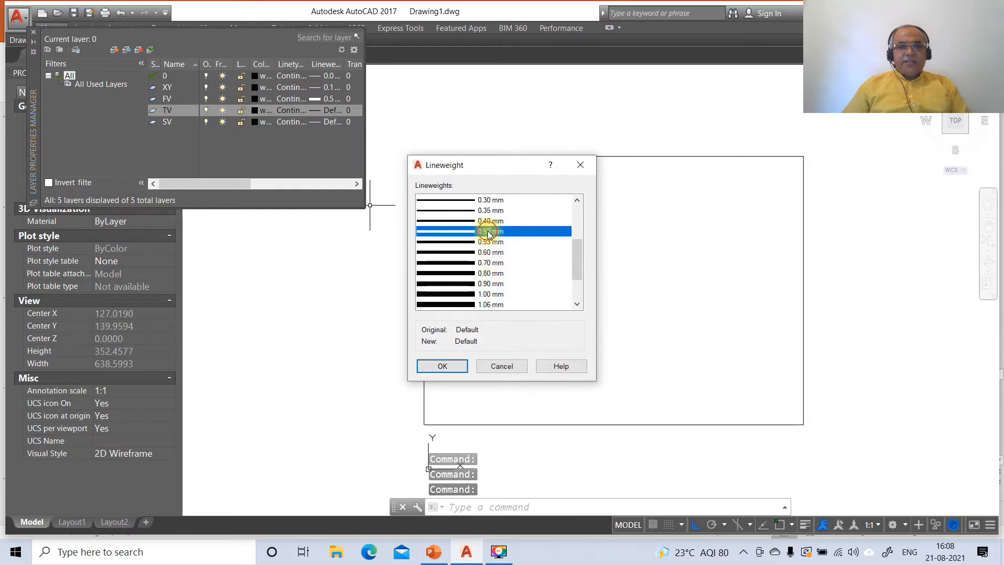
pyautogui.click(442, 366)
pyautogui.click(332, 122)
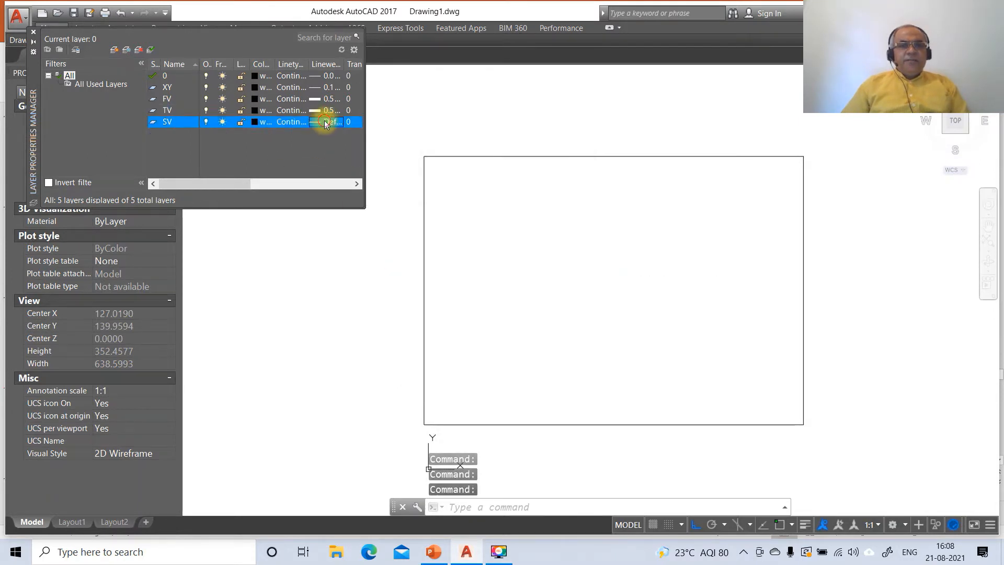
pyautogui.scroll(-2, 505, 283)
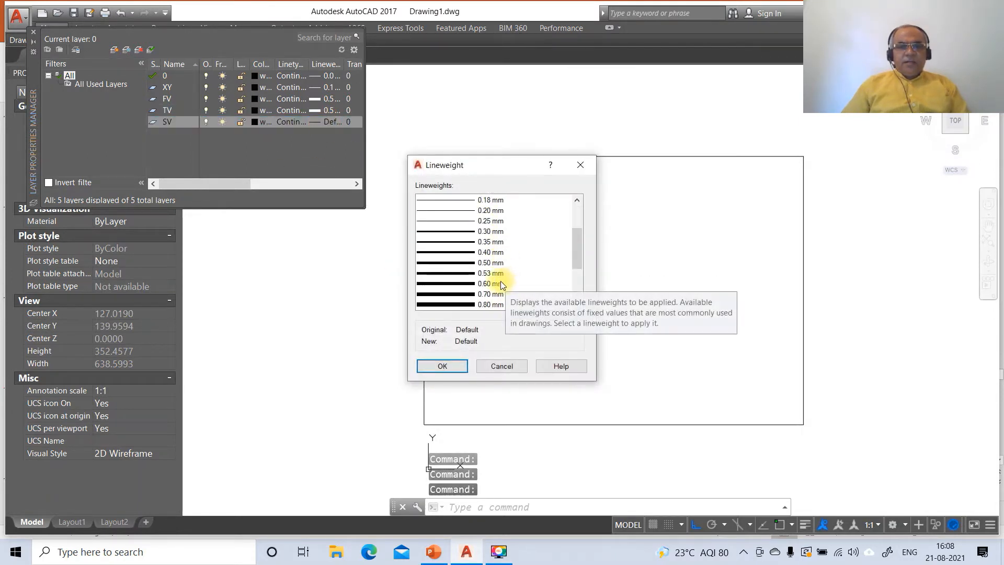
pyautogui.click(495, 263)
pyautogui.click(442, 366)
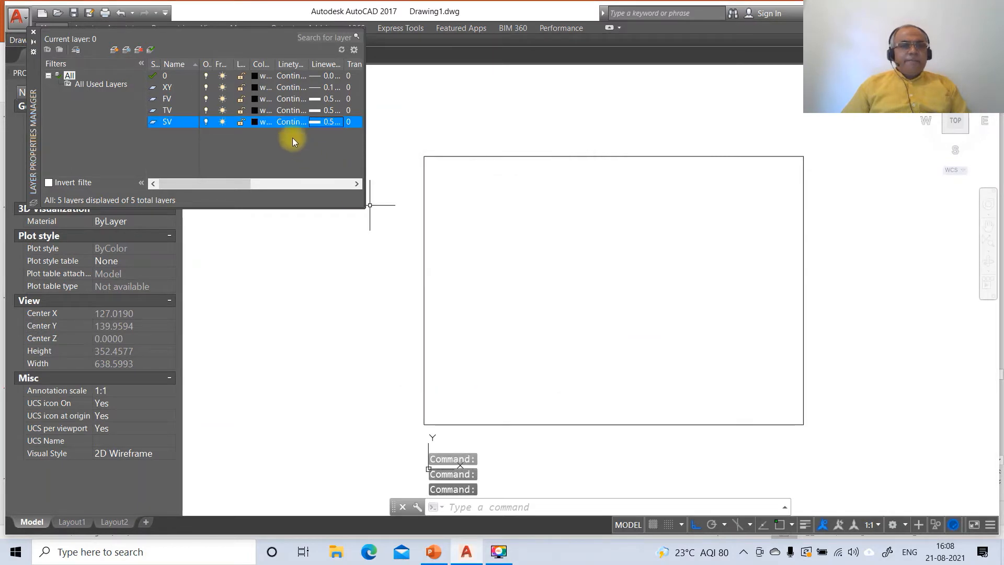
# Colour layer SV red, layer TV magenta and layer FV blue, and close the layer manager.
pyautogui.click(254, 121)
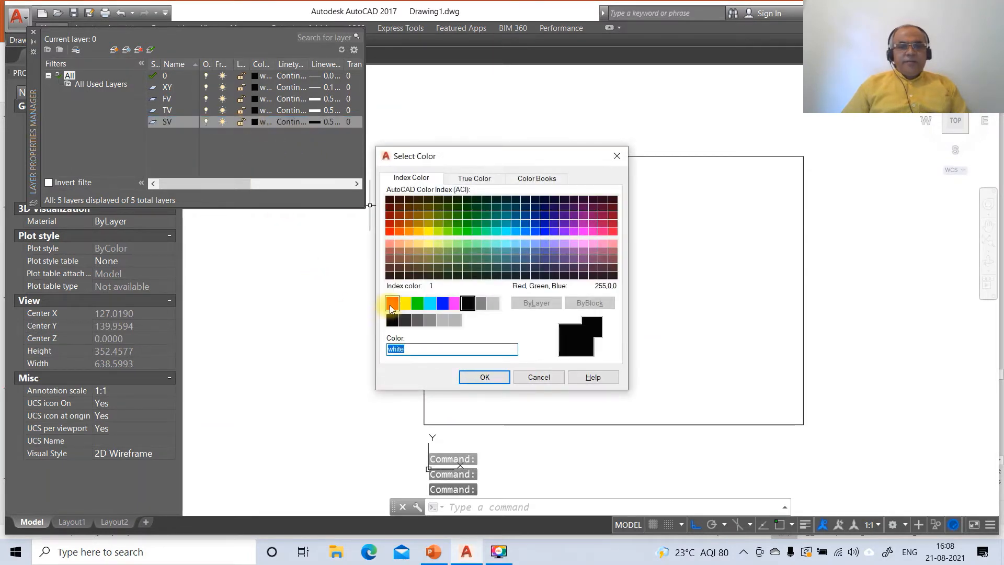
pyautogui.click(391, 305)
pyautogui.click(485, 378)
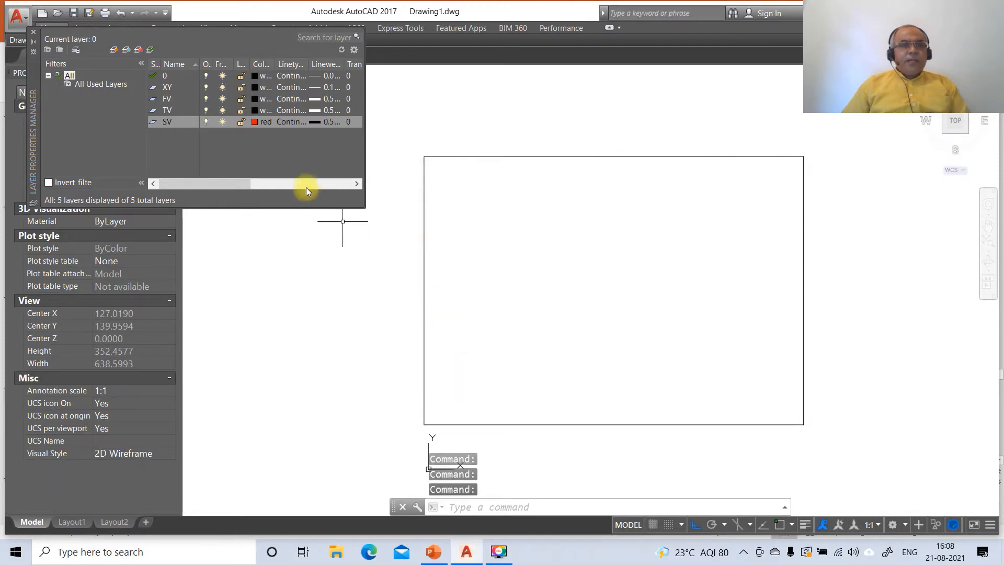
pyautogui.click(254, 111)
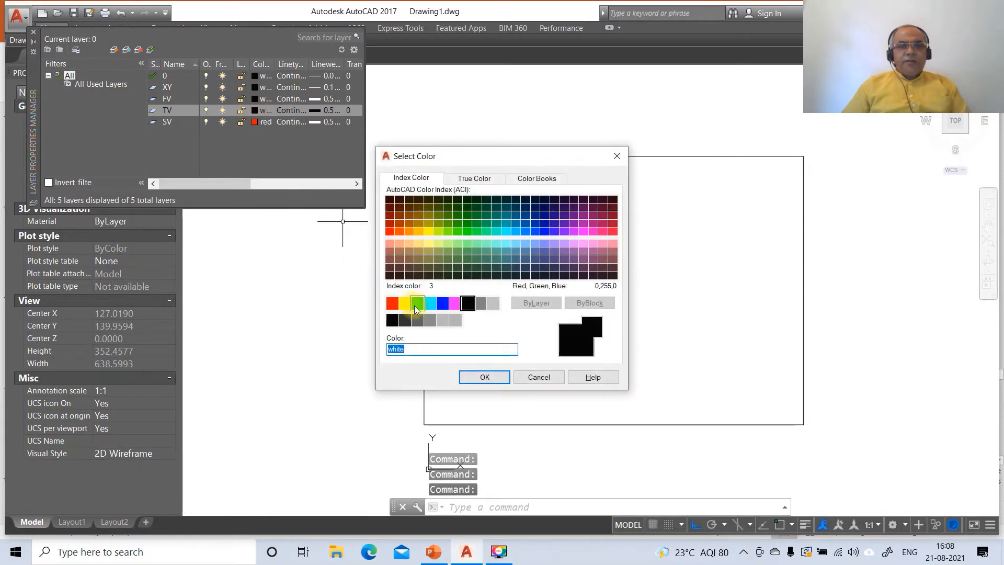
pyautogui.click(452, 305)
pyautogui.click(485, 377)
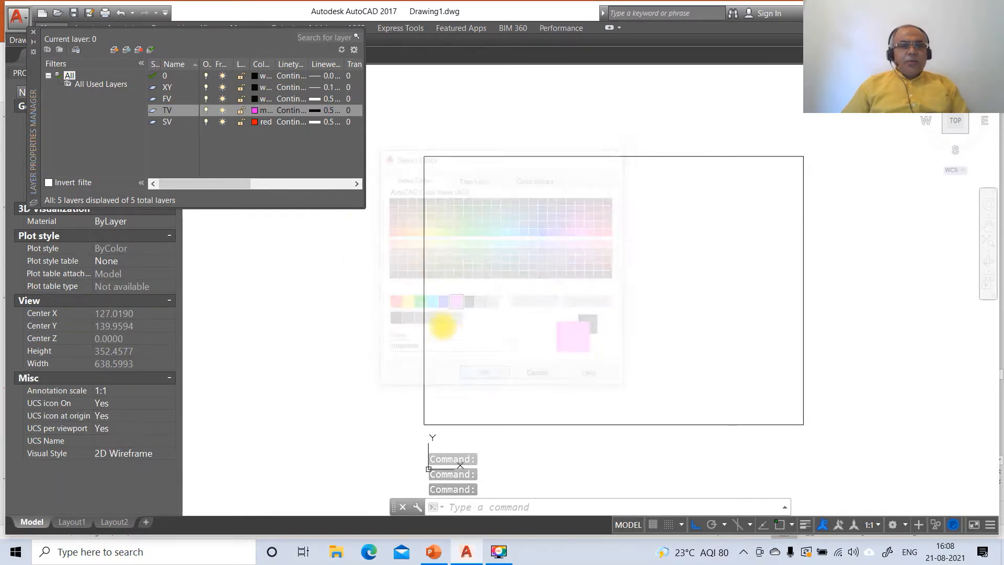
pyautogui.click(255, 101)
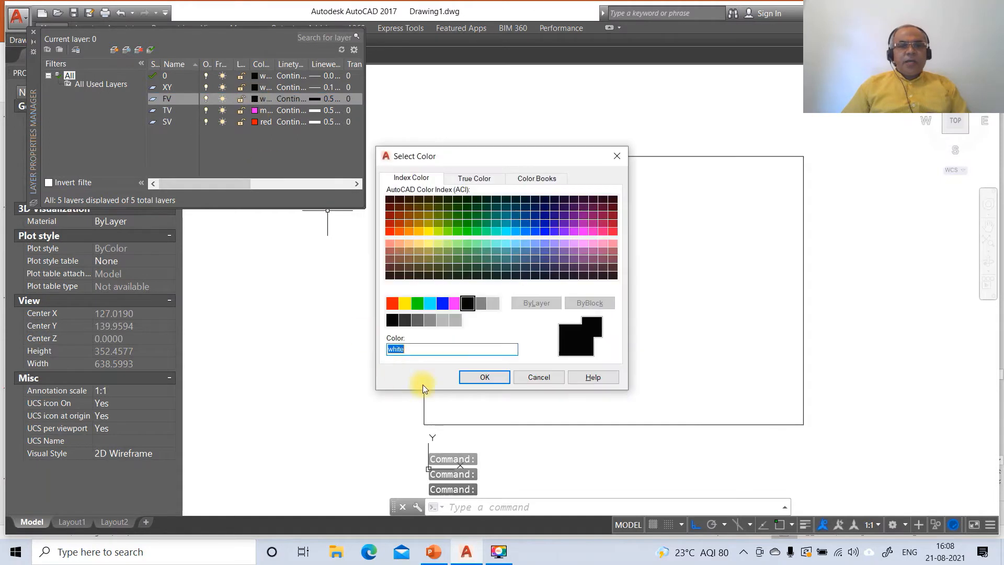
pyautogui.click(443, 304)
pyautogui.click(483, 376)
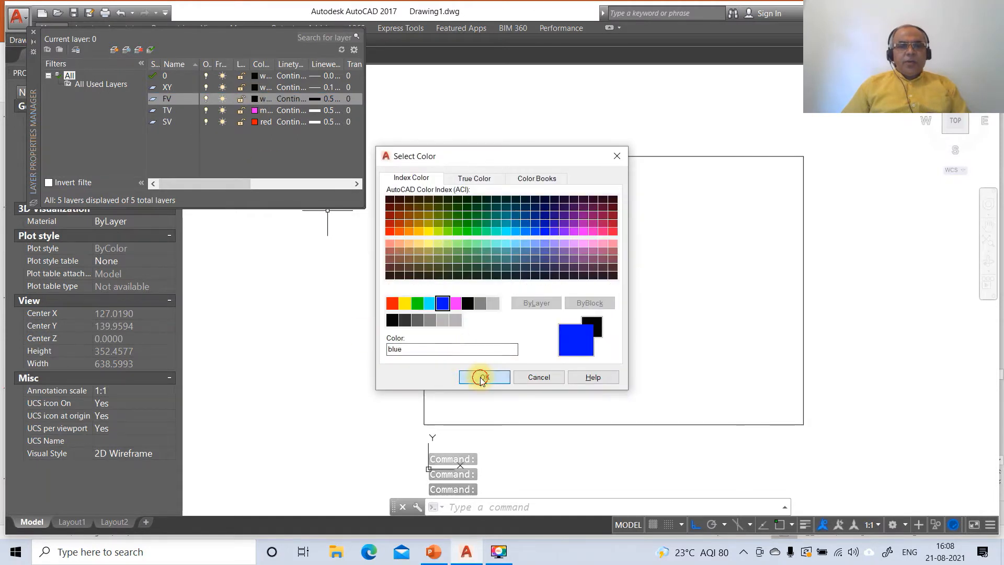
pyautogui.click(34, 32)
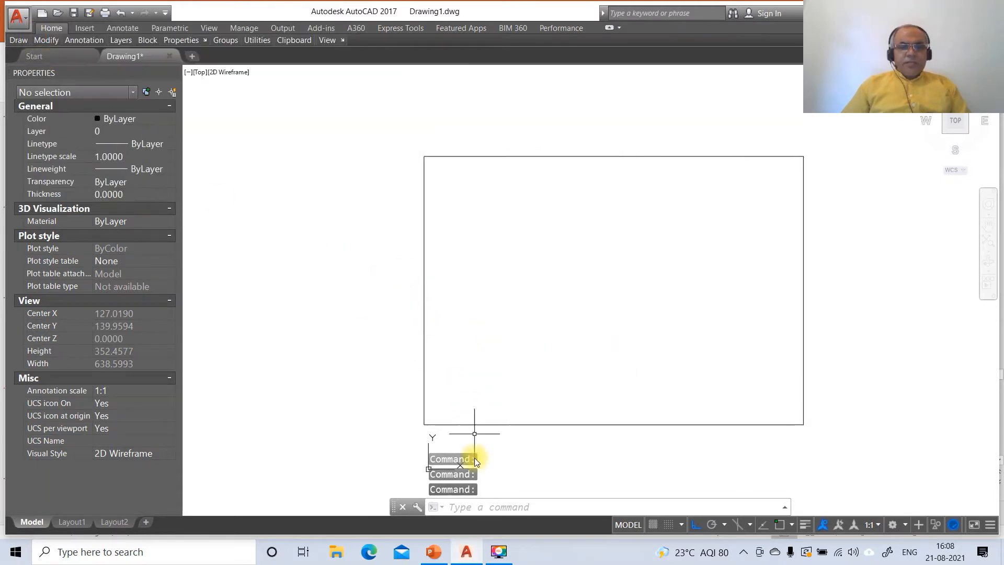
# Check the final solution slide in PowerPoint, return to AutoCAD and draw a closed 35 by 20 rectangle inside the border's left part.
pyautogui.click(433, 551)
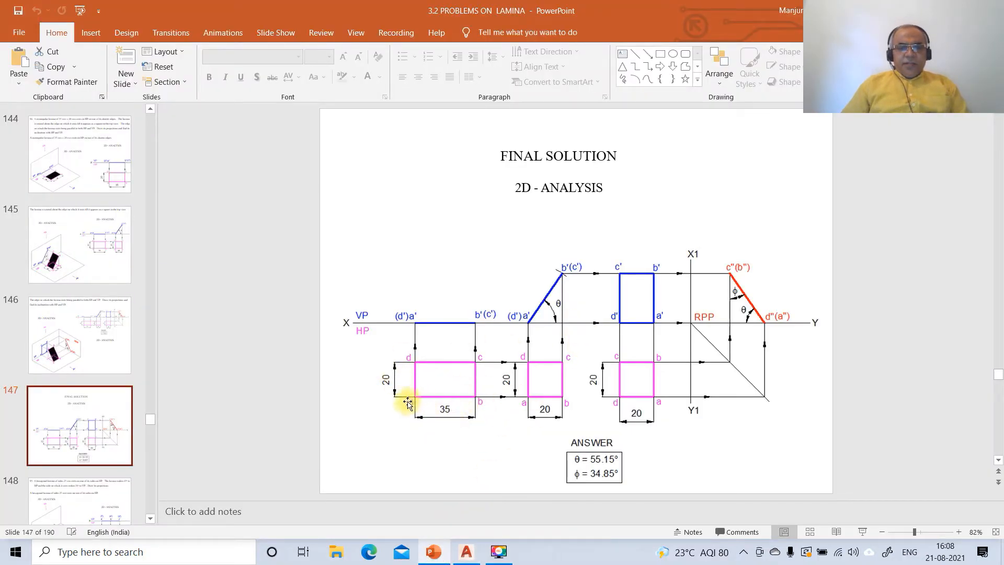
pyautogui.click(467, 553)
pyautogui.write('l')
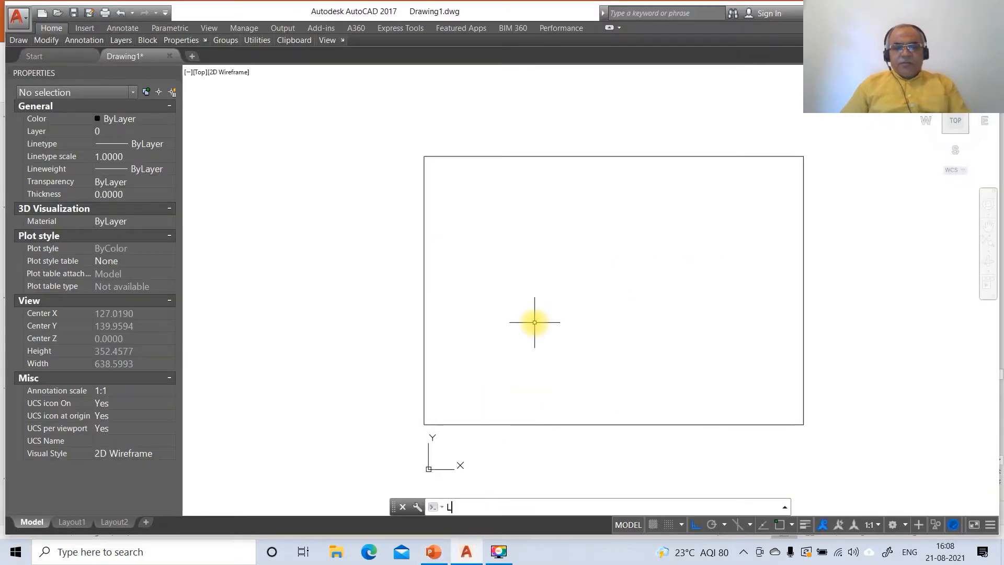
pyautogui.press('Return')
pyautogui.click(468, 312)
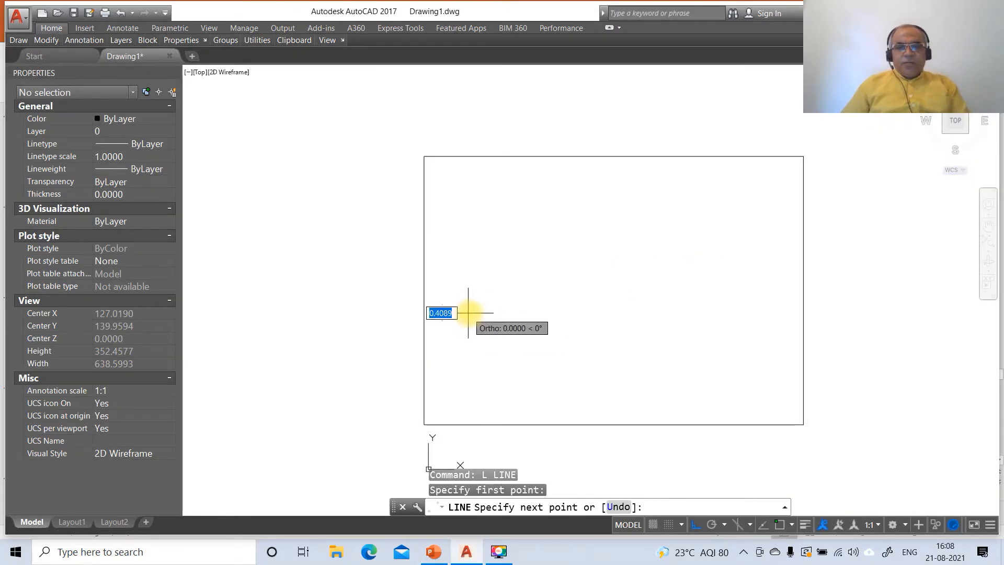
pyautogui.write('35')
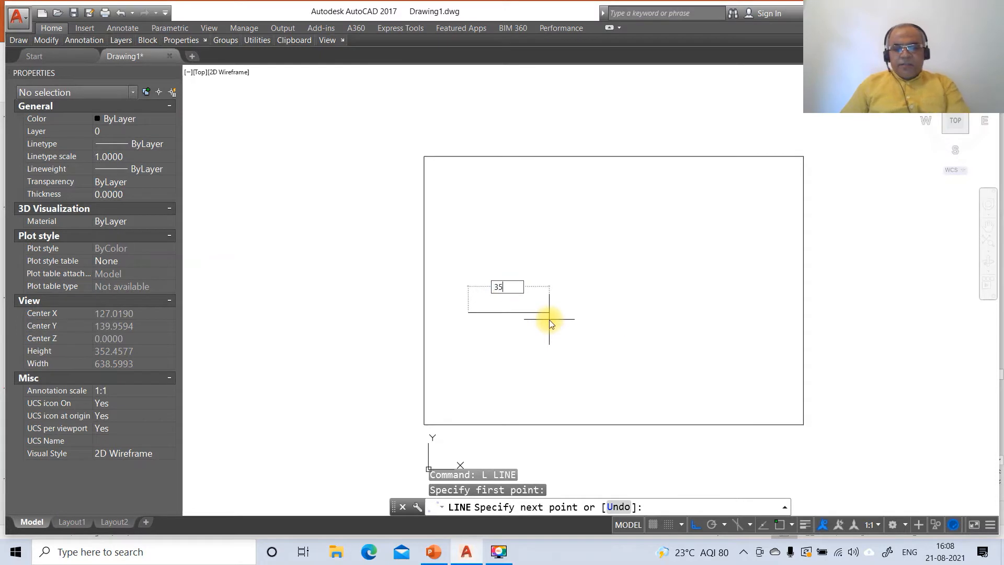
pyautogui.press('Return')
pyautogui.write('2')
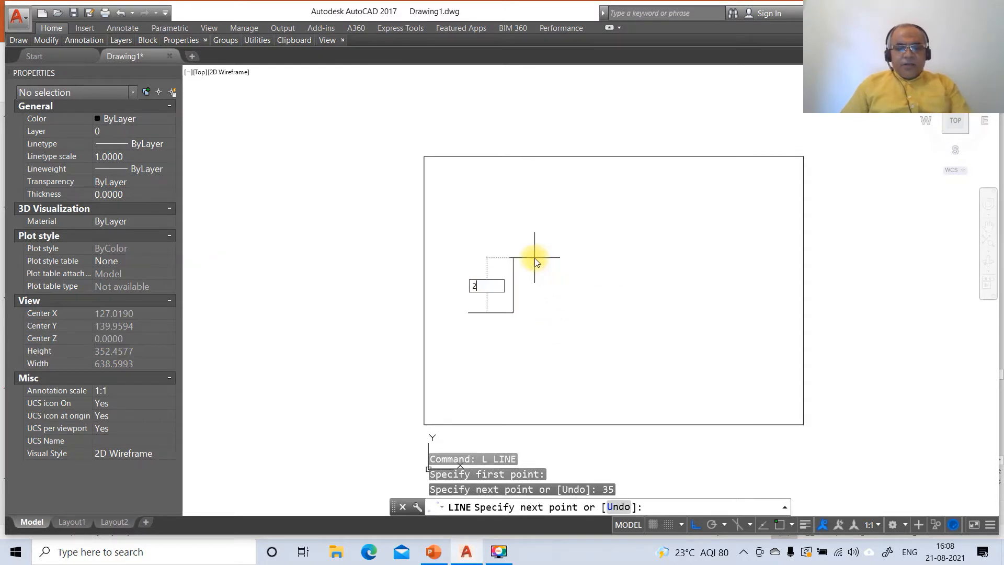
pyautogui.write('0')
pyautogui.press('Return')
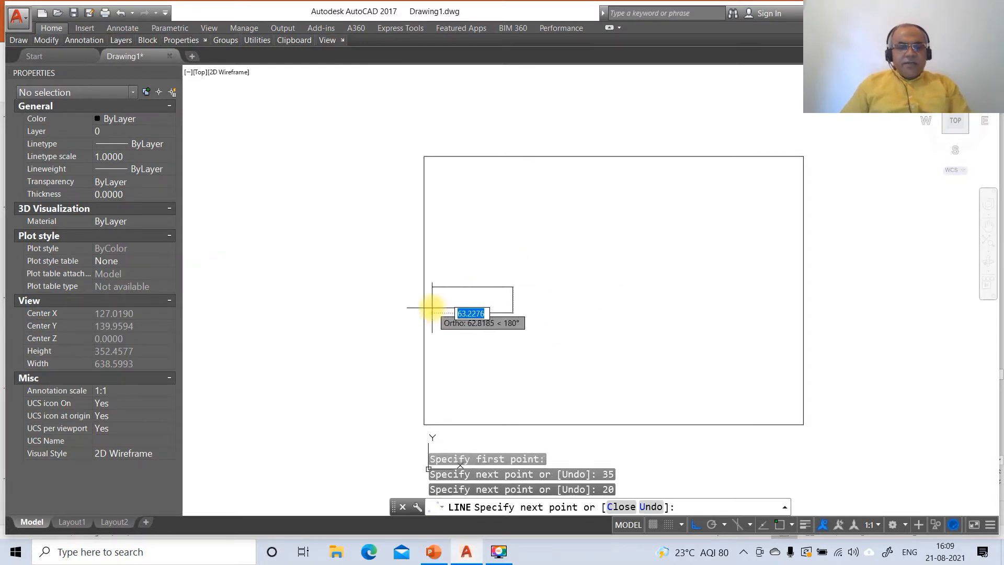
pyautogui.write('35')
pyautogui.press('Return')
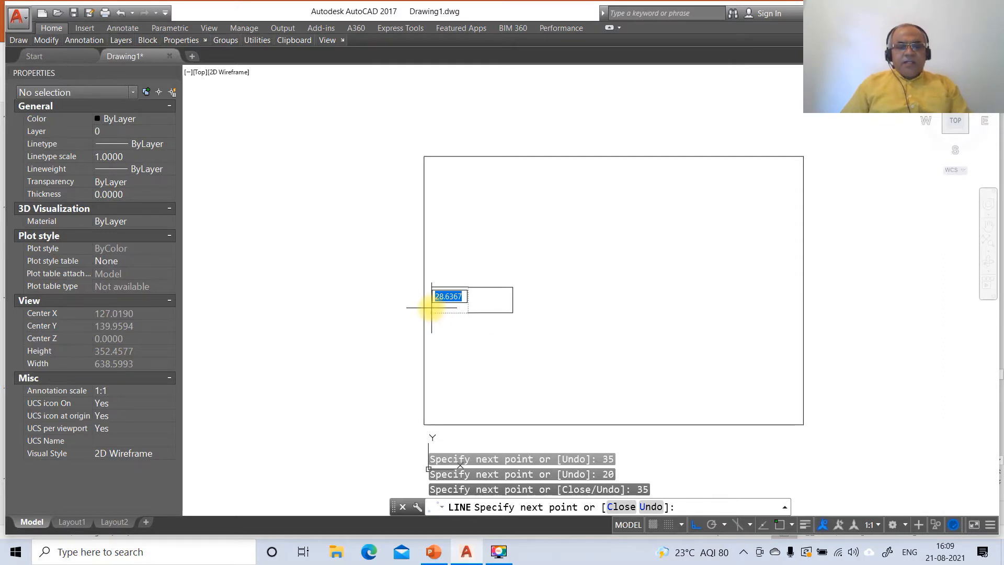
pyautogui.write('C')
pyautogui.press('Return')
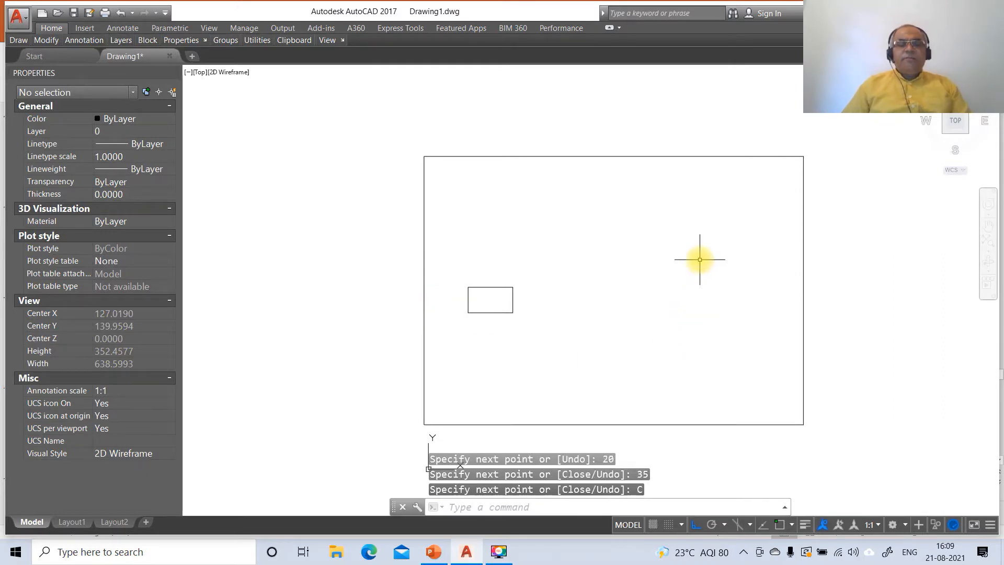
# Draw a horizontal line above the rectangle, extending past both of its sides.
pyautogui.write('L')
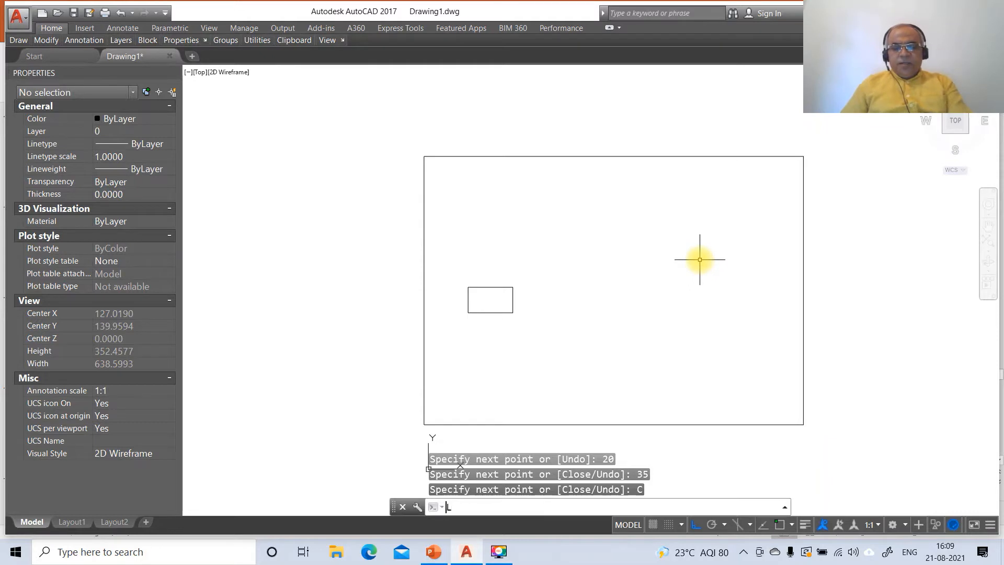
pyautogui.press('Return')
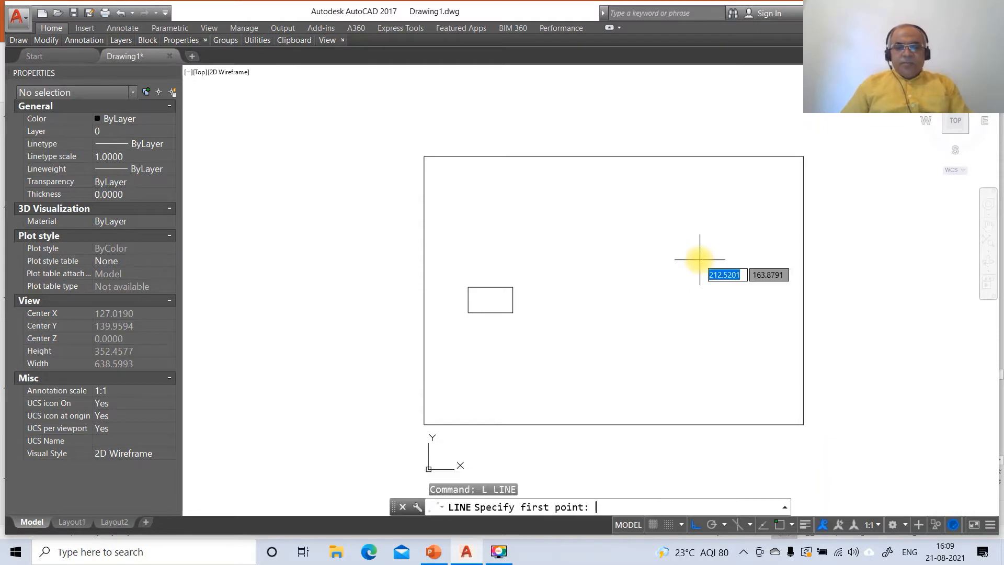
pyautogui.click(442, 262)
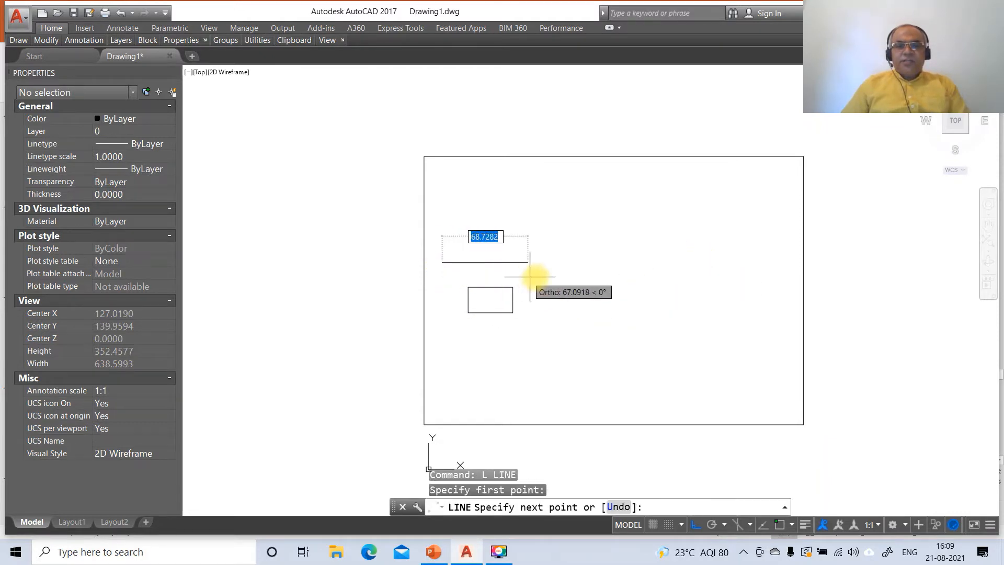
pyautogui.click(556, 274)
pyautogui.press('Return')
# Draw a vertical projector from the rectangle's upper-left corner perpendicular to the horizontal line above.
pyautogui.press('Return')
pyautogui.write('INT')
pyautogui.press('Return')
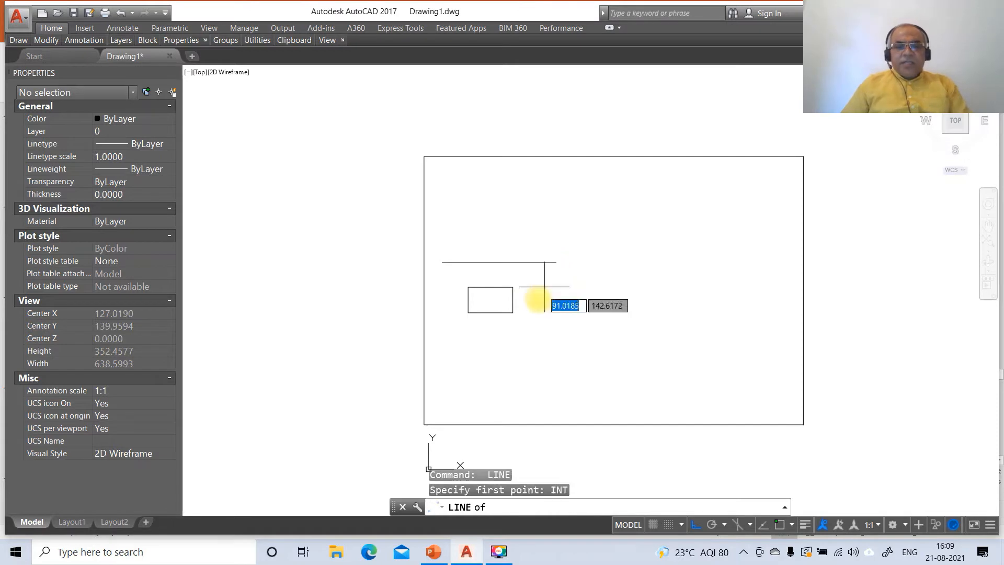
pyautogui.click(467, 288)
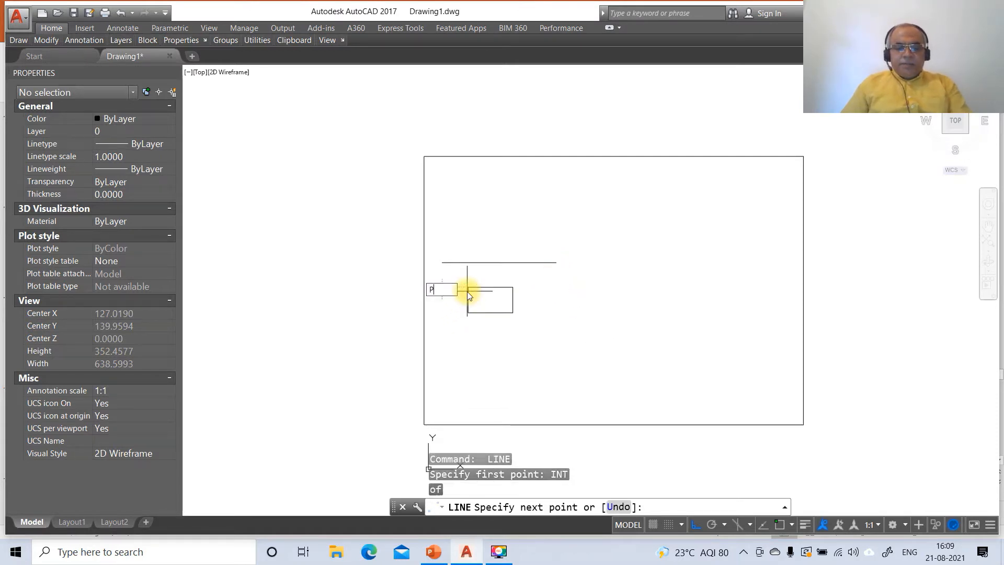
pyautogui.press('Return')
pyautogui.click(476, 262)
pyautogui.press('Return')
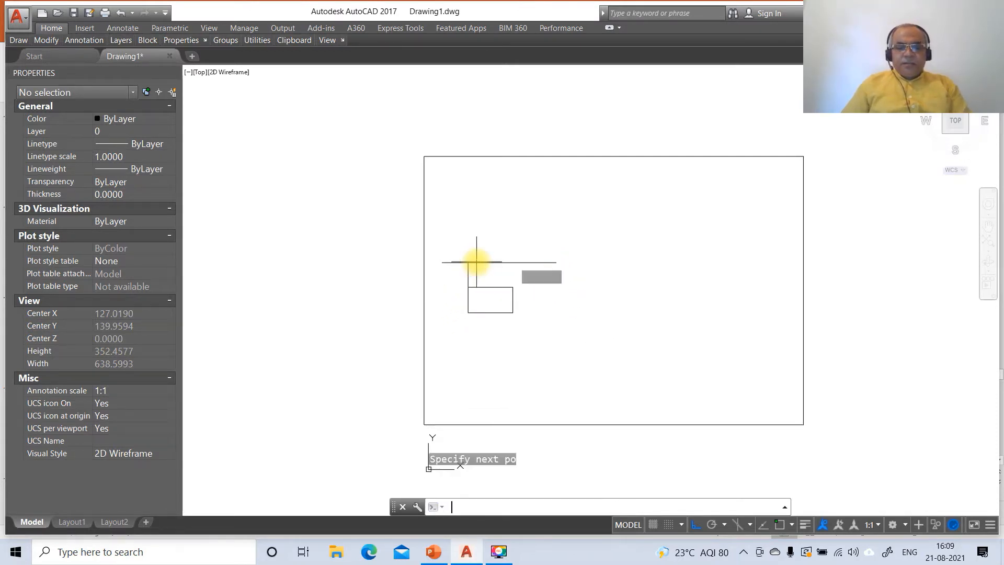
# Draw a second vertical projector from the rectangle's upper-right corner perpendicular to the horizontal line above.
pyautogui.press('Return')
pyautogui.write('INT')
pyautogui.press('Return')
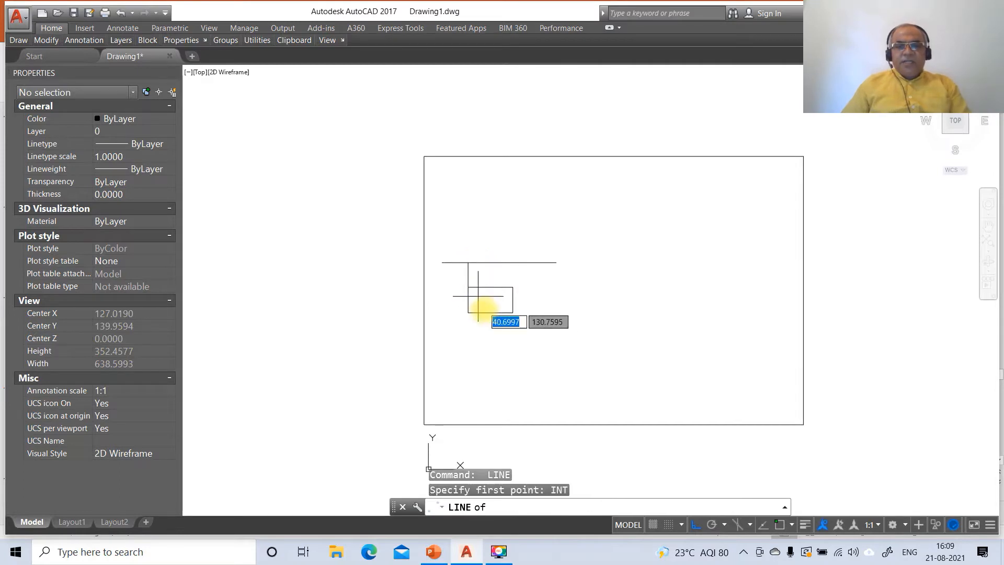
pyautogui.click(509, 289)
pyautogui.write('PER')
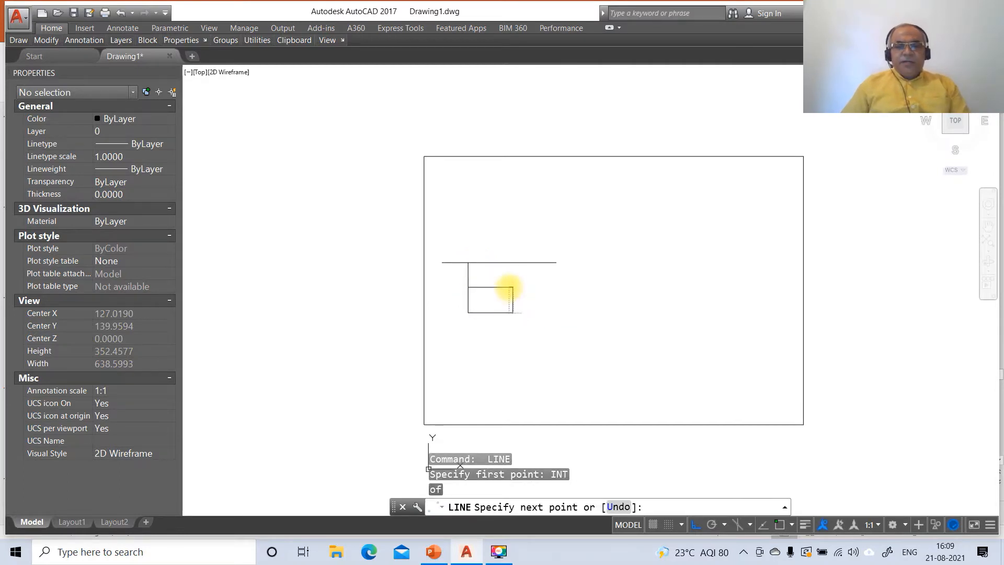
pyautogui.press('Return')
pyautogui.click(508, 266)
pyautogui.press('Return')
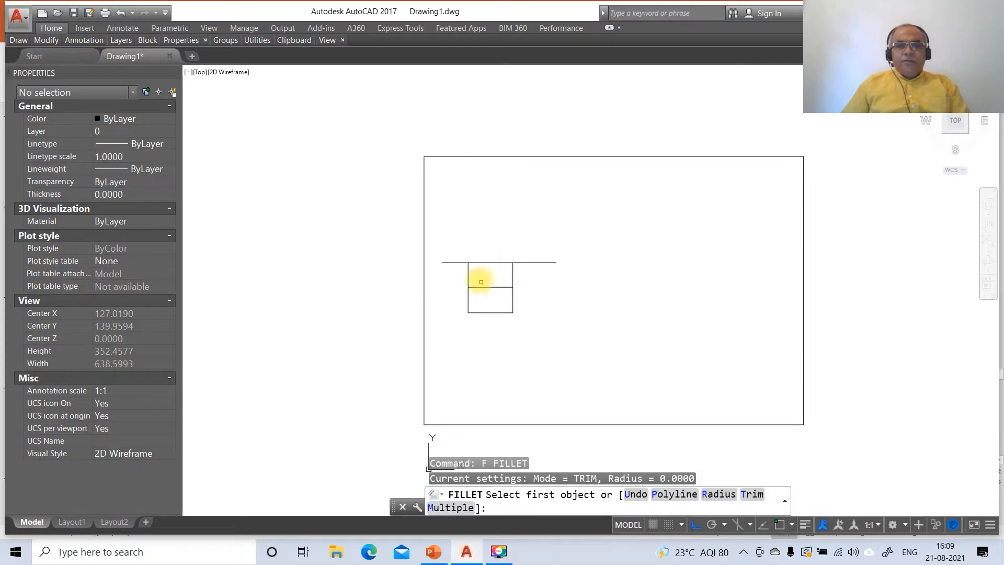
# Fillet the horizontal line with both vertical projectors at radius 0 to trim its overhanging ends.
pyautogui.click(469, 270)
pyautogui.click(481, 265)
pyautogui.press('Return')
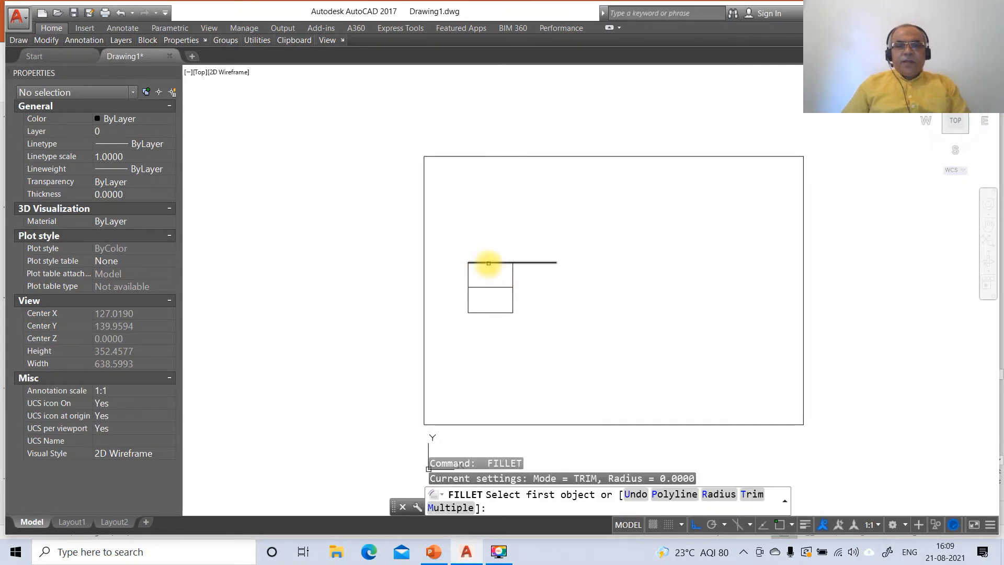
pyautogui.click(503, 269)
pyautogui.click(511, 272)
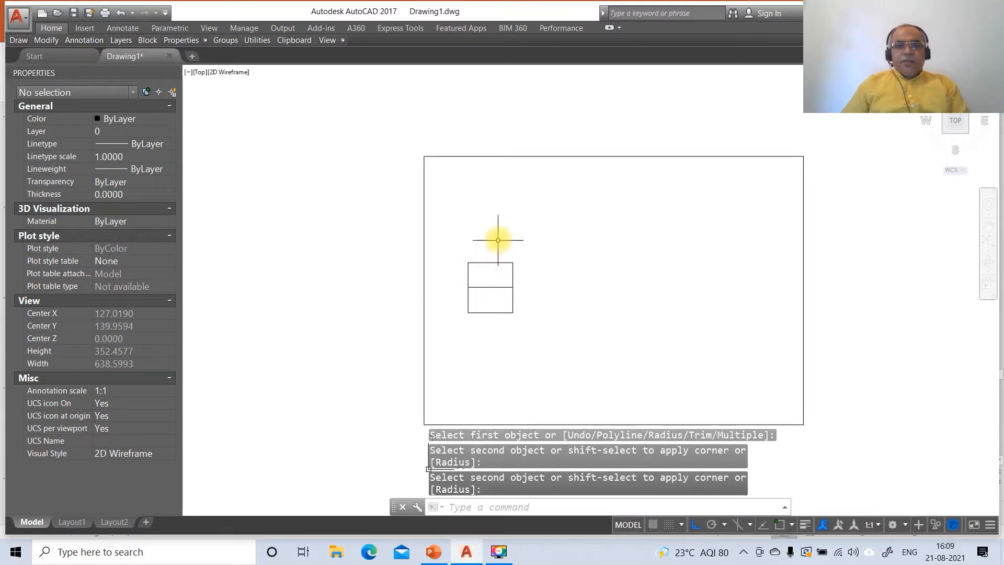
# Assign the horizontal line above the rectangle to layer FV.
pyautogui.click(502, 244)
pyautogui.click(484, 280)
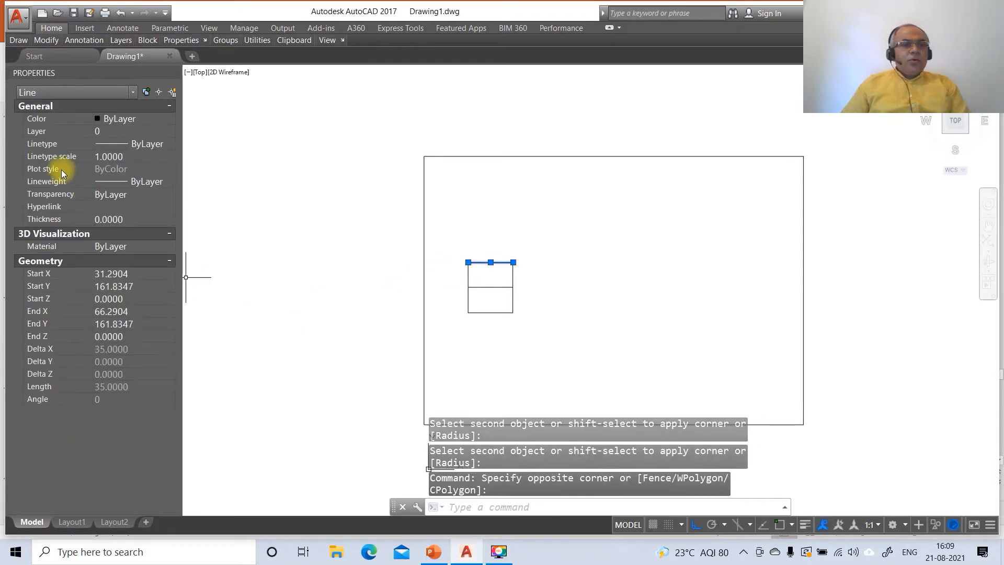
pyautogui.click(55, 132)
pyautogui.click(170, 131)
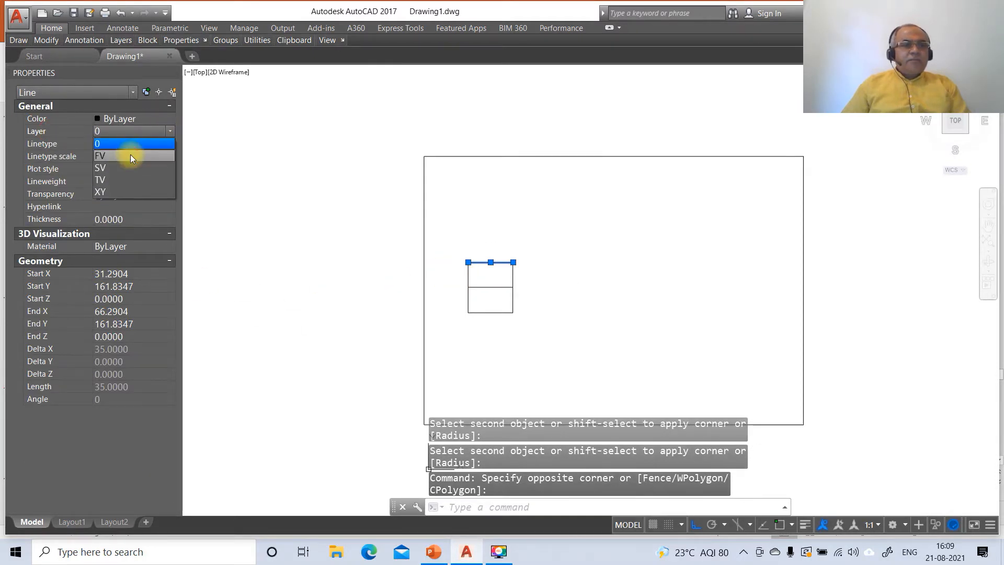
pyautogui.click(131, 154)
pyautogui.press('Escape')
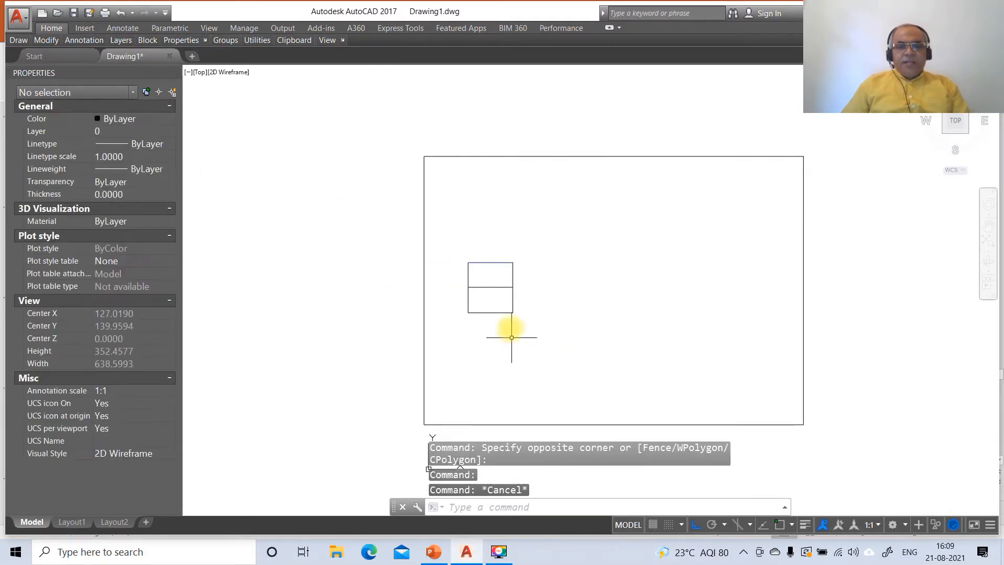
# Assign the rectangle's four sides to layer TV and turn on the lineweight display.
pyautogui.click(500, 274)
pyautogui.click(477, 339)
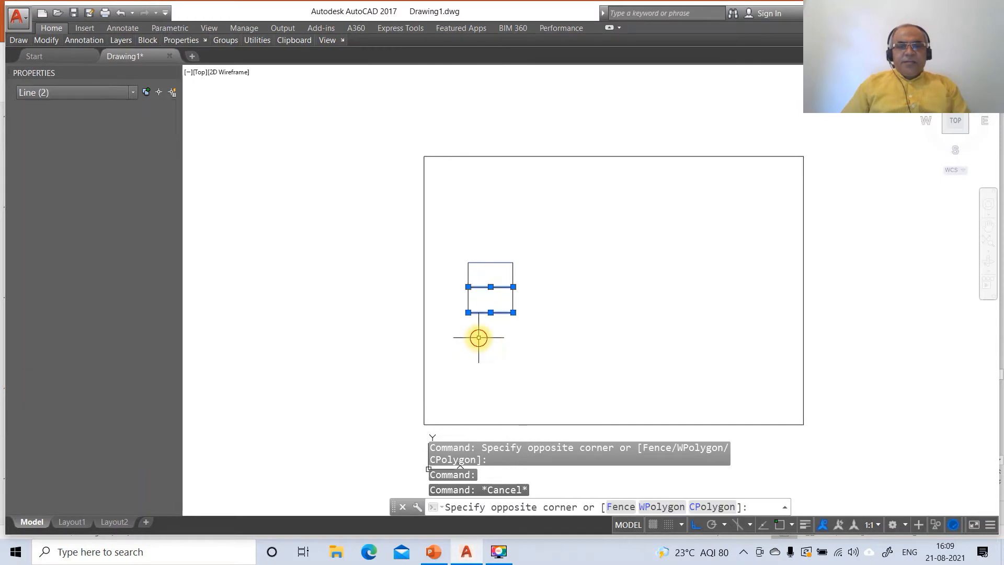
pyautogui.click(524, 305)
pyautogui.click(449, 299)
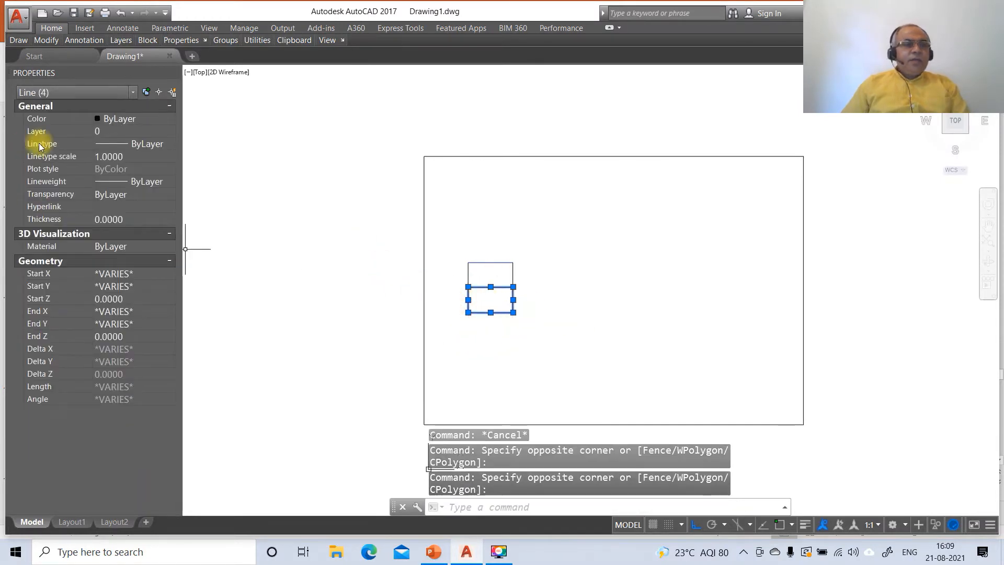
pyautogui.click(169, 131)
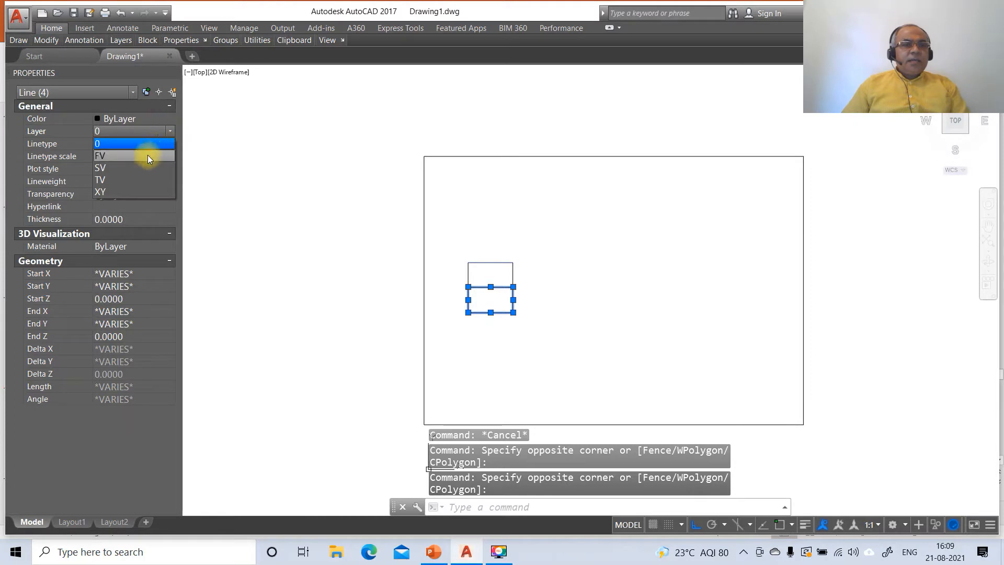
pyautogui.click(119, 182)
pyautogui.press('Escape')
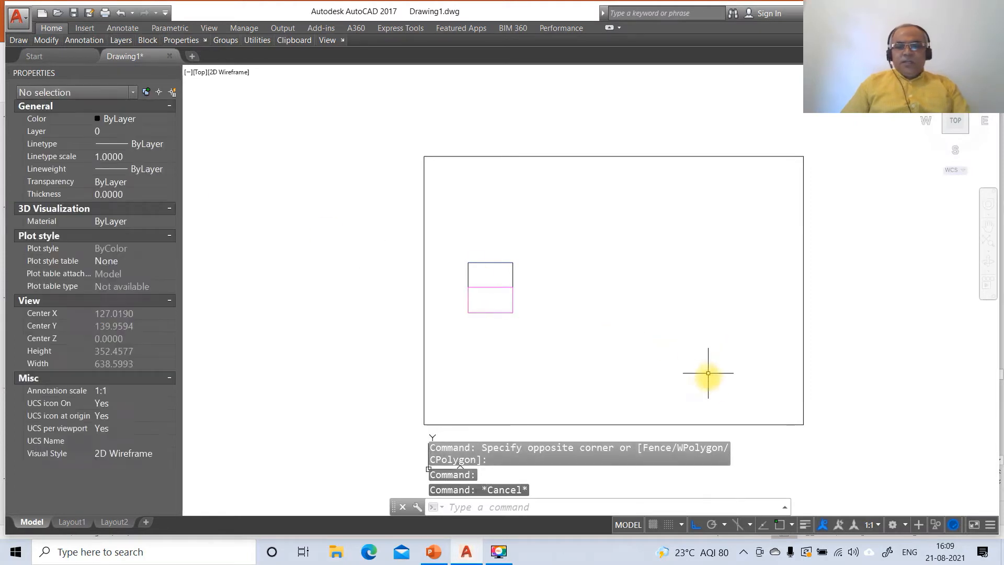
pyautogui.press('Escape')
pyautogui.click(805, 524)
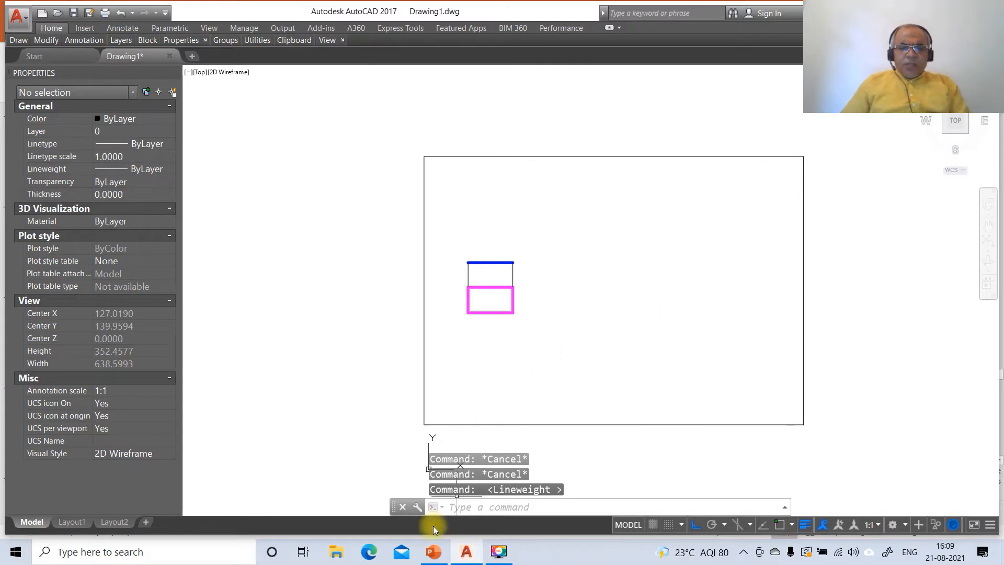
# Check the final solution slide in PowerPoint, then in AutoCAD draw a horizontal projector rightward from the rectangle's upper-right corner.
pyautogui.click(434, 552)
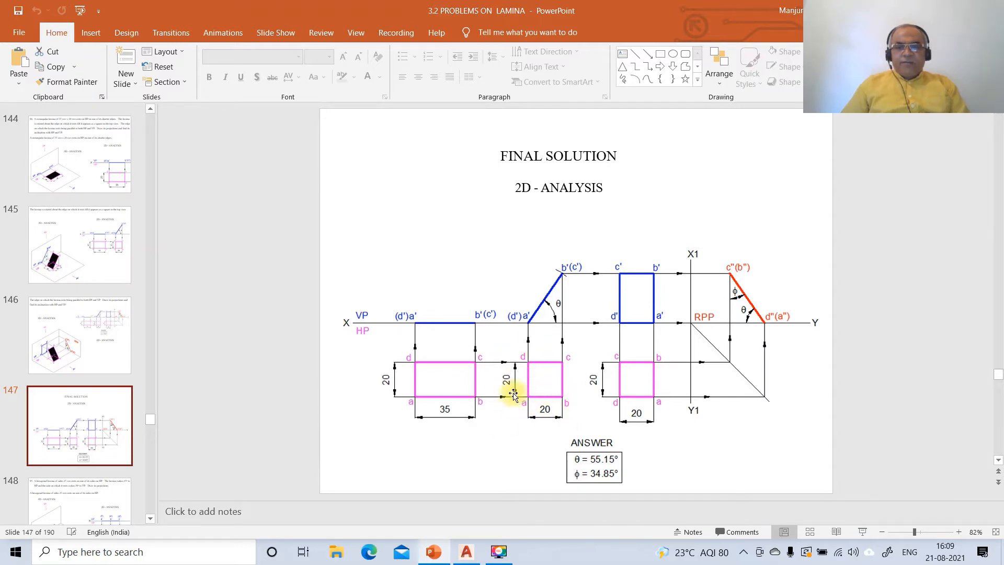
pyautogui.click(466, 552)
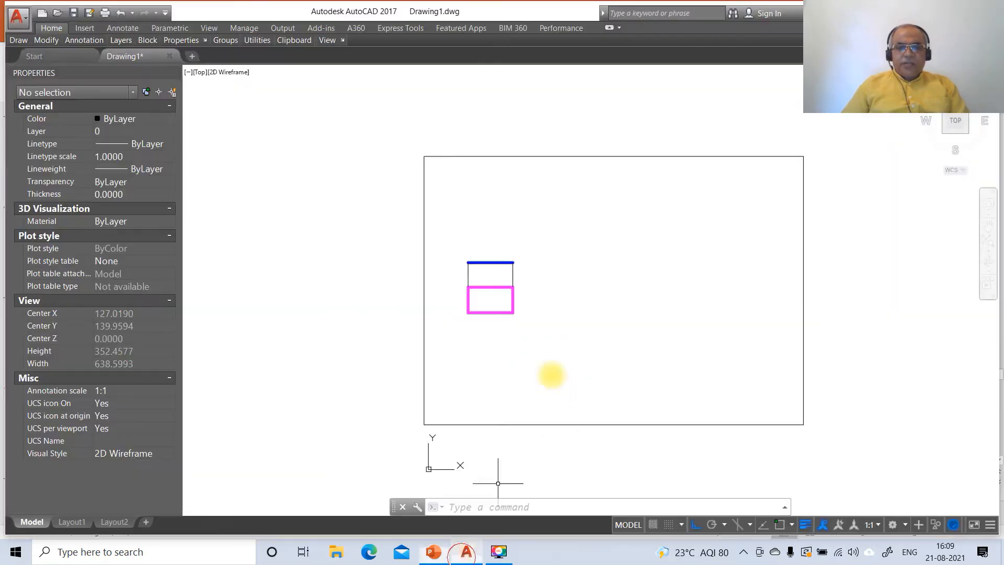
pyautogui.write('l')
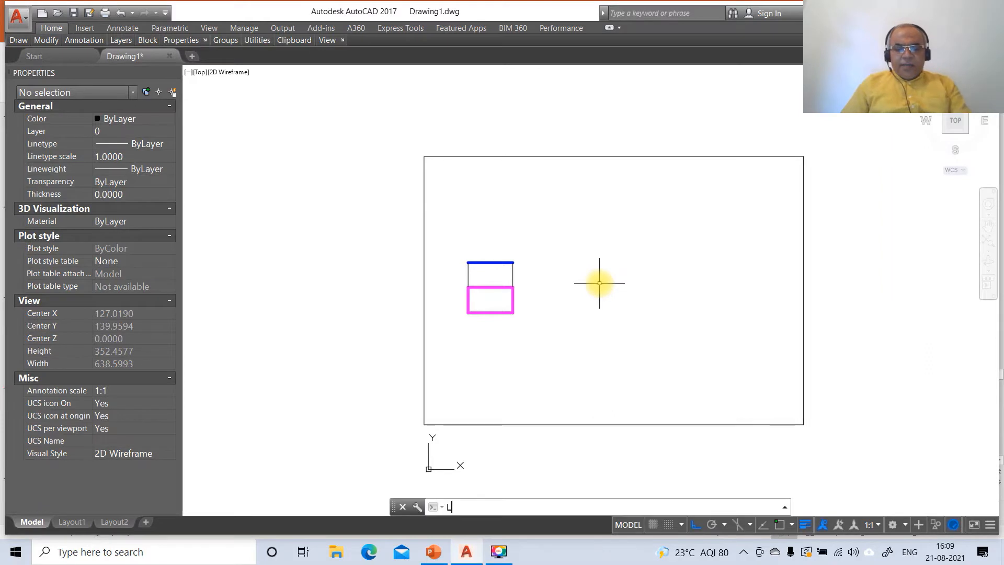
pyautogui.press('Return')
pyautogui.write('int:')
pyautogui.press('Return')
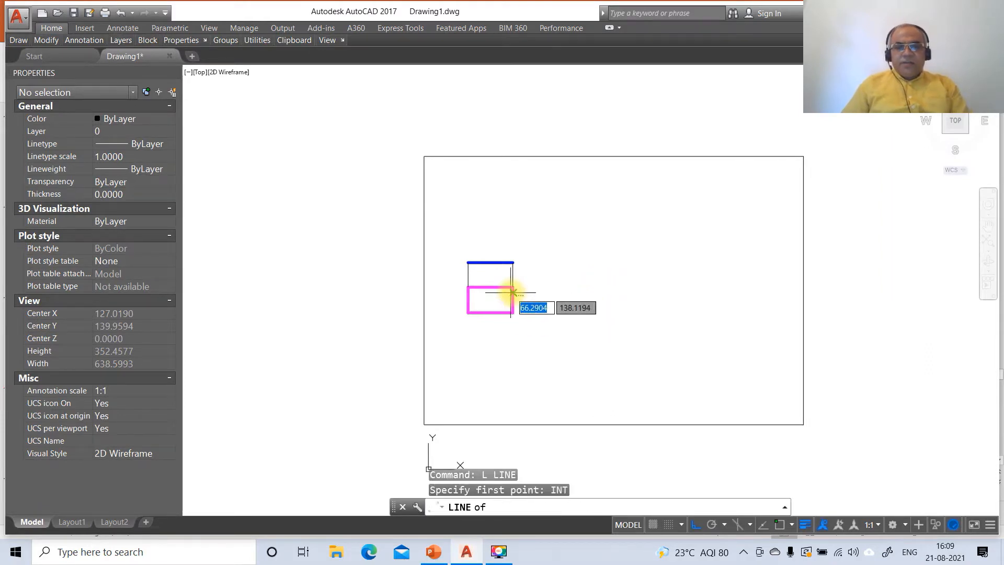
pyautogui.click(513, 289)
pyautogui.click(662, 312)
pyautogui.press('Return')
# Draw a second horizontal projector rightward from the rectangle's lower-right corner, about as long as the upper one.
pyautogui.press('Return')
pyautogui.write('i')
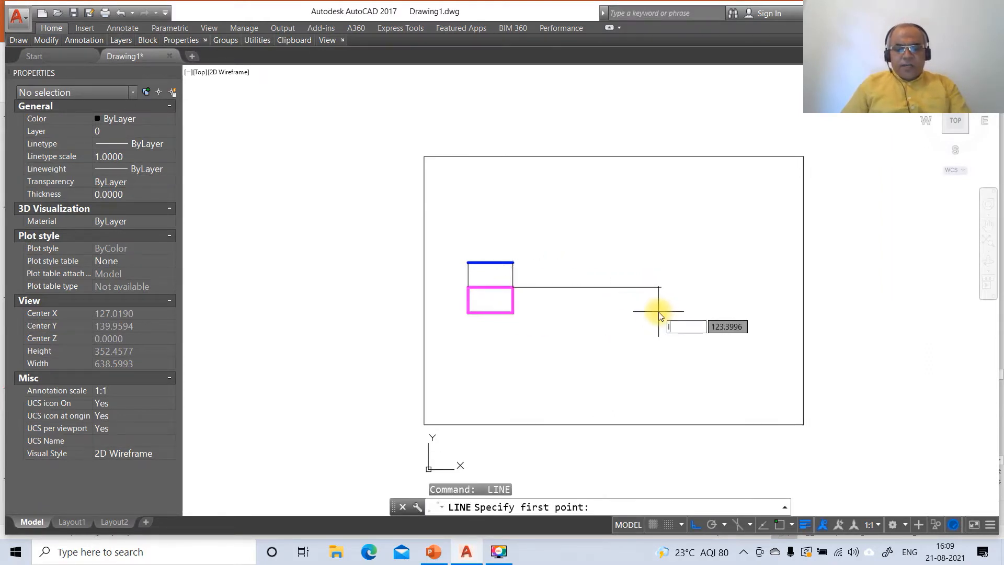
pyautogui.write('nt')
pyautogui.press('Return')
pyautogui.click(514, 313)
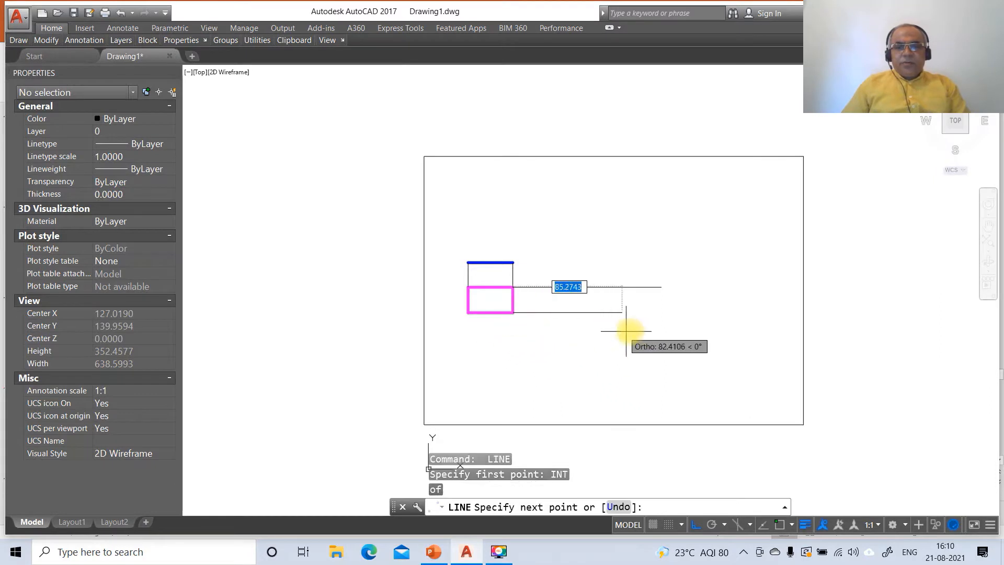
pyautogui.click(660, 330)
pyautogui.press('Return')
# Draw a vertical line from a point on the upper projector perpendicular to the lower one, a short distance right of the rectangle.
pyautogui.press('Return')
pyautogui.write('NEA')
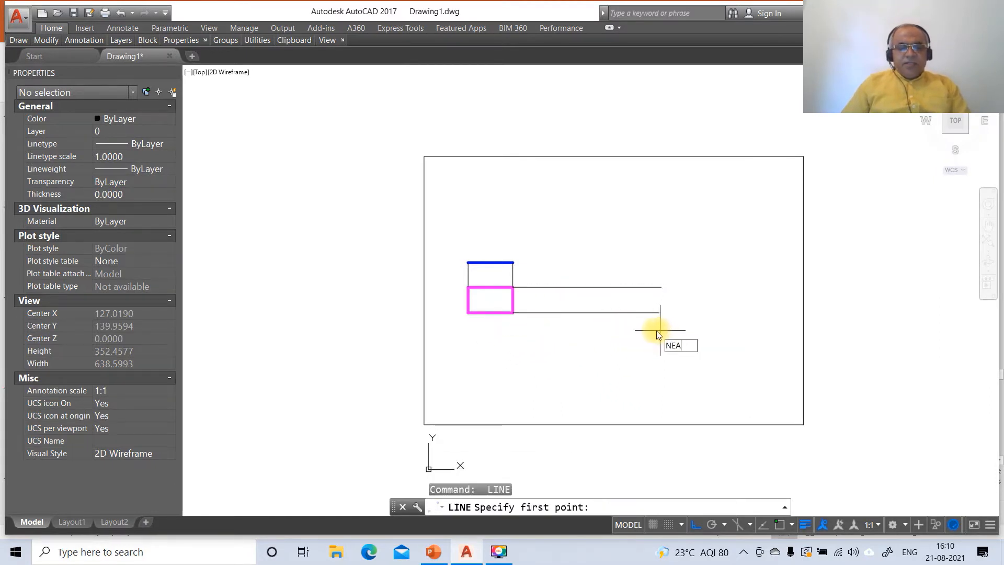
pyautogui.press('Return')
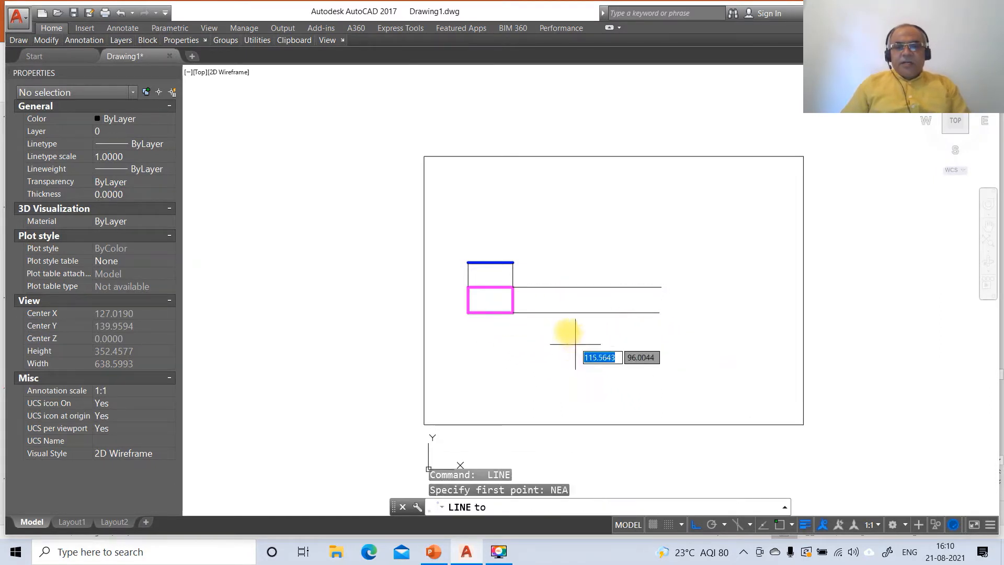
pyautogui.click(549, 287)
pyautogui.write('PER')
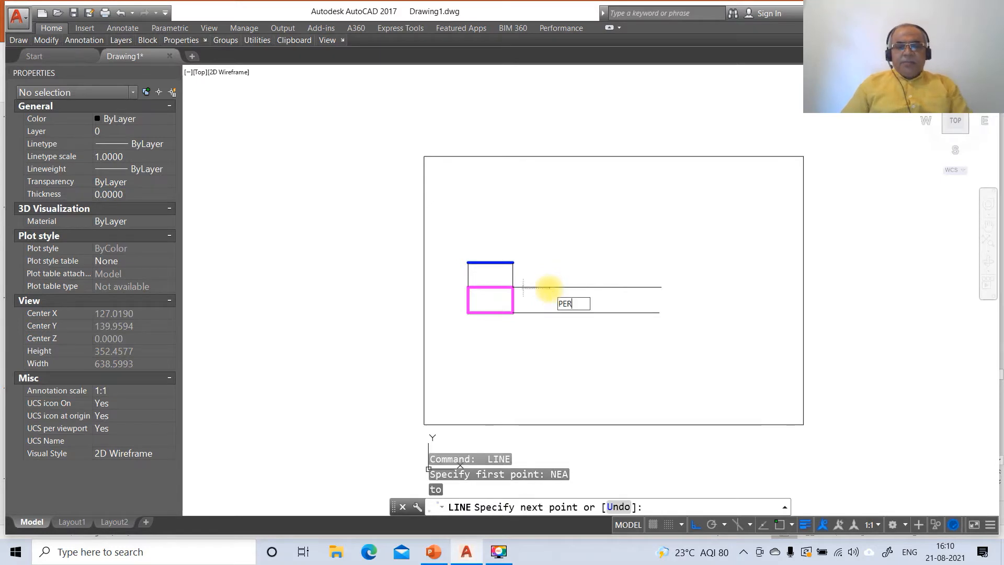
pyautogui.press('Return')
pyautogui.click(555, 313)
pyautogui.press('Return')
# Offset the vertical line between the projectors 20 to the right.
pyautogui.write('o')
pyautogui.press('Return')
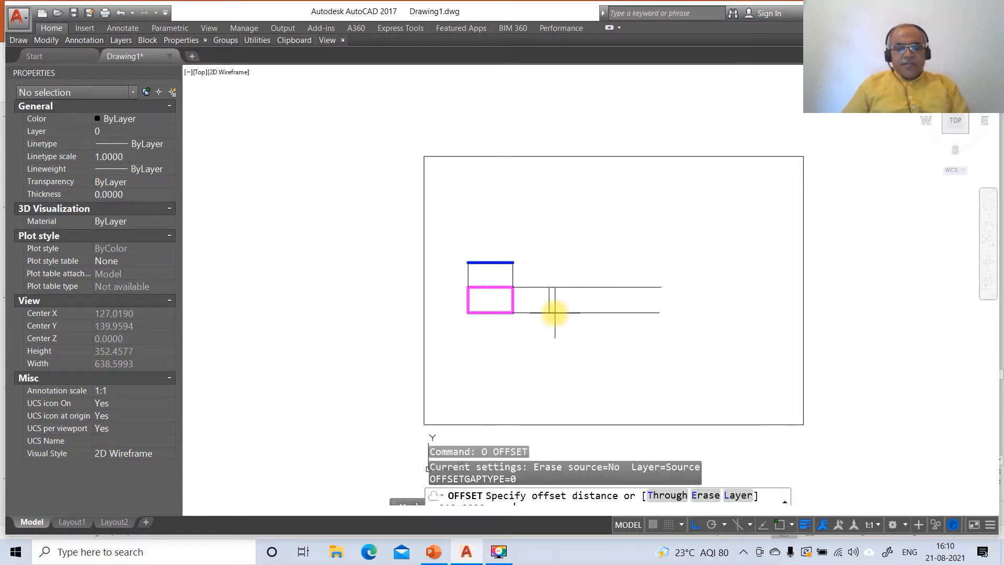
pyautogui.write('10')
pyautogui.press('Return')
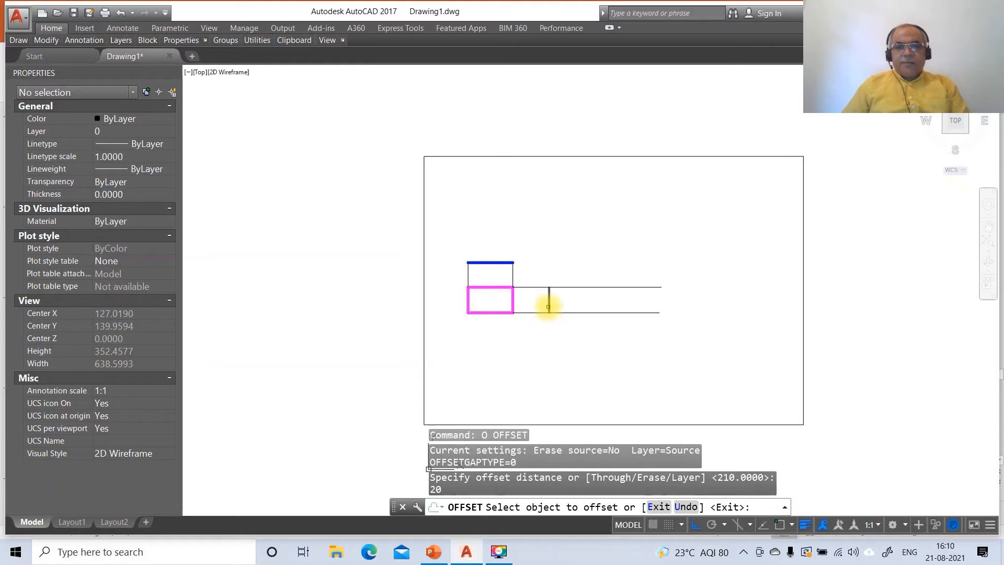
pyautogui.click(548, 300)
pyautogui.click(616, 275)
pyautogui.press('Return')
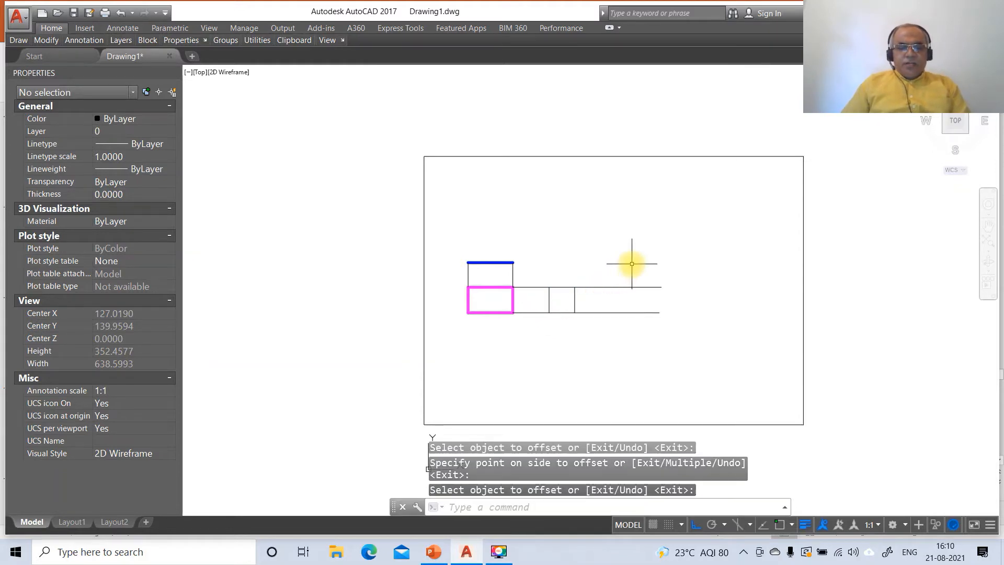
# Fillet the offset vertical line with the upper and lower projectors at radius 0 to trim their overhanging ends.
pyautogui.write('f')
pyautogui.press('Return')
pyautogui.click(569, 288)
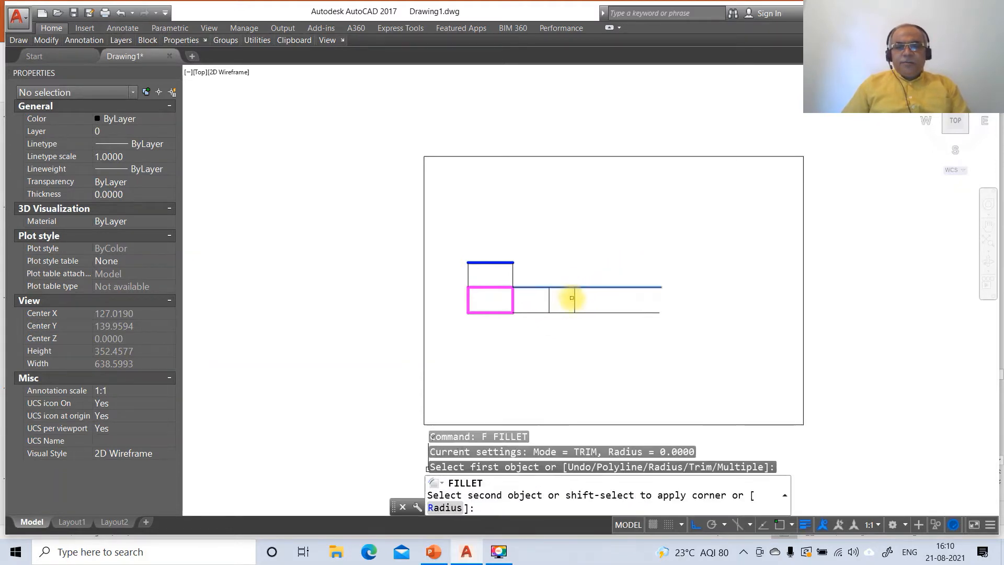
pyautogui.click(573, 296)
pyautogui.press('Return')
pyautogui.click(573, 301)
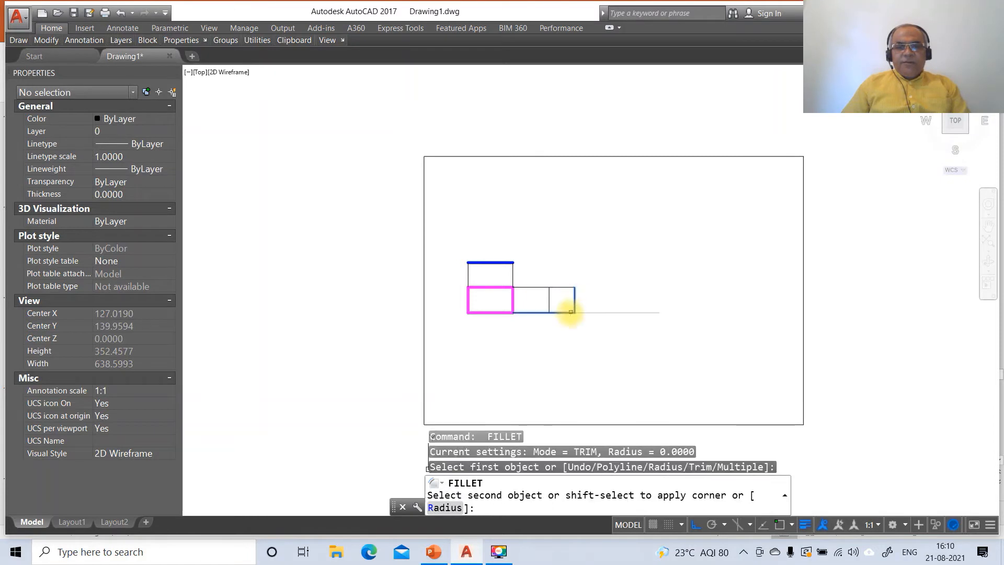
pyautogui.click(570, 312)
# Break the lower projector at its intersection with the square's left side, leaving no gap.
pyautogui.write('BR')
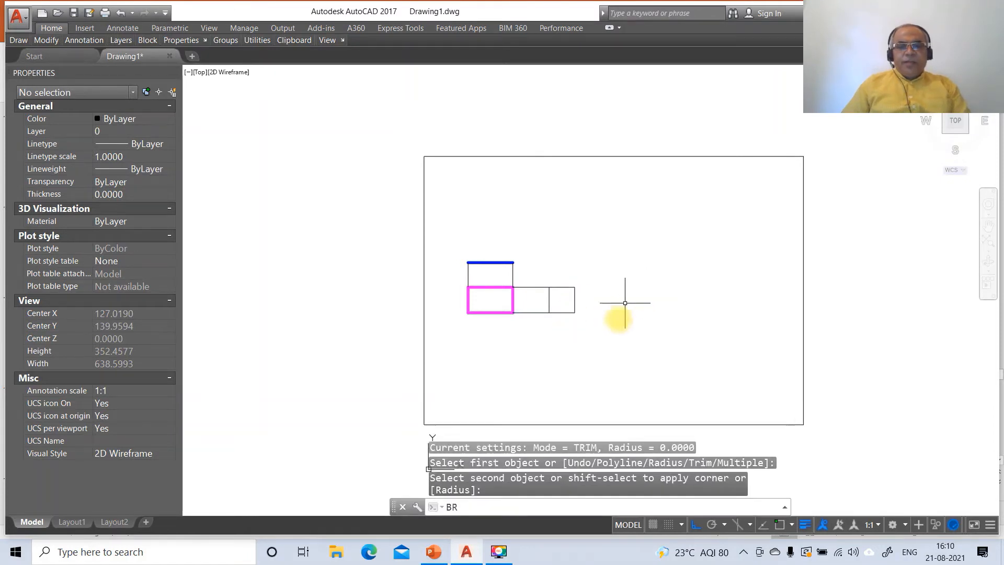
pyautogui.press('Return')
pyautogui.click(554, 312)
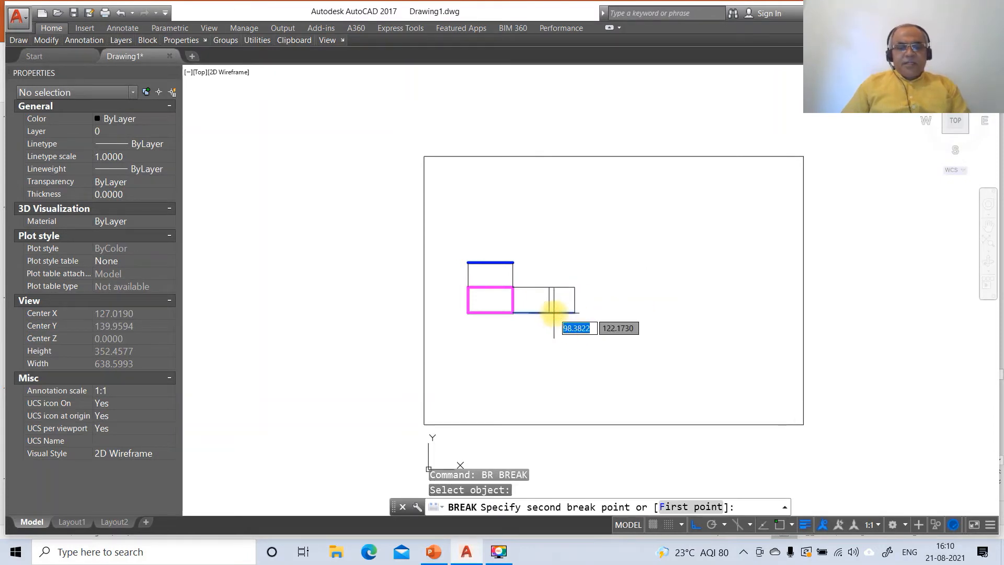
pyautogui.write('F')
pyautogui.press('Return')
pyautogui.write('INT')
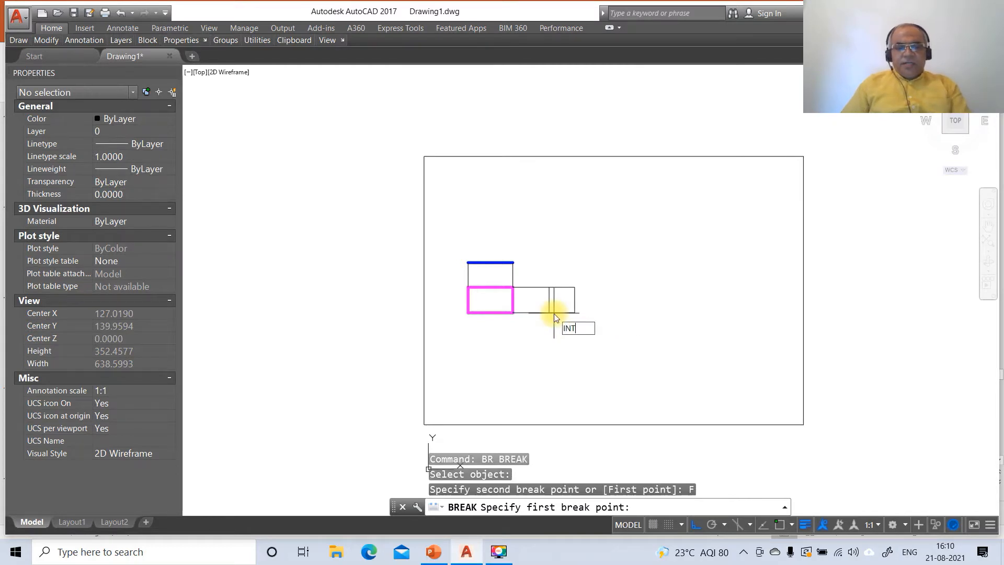
pyautogui.press('Return')
pyautogui.click(551, 313)
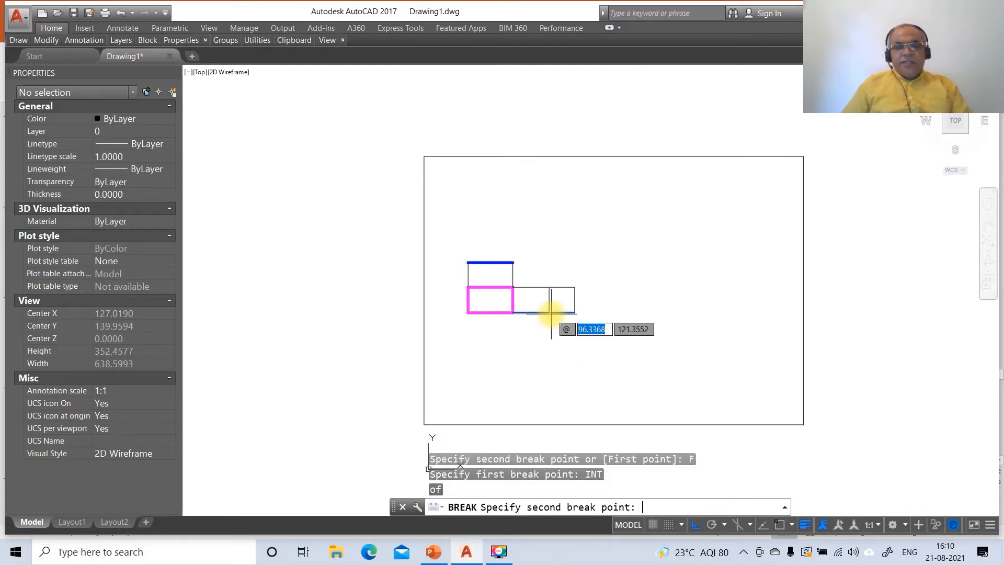
pyautogui.click(551, 313)
# Break the upper projector at its intersection with the square's left side, using @ for a coincident second break point.
pyautogui.press('Return')
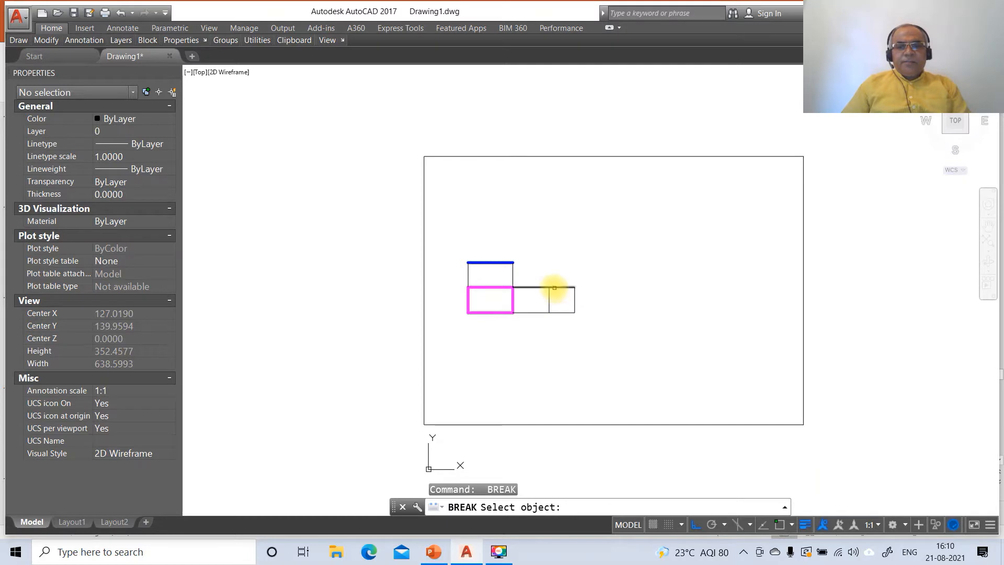
pyautogui.click(554, 288)
pyautogui.write('F')
pyautogui.press('Return')
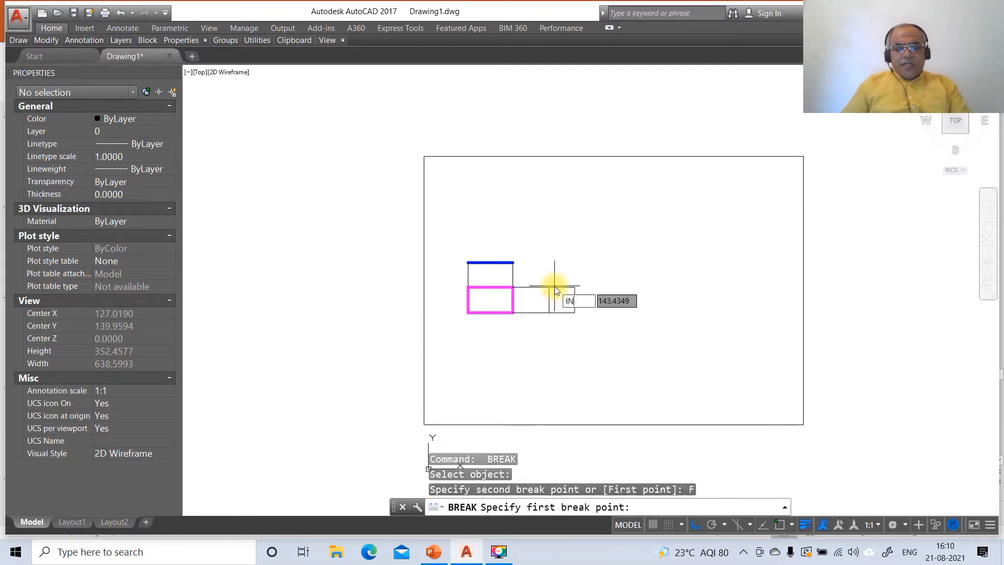
pyautogui.write('INT')
pyautogui.press('Return')
pyautogui.click(551, 288)
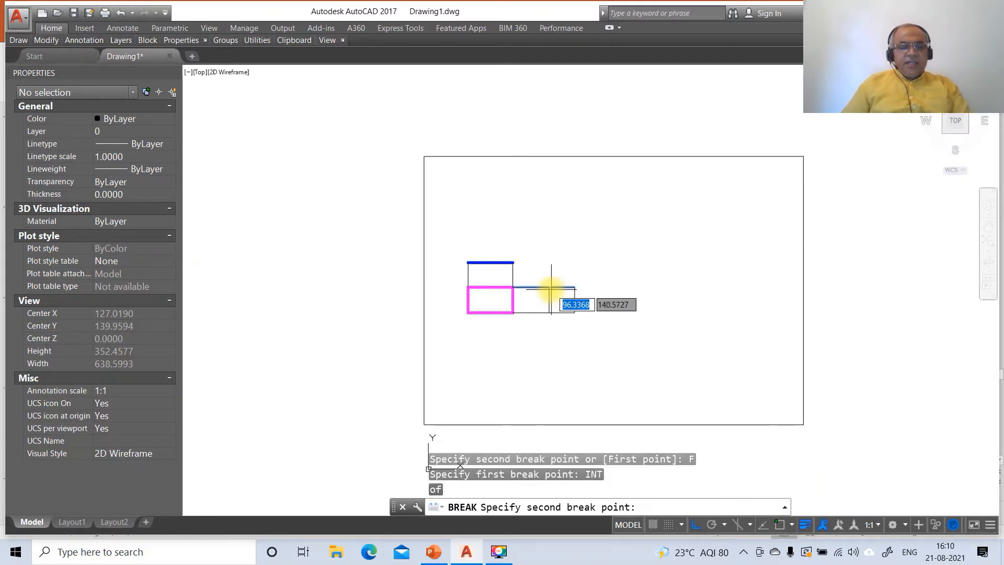
pyautogui.write('@')
pyautogui.press('Return')
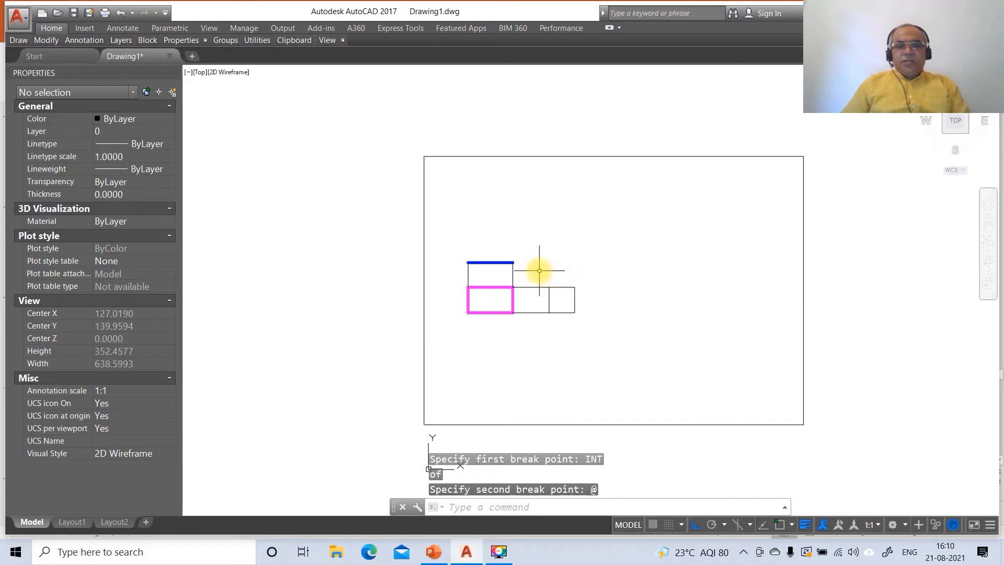
# Assign the four sides of the 20 x 20 square to layer TV.
pyautogui.click(602, 292)
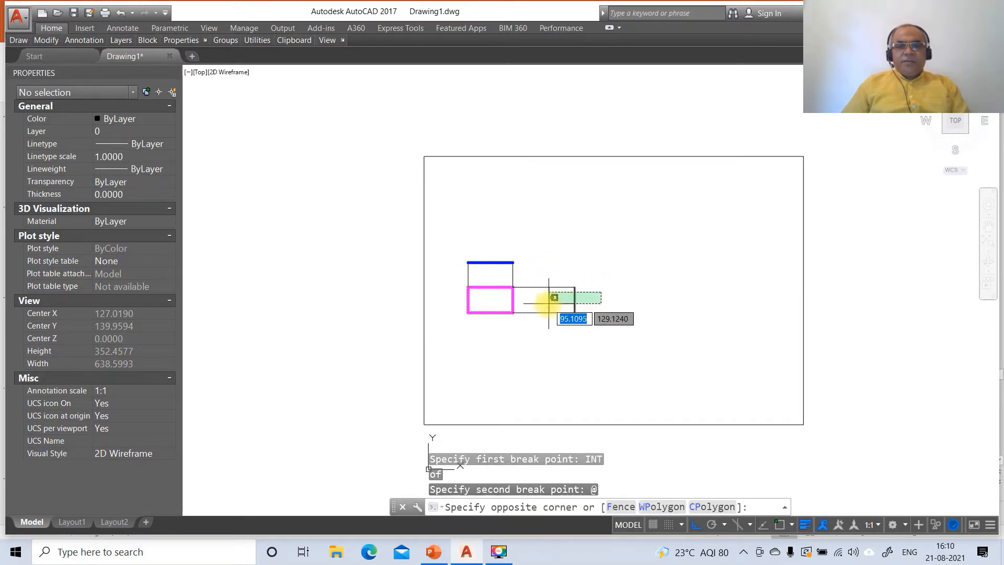
pyautogui.click(547, 302)
pyautogui.click(586, 266)
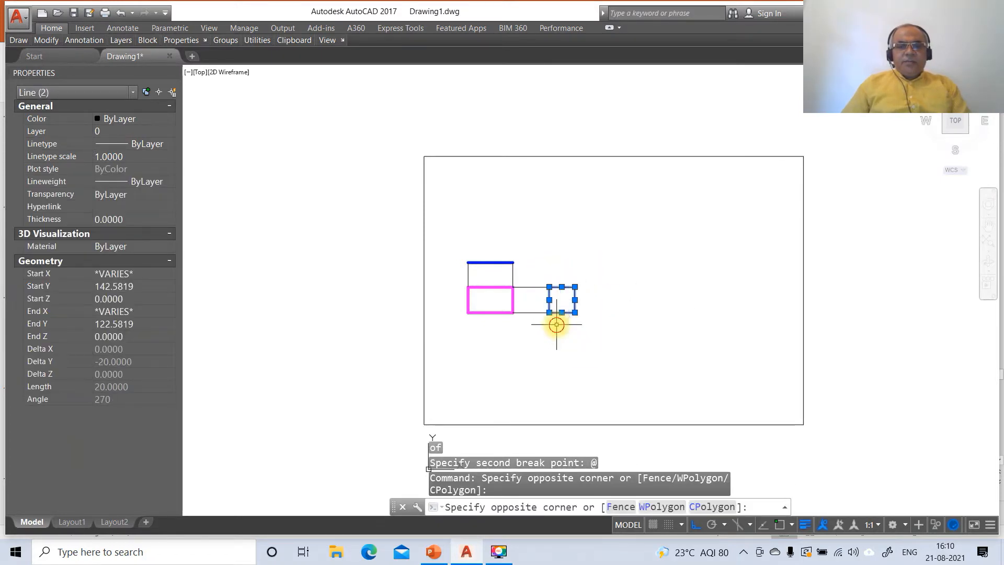
pyautogui.click(557, 324)
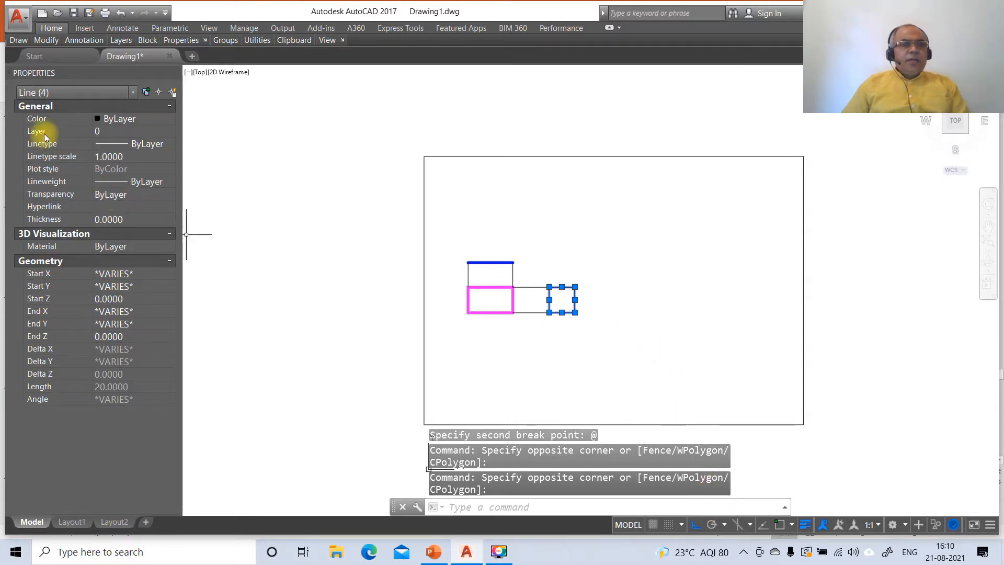
pyautogui.click(144, 134)
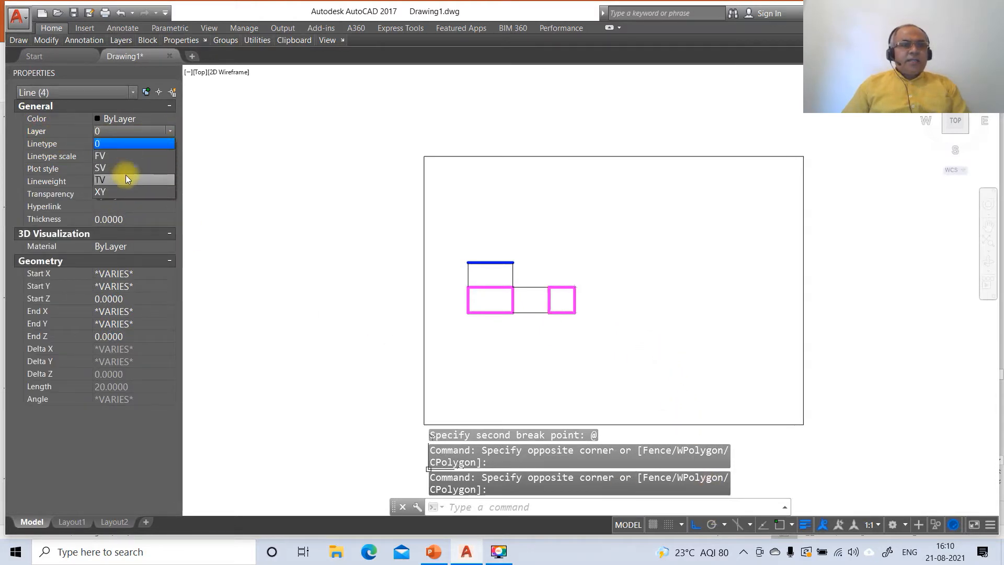
pyautogui.click(126, 174)
pyautogui.press('Escape')
pyautogui.press('Escape')
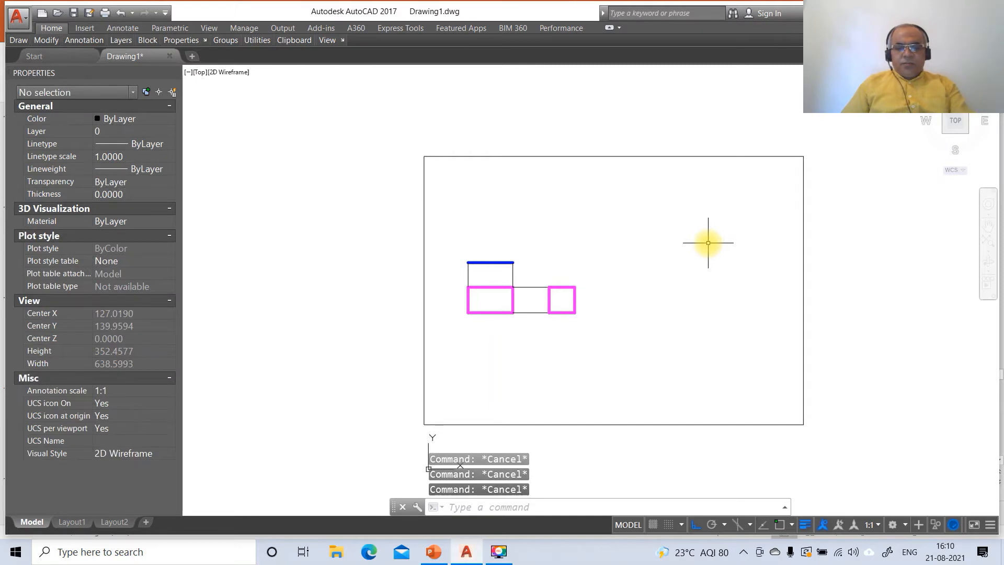
# Draw a horizontal reference line from the right end of the blue front-view line to about X = 213.
pyautogui.write('l')
pyautogui.press('Return')
pyautogui.write('int')
pyautogui.press('Return')
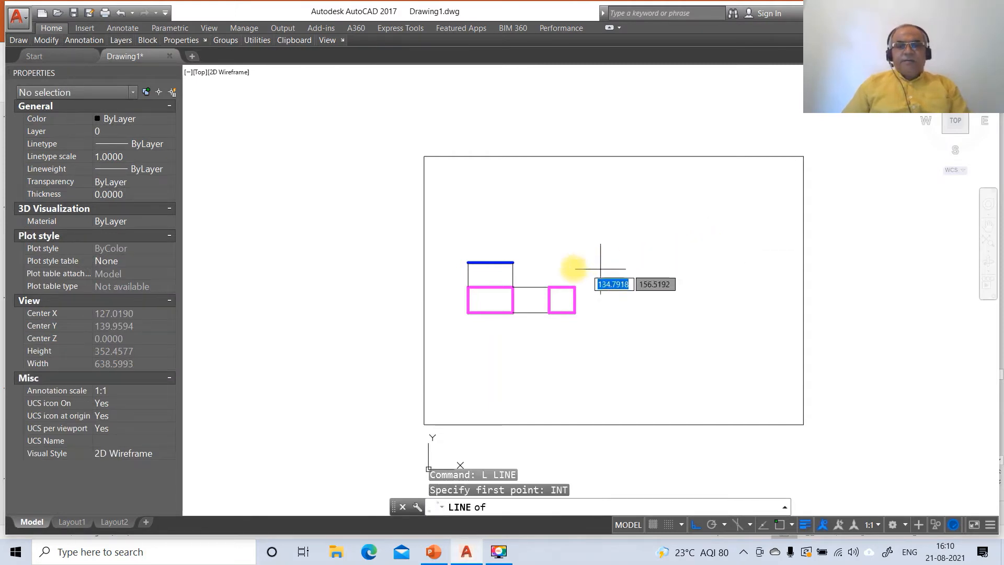
pyautogui.click(513, 263)
pyautogui.click(701, 289)
pyautogui.press('Return')
pyautogui.press('Return')
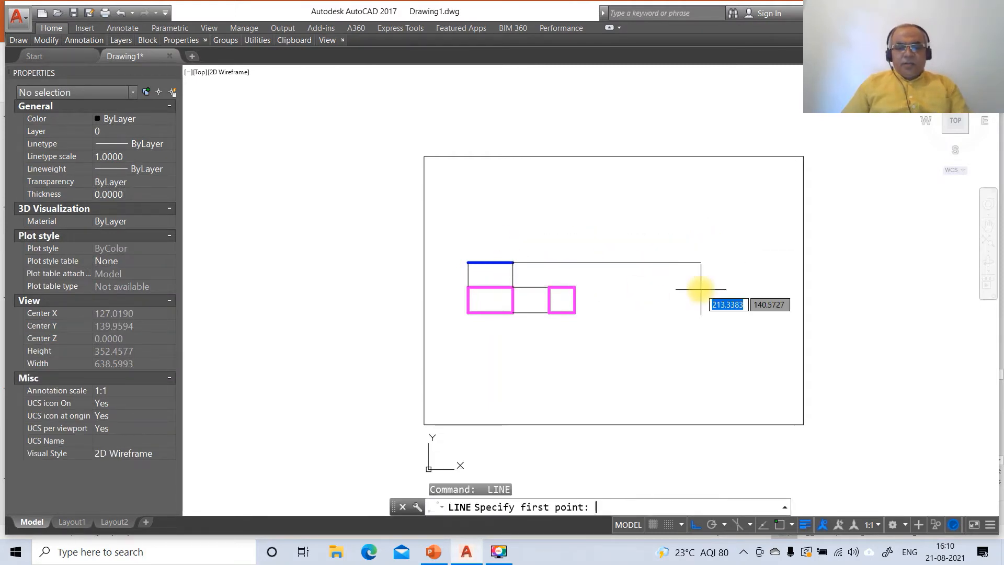
pyautogui.write('int')
pyautogui.press('Return')
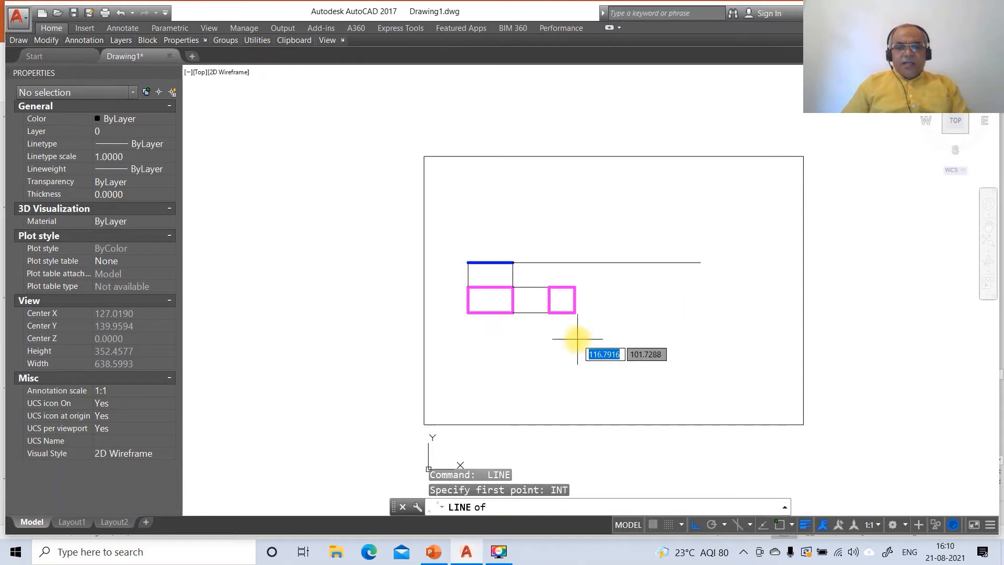
pyautogui.press('Return')
pyautogui.press('Escape')
pyautogui.press('Escape')
pyautogui.press('Escape')
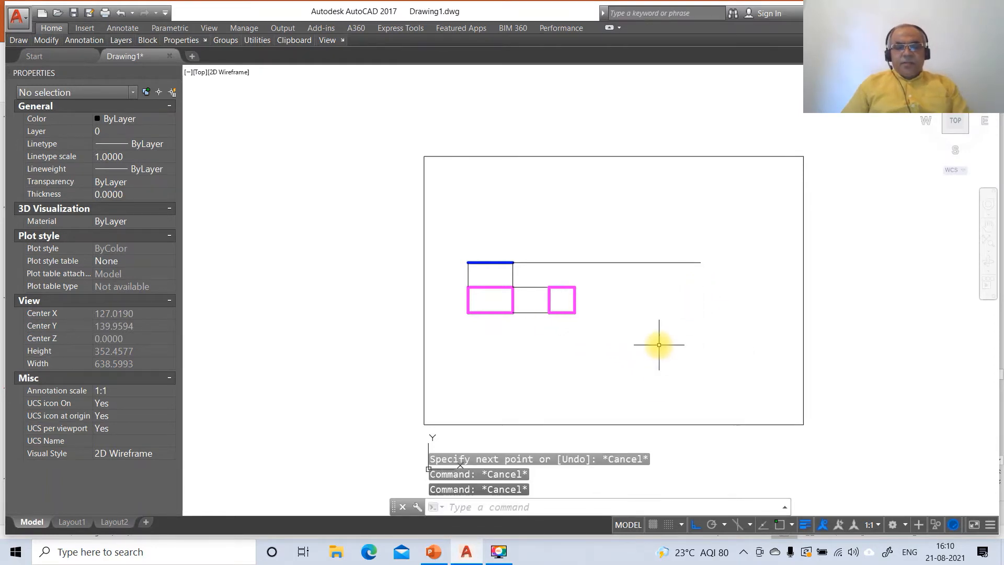
# Draw a vertical projector from the 20 x 20 square's upper-left corner perpendicular to the horizontal reference line.
pyautogui.press('Return')
pyautogui.write('int')
pyautogui.press('Return')
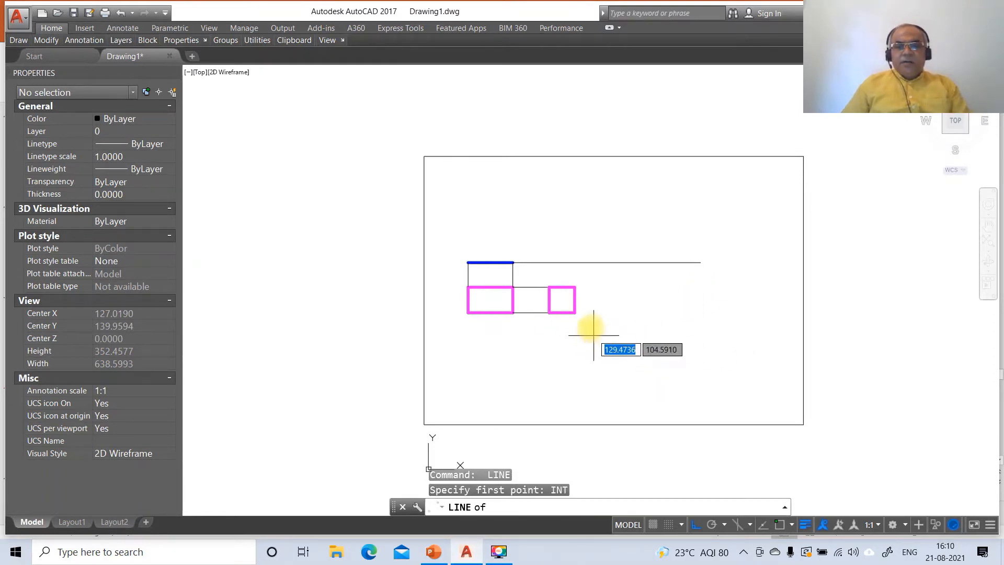
pyautogui.click(553, 289)
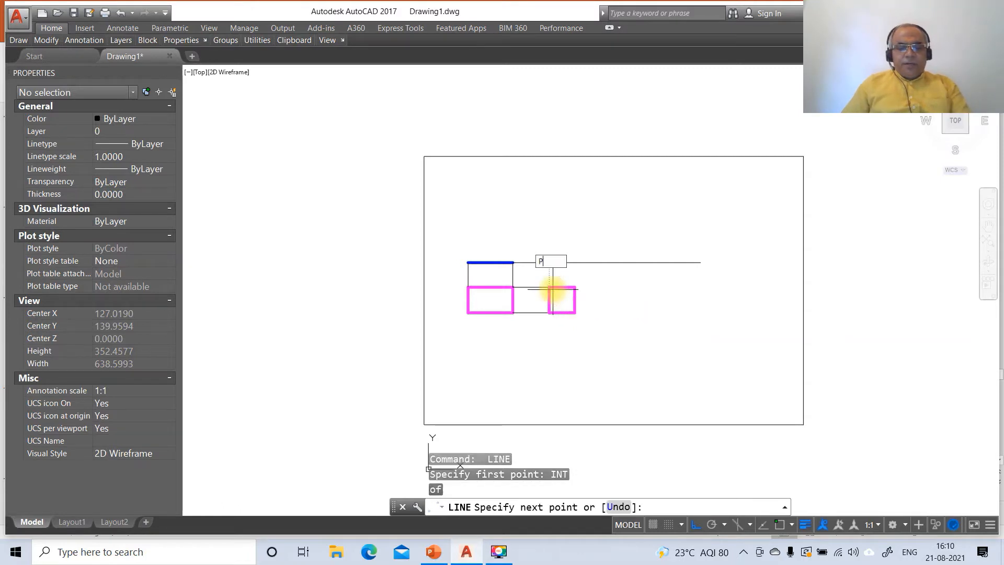
pyautogui.press('Return')
pyautogui.click(557, 263)
pyautogui.press('Return')
# Draw a vertical projector from the 20 x 20 square's upper-right corner up well past the horizontal reference line.
pyautogui.press('Return')
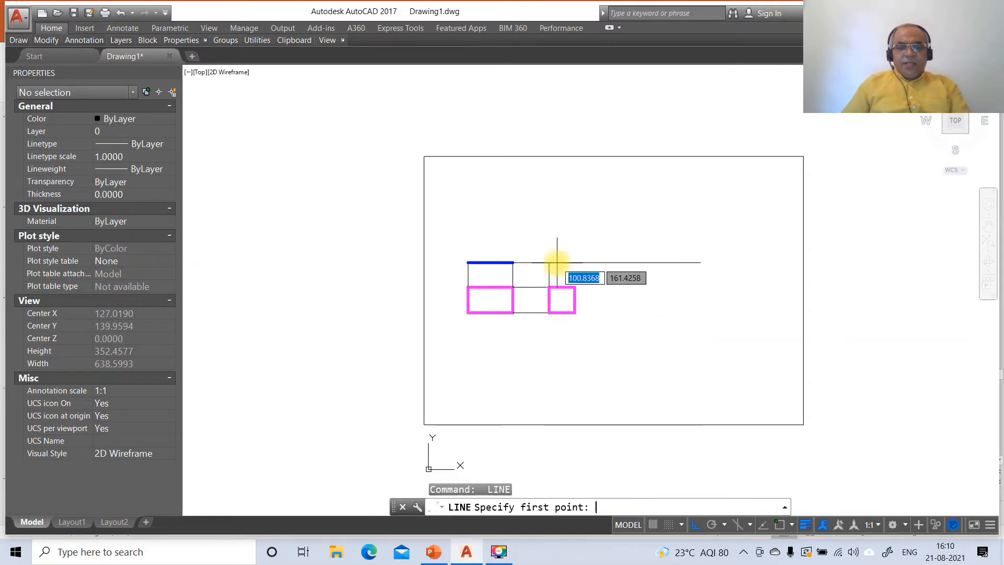
pyautogui.write('INT')
pyautogui.press('Return')
pyautogui.click(575, 287)
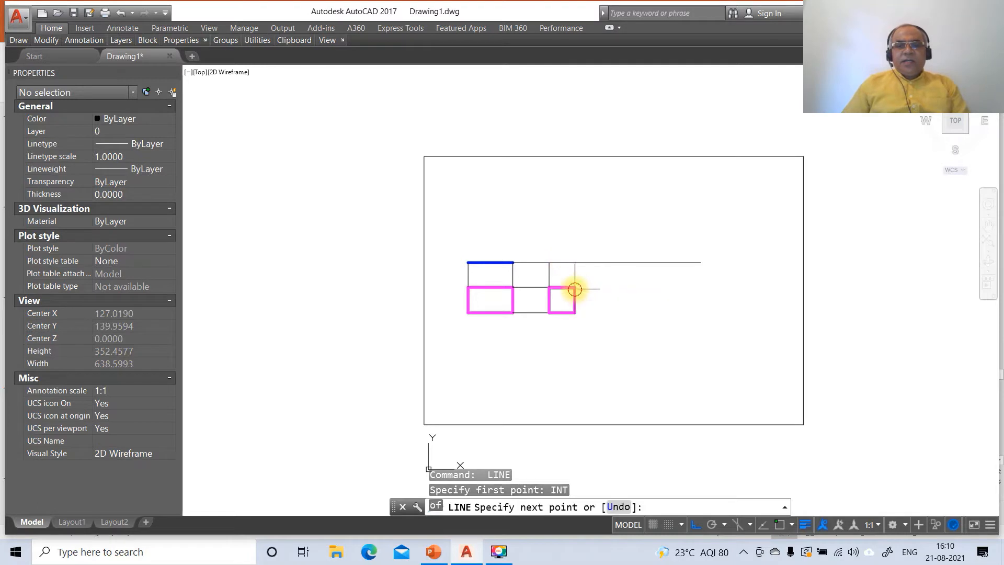
pyautogui.click(584, 187)
pyautogui.press('Return')
pyautogui.press('Return')
pyautogui.press('Escape')
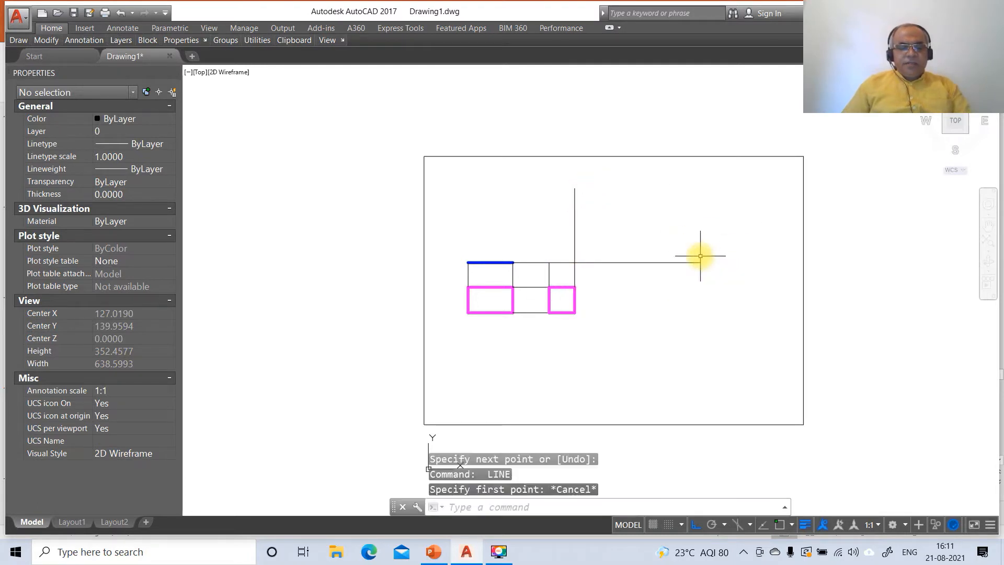
pyautogui.press('Escape')
# Draw a circle of radius 35 centred where the square's left projector meets the horizontal reference line.
pyautogui.write('c')
pyautogui.press('Return')
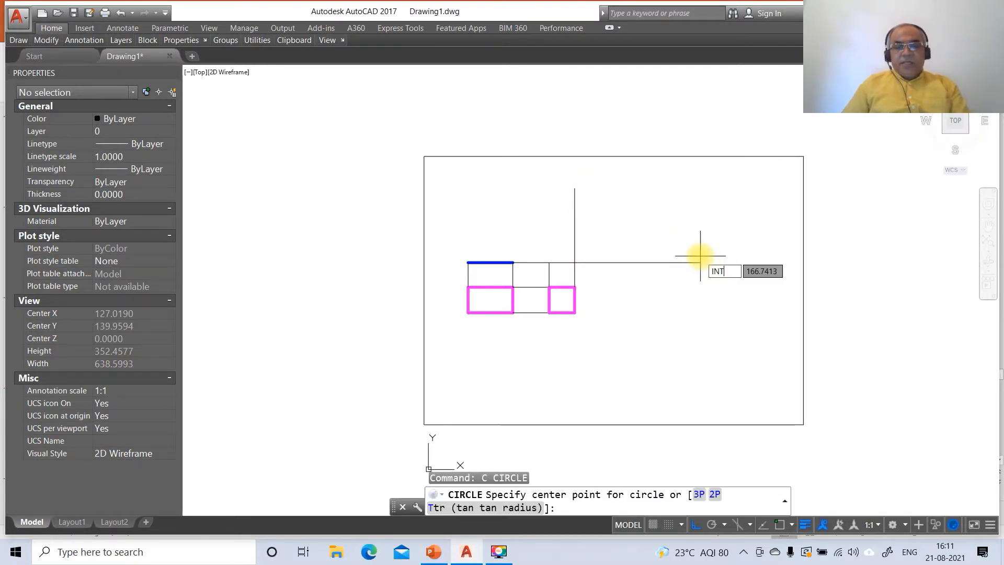
pyautogui.write('INT')
pyautogui.press('Return')
pyautogui.click(549, 262)
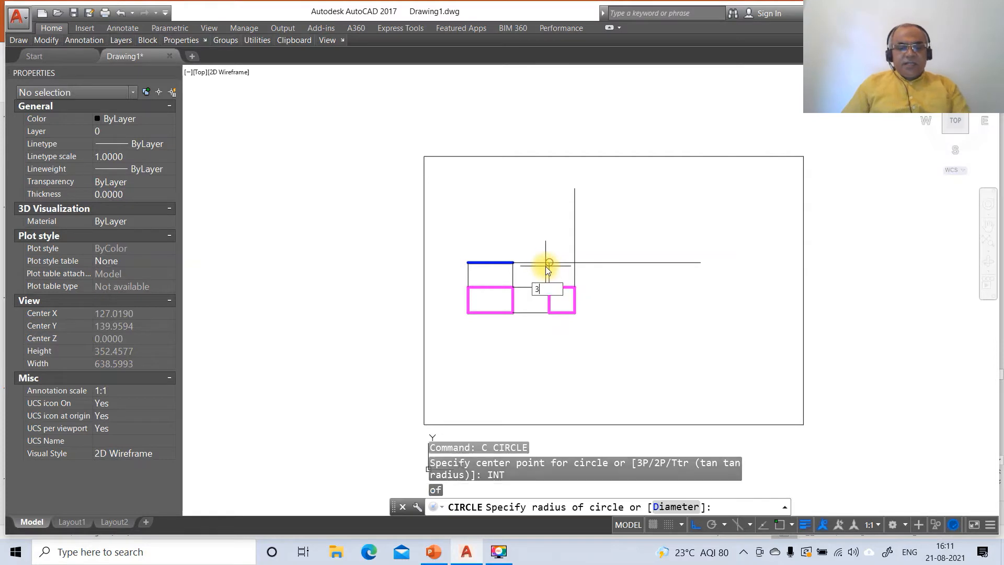
pyautogui.write('35')
pyautogui.press('Return')
# Break the radius 35 circle on both sides of the tall vertical projector, isolating a short arc across it.
pyautogui.write('BR')
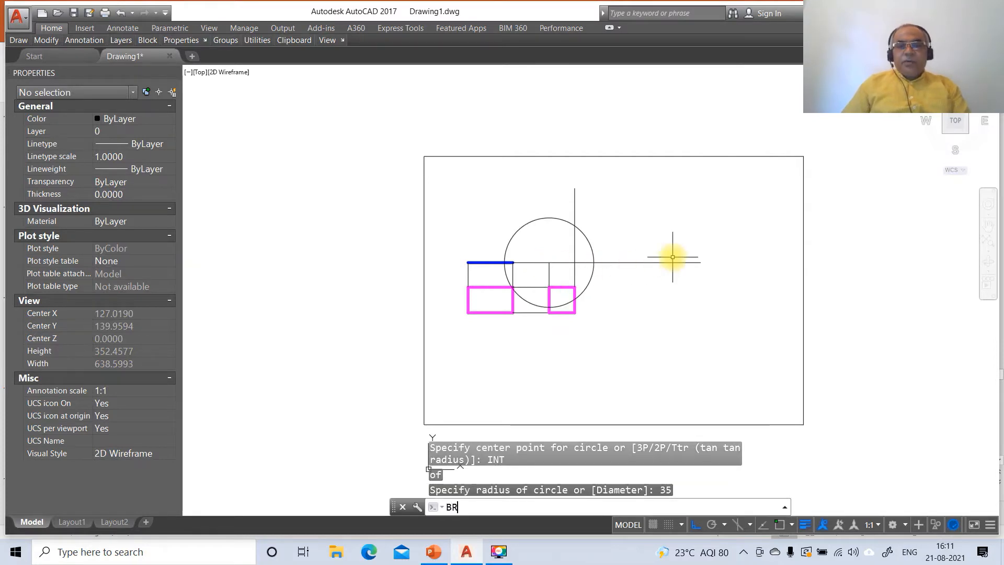
pyautogui.press('Return')
pyautogui.click(578, 231)
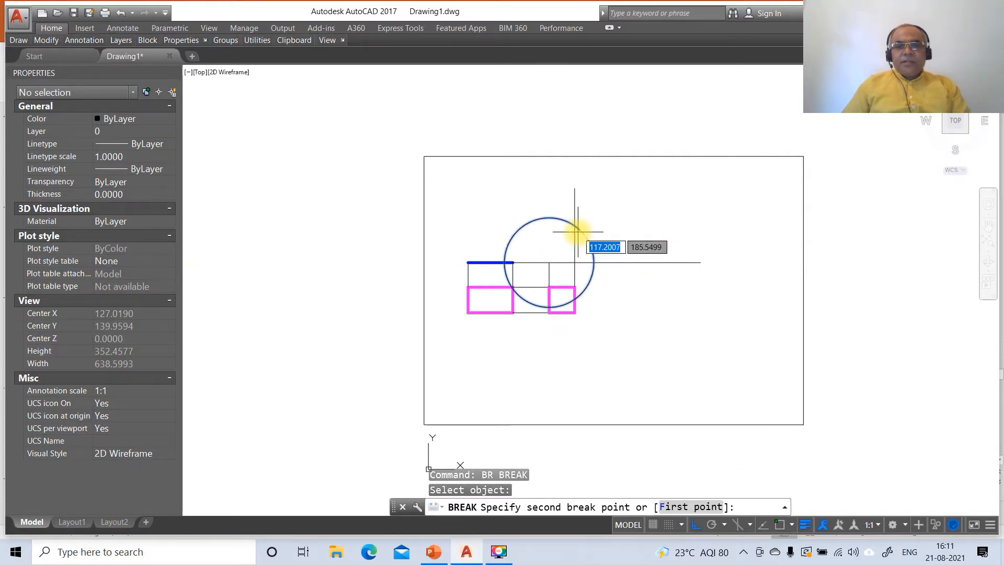
pyautogui.click(578, 225)
pyautogui.press('Return')
pyautogui.click(570, 221)
pyautogui.click(554, 218)
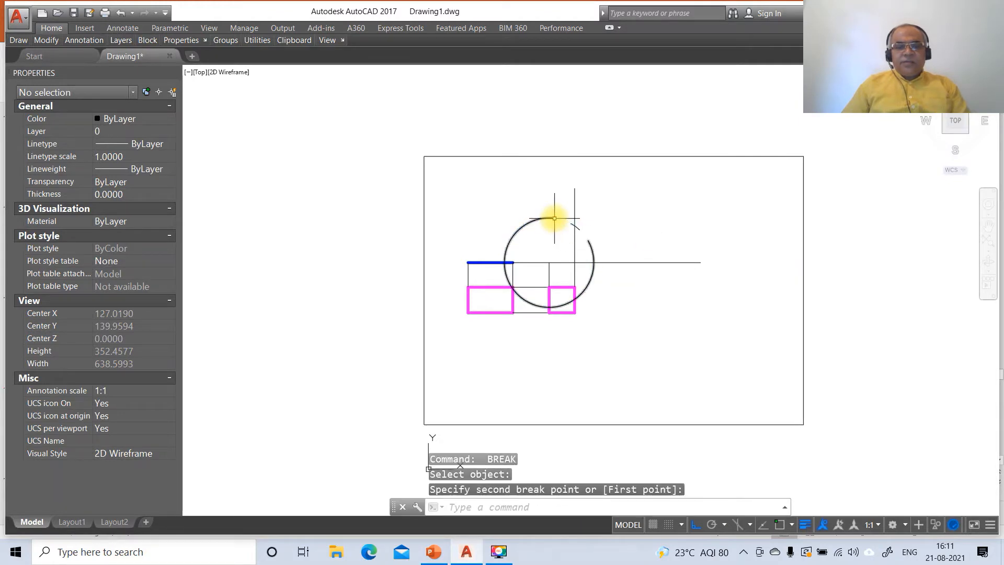
# Erase the large remaining portion of the broken circle, keeping the short arc, and redraw the display.
pyautogui.write('E')
pyautogui.press('Return')
pyautogui.click(537, 220)
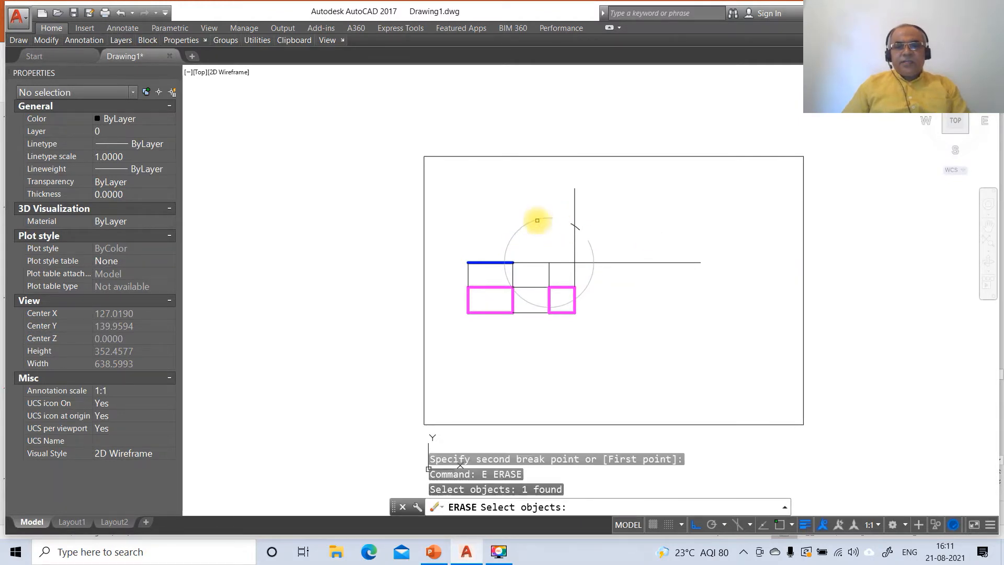
pyautogui.press('Return')
pyautogui.write('R')
pyautogui.press('Return')
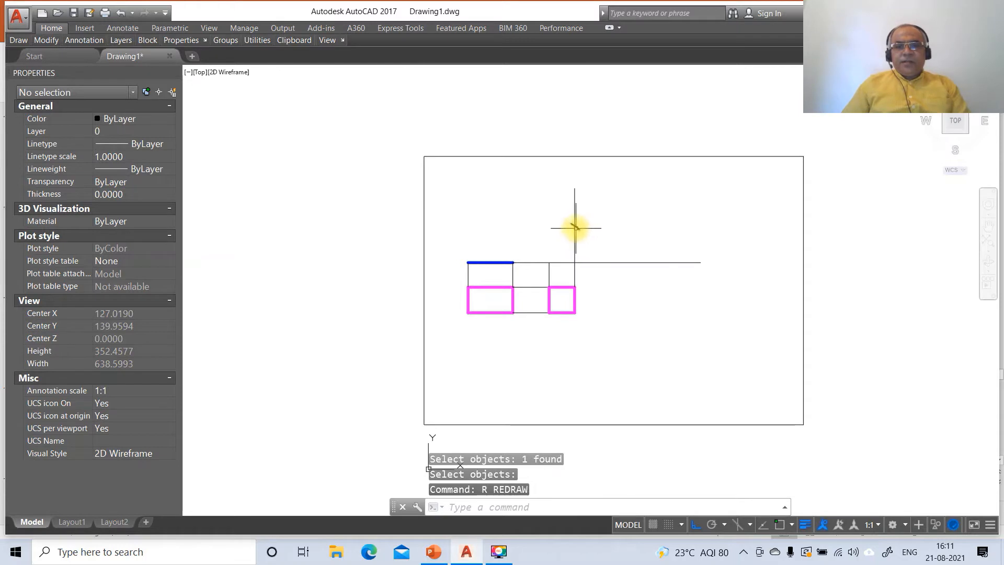
# Trim the tall vertical projector above the short arc, using the arc as the cutting edge.
pyautogui.write('TR')
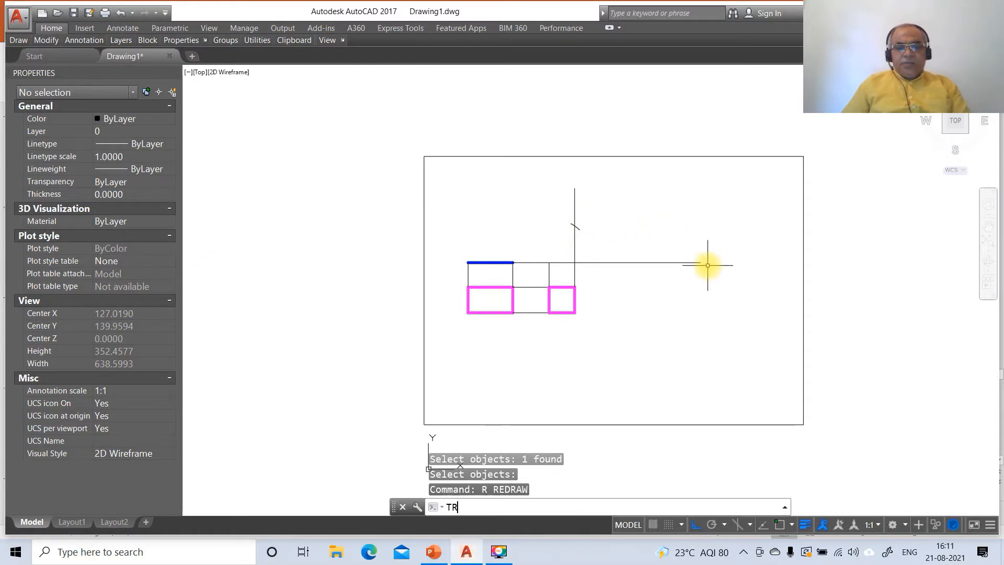
pyautogui.press('Return')
pyautogui.click(577, 228)
pyautogui.press('Return')
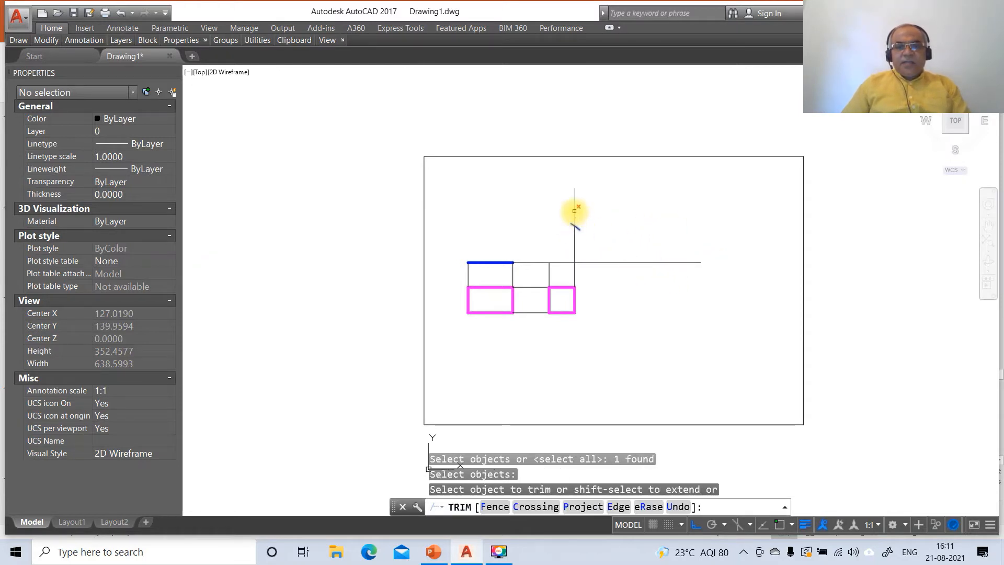
pyautogui.click(574, 209)
pyautogui.press('Return')
# Draw the inclined front-view line from the left projector's intersection with the reference line to the intersection of the arc and right projector.
pyautogui.write('L')
pyautogui.press('Return')
pyautogui.write('IN')
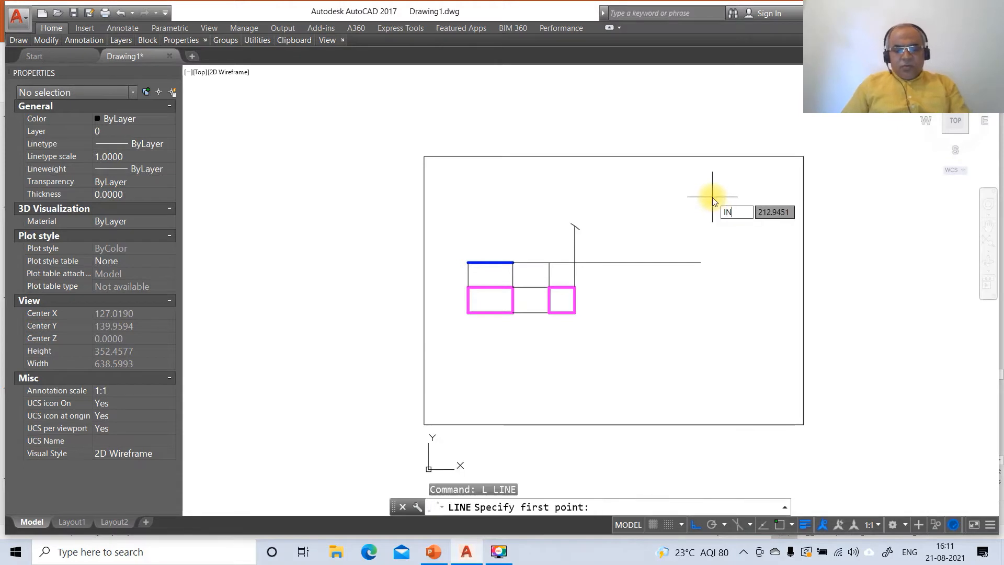
pyautogui.write('T')
pyautogui.press('Return')
pyautogui.click(549, 262)
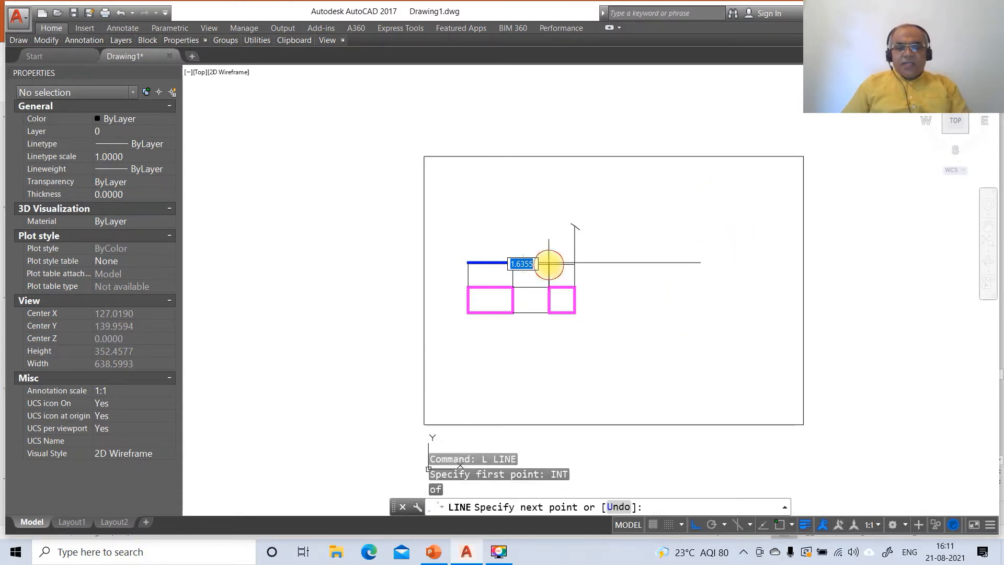
pyautogui.write('INT')
pyautogui.press('Return')
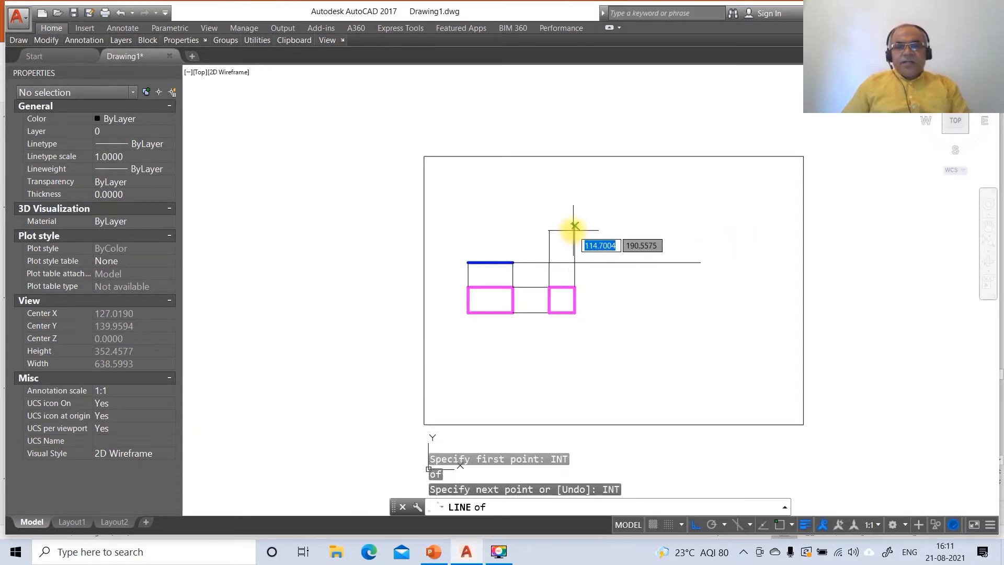
pyautogui.click(575, 226)
# Assign the inclined front-view line to layer FV.
pyautogui.click(560, 247)
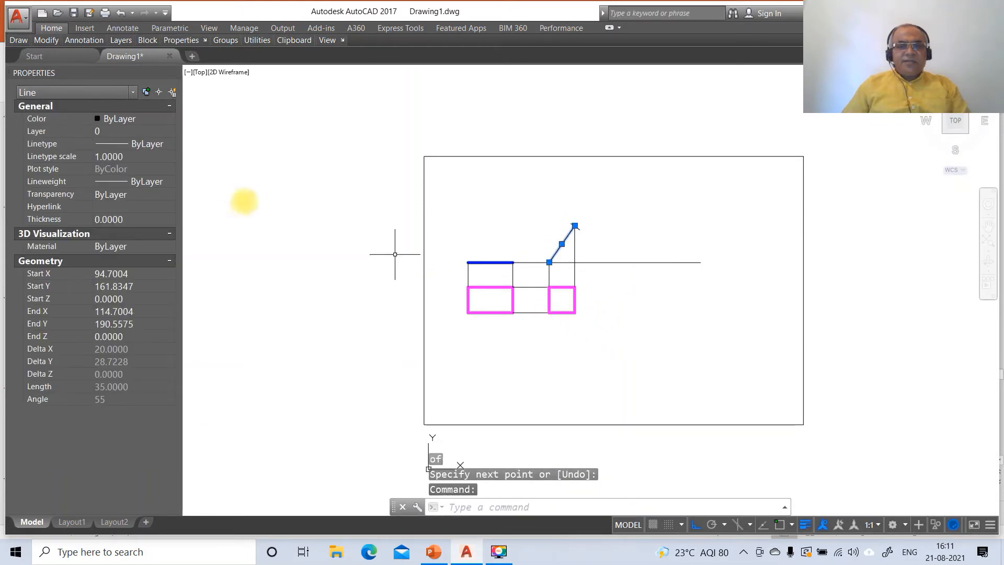
pyautogui.click(44, 132)
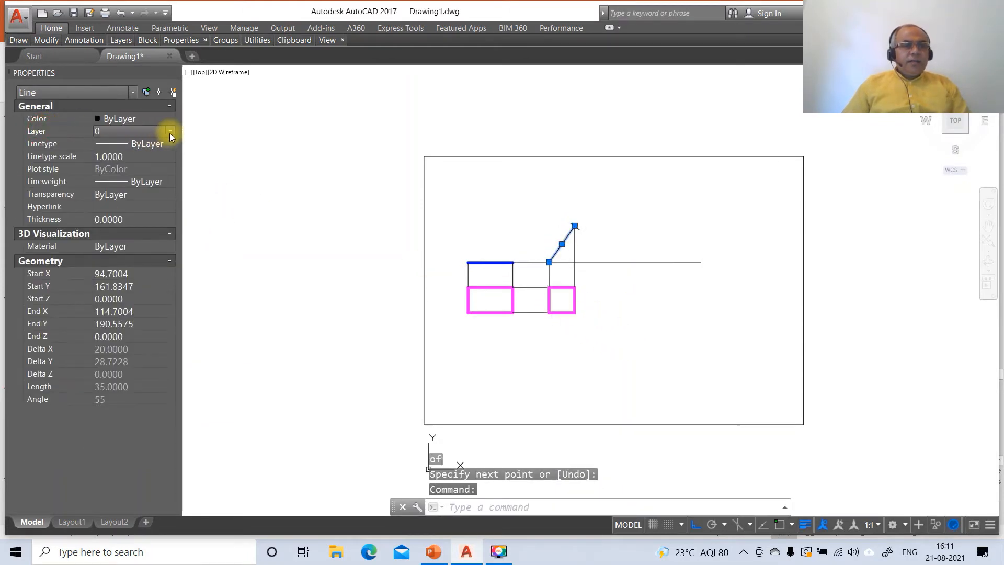
pyautogui.click(169, 131)
pyautogui.click(149, 151)
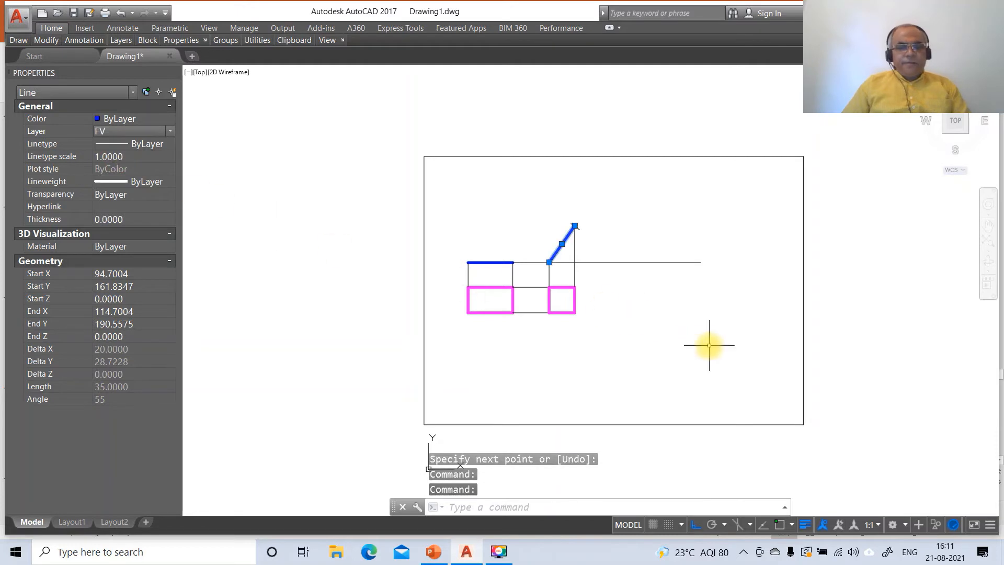
pyautogui.press('Escape')
pyautogui.press('Escape')
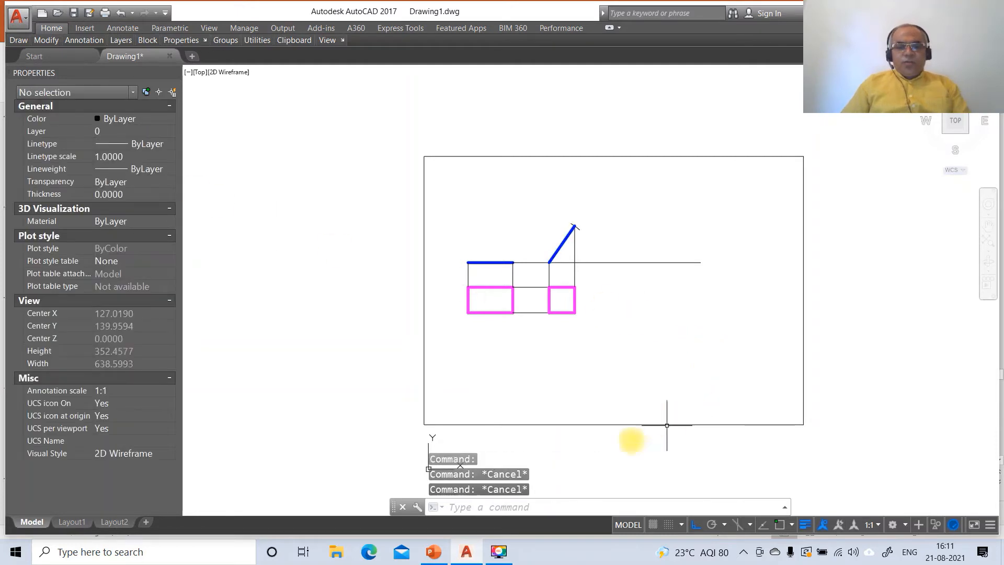
# Check the final 2D analysis slide in PowerPoint for the next view, and return to AutoCAD.
pyautogui.click(442, 556)
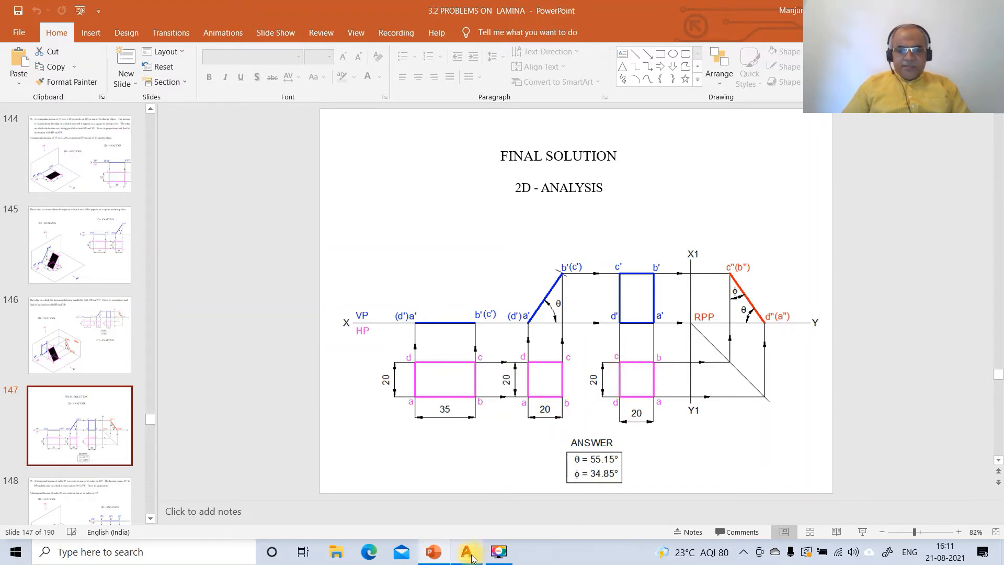
pyautogui.moveTo(472, 556)
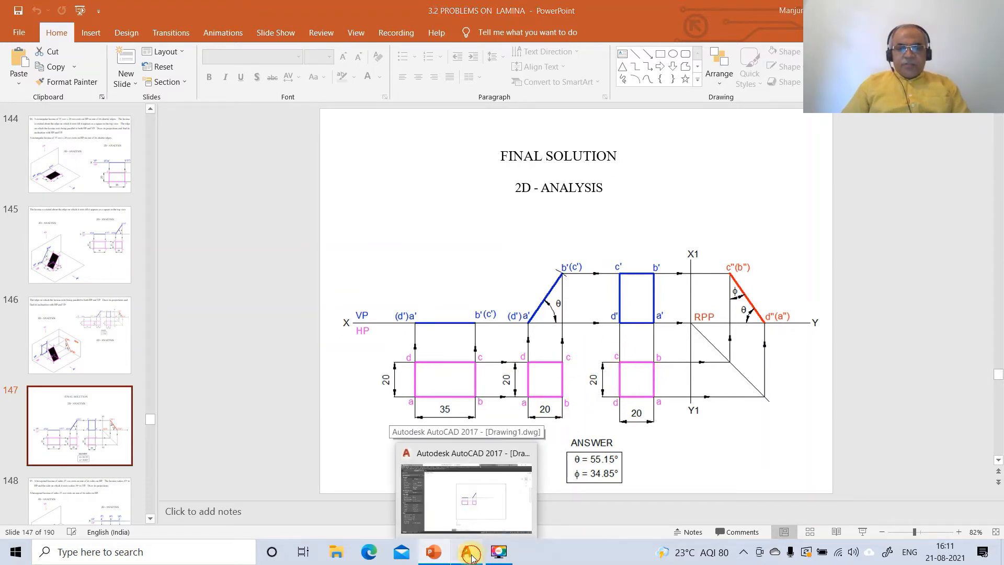
pyautogui.click(470, 553)
# Copy the 20 x 20 top-view square horizontally to the right, leaving a gap for the final top view.
pyautogui.write('co')
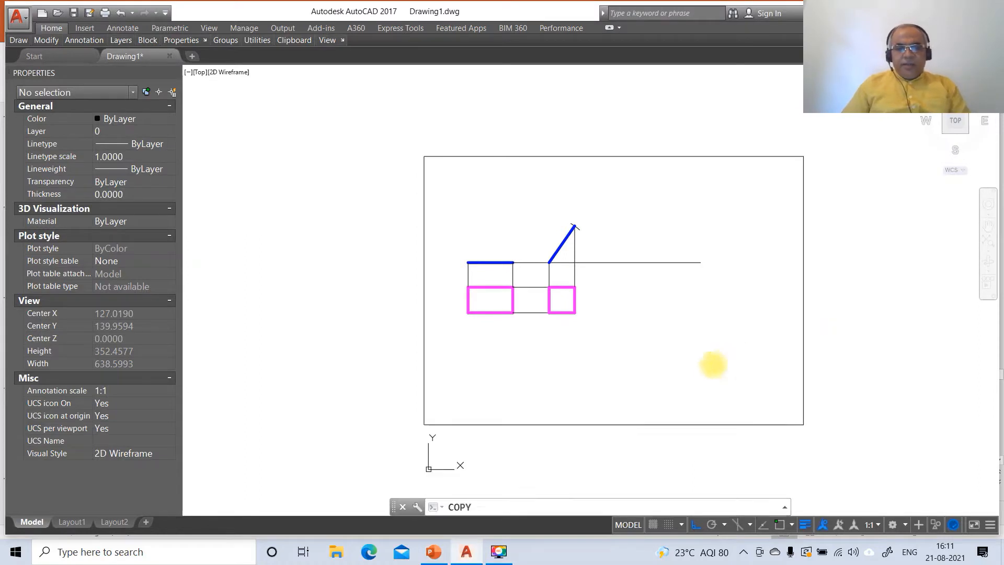
pyautogui.press('Return')
pyautogui.click(538, 281)
pyautogui.click(595, 327)
pyautogui.press('Return')
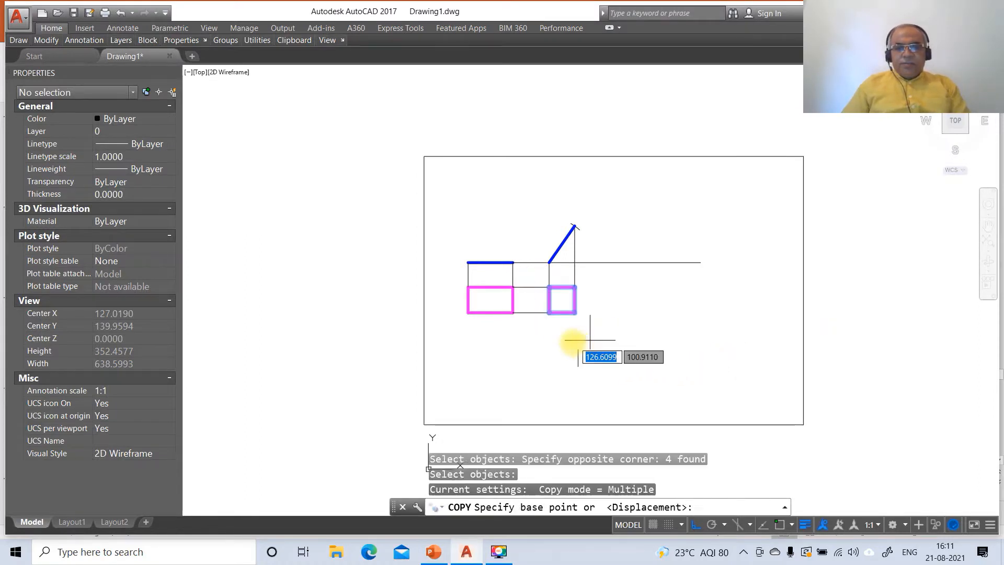
pyautogui.click(575, 343)
pyautogui.click(635, 342)
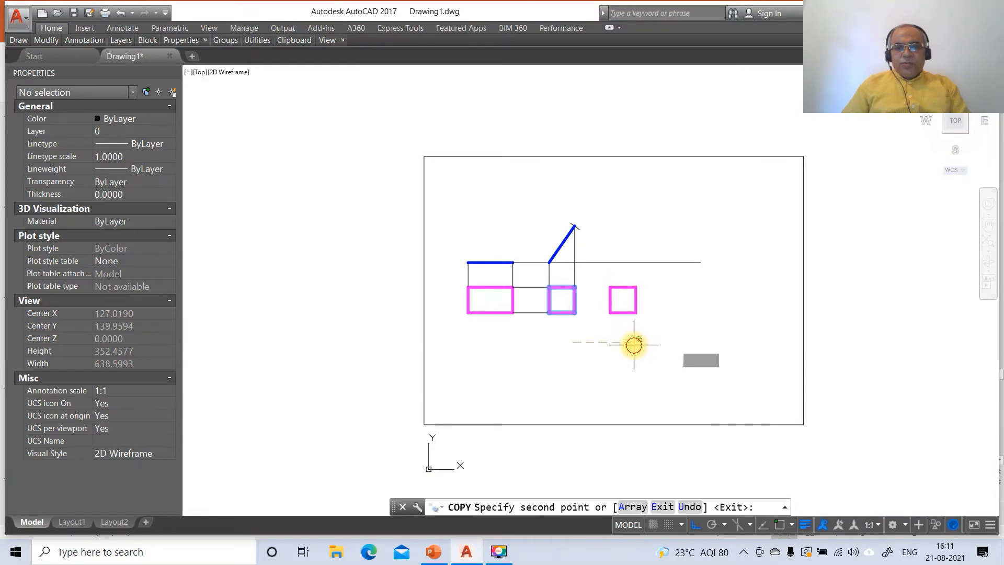
# Recheck the PowerPoint solution slide and, in AutoCAD, draw a horizontal projector from the inclined line's upper end to beyond the copied square.
pyautogui.click(433, 552)
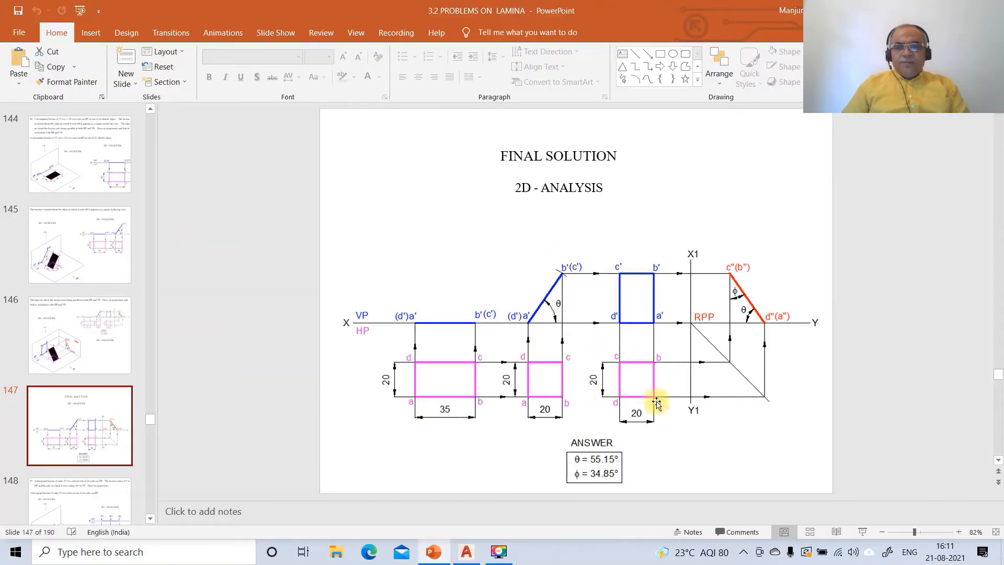
pyautogui.click(466, 551)
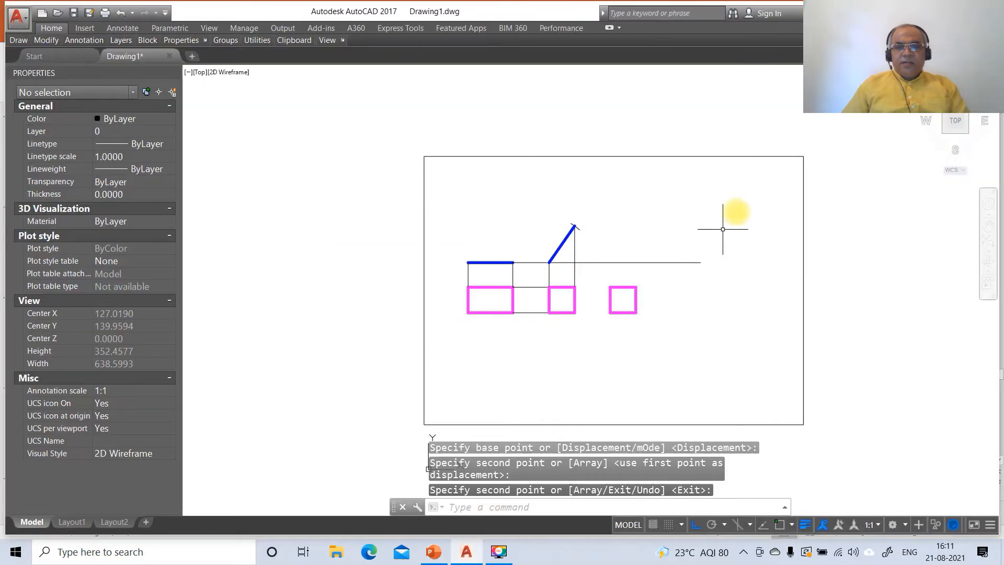
pyautogui.write('l')
pyautogui.press('Return')
pyautogui.write('IN')
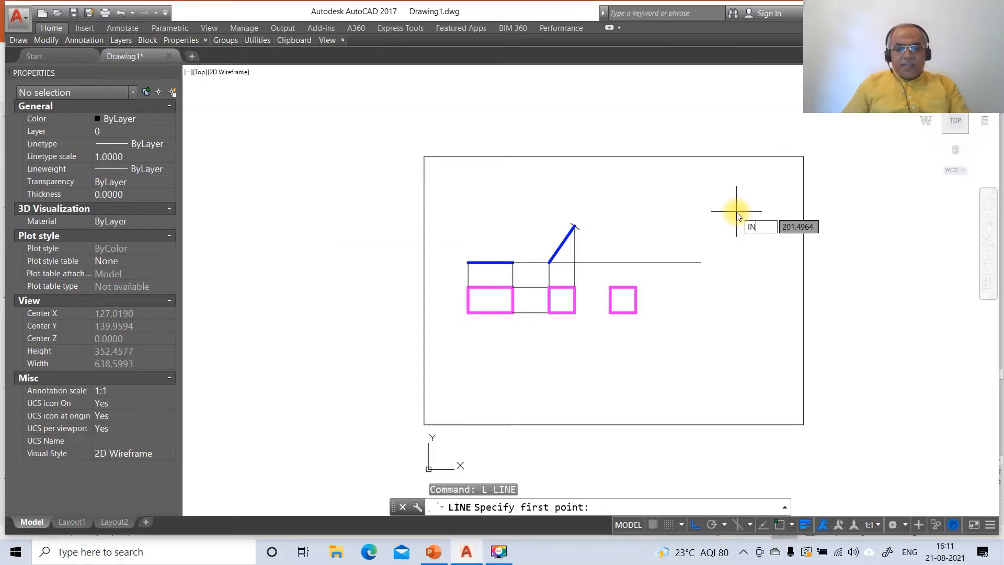
pyautogui.write('T')
pyautogui.press('Return')
pyautogui.click(574, 226)
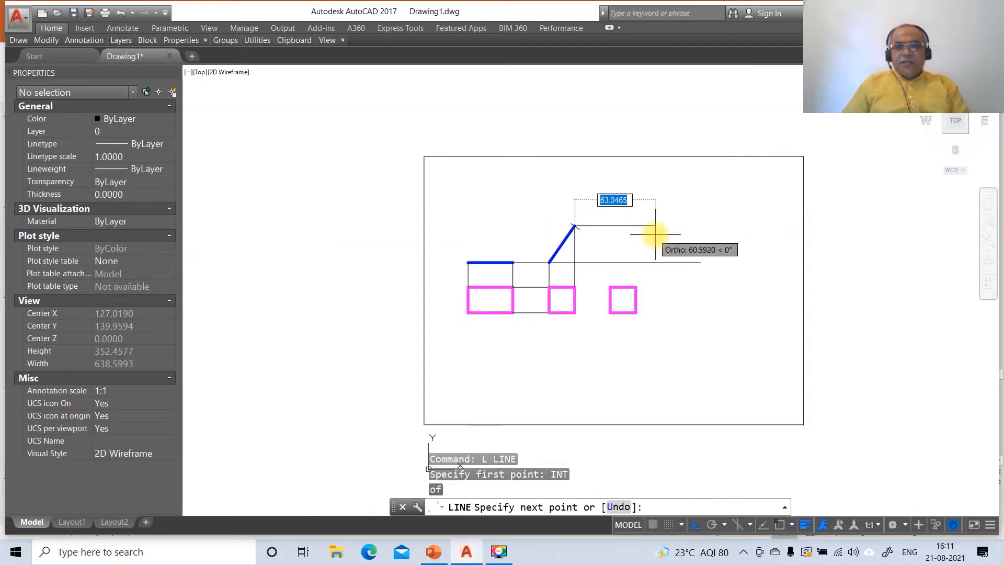
pyautogui.click(664, 235)
pyautogui.press('Return')
# Draw a vertical projector from the copied square's upper-left corner perpendicular to the upper horizontal projector.
pyautogui.press('Return')
pyautogui.write('INT')
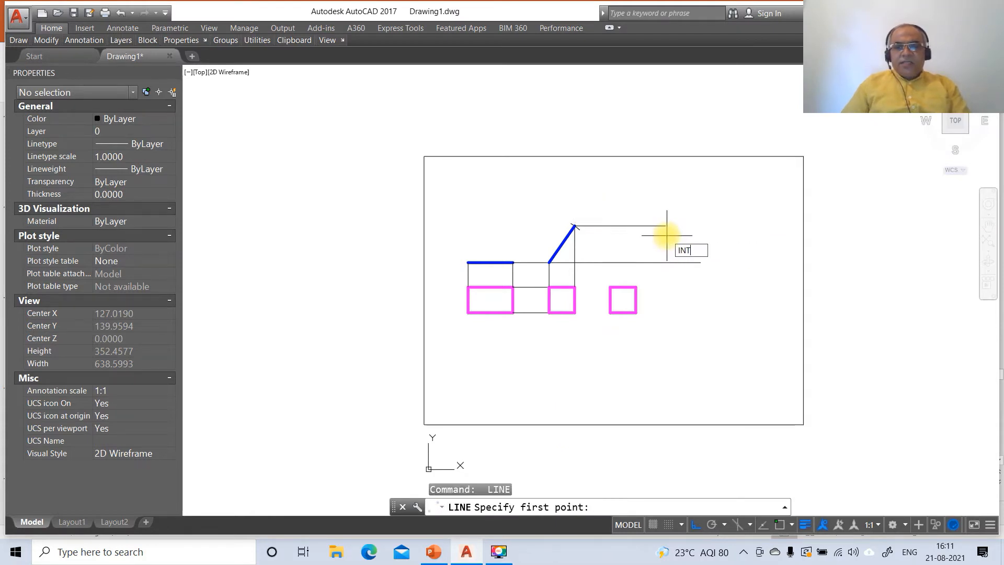
pyautogui.press('Return')
pyautogui.click(611, 287)
pyautogui.write('PE')
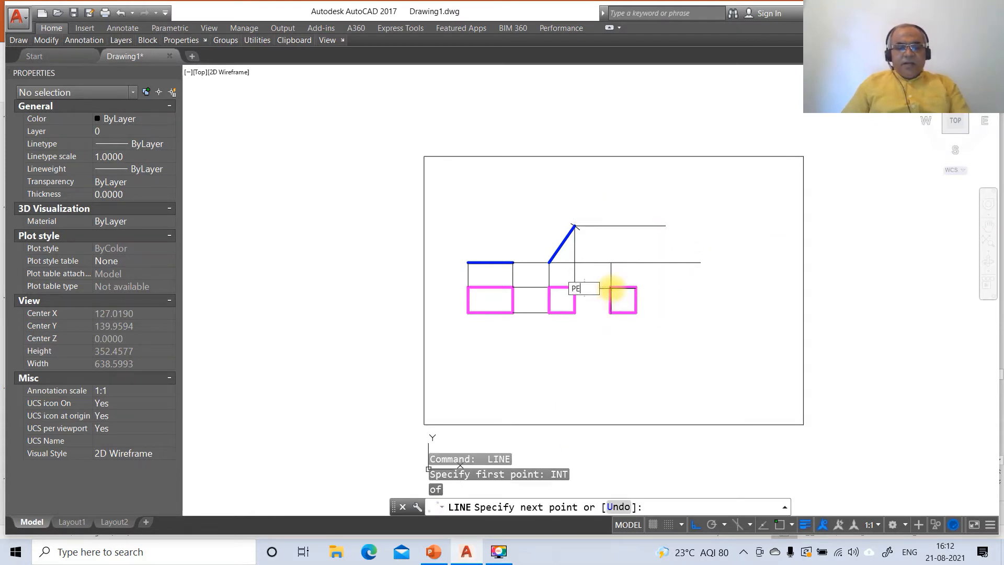
pyautogui.write('R')
pyautogui.press('Return')
pyautogui.click(613, 226)
pyautogui.press('Return')
# Draw a vertical projector from the copied square's upper-right corner perpendicular to the upper horizontal projector.
pyautogui.press('Return')
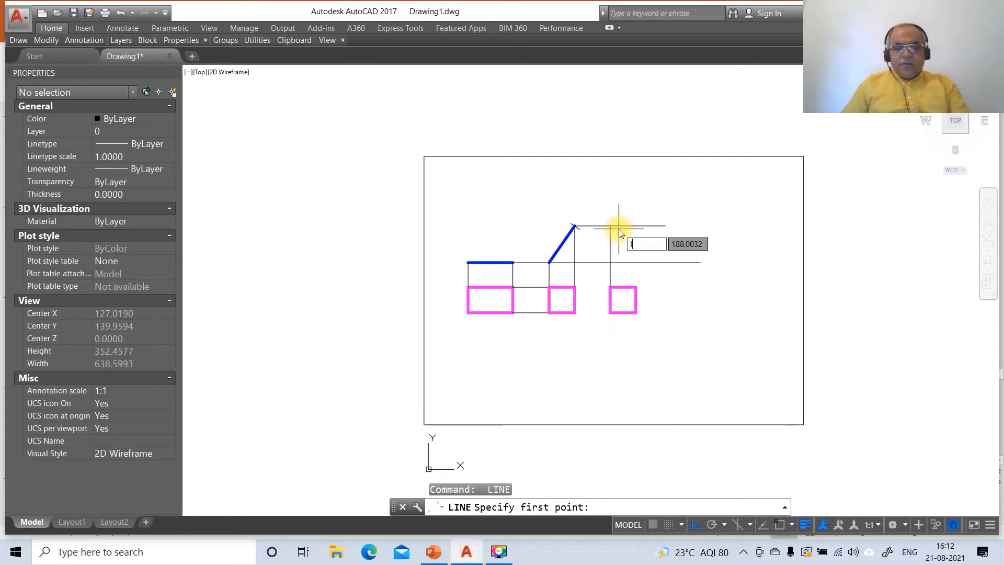
pyautogui.write('INT')
pyautogui.press('Return')
pyautogui.click(633, 286)
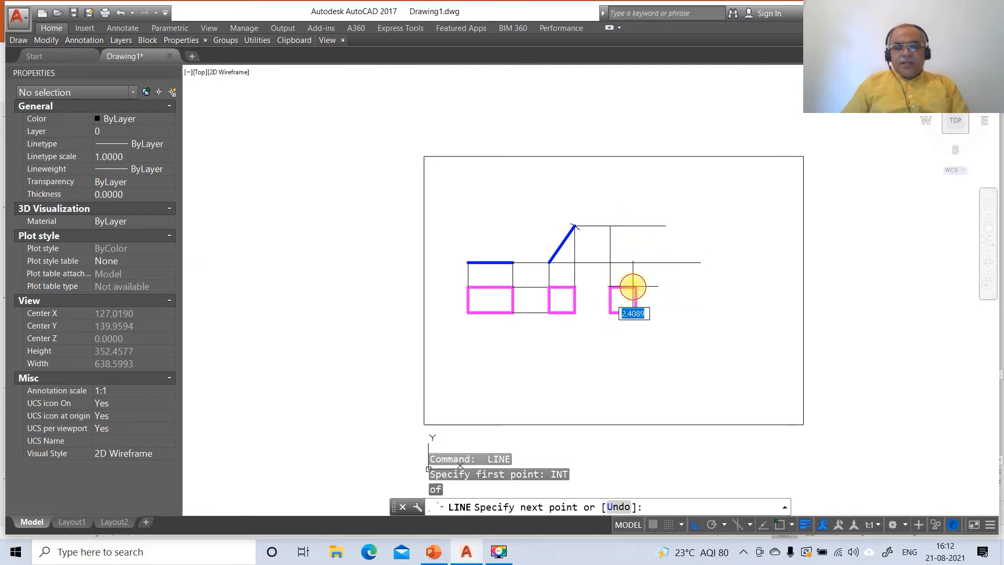
pyautogui.write('PER')
pyautogui.press('Return')
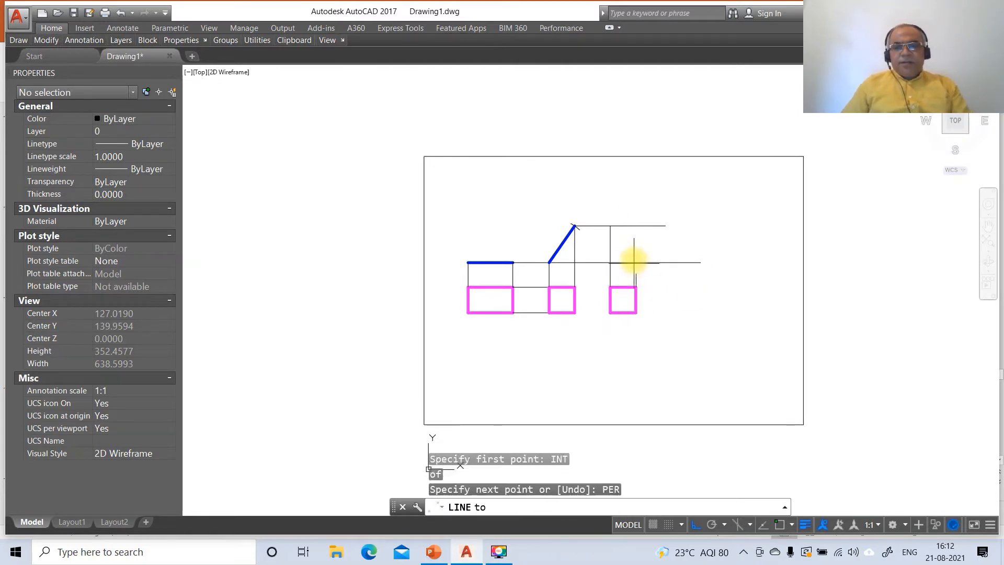
pyautogui.click(639, 228)
pyautogui.press('Return')
# Fillet the upper horizontal projector with the right vertical projector at zero radius to form a sharp corner.
pyautogui.write('f')
pyautogui.press('Return')
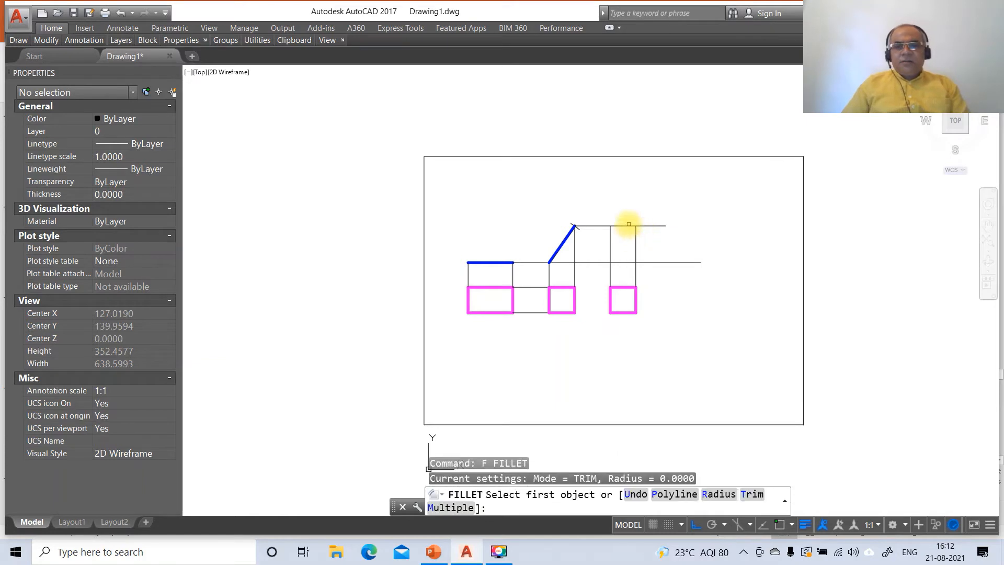
pyautogui.click(628, 225)
pyautogui.click(634, 234)
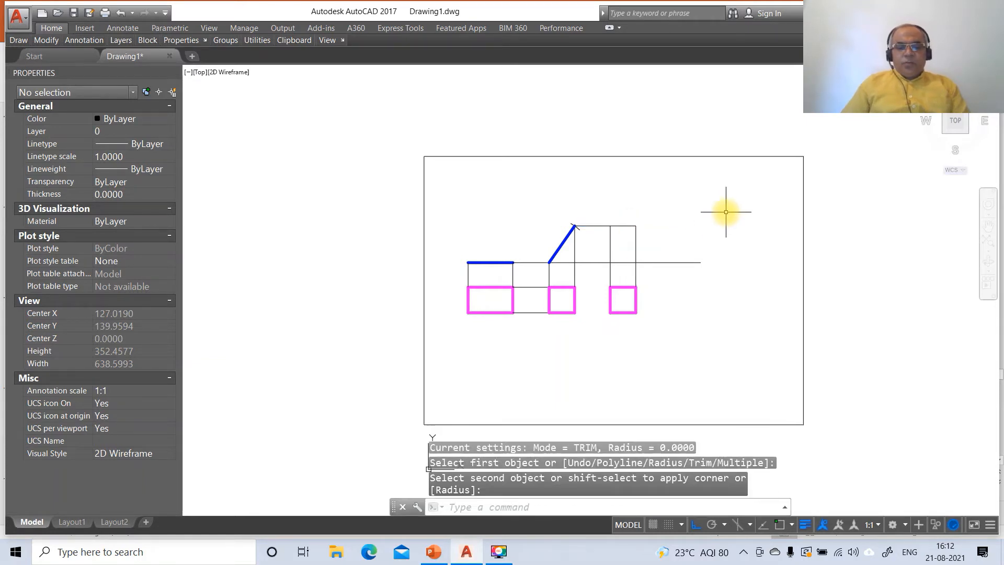
# Break the upper horizontal projector at its intersection with the left vertical projector of the final view.
pyautogui.write('br')
pyautogui.press('Return')
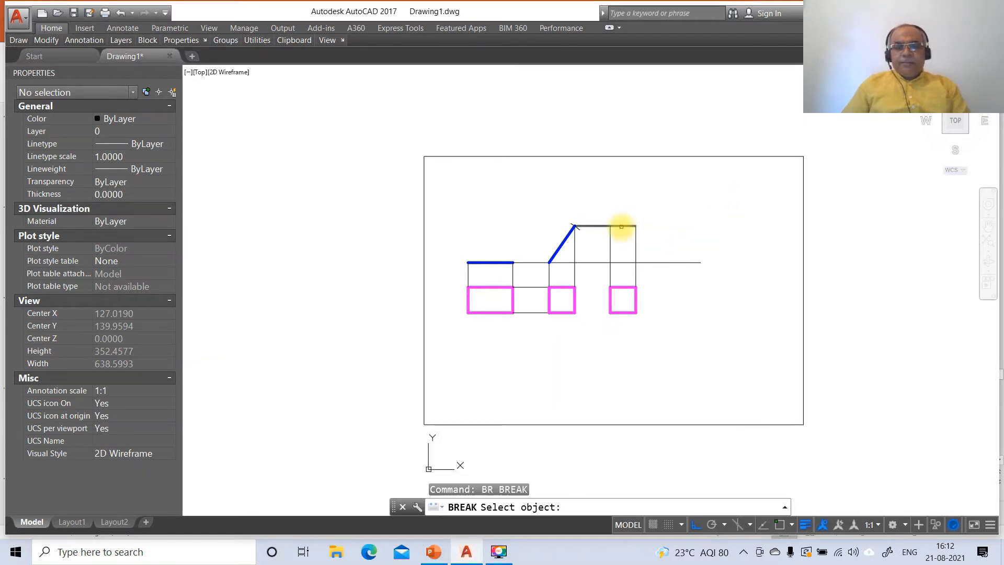
pyautogui.click(621, 227)
pyautogui.write('F')
pyautogui.press('Return')
pyautogui.write('INT')
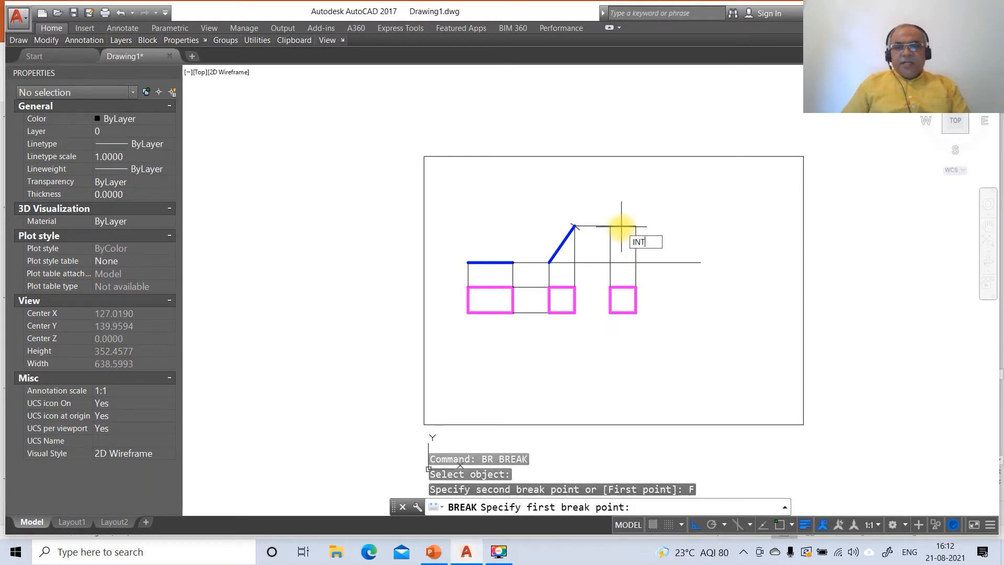
pyautogui.press('Return')
pyautogui.click(613, 227)
pyautogui.write('@')
pyautogui.press('Return')
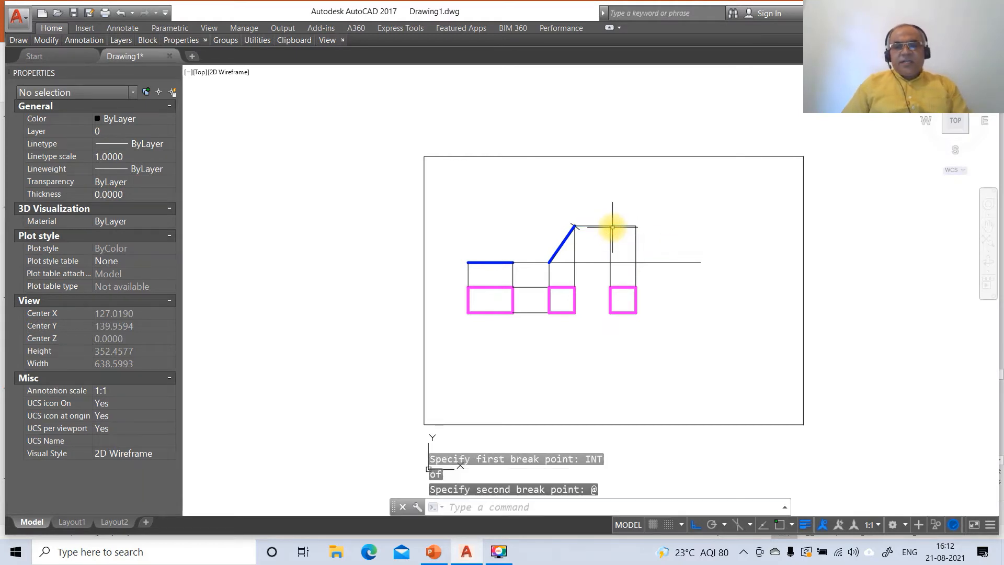
# Break the left vertical projector of the final view at its intersection with the XY line.
pyautogui.press('Return')
pyautogui.click(610, 250)
pyautogui.write('F')
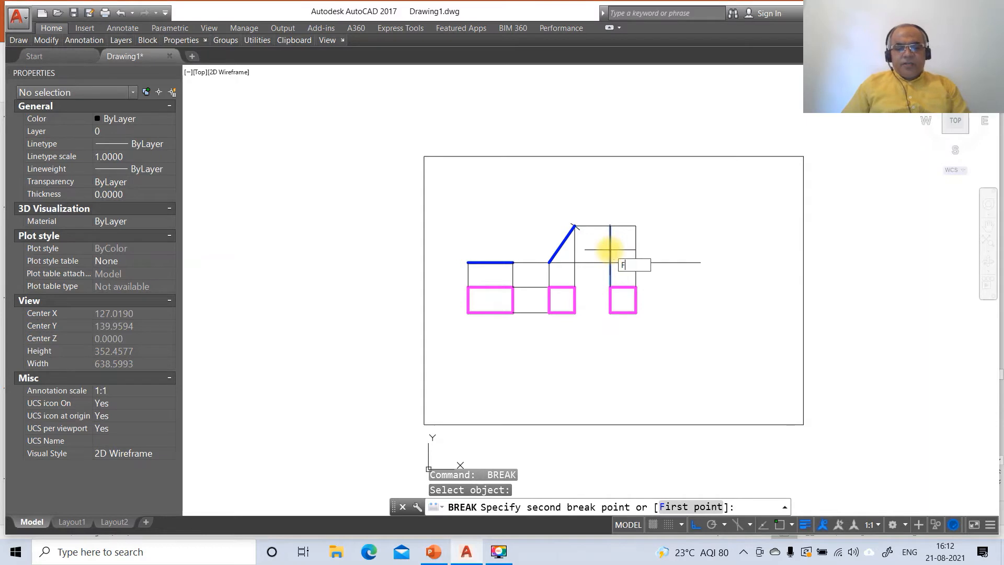
pyautogui.press('Return')
pyautogui.write('INT')
pyautogui.press('Return')
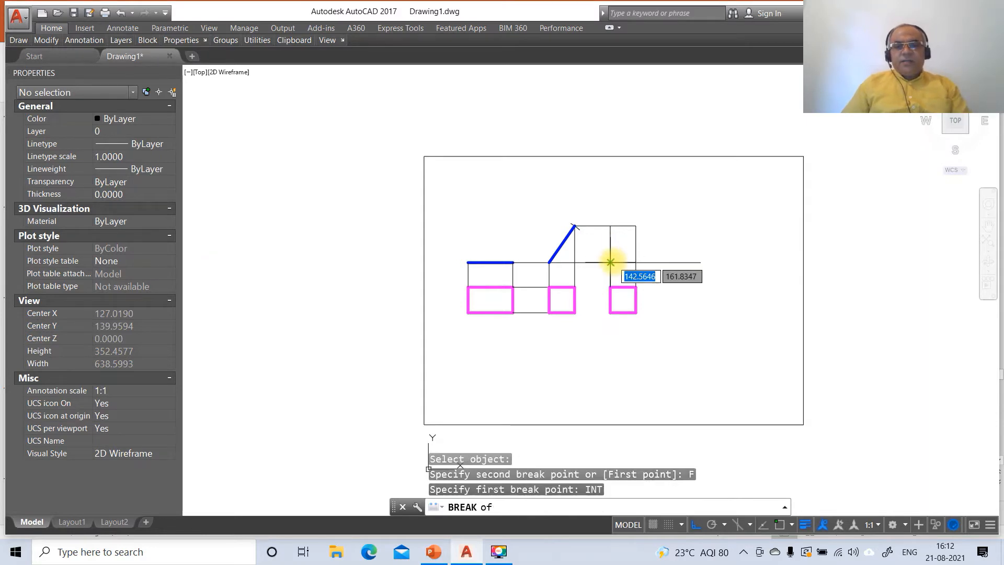
pyautogui.click(611, 261)
pyautogui.write('@')
pyautogui.press('Return')
# Break the right vertical projector of the final view at its intersection with the XY line.
pyautogui.press('Return')
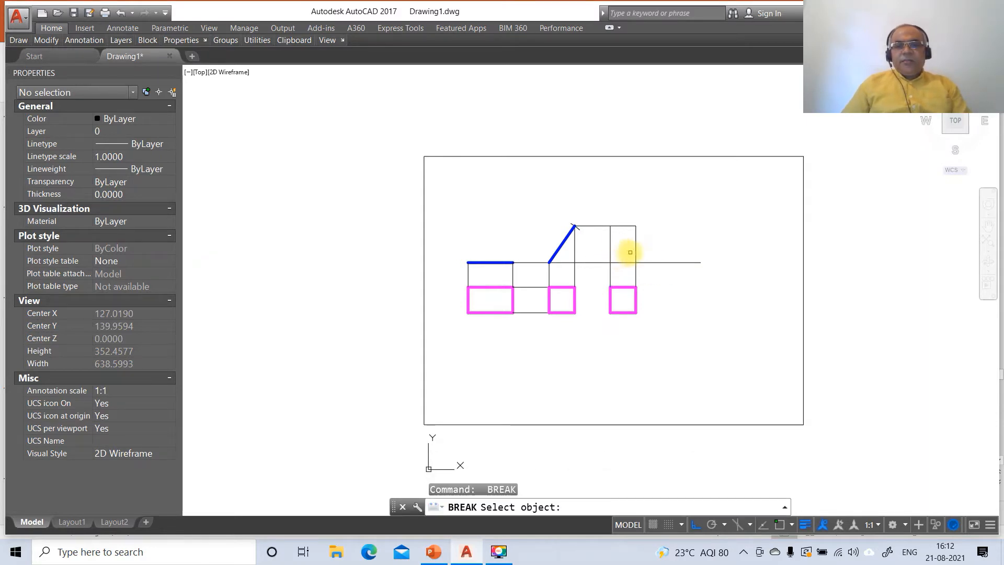
pyautogui.click(635, 254)
pyautogui.write('F')
pyautogui.press('Return')
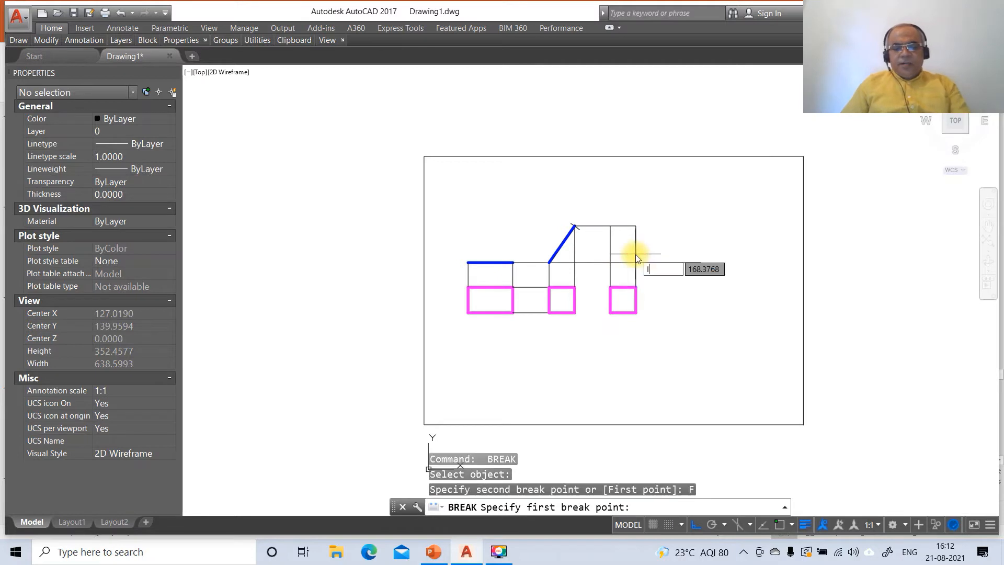
pyautogui.write('INT')
pyautogui.press('Return')
pyautogui.click(636, 261)
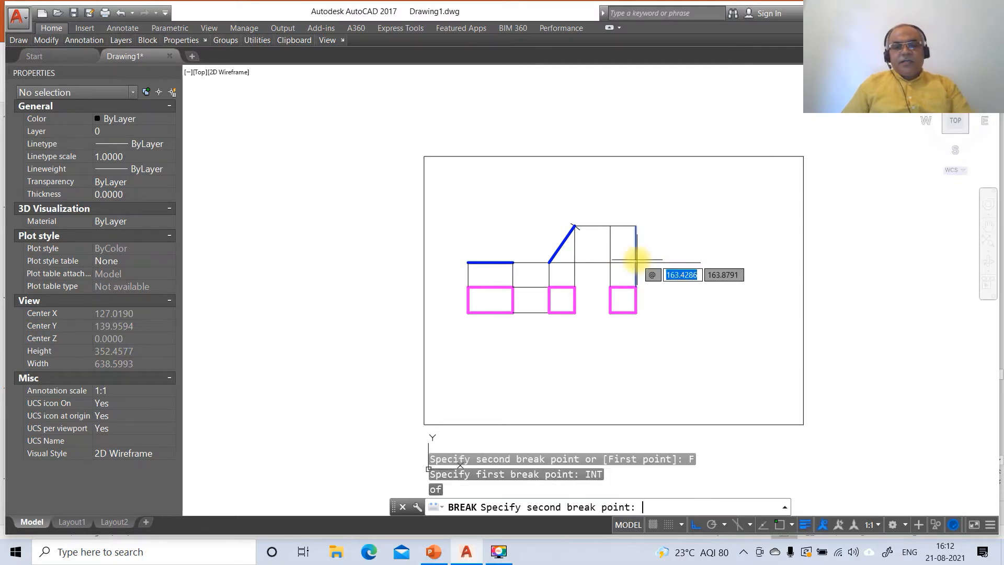
pyautogui.write('@')
pyautogui.press('Return')
pyautogui.press('Return')
pyautogui.click(619, 262)
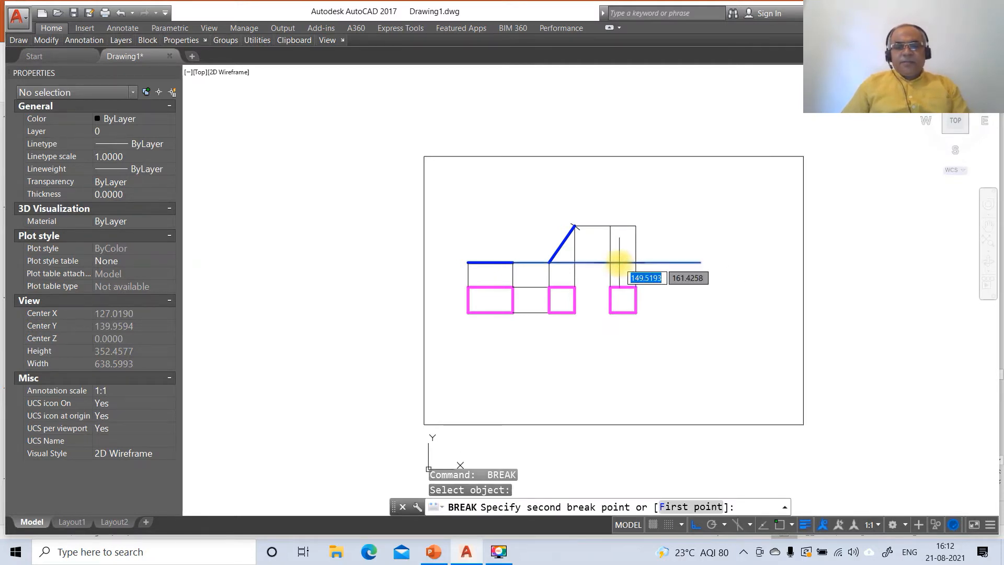
pyautogui.write('F')
pyautogui.press('Return')
pyautogui.write('INT')
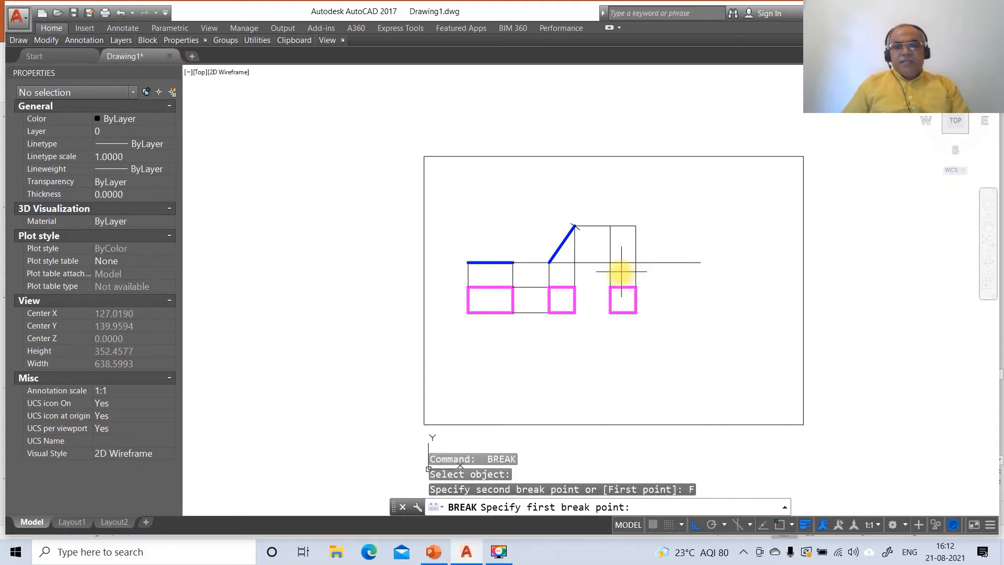
pyautogui.press('Return')
pyautogui.click(615, 262)
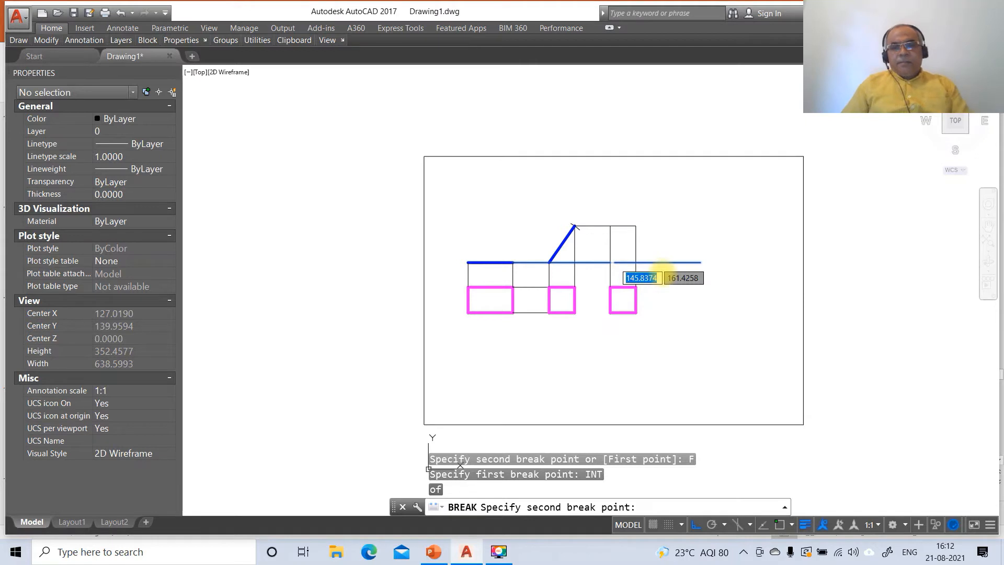
pyautogui.hotkey('ctrl', '2')
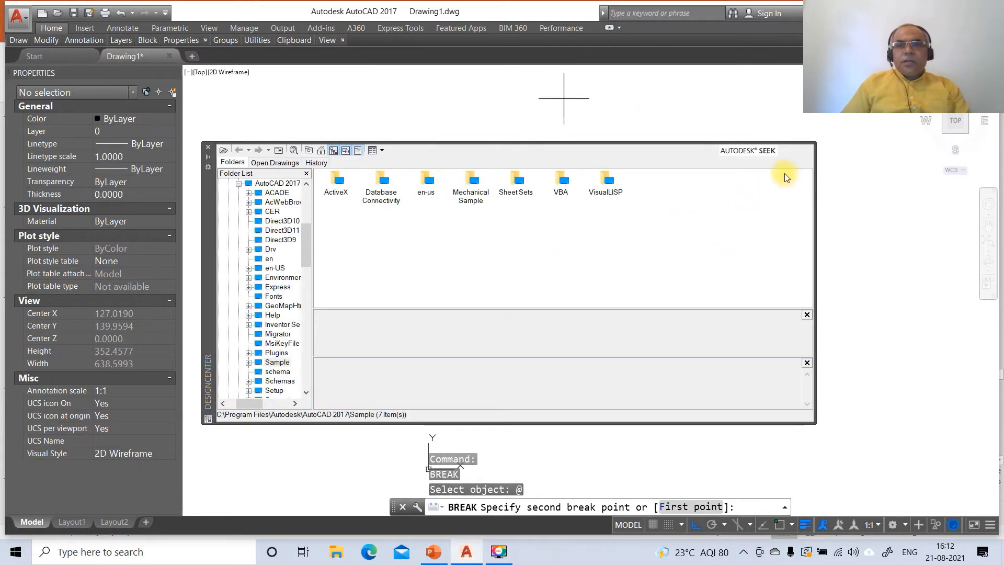
pyautogui.click(209, 148)
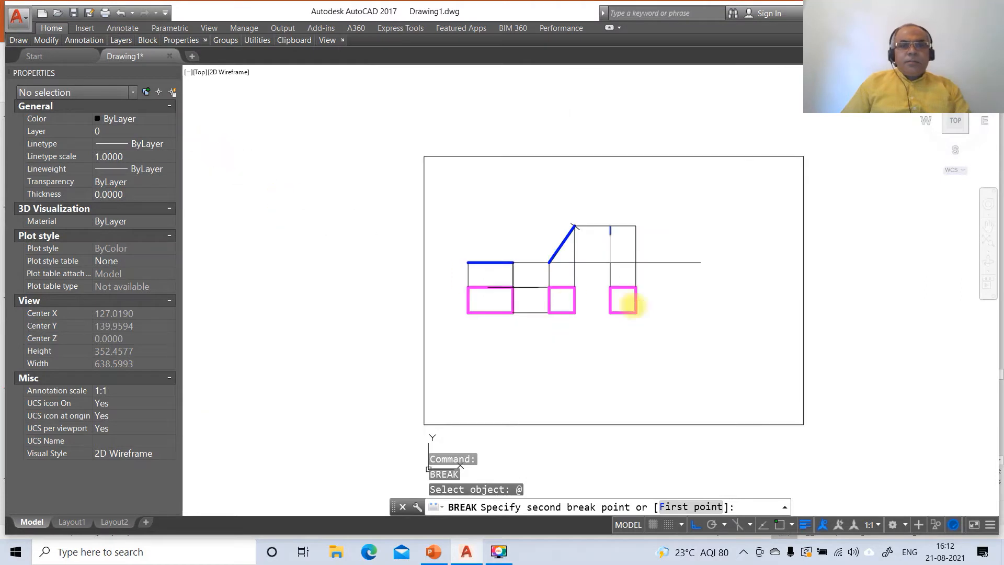
pyautogui.press('Escape')
pyautogui.press('Escape')
# Break the XY line at its intersection with the left vertical projector of the final view.
pyautogui.write('br')
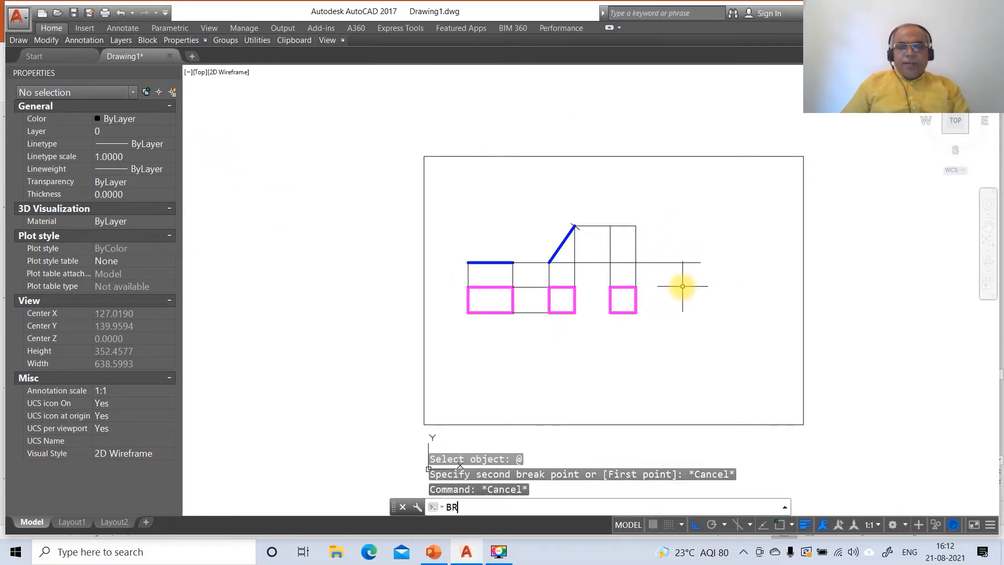
pyautogui.press('Return')
pyautogui.click(620, 262)
pyautogui.write('F')
pyautogui.press('Return')
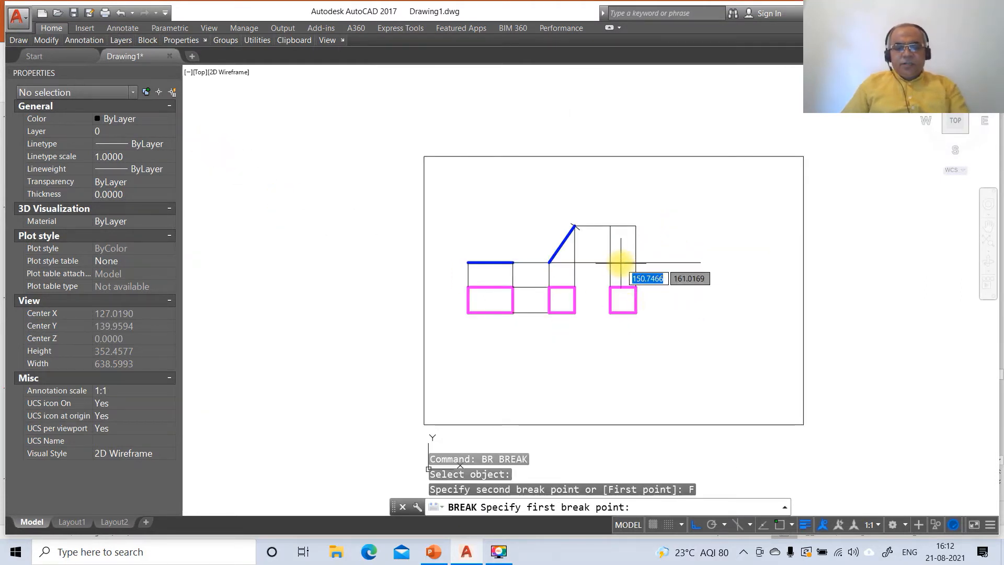
pyautogui.write('INT')
pyautogui.press('Return')
pyautogui.click(611, 262)
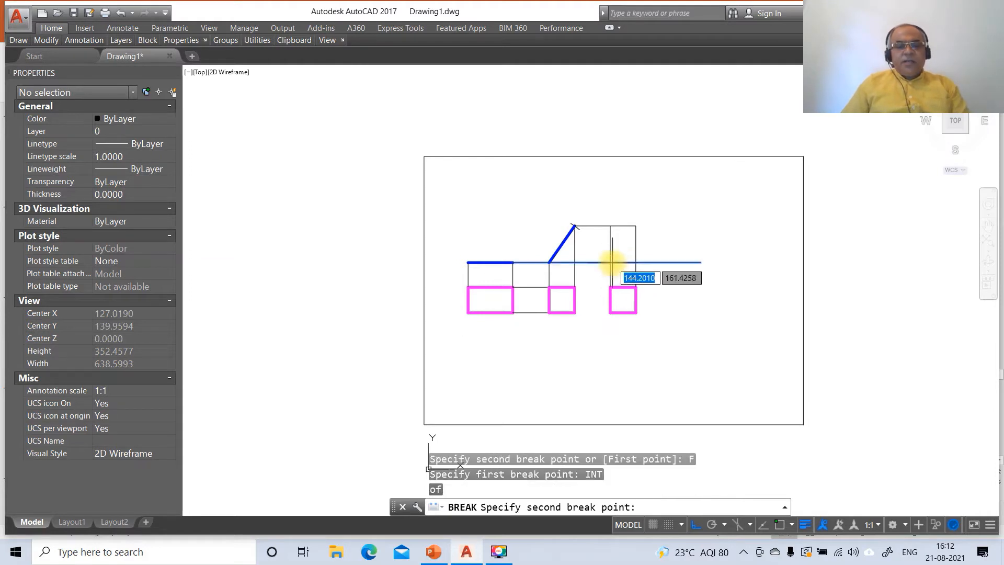
pyautogui.write('@')
pyautogui.press('Return')
# Break the XY line at its intersection with the right vertical projector of the final view.
pyautogui.press('Return')
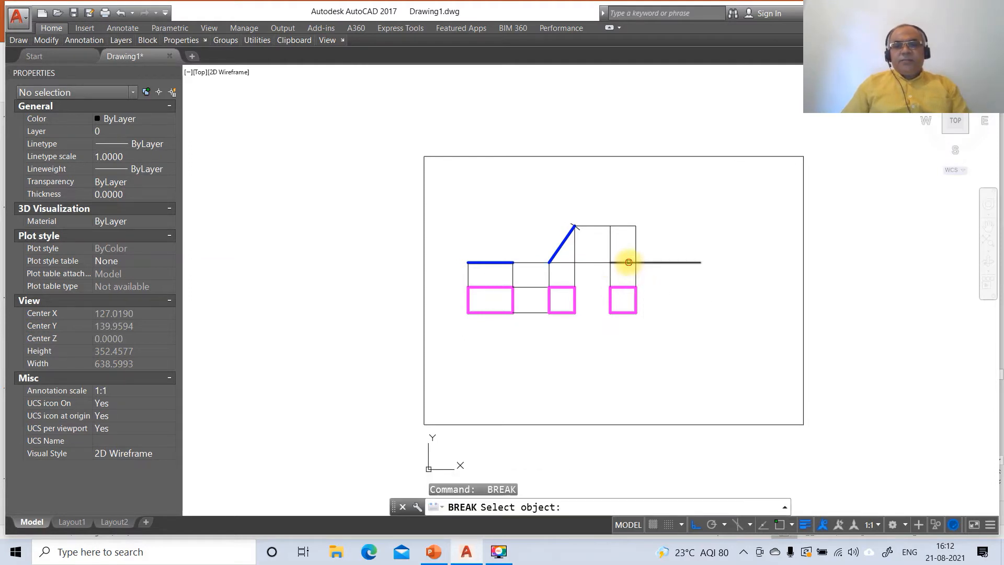
pyautogui.click(629, 262)
pyautogui.write('F')
pyautogui.press('Return')
pyautogui.write('INT')
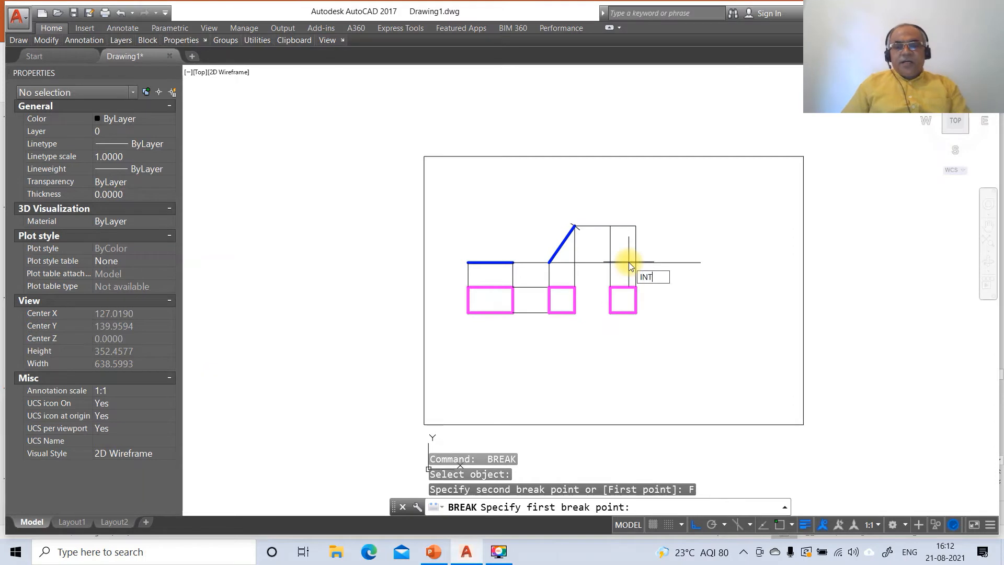
pyautogui.press('Return')
pyautogui.click(636, 262)
pyautogui.write('@')
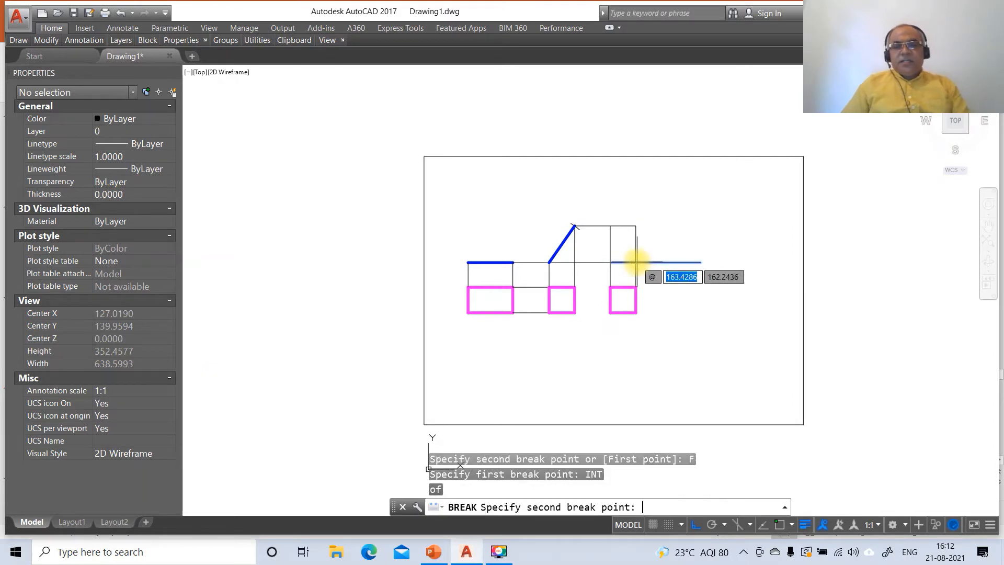
pyautogui.press('Return')
# Assign the four lines forming the final front-view rectangle to layer FV.
pyautogui.click(643, 243)
pyautogui.click(604, 232)
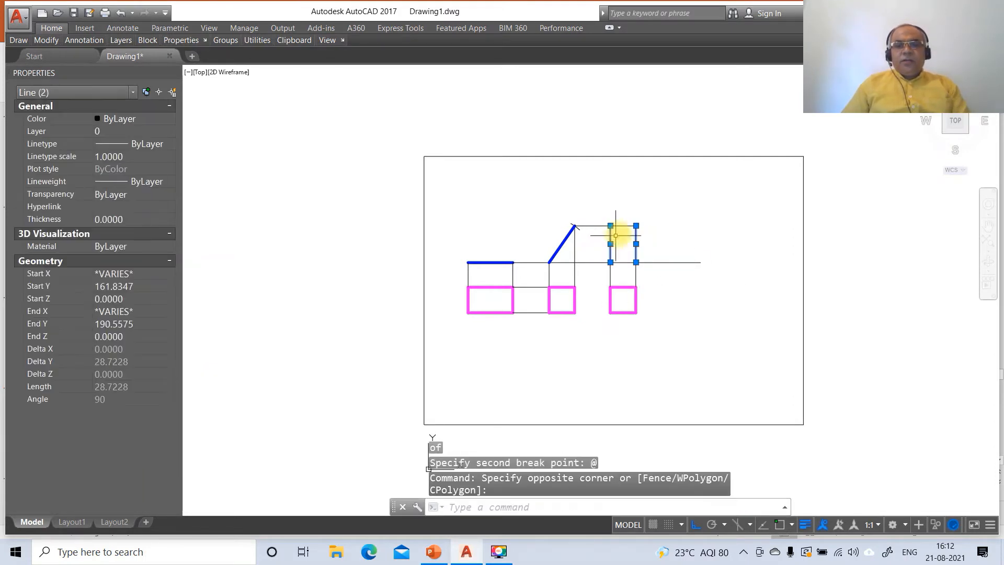
pyautogui.click(625, 218)
pyautogui.click(622, 265)
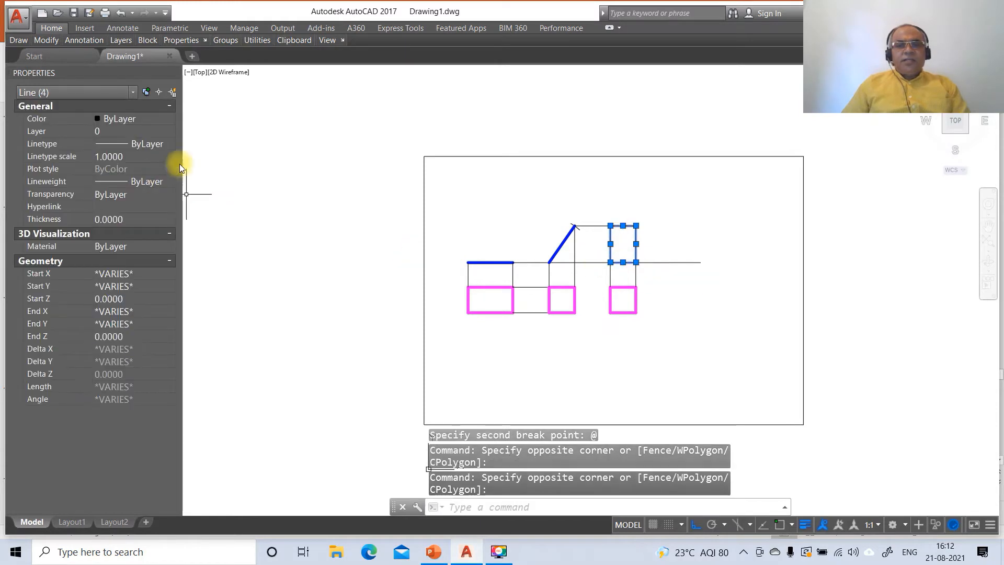
pyautogui.click(161, 132)
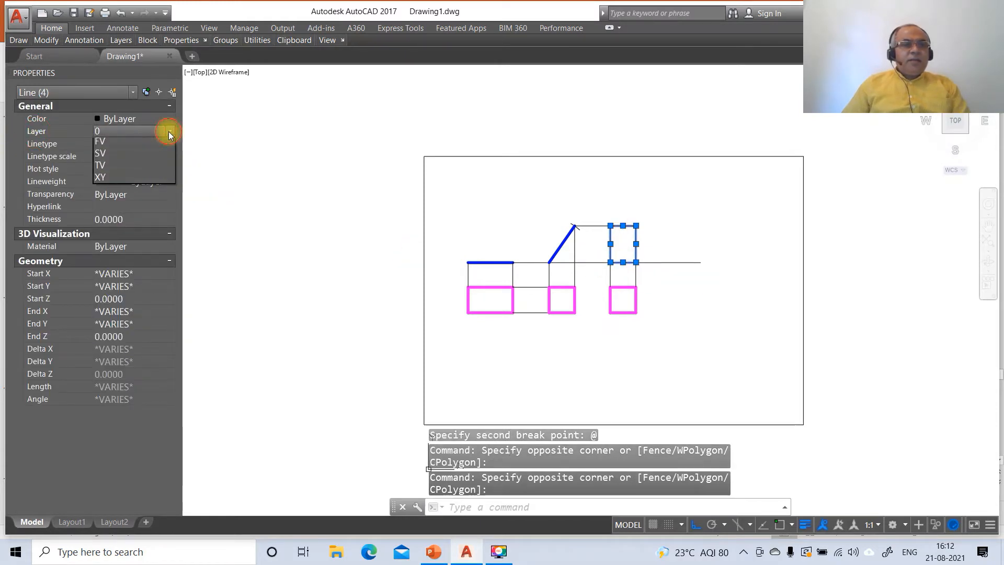
pyautogui.click(130, 156)
pyautogui.press('Escape')
pyautogui.press('Escape')
pyautogui.press('Escape')
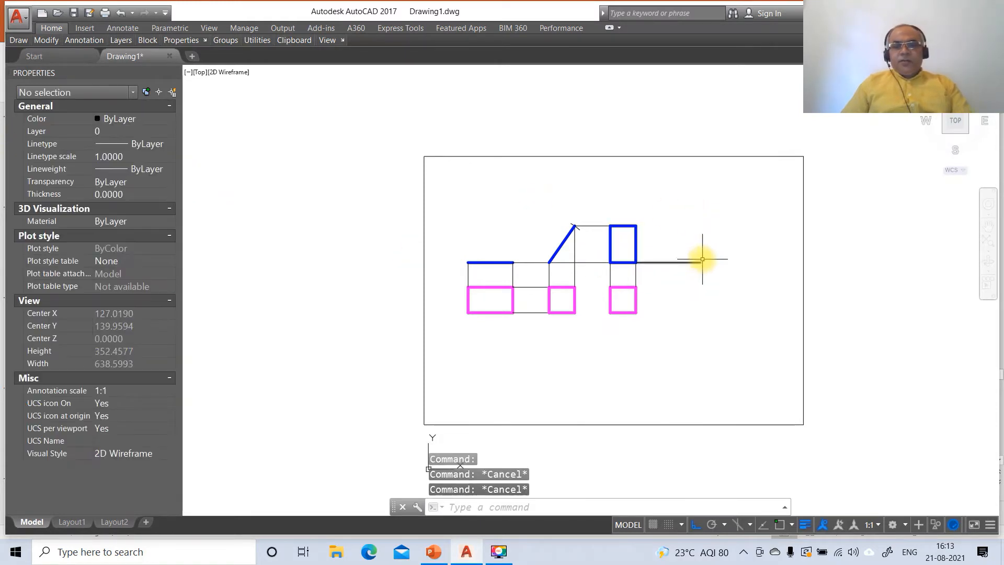
# Check the PowerPoint solution slide for the side view and, in AutoCAD, draw a vertical X1Y1 line crossing XY right of the final front view.
pyautogui.click(438, 555)
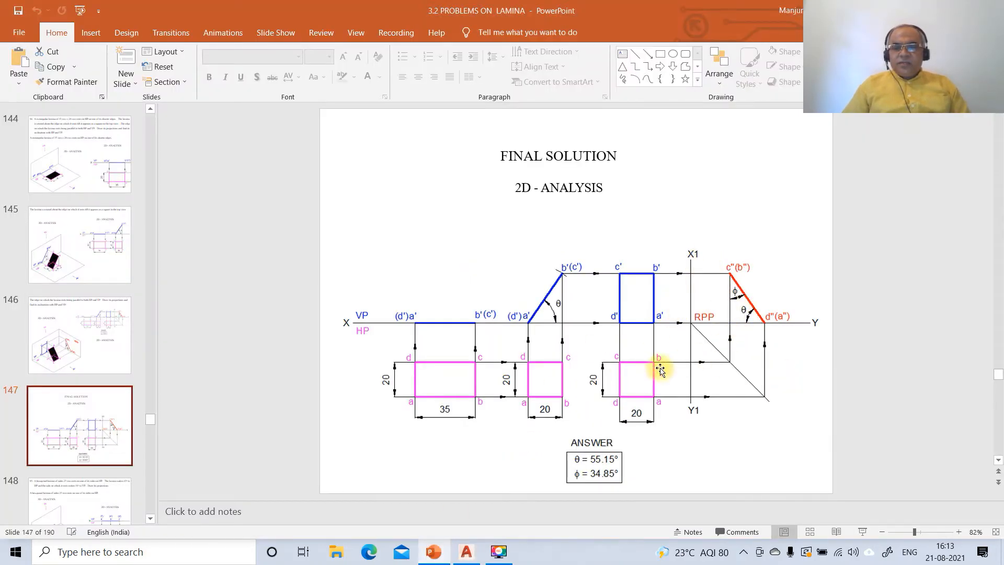
pyautogui.click(466, 553)
pyautogui.write('l')
pyautogui.press('Return')
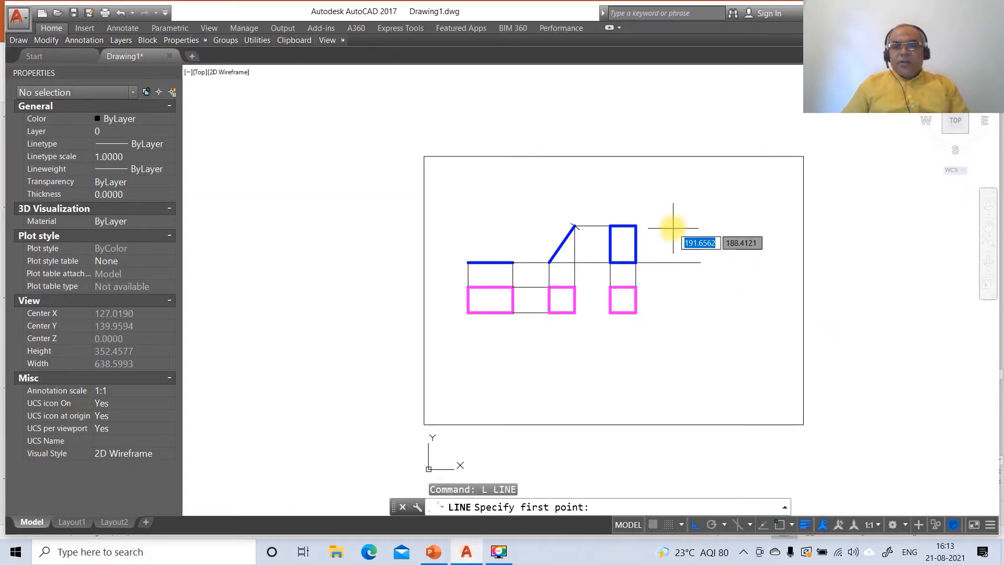
pyautogui.click(666, 209)
pyautogui.click(683, 341)
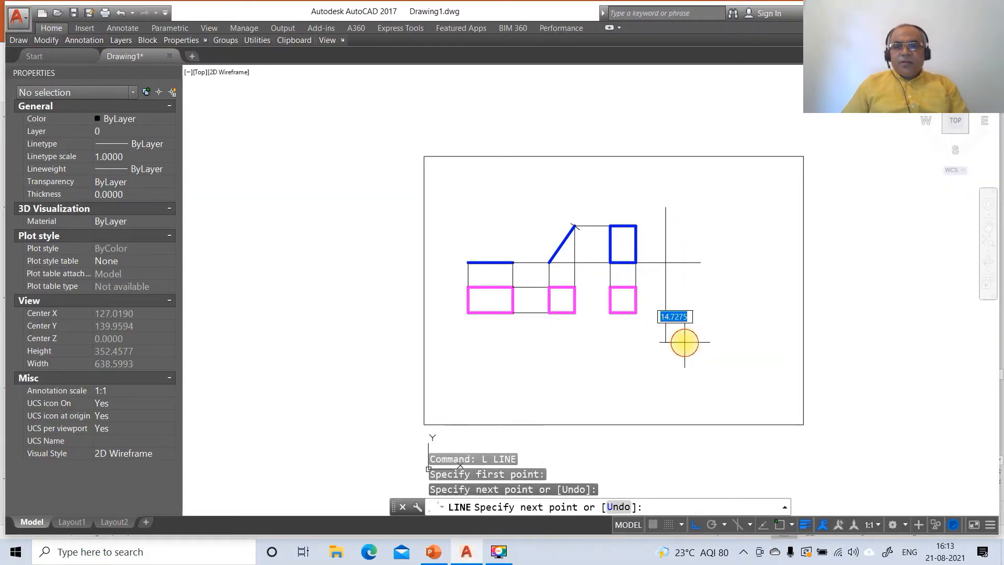
pyautogui.press('Return')
# Draw a 100-long line at -45° from the intersection of the XY and X1Y1 lines.
pyautogui.press('Return')
pyautogui.write('int')
pyautogui.press('Return')
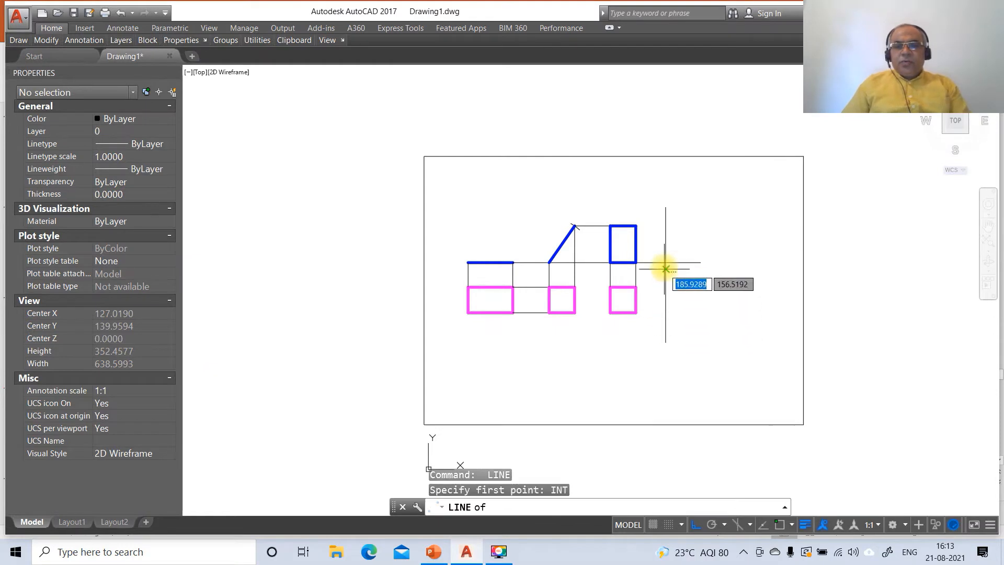
pyautogui.click(665, 262)
pyautogui.write('@100')
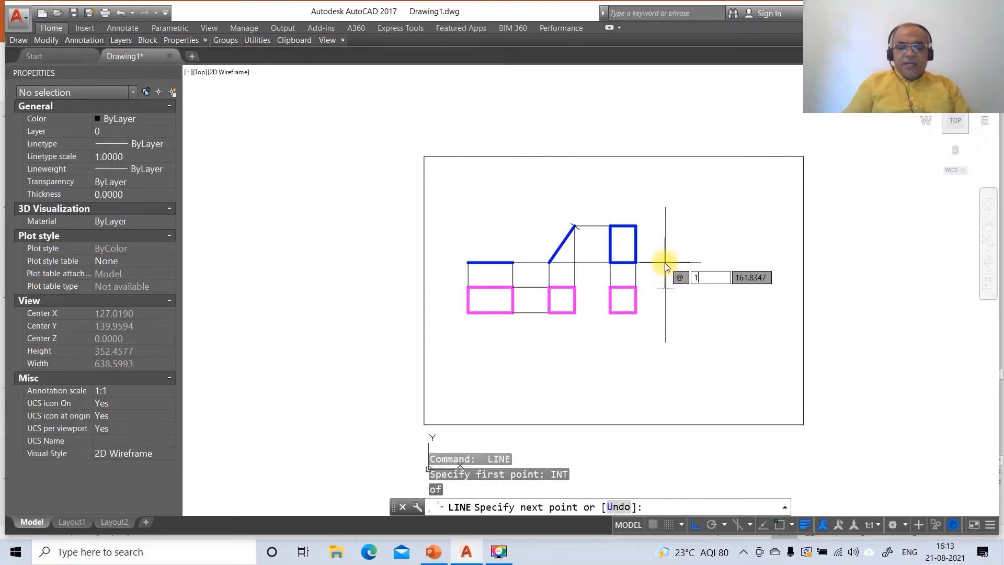
pyautogui.press('Tab')
pyautogui.write('-45')
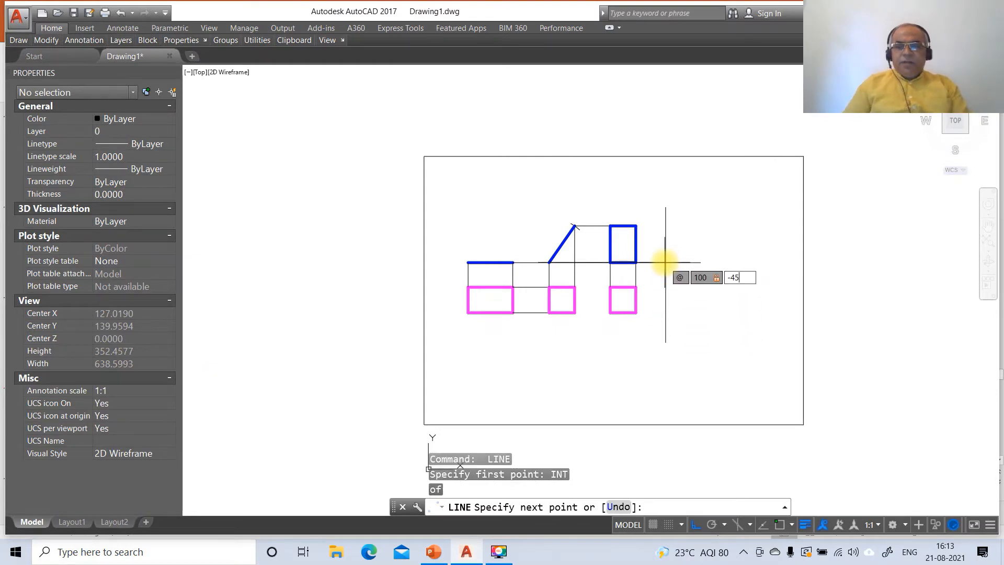
pyautogui.press('Return')
pyautogui.press('Return')
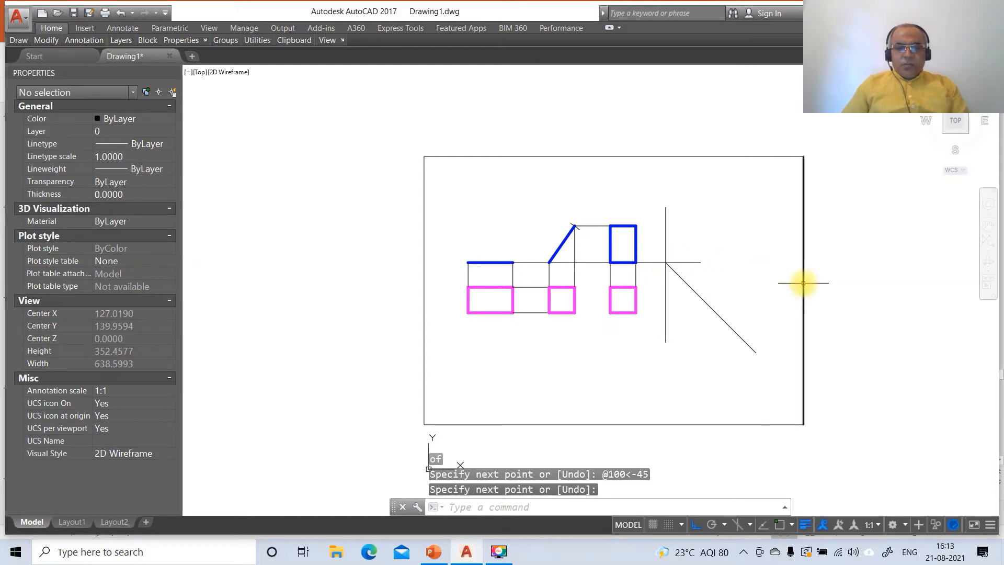
# Draw horizontal projectors from the upper-right and lower-right corners of the final top view, extending past the 45° line.
pyautogui.press('Return')
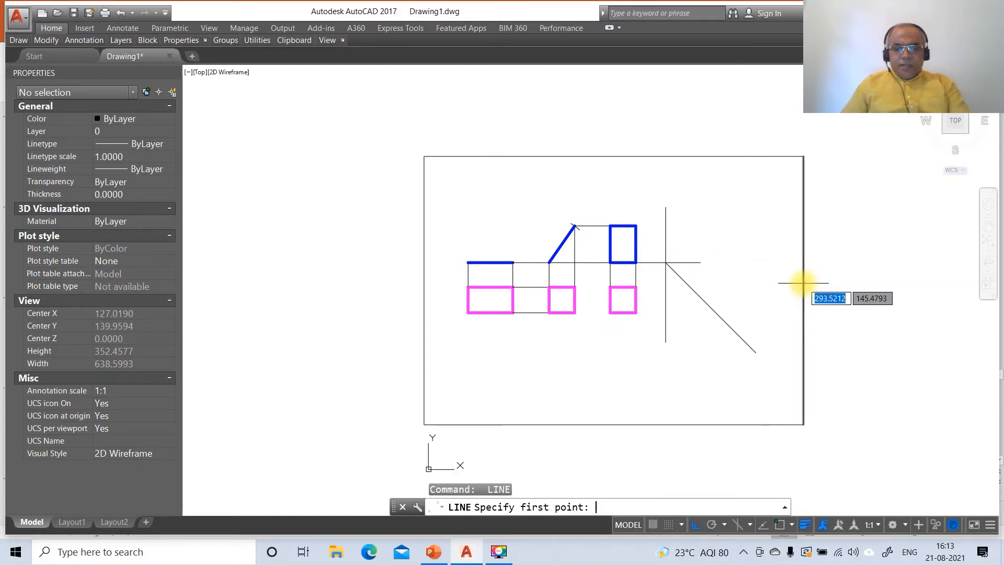
pyautogui.write('int')
pyautogui.press('Return')
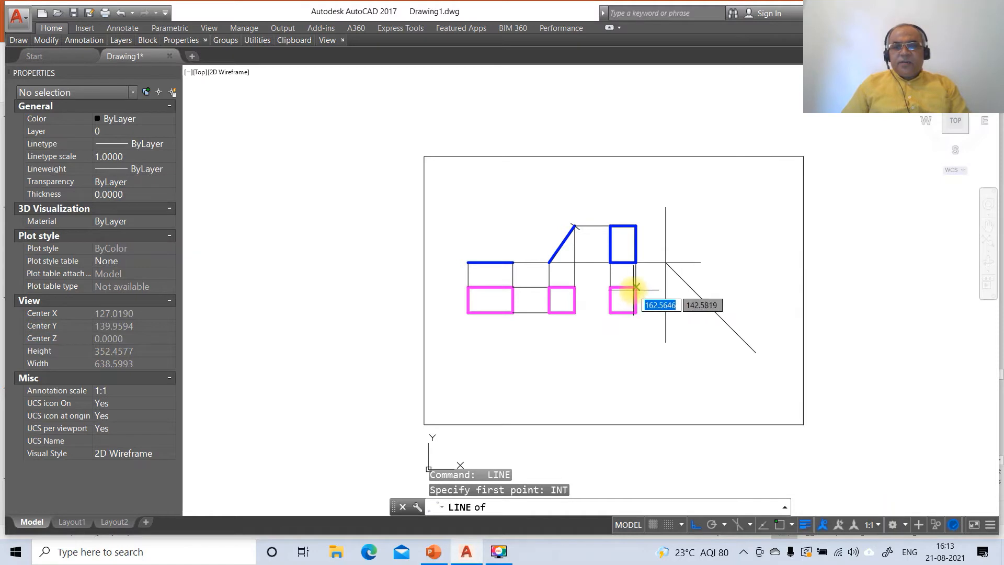
pyautogui.click(636, 287)
pyautogui.click(745, 302)
pyautogui.press('Return')
pyautogui.press('Return')
pyautogui.write('int')
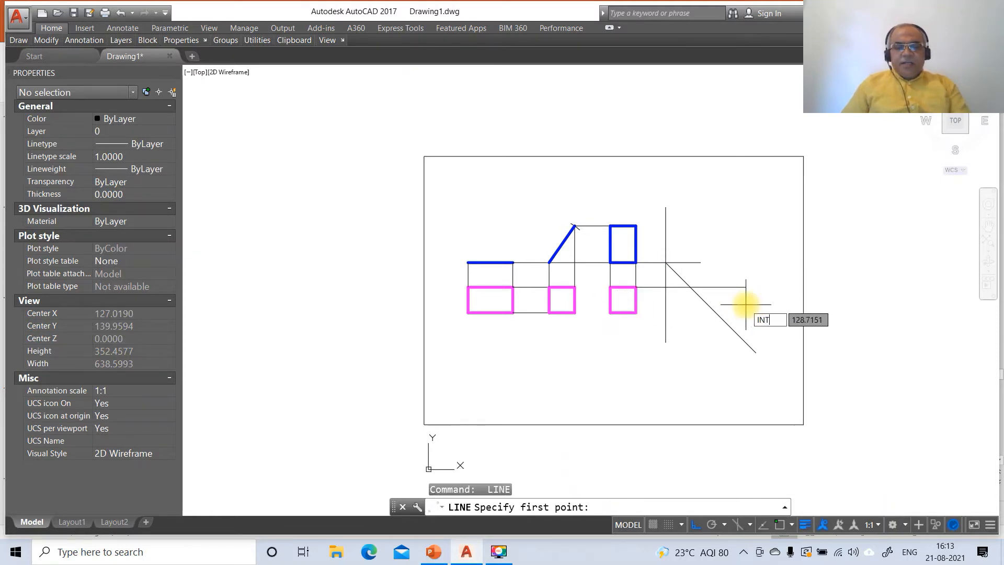
pyautogui.press('Return')
pyautogui.click(636, 313)
pyautogui.click(758, 321)
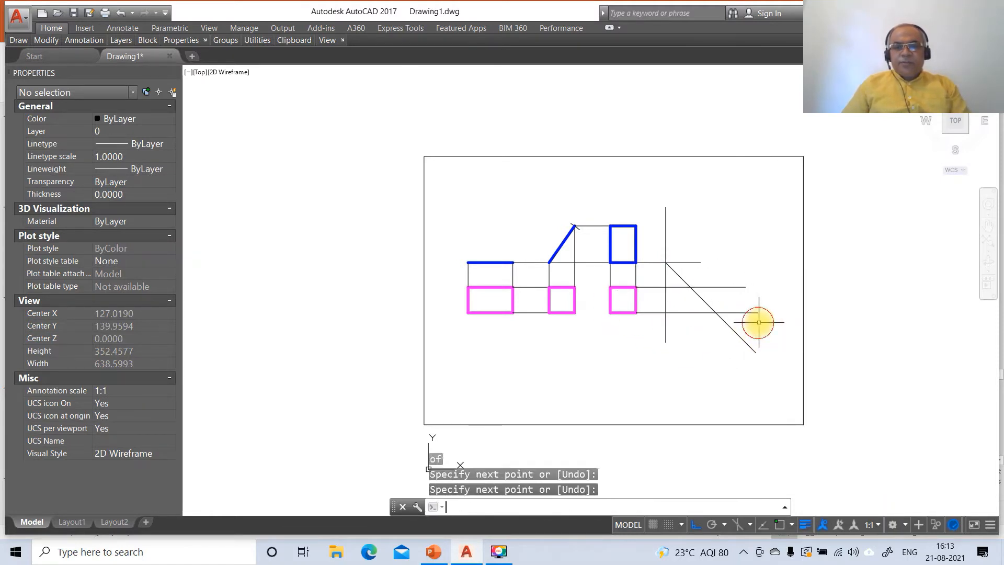
pyautogui.press('Return')
# Check the side view on the PowerPoint solution slide and, in AutoCAD, draw a horizontal projector from the final front view's upper-right corner past X1Y1.
pyautogui.press('Return')
pyautogui.click(432, 555)
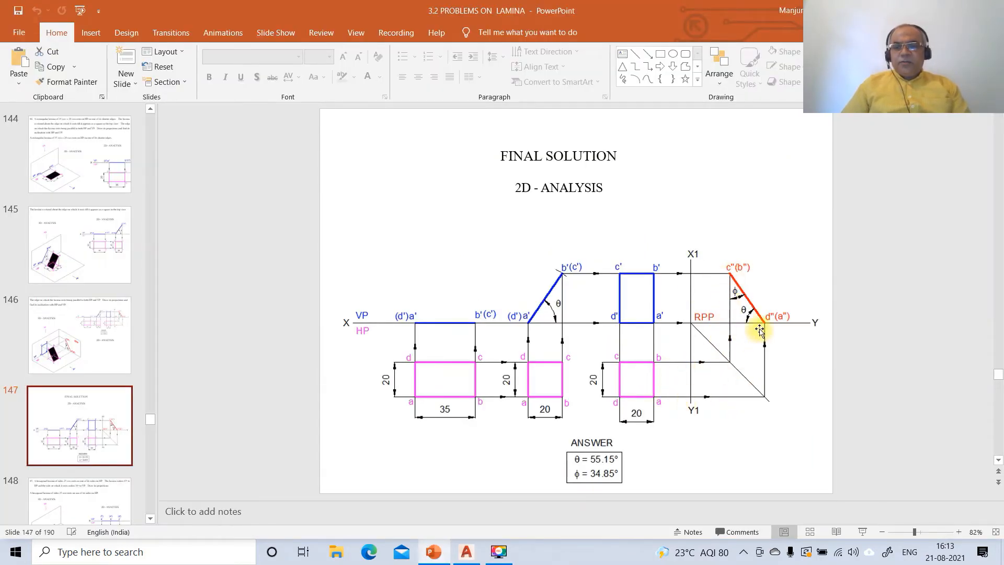
pyautogui.click(467, 551)
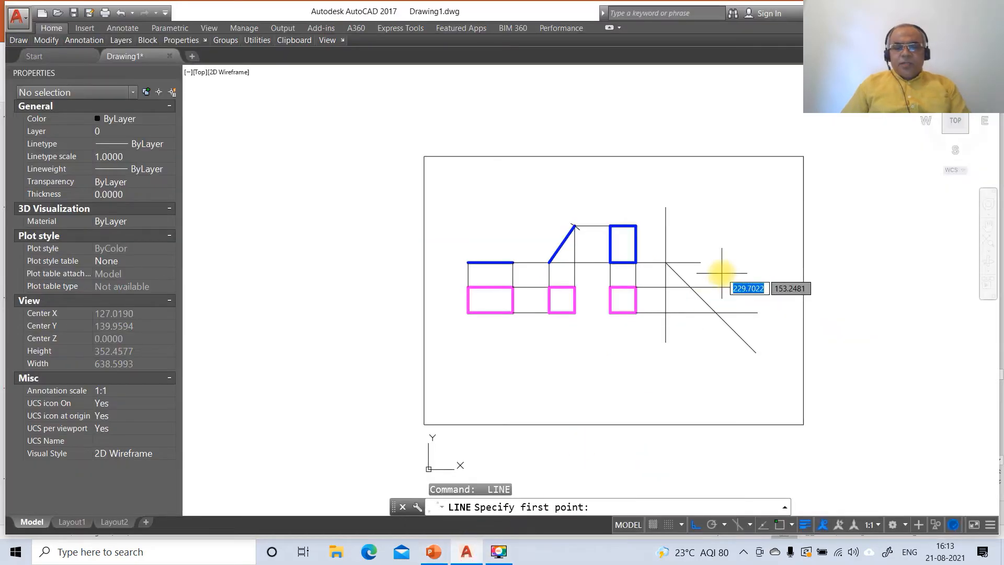
pyautogui.write('NT')
pyautogui.press('Return')
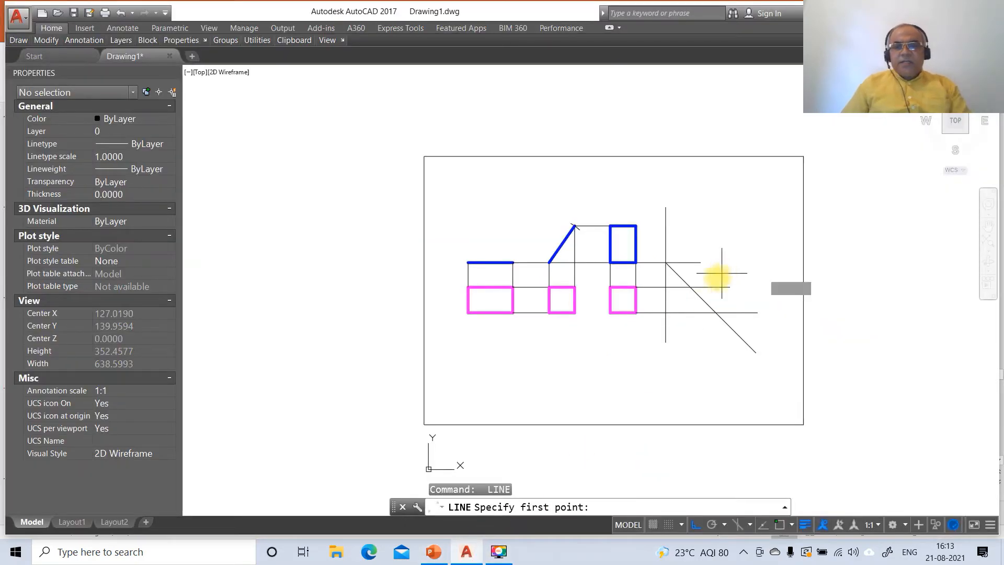
pyautogui.click(635, 231)
pyautogui.click(724, 235)
pyautogui.press('Return')
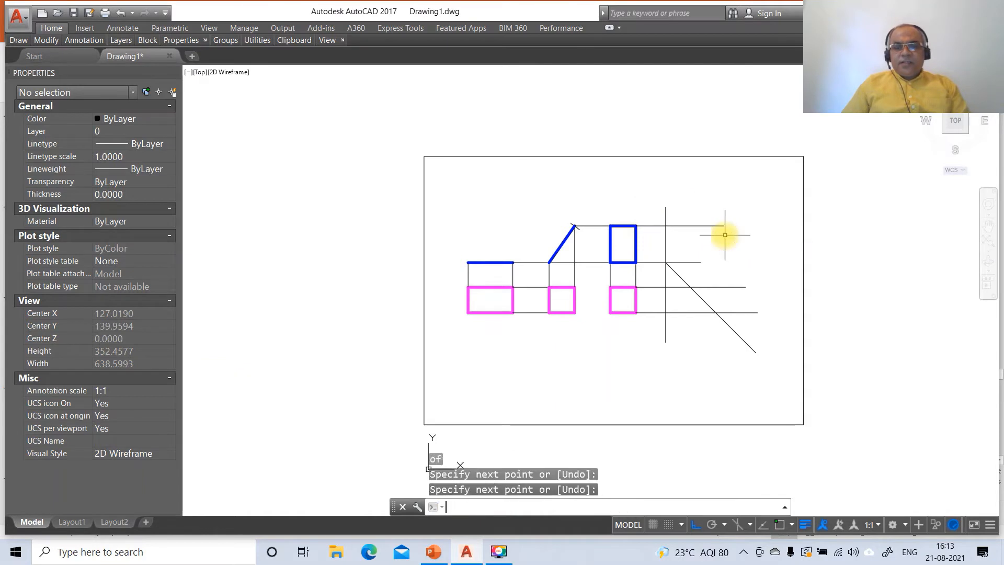
# Draw a vertical projector from the upper top-view projector's intersection with the 45° line, perpendicular to the front view's upper projector.
pyautogui.press('Return')
pyautogui.write('INT')
pyautogui.press('Return')
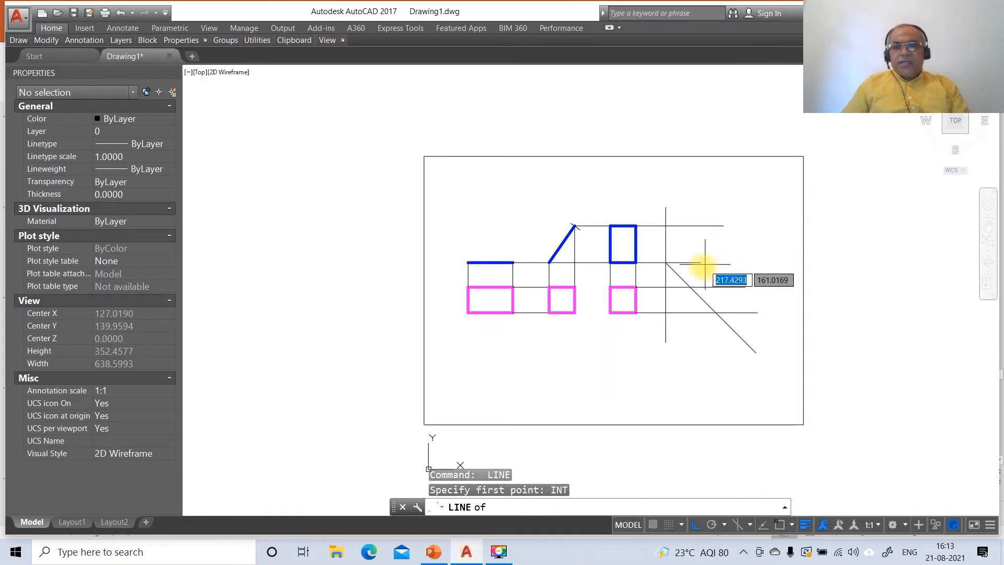
pyautogui.click(691, 288)
pyautogui.write('PER')
pyautogui.press('Return')
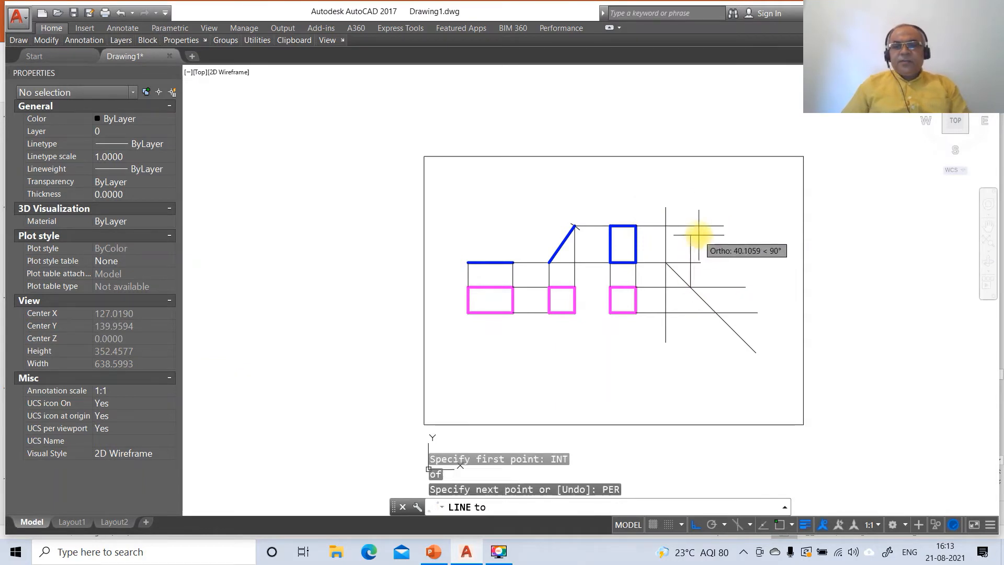
pyautogui.click(699, 229)
pyautogui.press('Return')
# Fillet the new vertical projector with radius 0 to the horizontal projectors at its lower and upper ends.
pyautogui.press('Return')
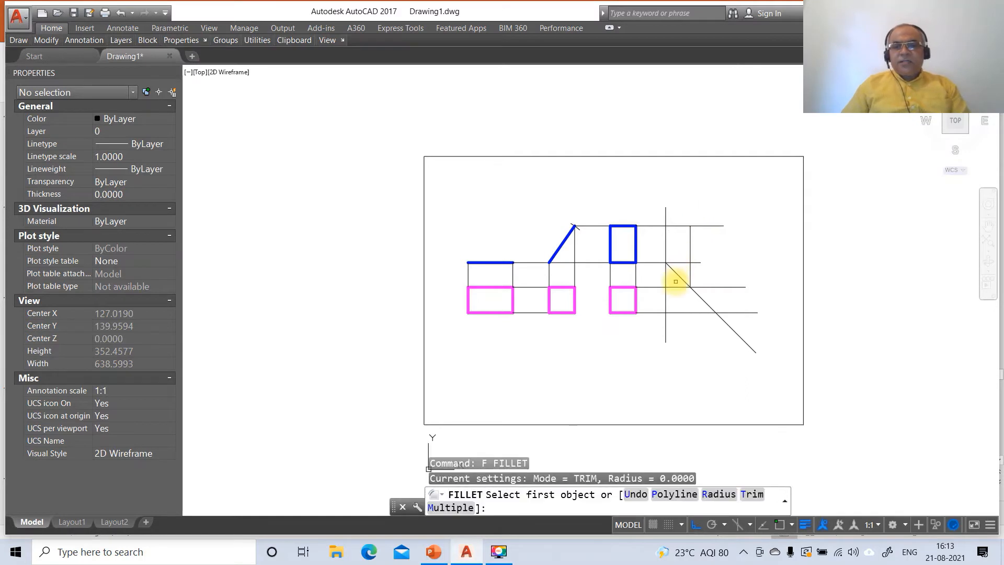
pyautogui.click(676, 287)
pyautogui.click(690, 275)
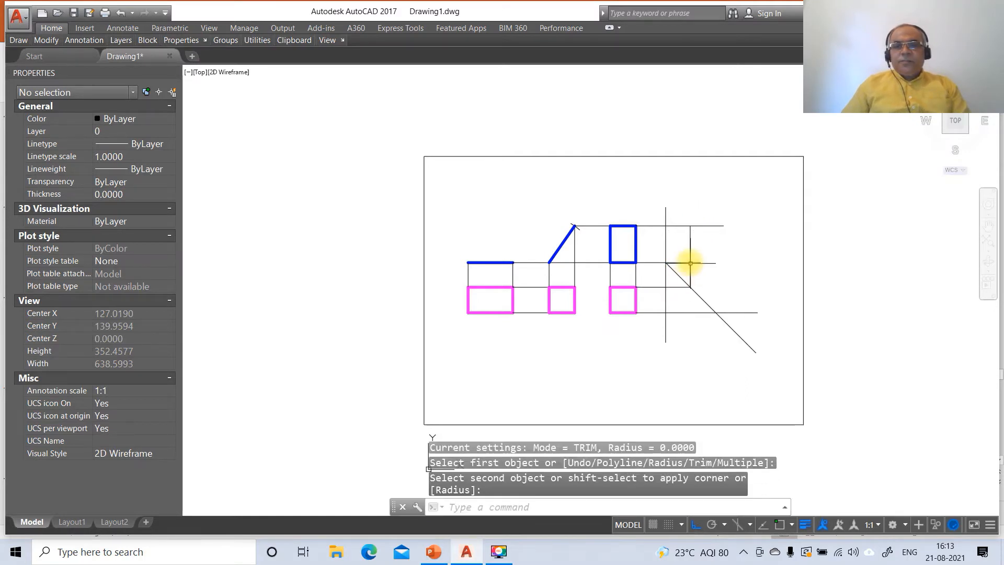
pyautogui.press('Return')
pyautogui.click(681, 226)
pyautogui.click(690, 237)
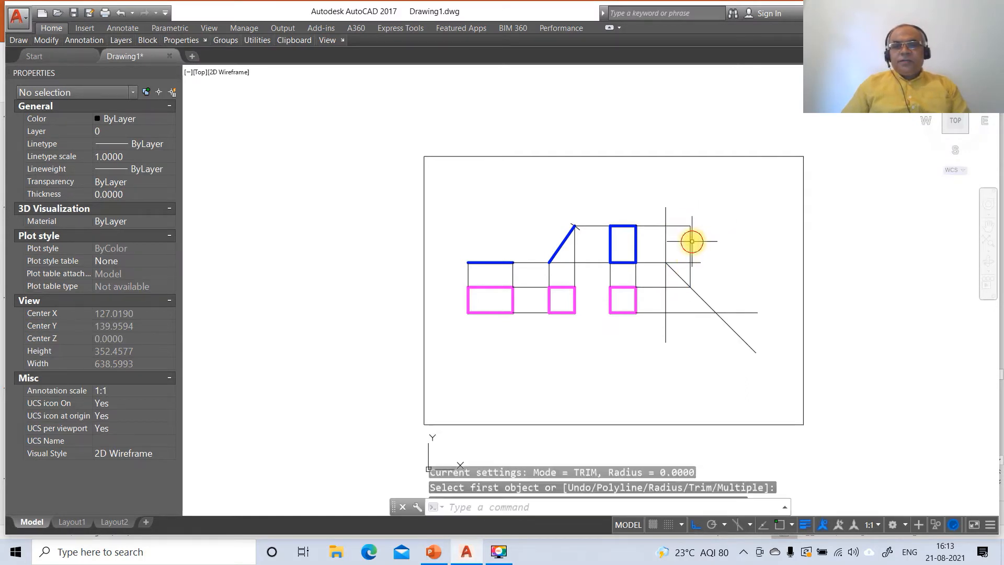
pyautogui.write('D')
pyautogui.press('Escape')
pyautogui.press('Escape')
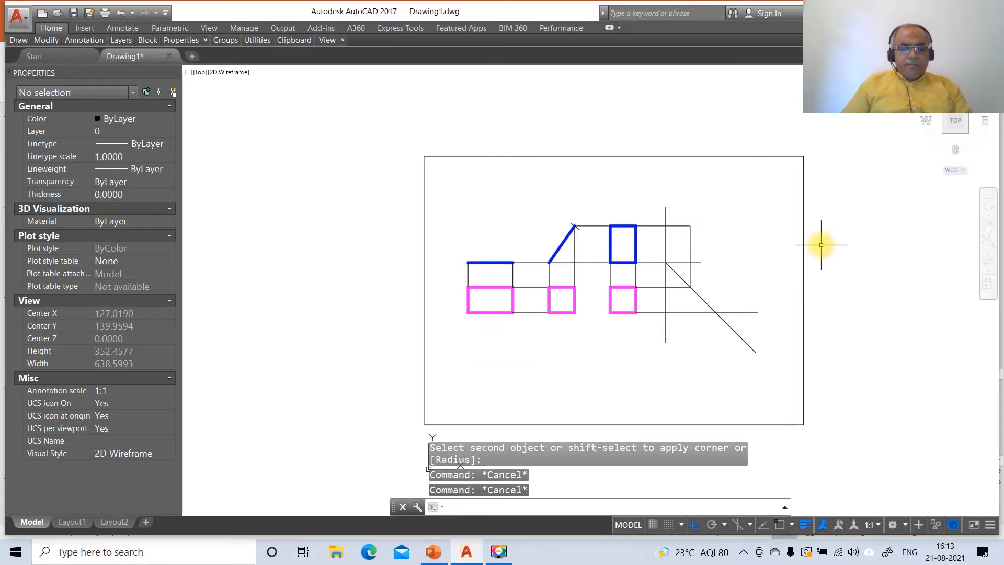
# Extend the right end of the XY line to the sheet border's right edge.
pyautogui.write('EX')
pyautogui.press('Return')
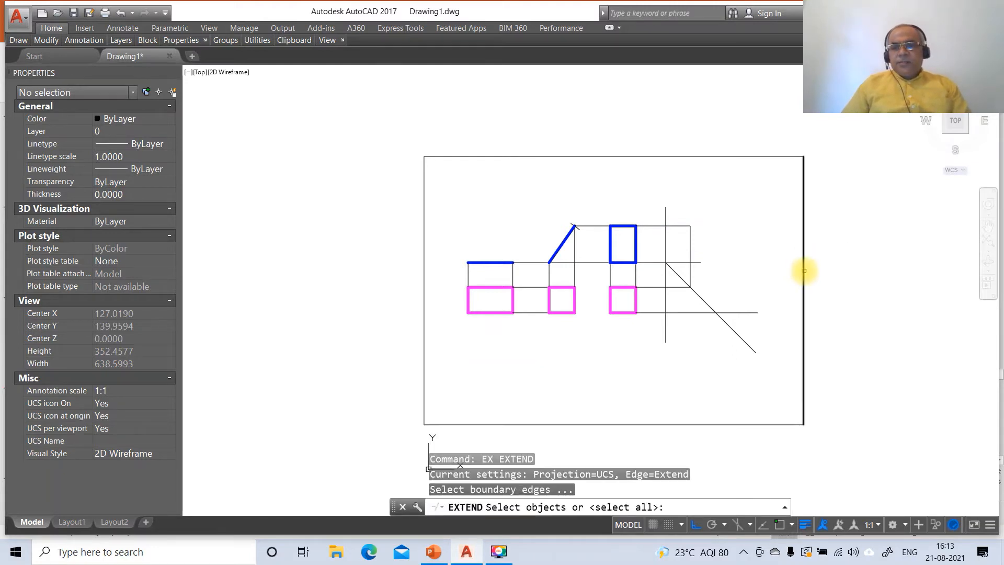
pyautogui.click(803, 270)
pyautogui.press('Return')
pyautogui.click(699, 263)
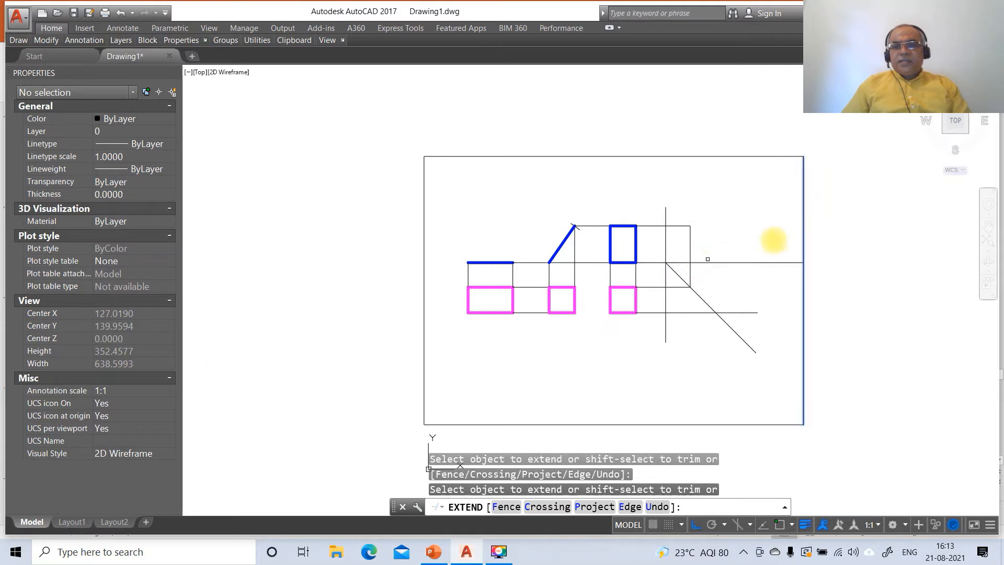
pyautogui.press('Return')
# Draw a line from the lower projector's intersection with the 45° line perpendicular to XY, continuing to the upper projector corner to form the side-view edge.
pyautogui.write('L')
pyautogui.press('Return')
pyautogui.write('INT')
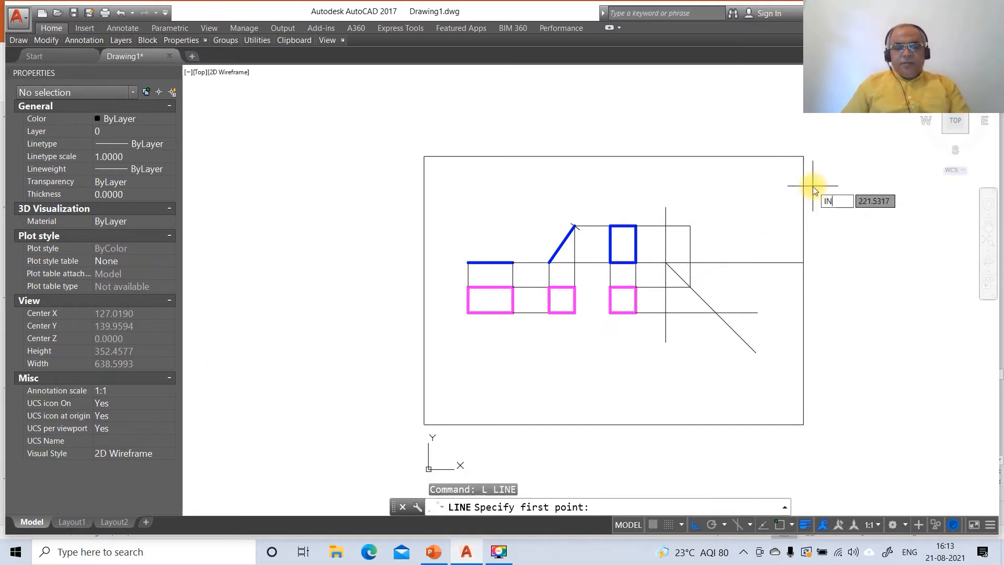
pyautogui.press('Return')
pyautogui.click(716, 313)
pyautogui.write('P')
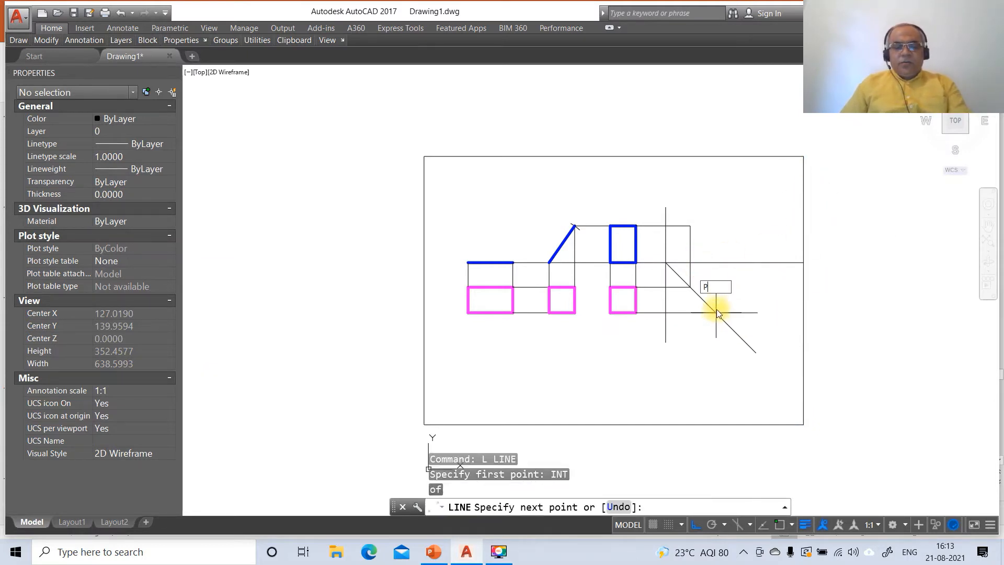
pyautogui.write('ER')
pyautogui.press('Return')
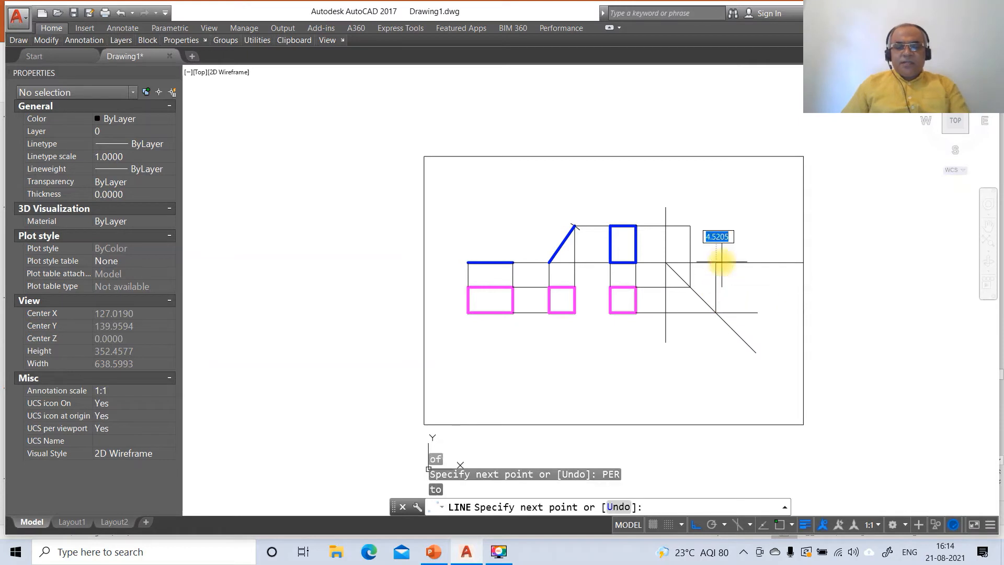
pyautogui.write('INT')
pyautogui.press('Return')
pyautogui.click(691, 226)
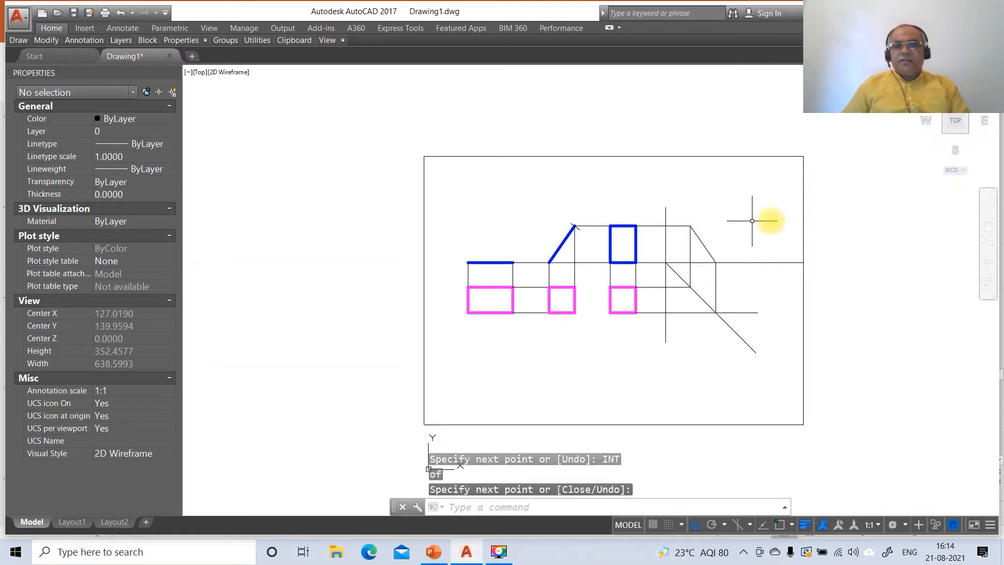
pyautogui.press('Escape')
# Fillet the lower top-view projector with radius 0 to the side view's right vertical projector.
pyautogui.write('F')
pyautogui.press('Return')
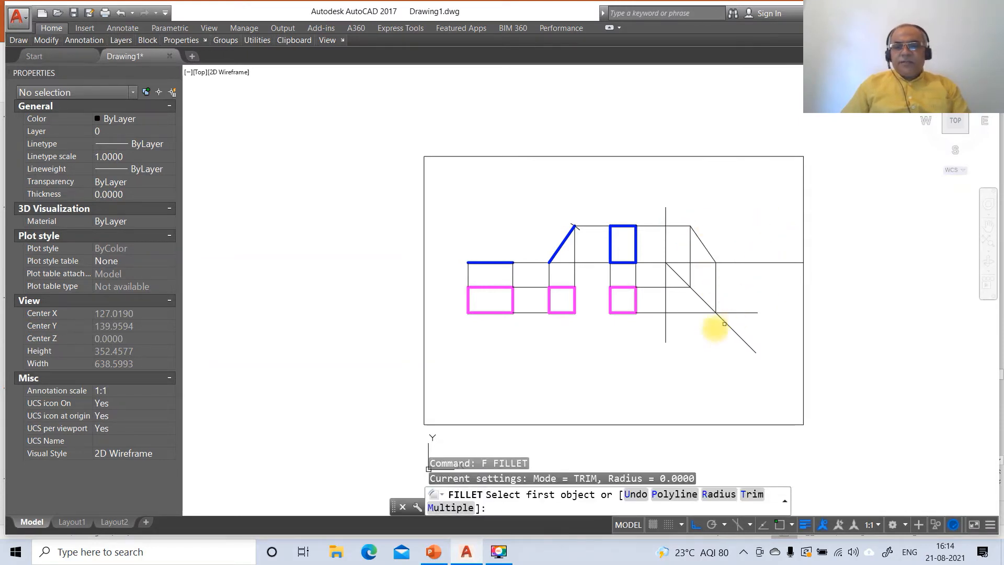
pyautogui.click(702, 315)
pyautogui.click(703, 314)
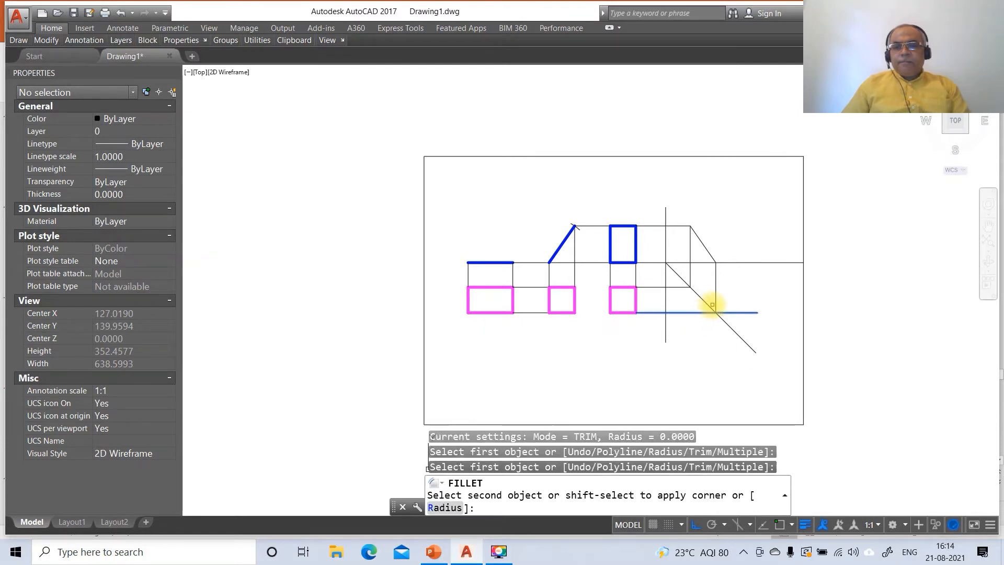
pyautogui.click(712, 305)
# Break off the excess of the XY line right of the side view and of the 45° line beyond its lower projector corner.
pyautogui.write('BR')
pyautogui.press('Return')
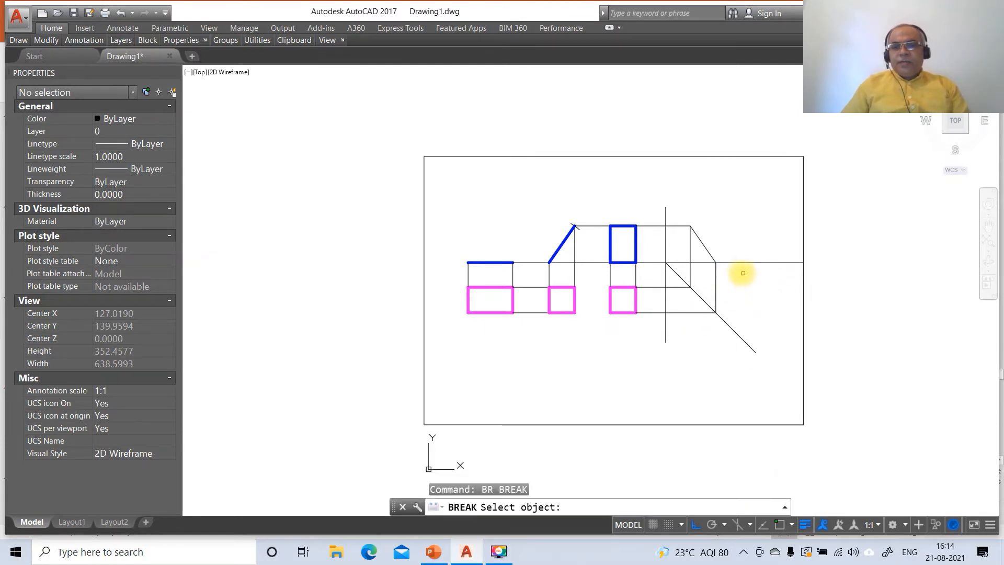
pyautogui.click(740, 262)
pyautogui.click(811, 287)
pyautogui.press('Return')
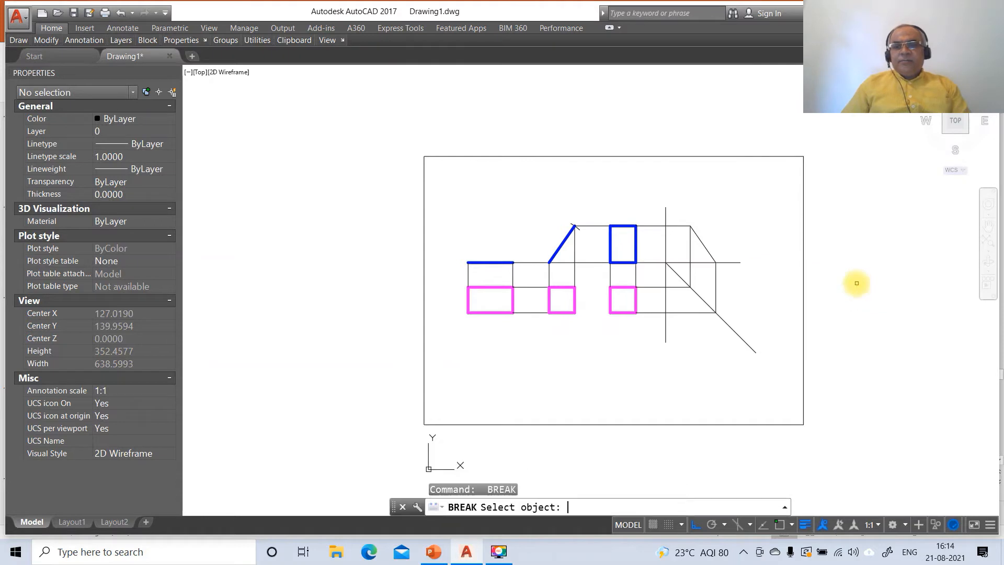
pyautogui.click(719, 317)
pyautogui.click(779, 391)
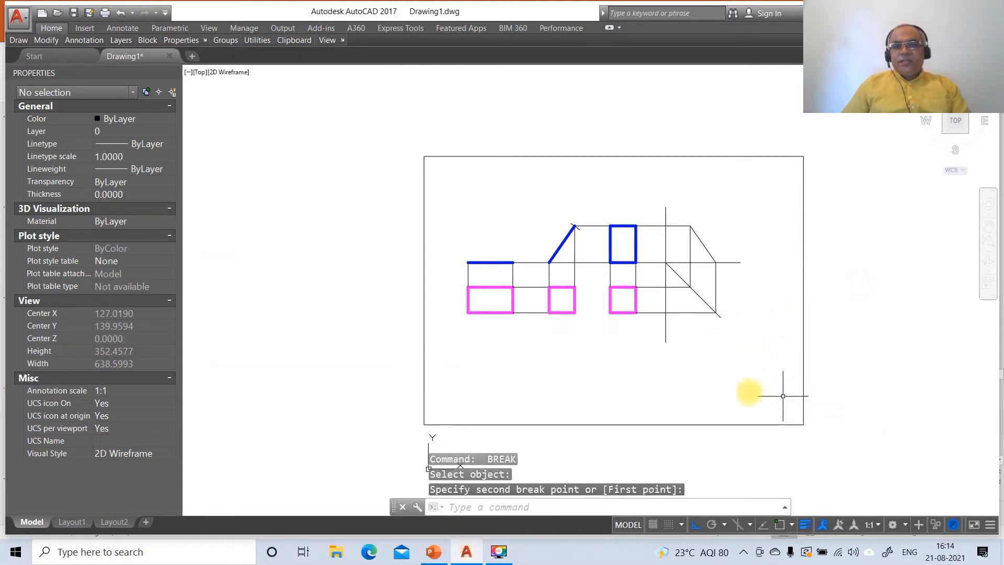
# Shorten the X1Y1 line by breaking off its excess at the lower and upper ends.
pyautogui.press('Return')
pyautogui.click(666, 324)
pyautogui.click(695, 404)
pyautogui.press('Return')
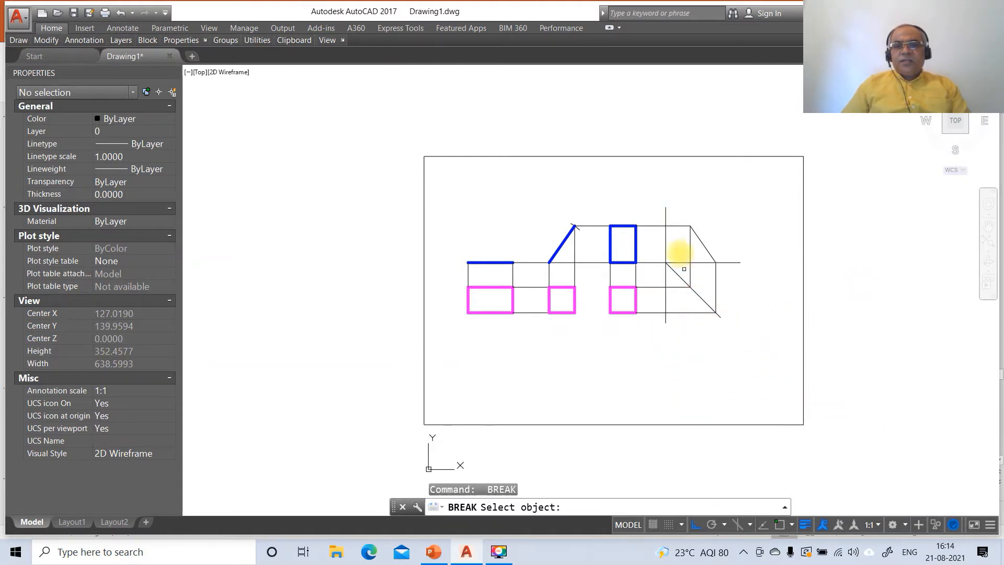
pyautogui.click(666, 219)
pyautogui.click(682, 170)
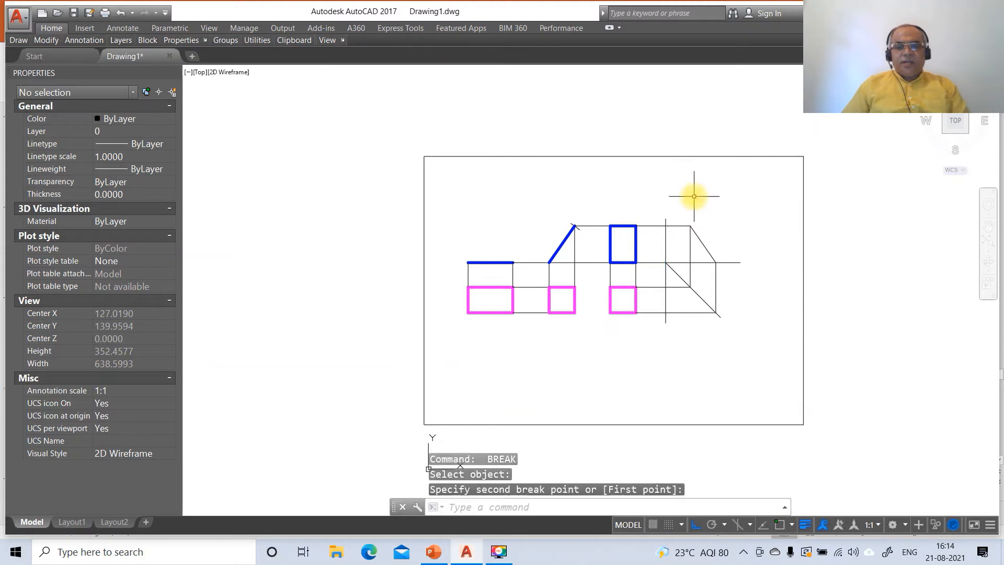
# Draw a horizontal line continuing XY leftward from the left end of the initial front view.
pyautogui.write('l')
pyautogui.press('Return')
pyautogui.write('int')
pyautogui.press('Return')
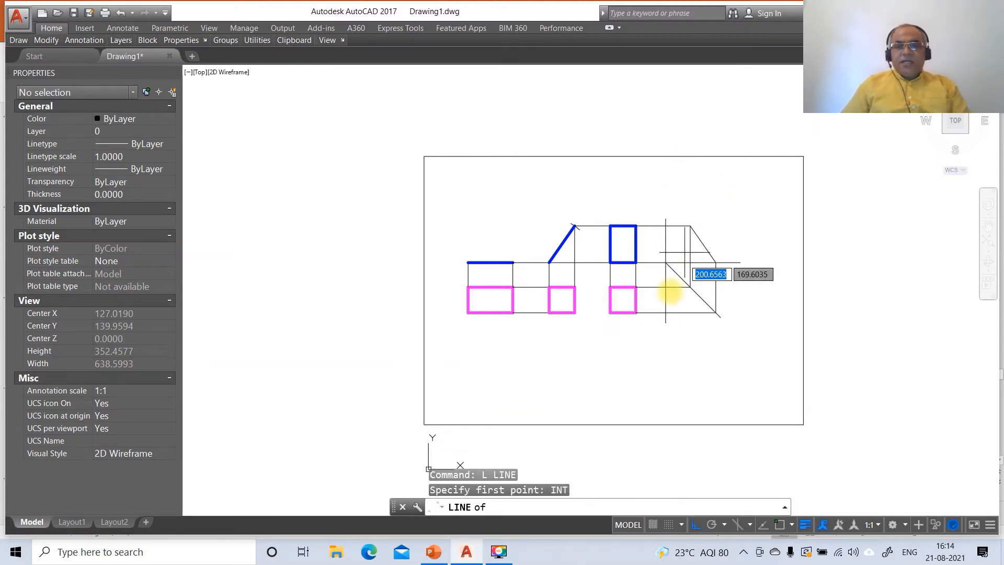
pyautogui.click(469, 263)
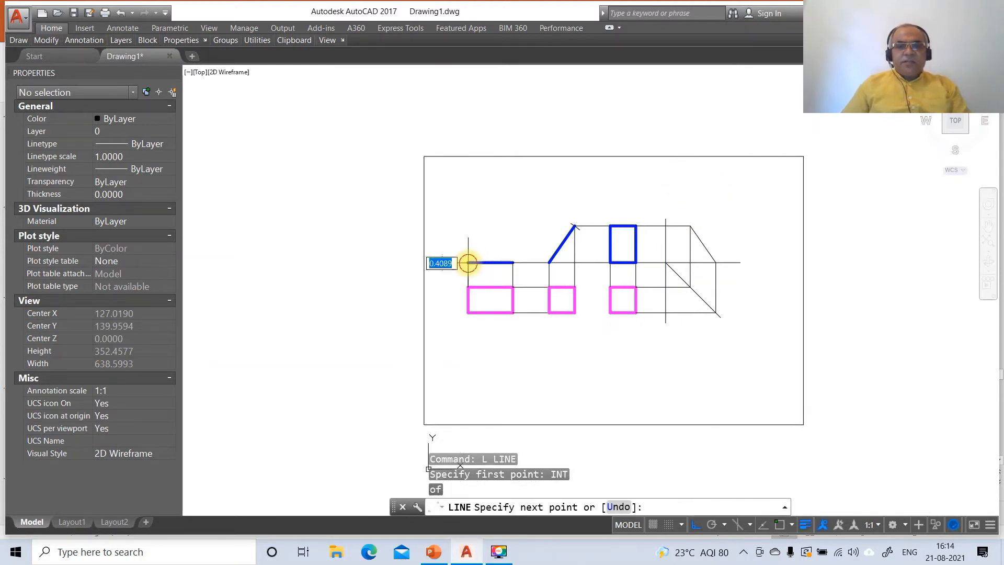
pyautogui.click(438, 269)
pyautogui.press('Return')
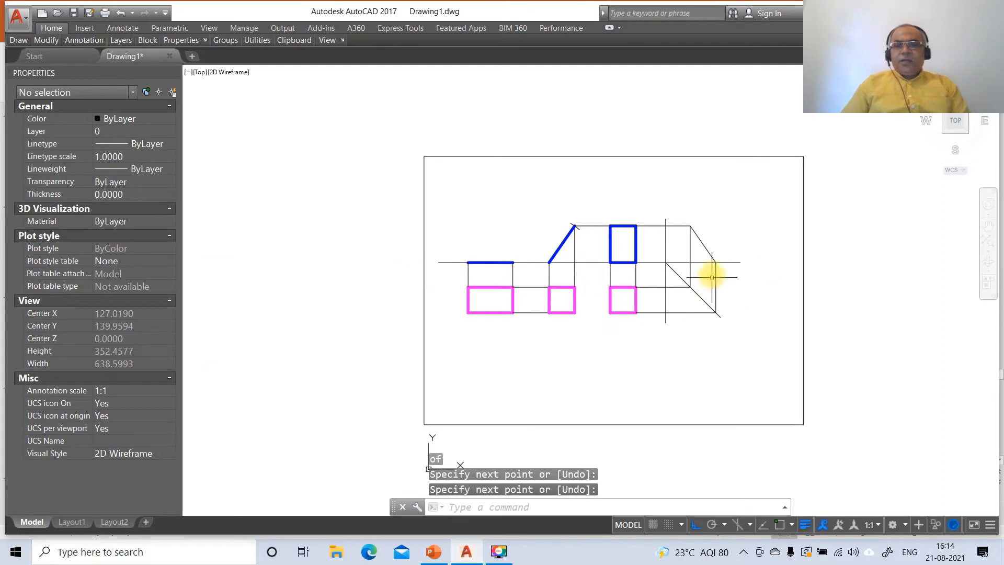
# Assign the inclined side-view line to the SV layer.
pyautogui.click(709, 251)
pyautogui.click(65, 131)
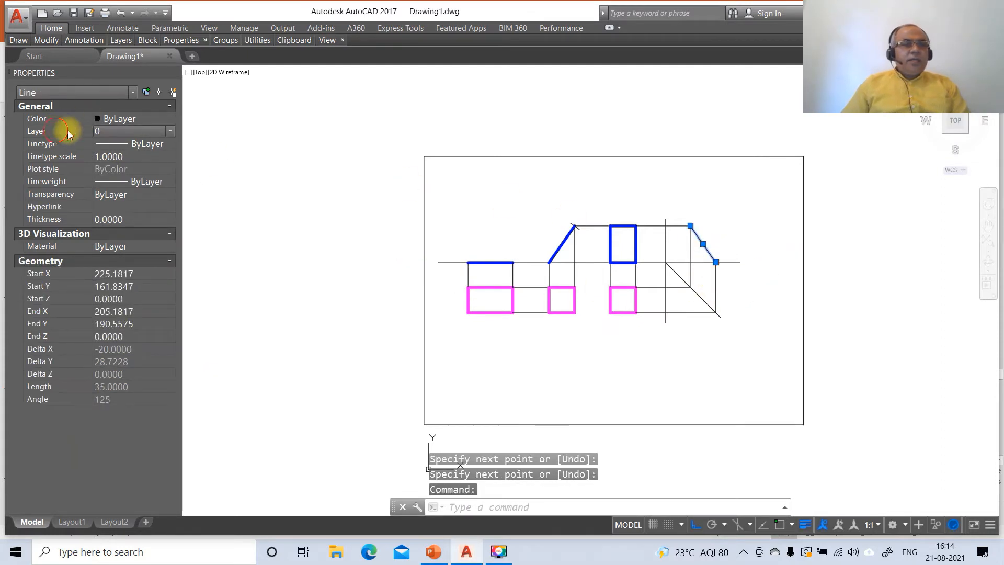
pyautogui.click(155, 135)
pyautogui.click(117, 168)
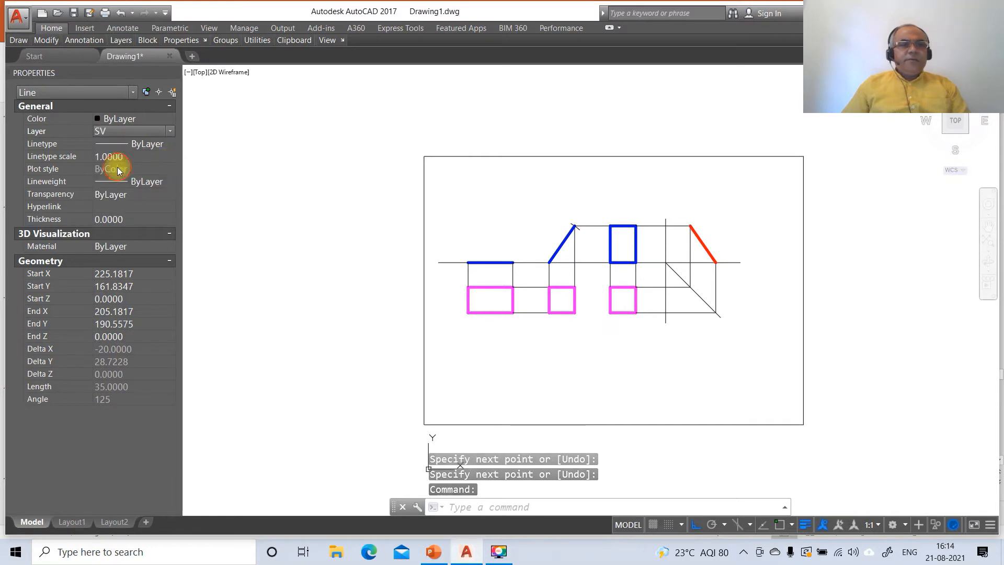
pyautogui.press('Escape')
pyautogui.press('Escape')
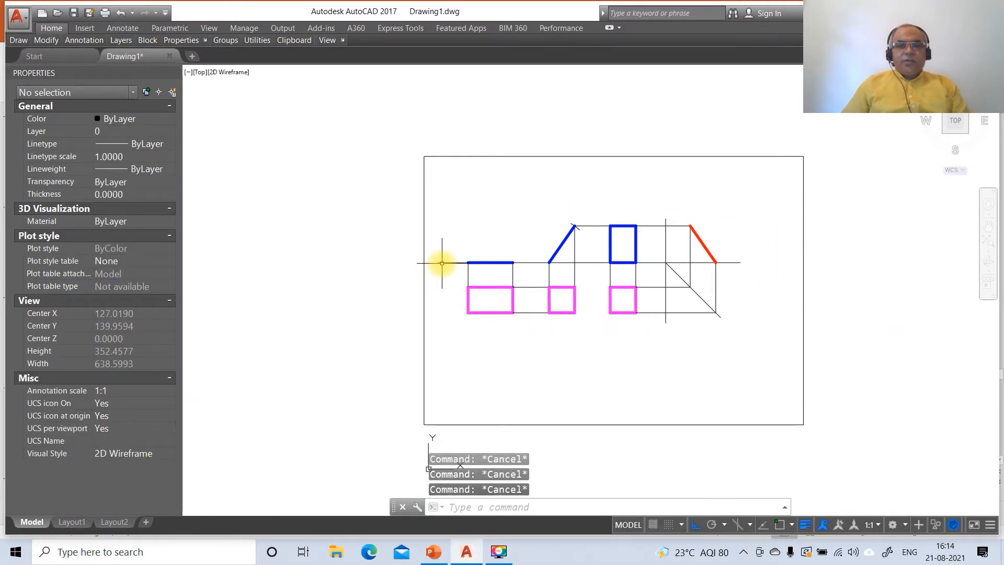
# Assign the three horizontal XY line segments and the vertical X1Y1 line to the XY layer.
pyautogui.click(441, 262)
pyautogui.click(524, 262)
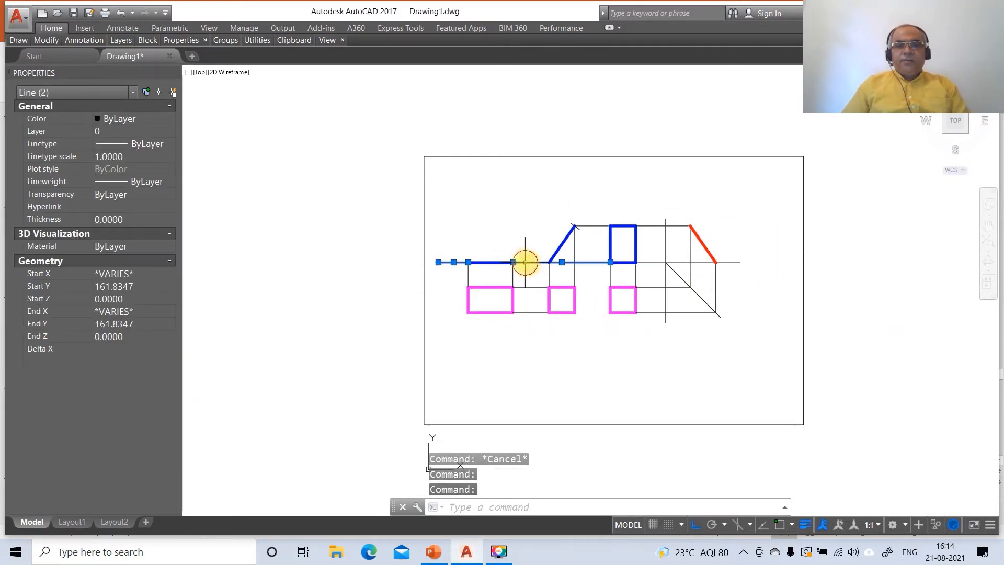
pyautogui.click(651, 266)
pyautogui.click(653, 250)
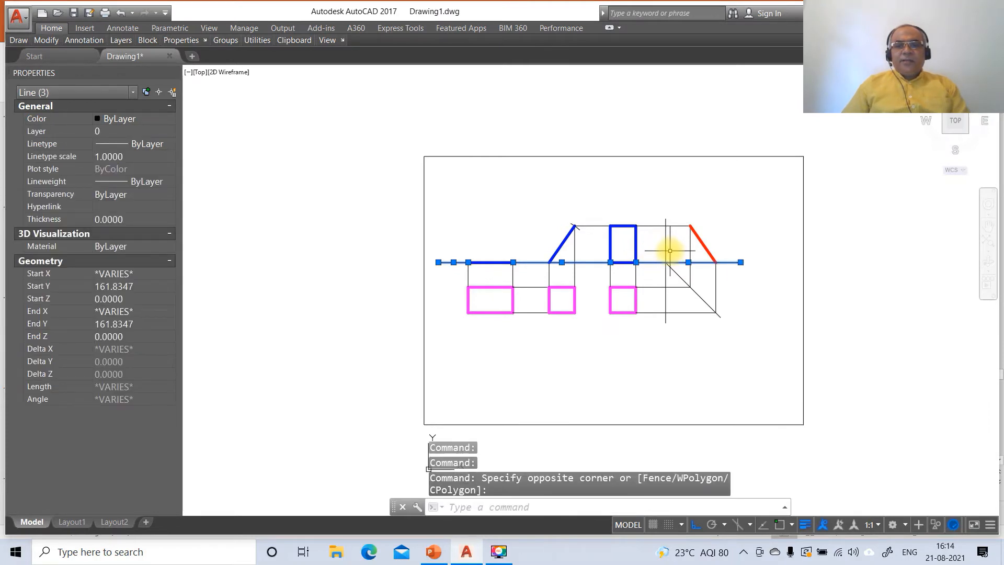
pyautogui.click(666, 248)
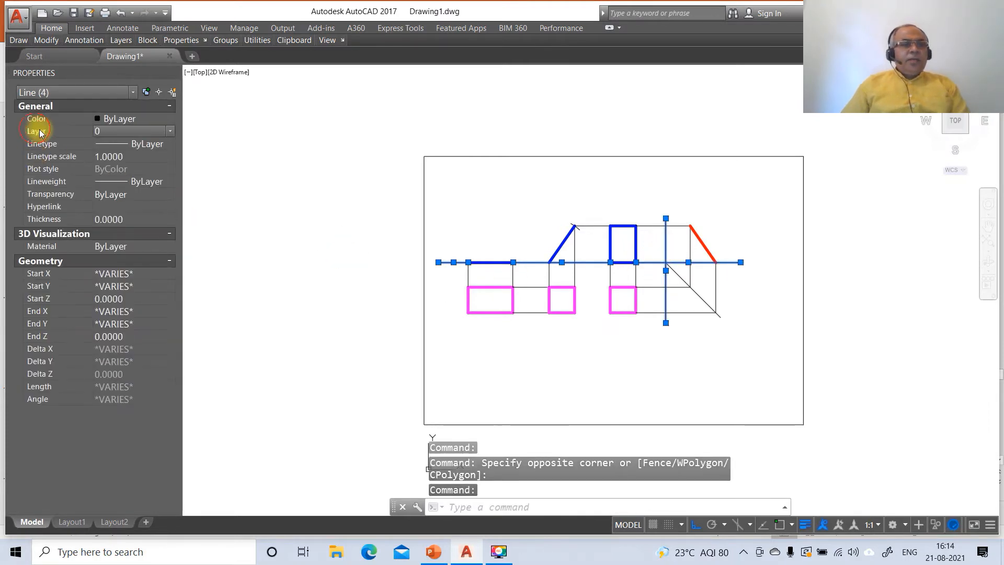
pyautogui.click(168, 135)
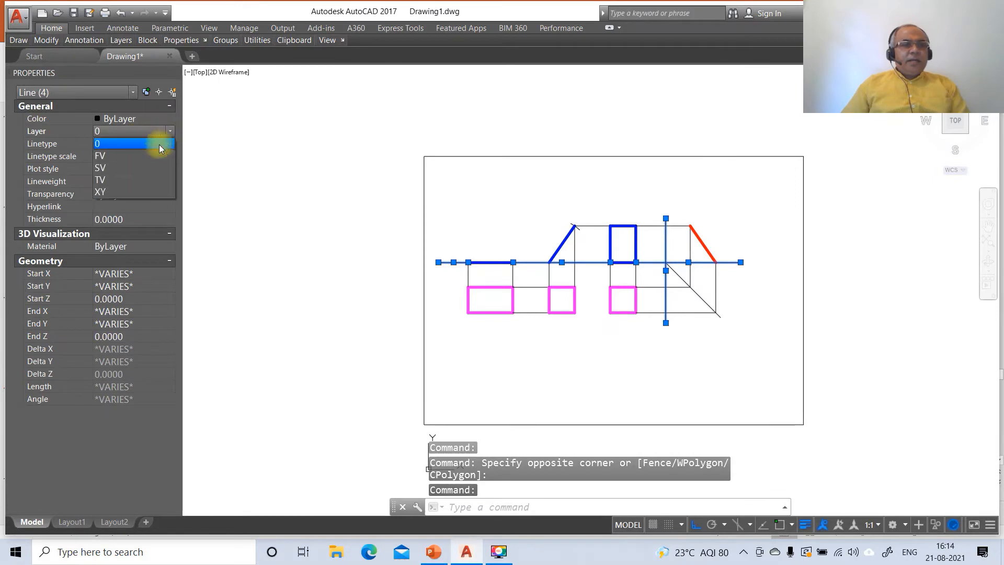
pyautogui.click(131, 188)
pyautogui.press('Escape')
pyautogui.press('Escape')
# Move all the views, projectors and reference lines horizontally to the right to centre them inside the border rectangle.
pyautogui.write('m')
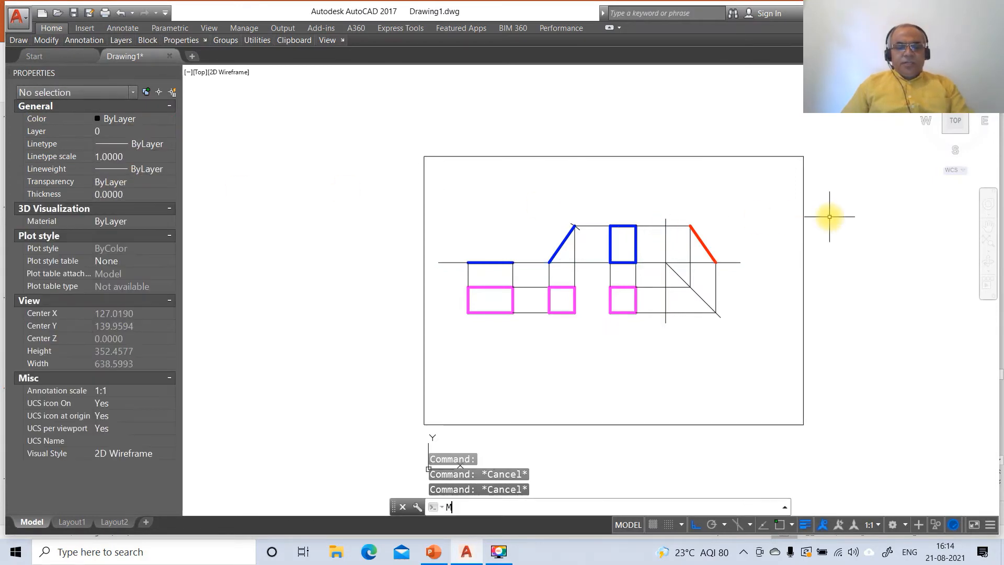
pyautogui.press('Return')
pyautogui.click(434, 190)
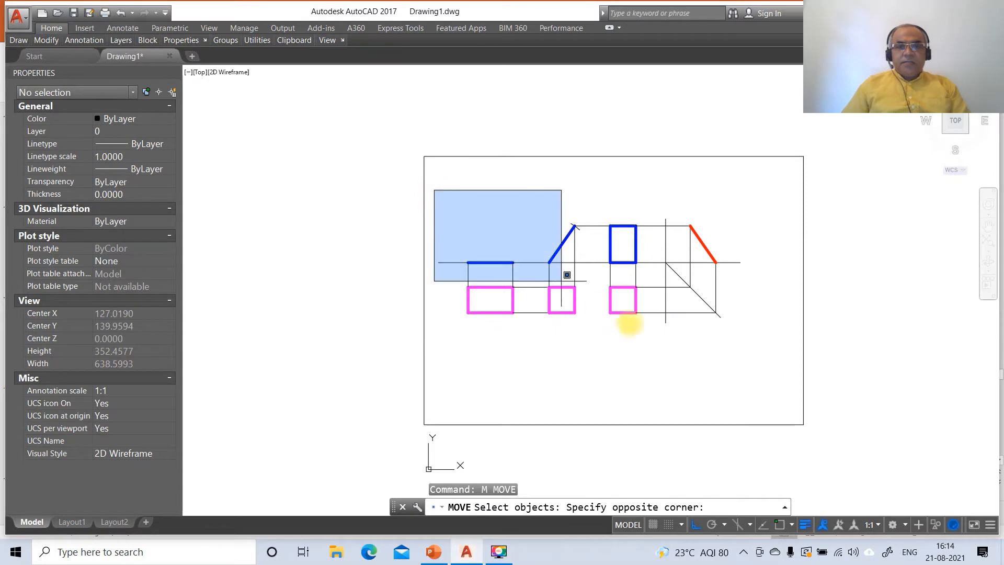
pyautogui.click(770, 362)
pyautogui.press('Return')
pyautogui.click(702, 372)
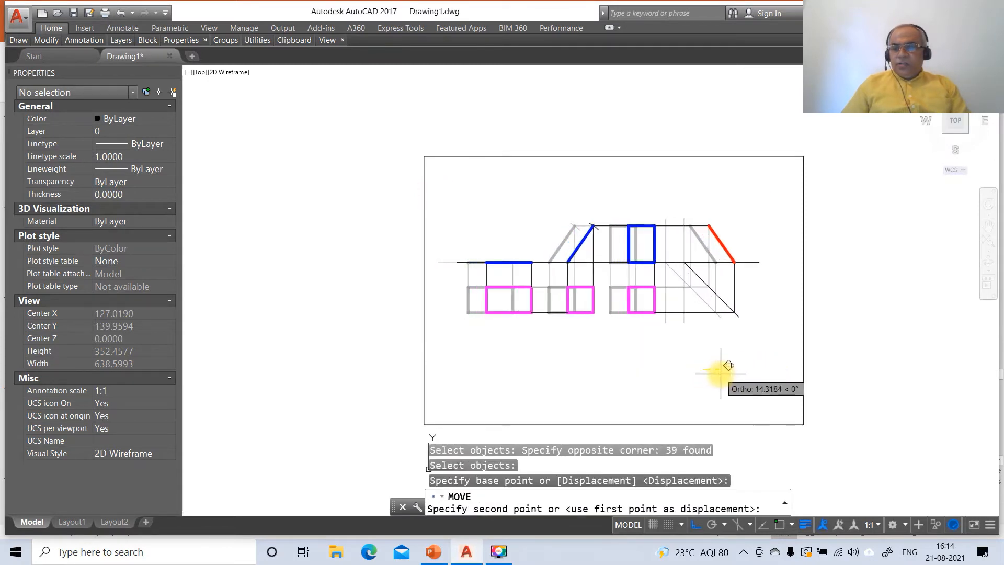
pyautogui.click(722, 365)
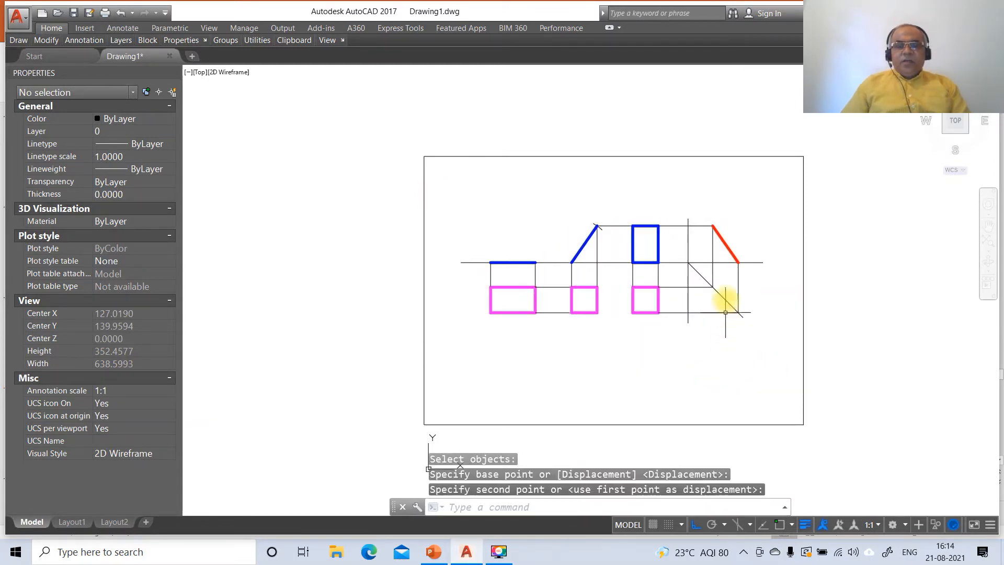
# Modify the Standard dimension style's primary units to linear precision 0 and angular precision 0.00.
pyautogui.write('DDIM')
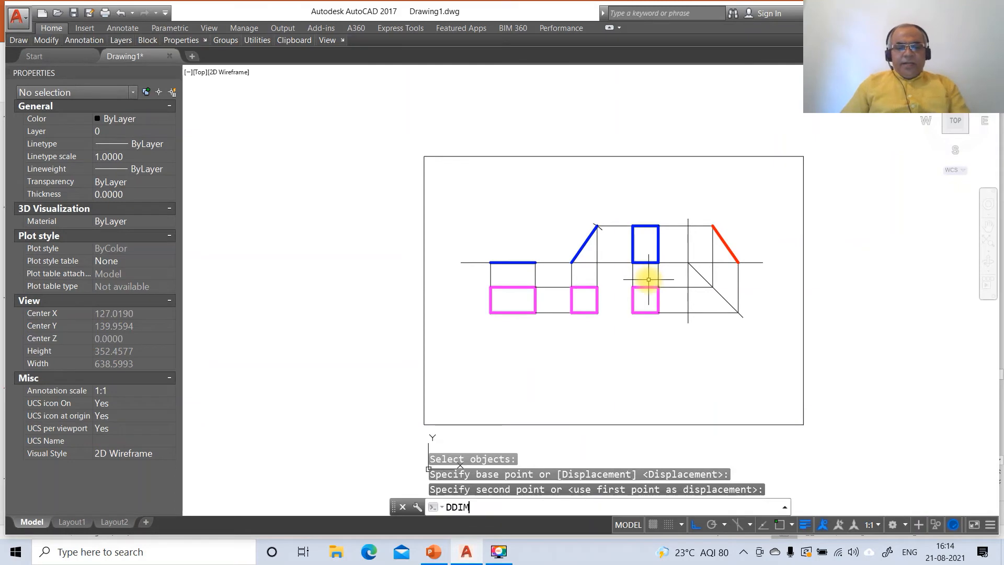
pyautogui.press('Return')
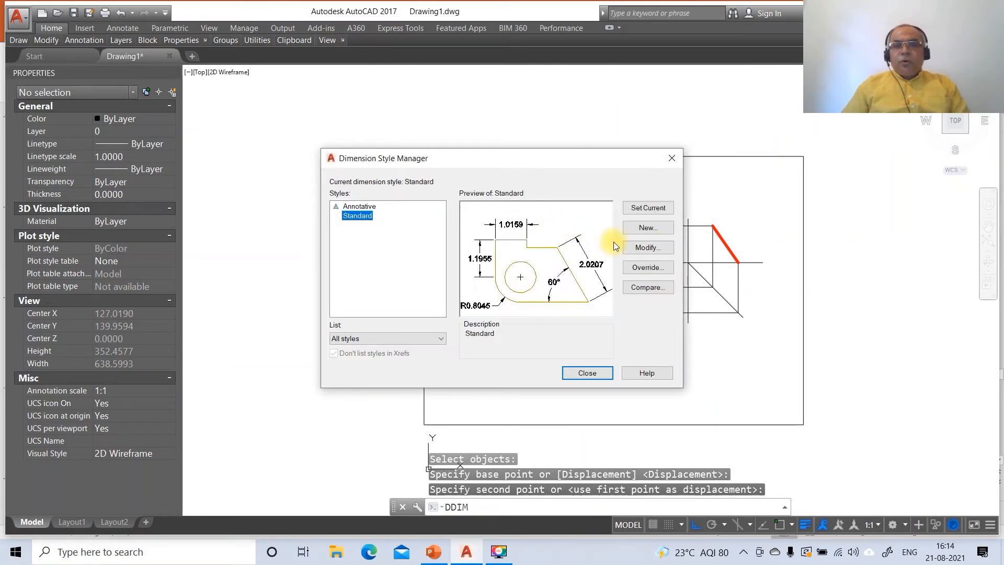
pyautogui.click(635, 256)
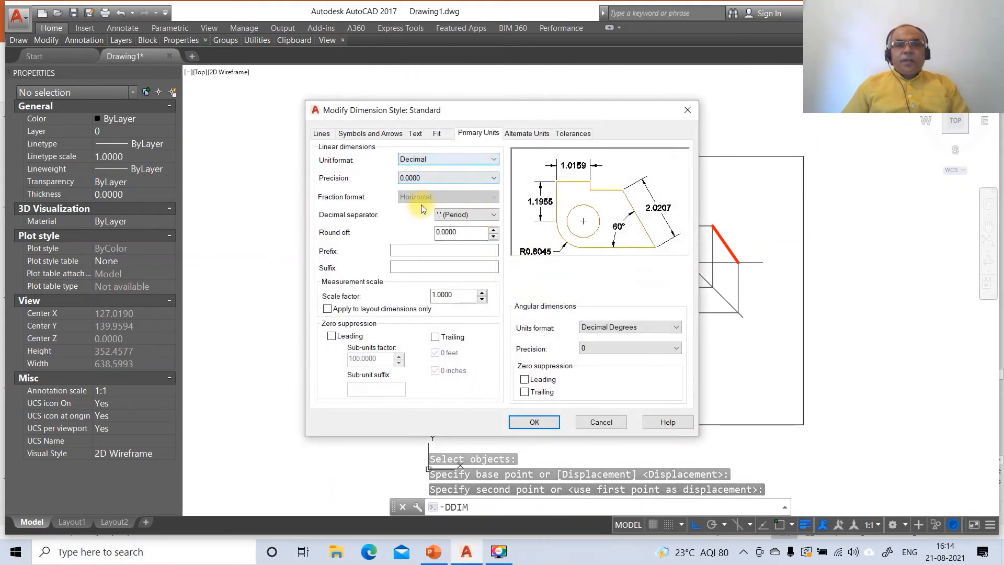
pyautogui.click(424, 178)
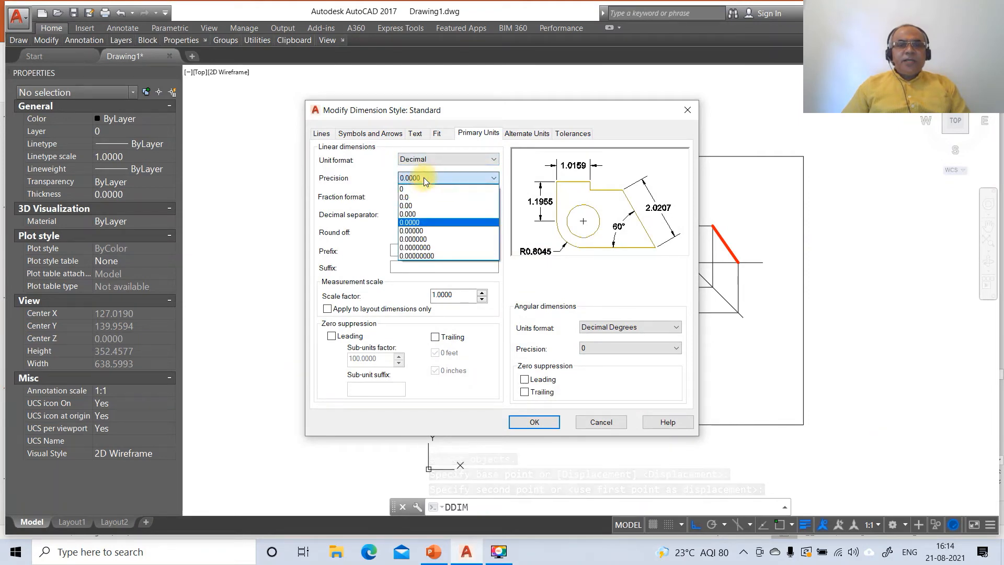
pyautogui.click(415, 189)
pyautogui.click(623, 348)
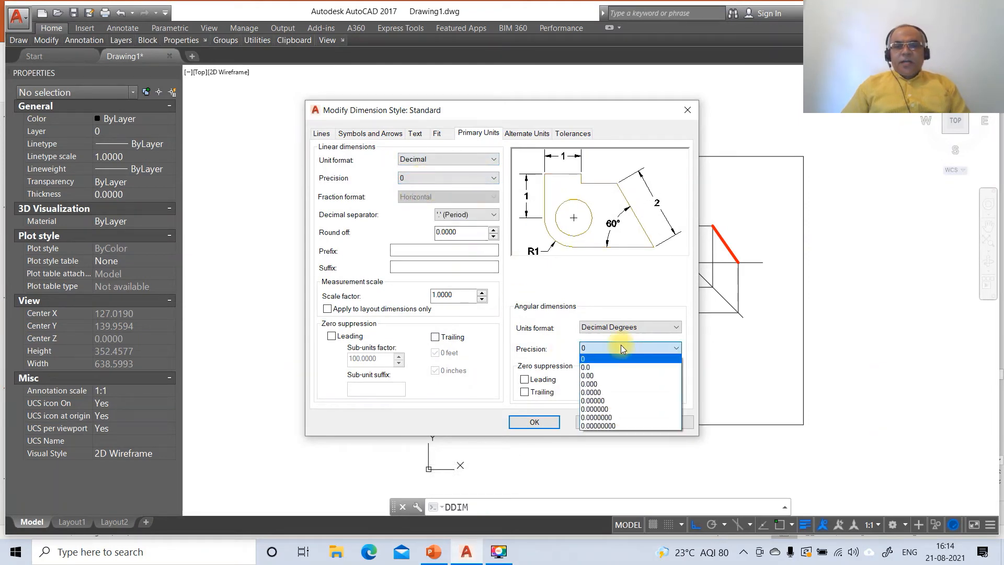
pyautogui.click(605, 376)
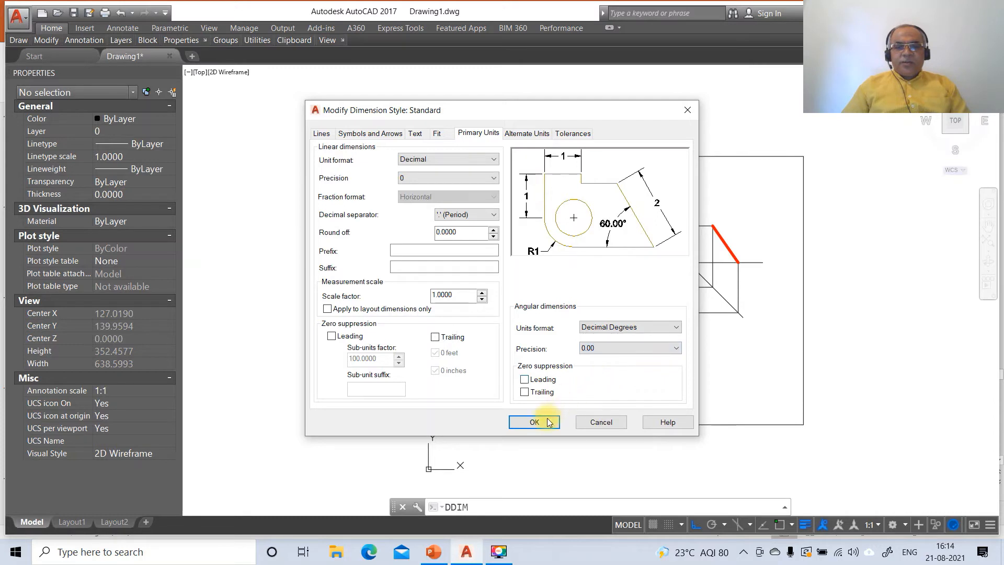
# Set the dimension text height to 3, aligned with the dimension line, vertical placement Above, and offset from the dimension line 3.
pyautogui.click(415, 134)
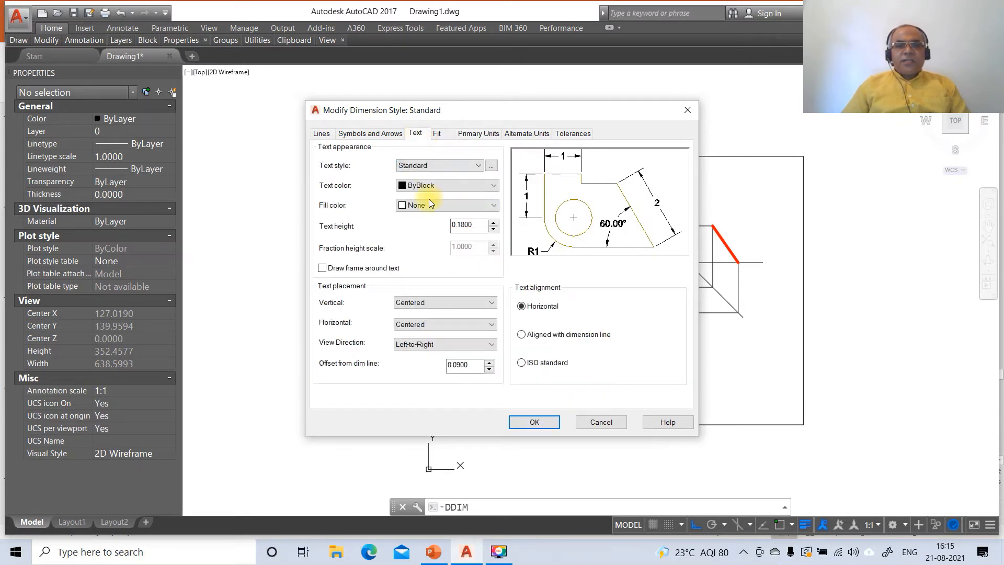
pyautogui.moveTo(477, 226); pyautogui.dragTo(424, 222)
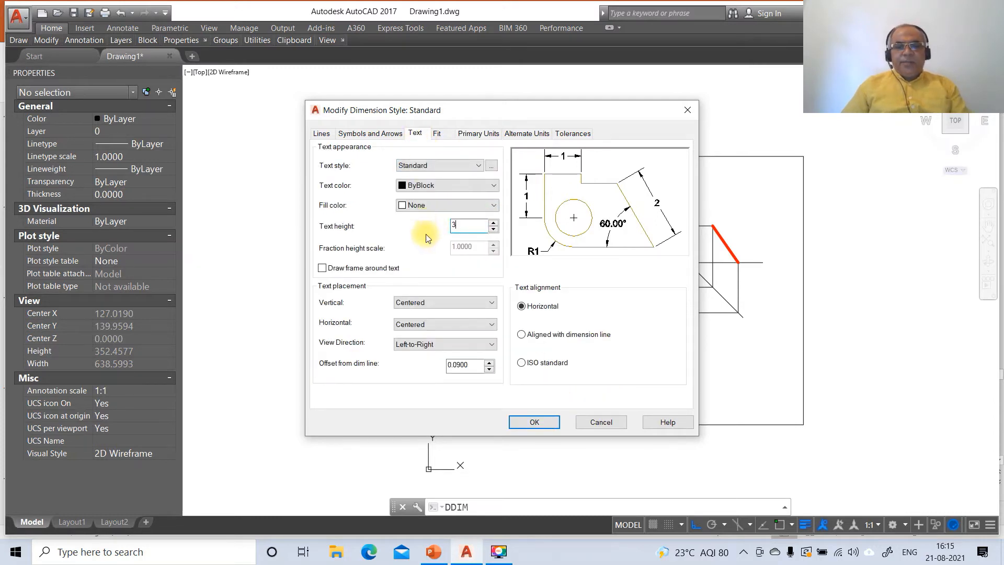
pyautogui.write('3')
pyautogui.click(522, 334)
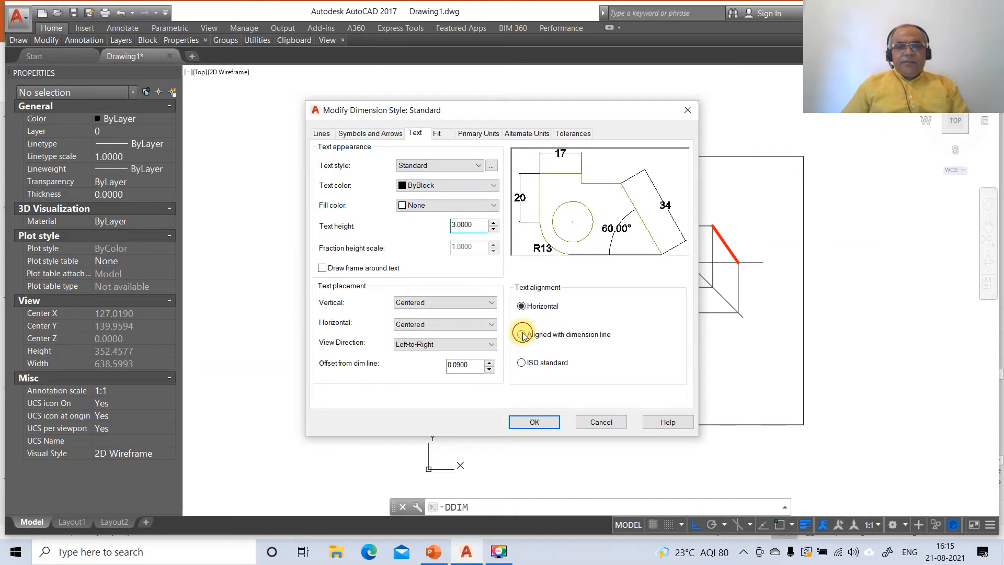
pyautogui.click(450, 303)
pyautogui.click(433, 320)
pyautogui.moveTo(477, 370); pyautogui.dragTo(415, 366)
pyautogui.write('3')
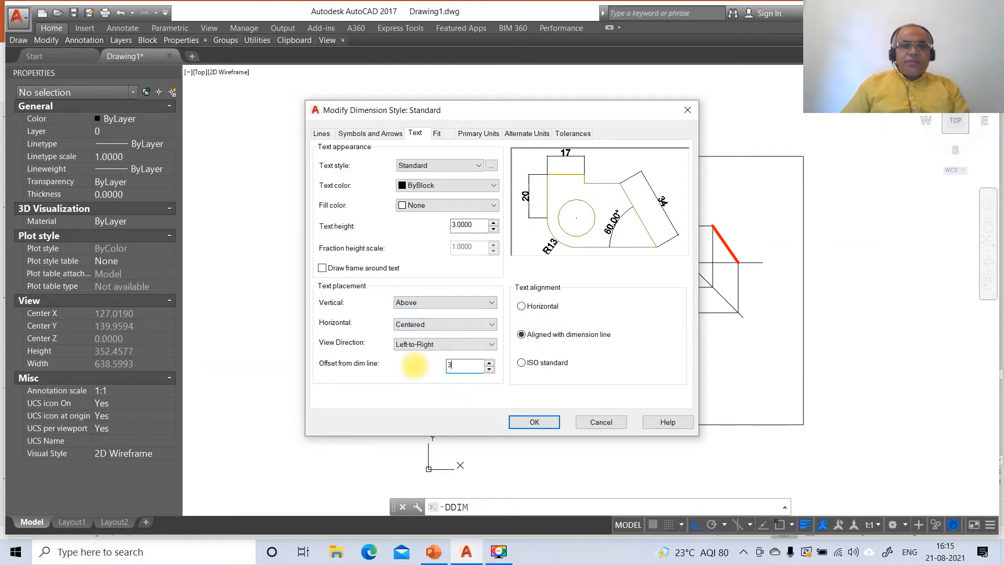
# Set the dimension arrow size to 3, save the Standard style changes and close the Dimension Style Manager.
pyautogui.click(367, 135)
pyautogui.moveTo(353, 263); pyautogui.dragTo(306, 262)
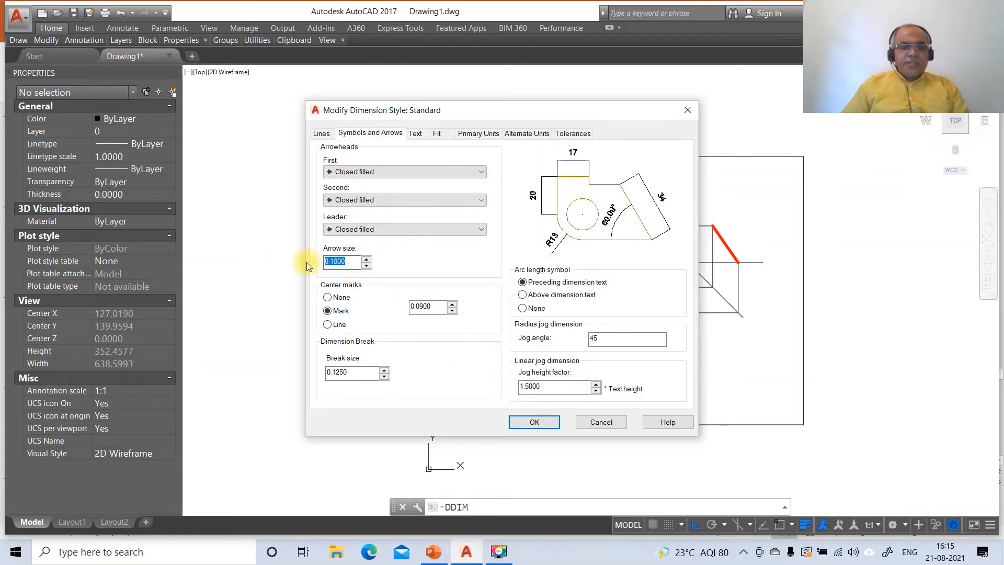
pyautogui.write('3')
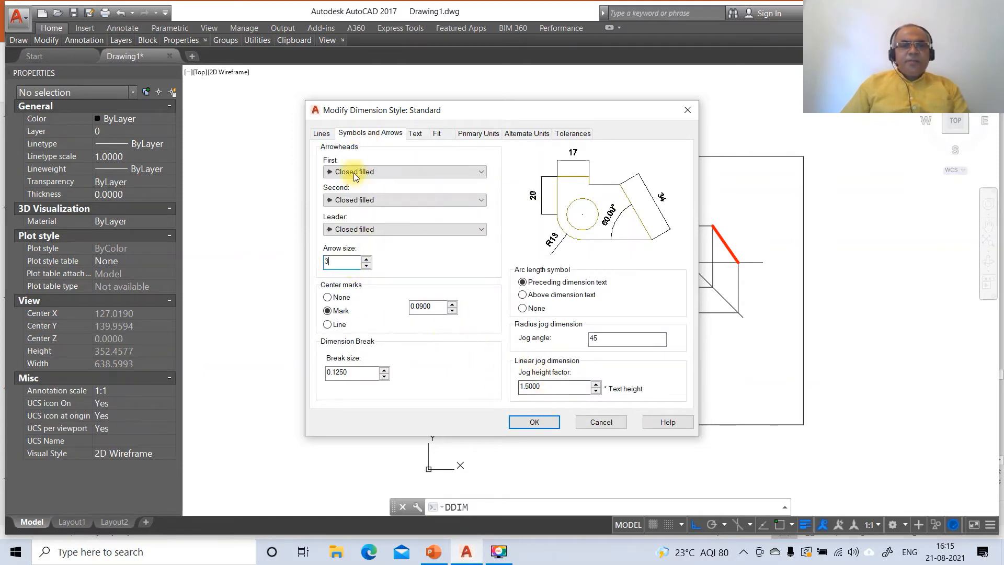
pyautogui.click(323, 133)
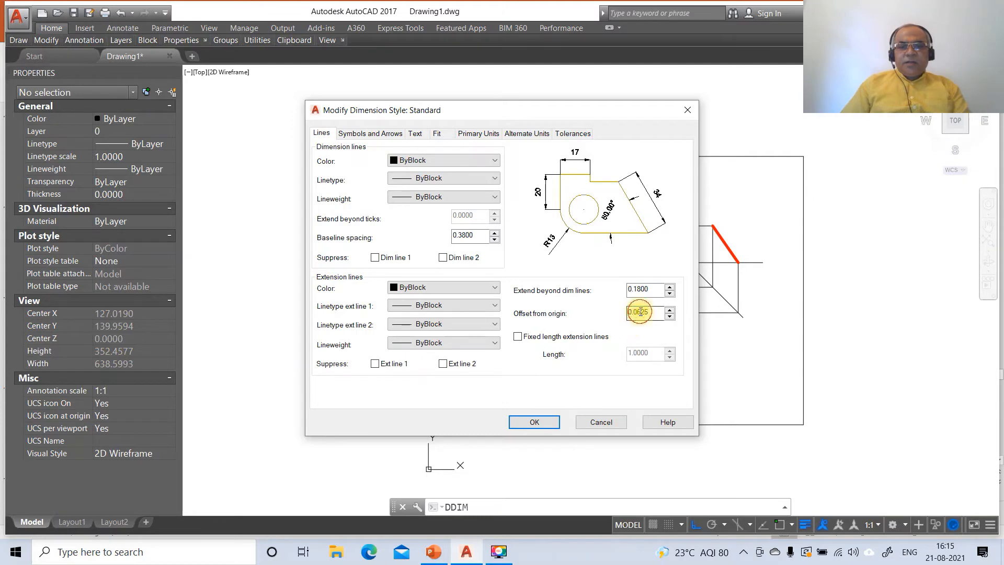
pyautogui.moveTo(657, 316); pyautogui.dragTo(601, 317)
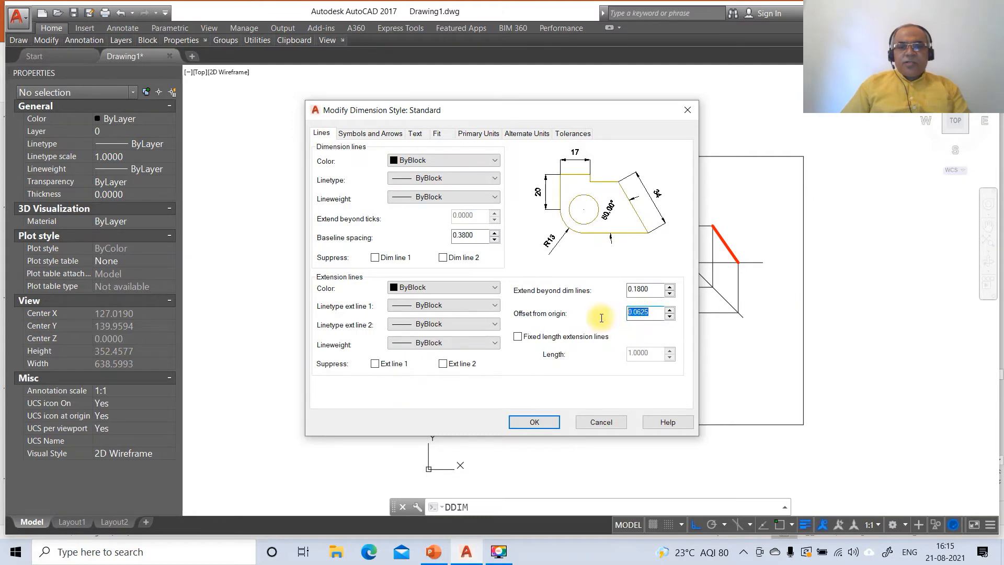
pyautogui.click(531, 422)
pyautogui.click(574, 372)
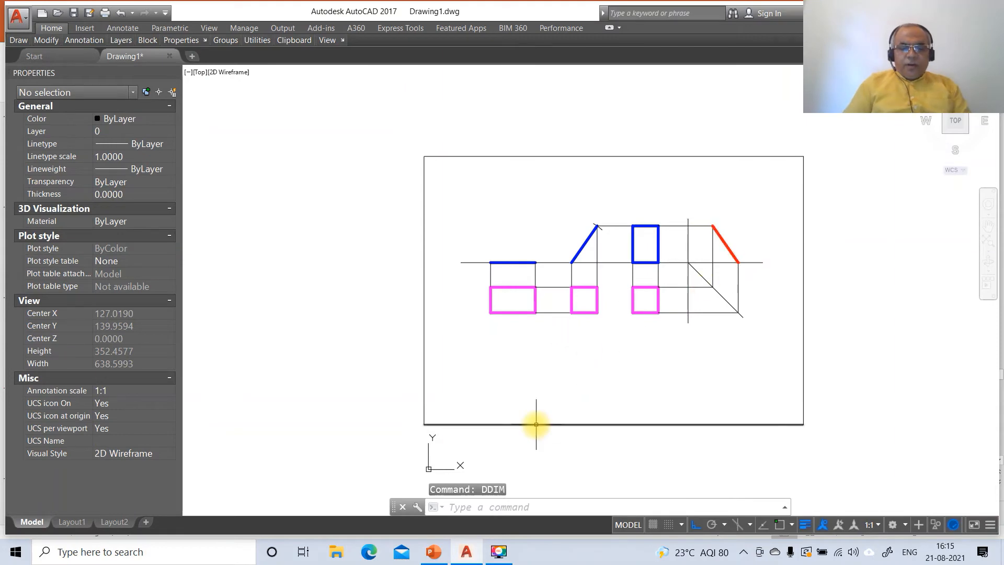
pyautogui.write('DIM')
pyautogui.press('Return')
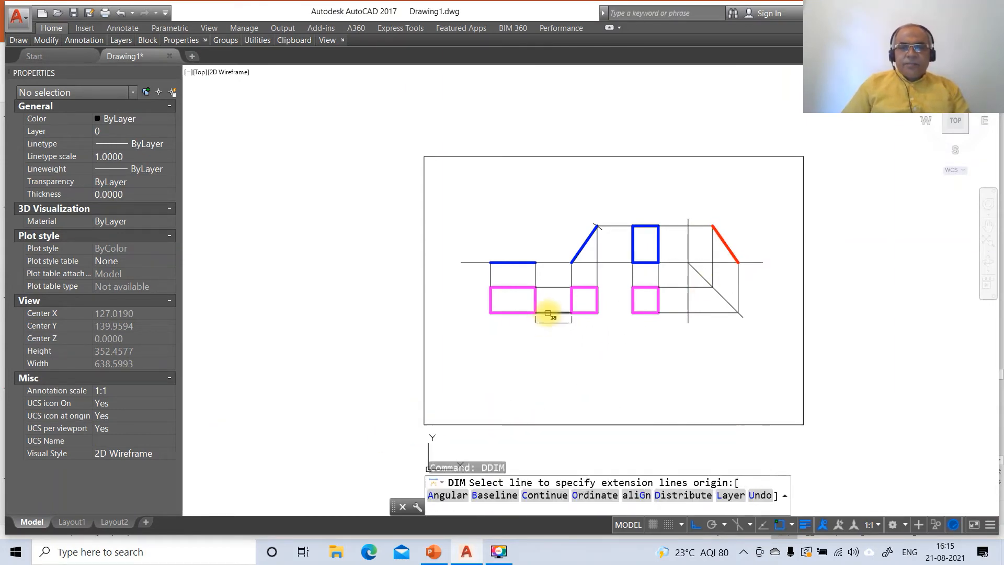
pyautogui.press('Escape')
pyautogui.press('Return')
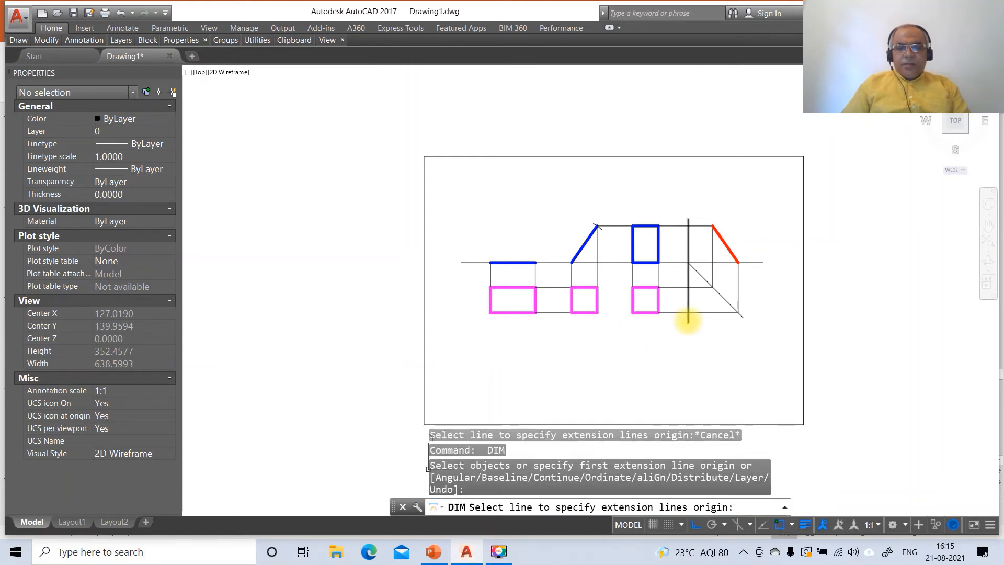
pyautogui.press('Escape')
pyautogui.press('Escape')
pyautogui.press('Escape')
# Start the DIM command for dimensioning the projection views.
pyautogui.write('DI')
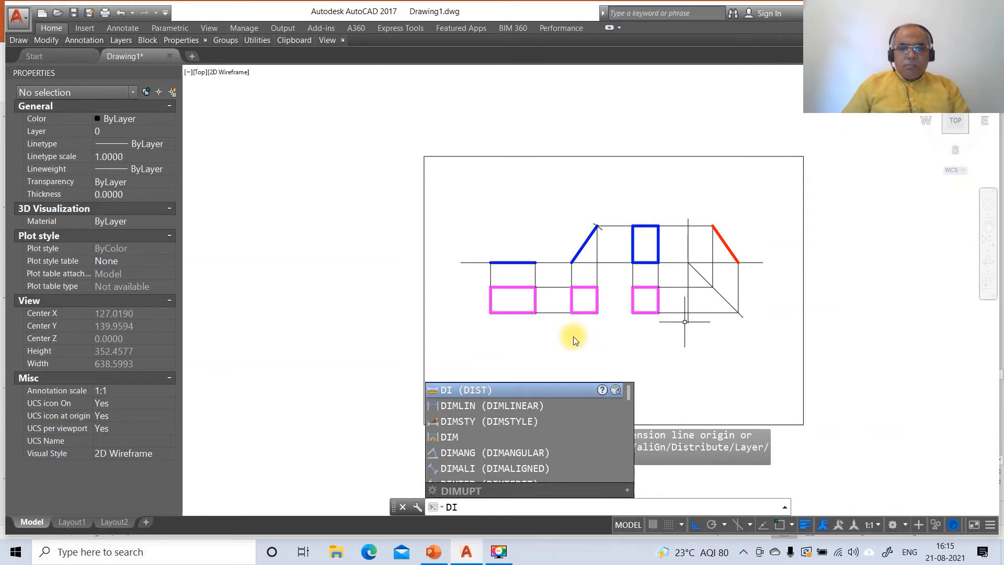
pyautogui.write('M')
pyautogui.press('Return')
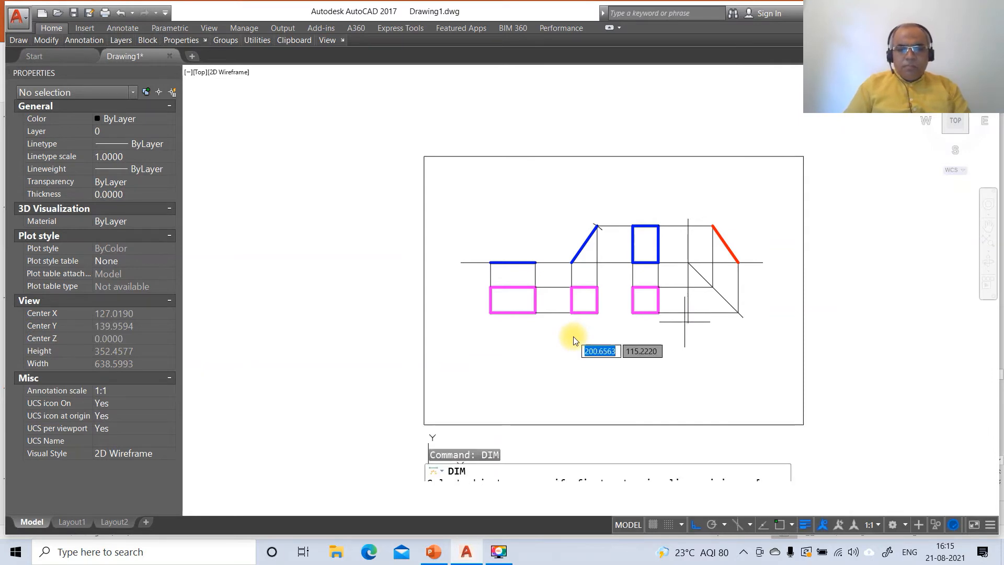
# Dimension the height of the leftmost magenta rectangle, snapping to its left corner intersections and placing the dimension line just left of it.
pyautogui.write('INT')
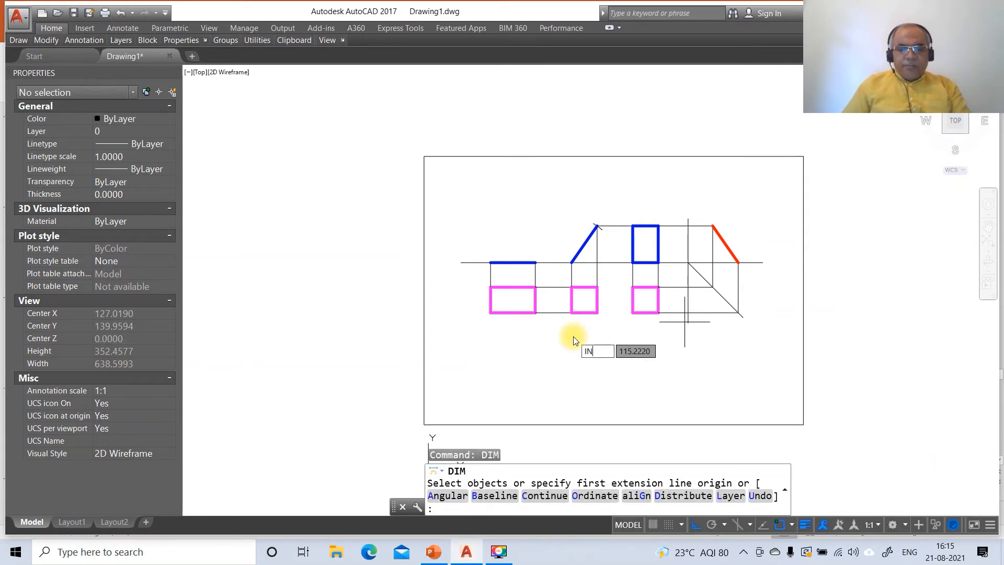
pyautogui.press('Return')
pyautogui.click(492, 313)
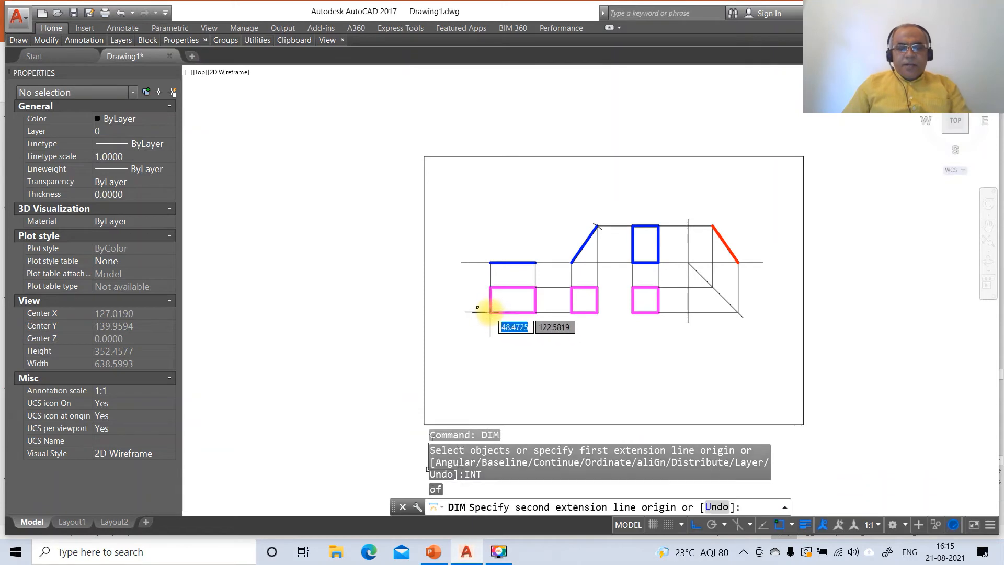
pyautogui.write('INT')
pyautogui.press('Return')
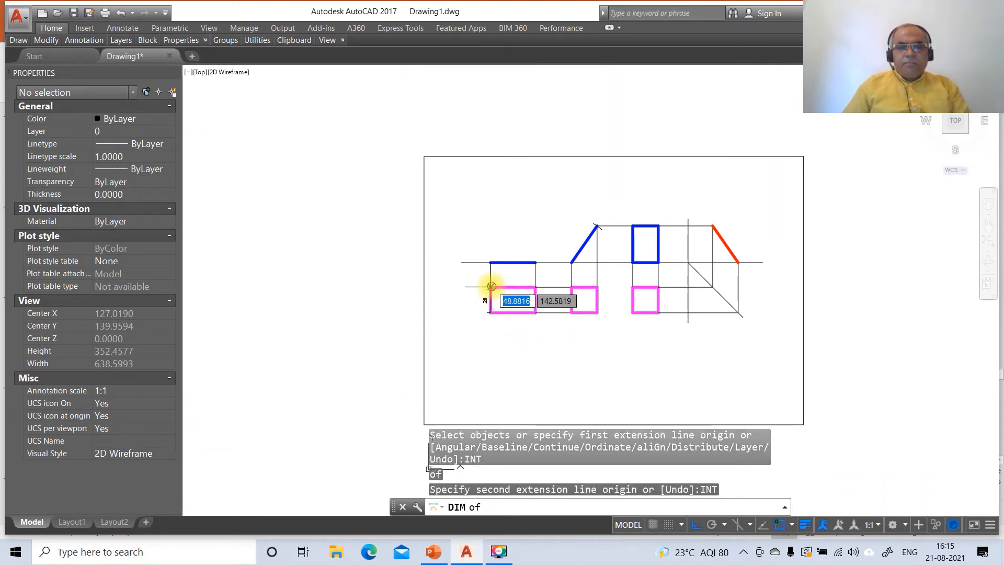
pyautogui.click(490, 287)
pyautogui.click(481, 296)
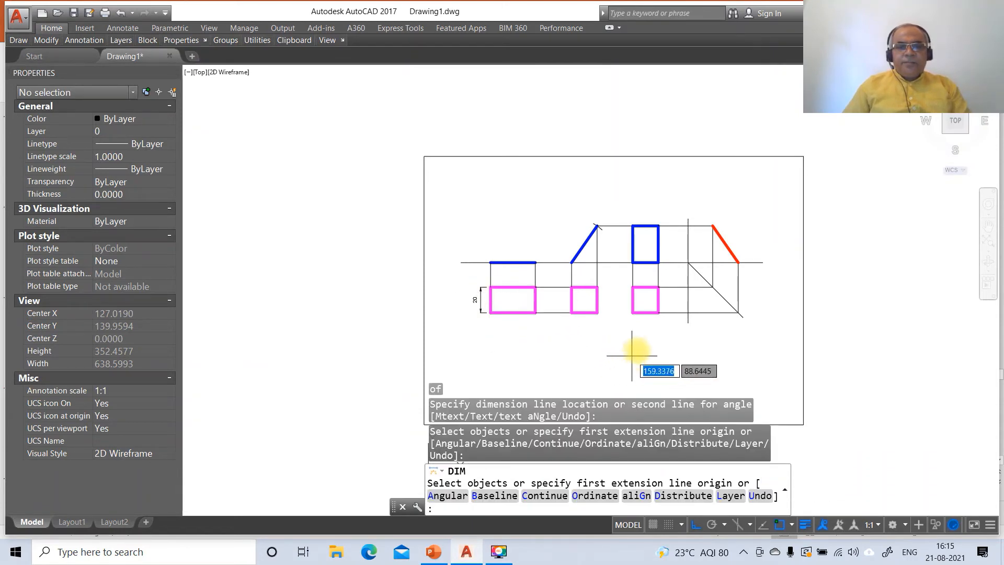
pyautogui.press('Escape')
pyautogui.press('Escape')
pyautogui.press('Escape')
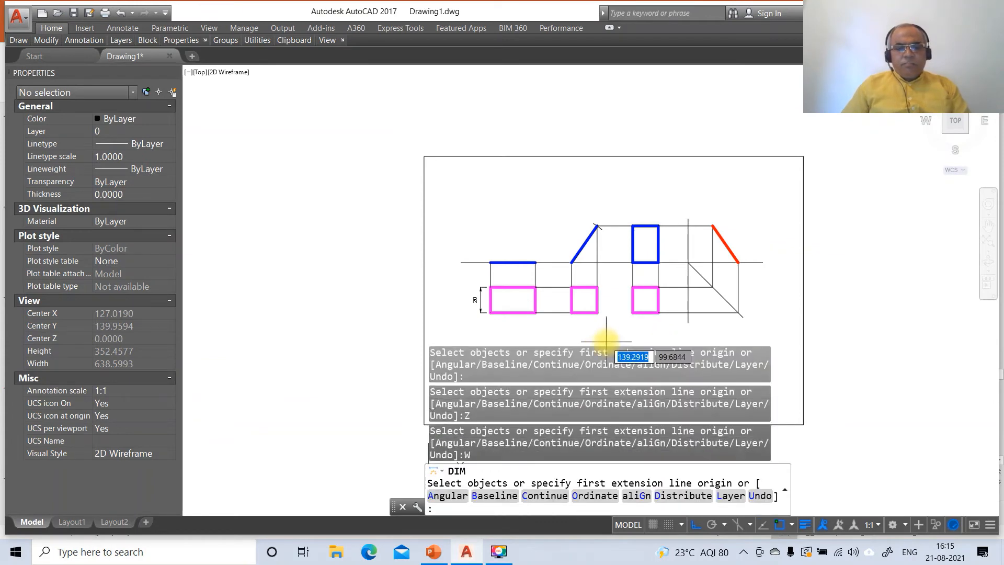
# Dimension the bottom edge of the leftmost magenta rectangle between its corner intersections, placing the dimension line below the rectangle.
pyautogui.write('Z')
pyautogui.press('Return')
pyautogui.write('W')
pyautogui.press('Return')
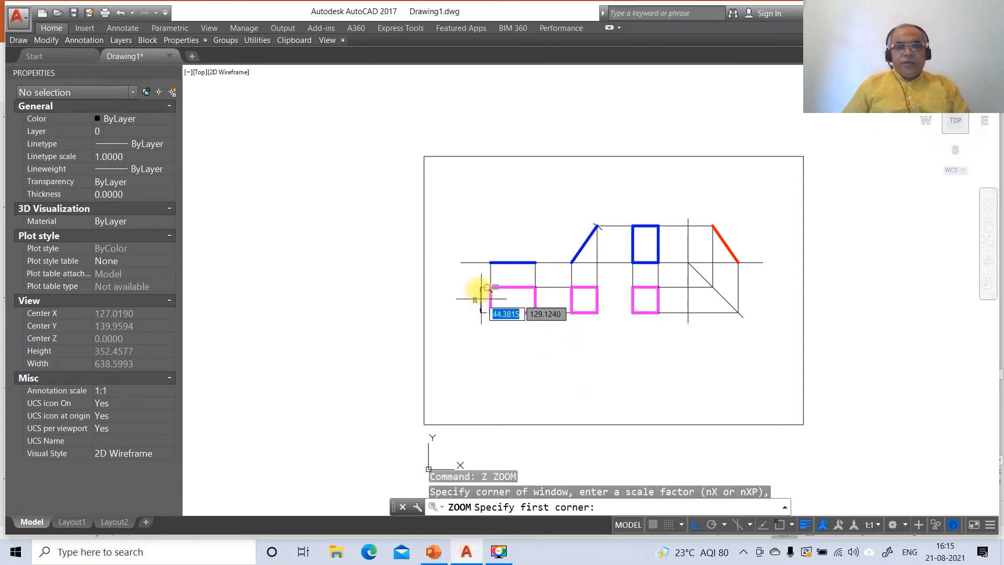
pyautogui.click(434, 195)
pyautogui.click(802, 401)
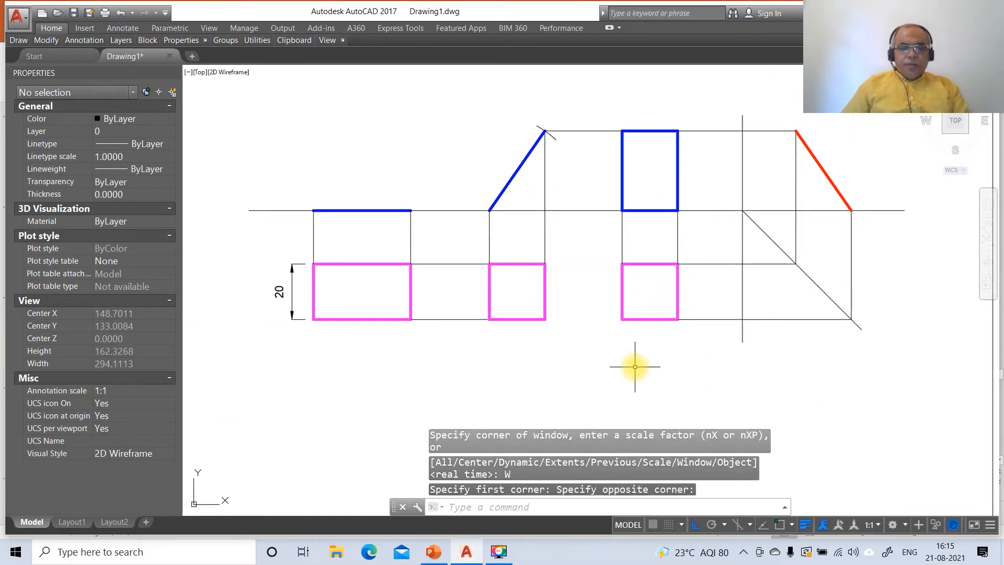
pyautogui.write('DIM')
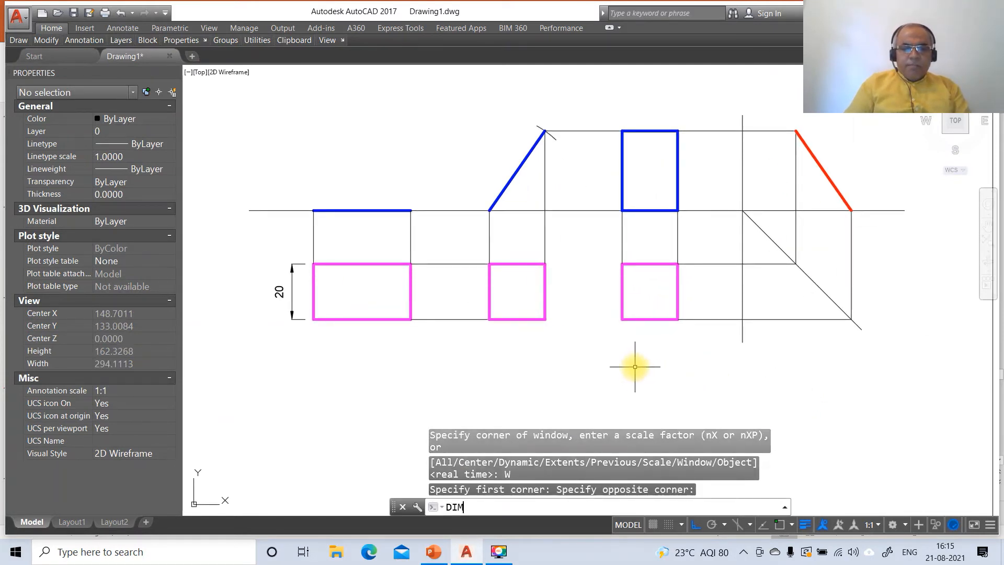
pyautogui.press('Return')
pyautogui.write('INT')
pyautogui.press('Return')
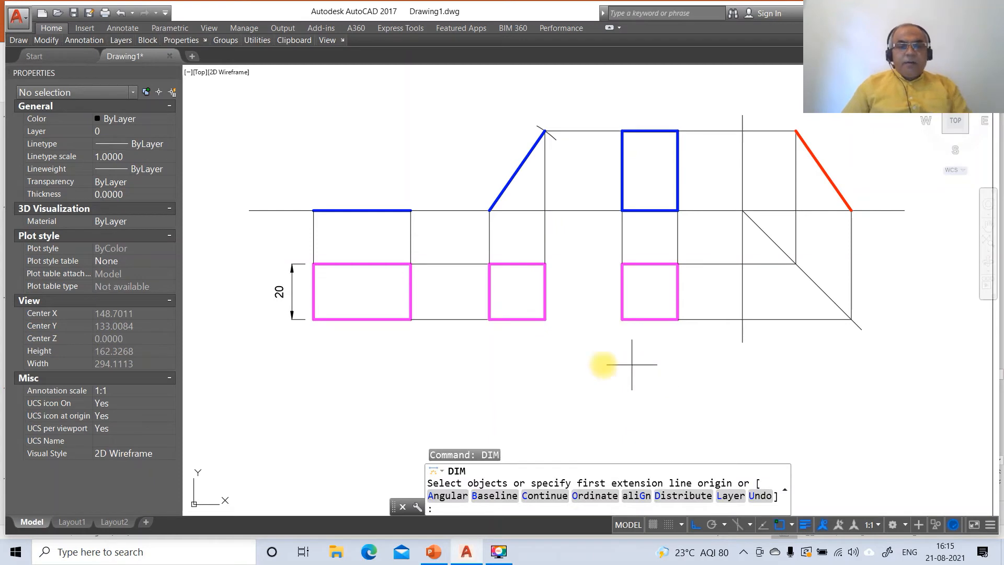
pyautogui.click(312, 319)
pyautogui.write('INT')
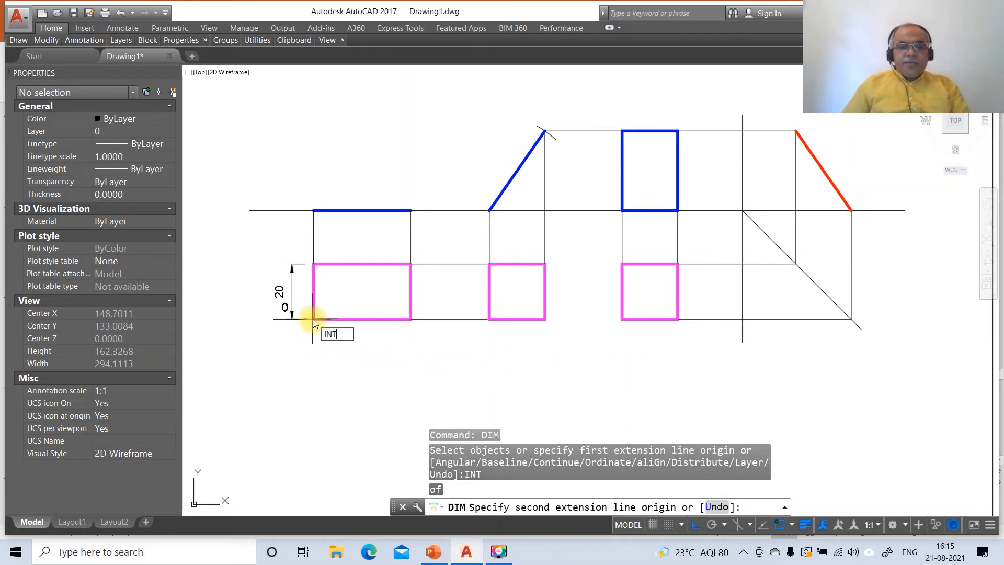
pyautogui.press('Return')
pyautogui.click(411, 319)
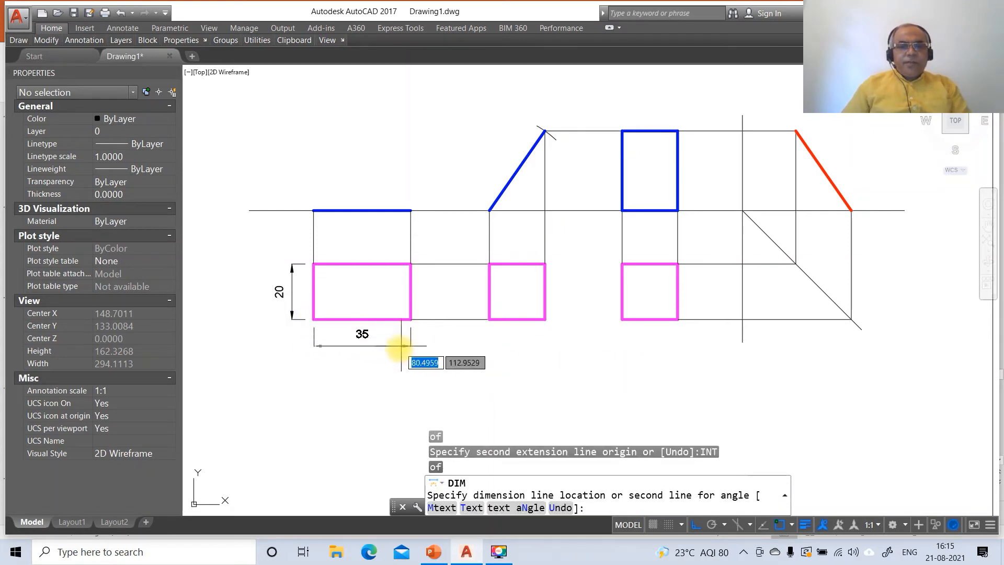
pyautogui.click(392, 348)
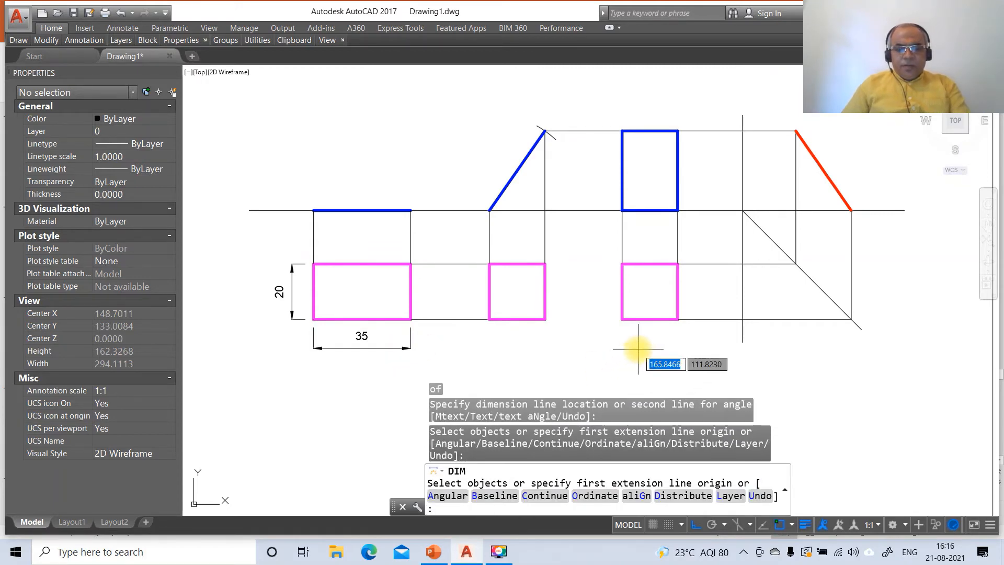
# Dimension the bottom edge of the middle magenta square between its corner intersections, level with the neighbouring dimension line.
pyautogui.write('INT')
pyautogui.press('Return')
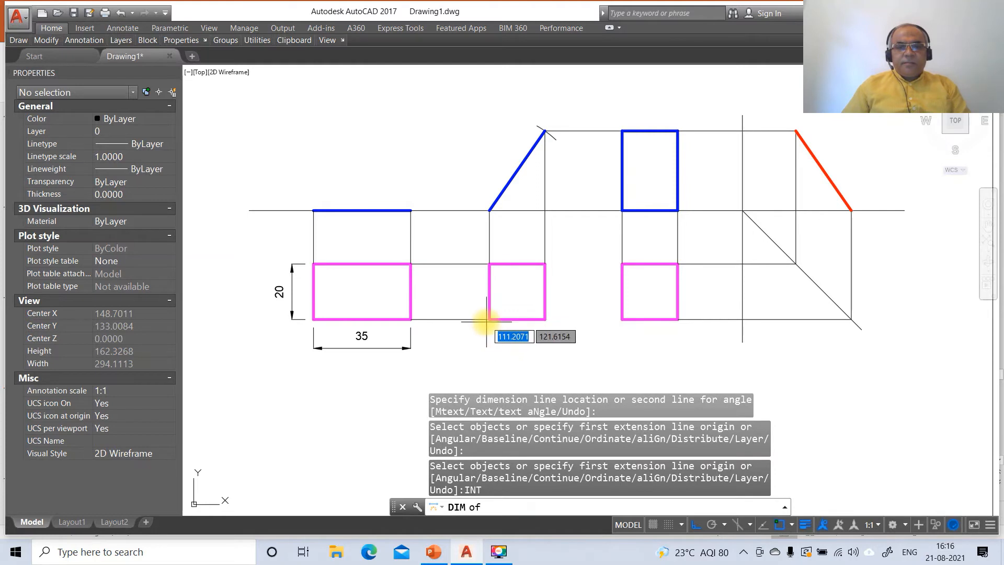
pyautogui.click(490, 319)
pyautogui.write('I')
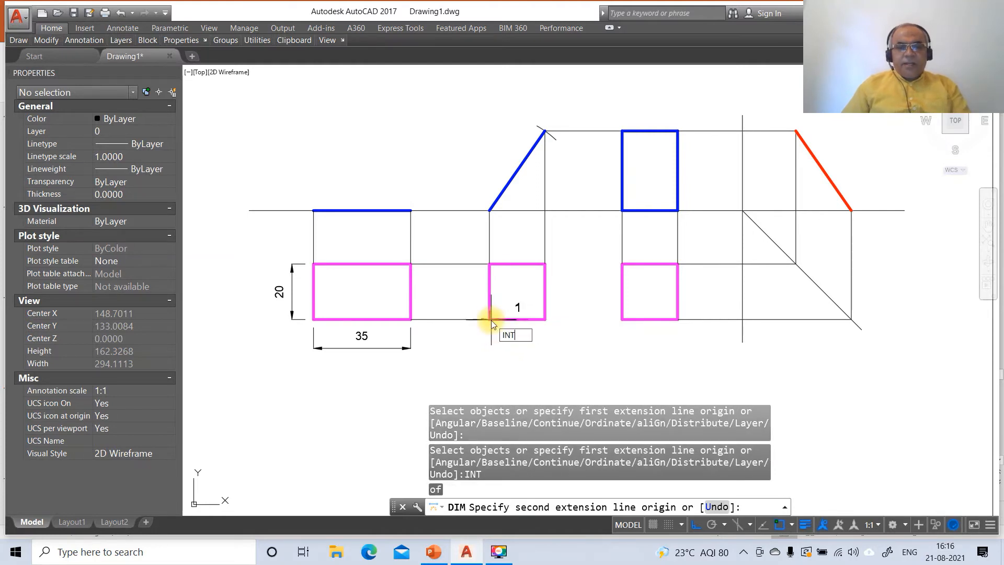
pyautogui.write('NT')
pyautogui.press('Return')
pyautogui.click(545, 319)
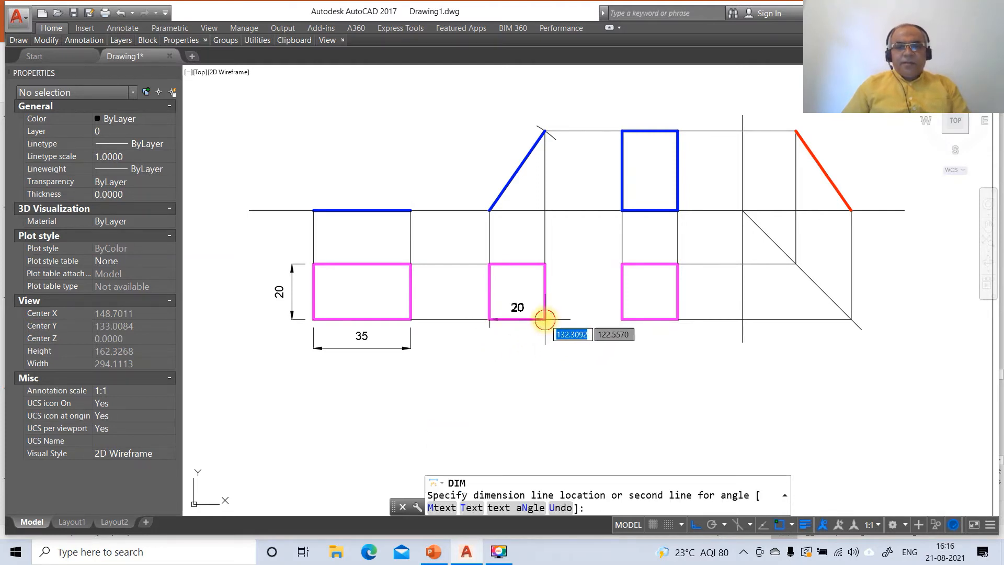
pyautogui.click(538, 348)
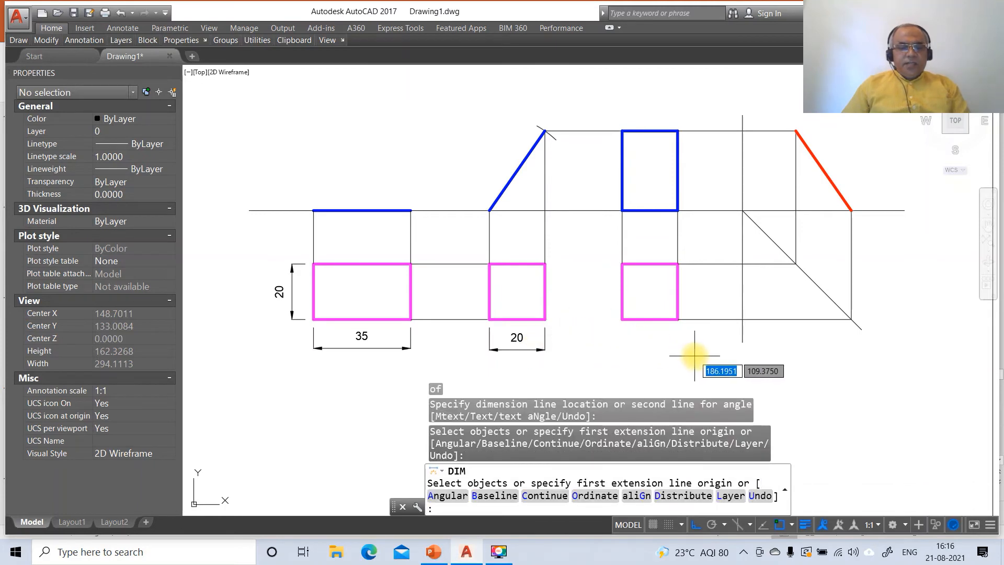
# Add an angular dimension with blank text between the red inclined line and the horizontal reference line, placing its arc inside the angle.
pyautogui.write('A')
pyautogui.press('Return')
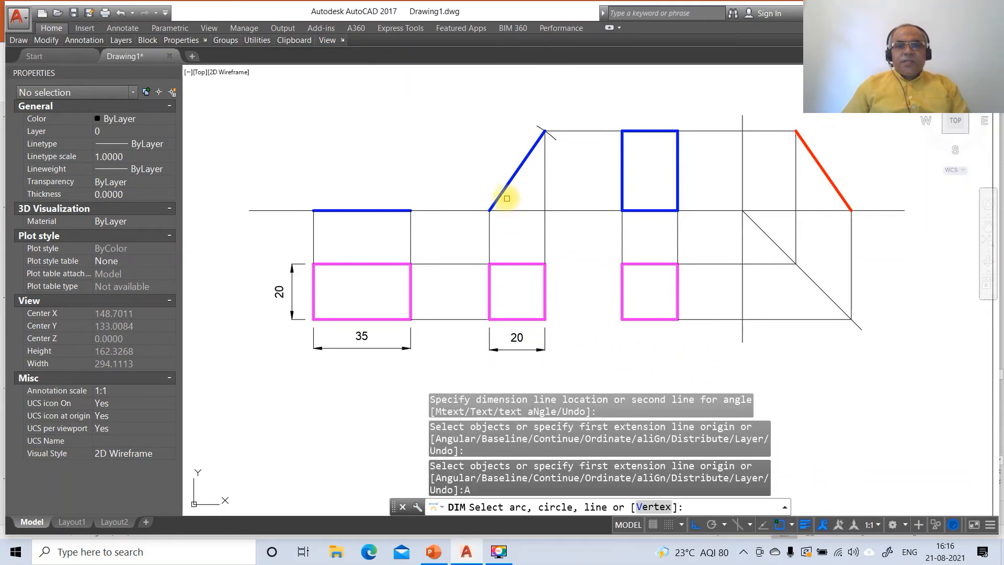
pyautogui.click(838, 192)
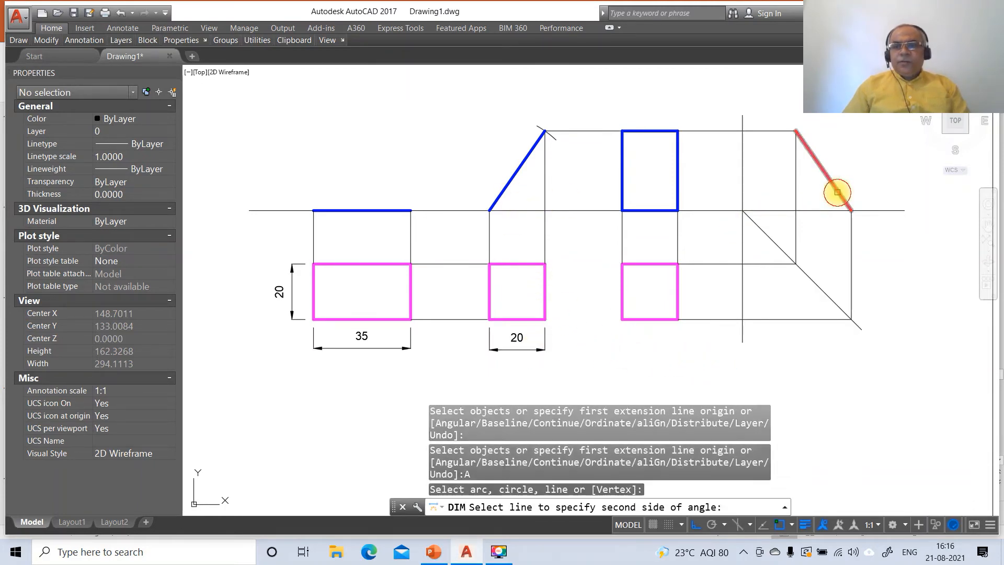
pyautogui.click(826, 211)
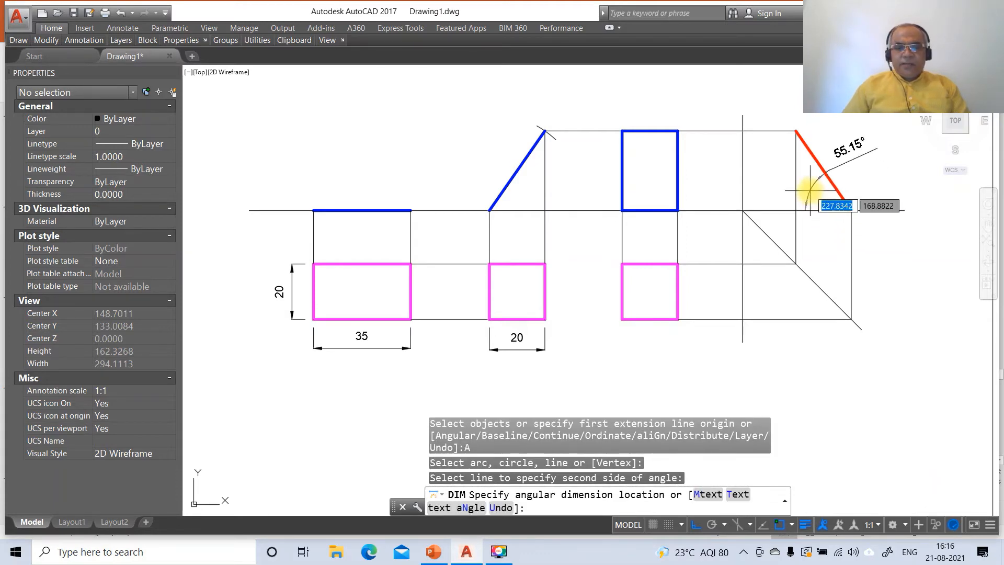
pyautogui.write('T')
pyautogui.press('Return')
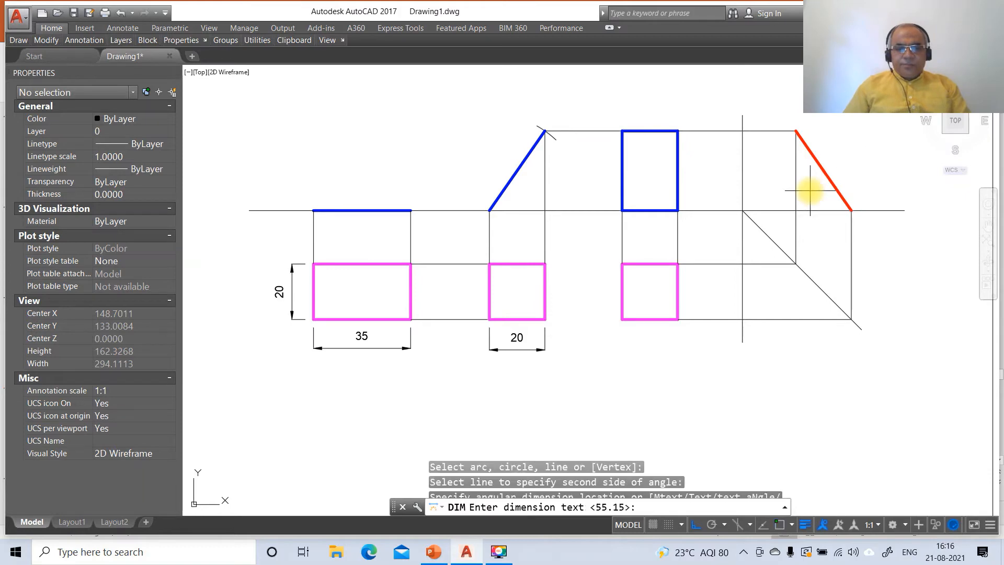
pyautogui.press('Return')
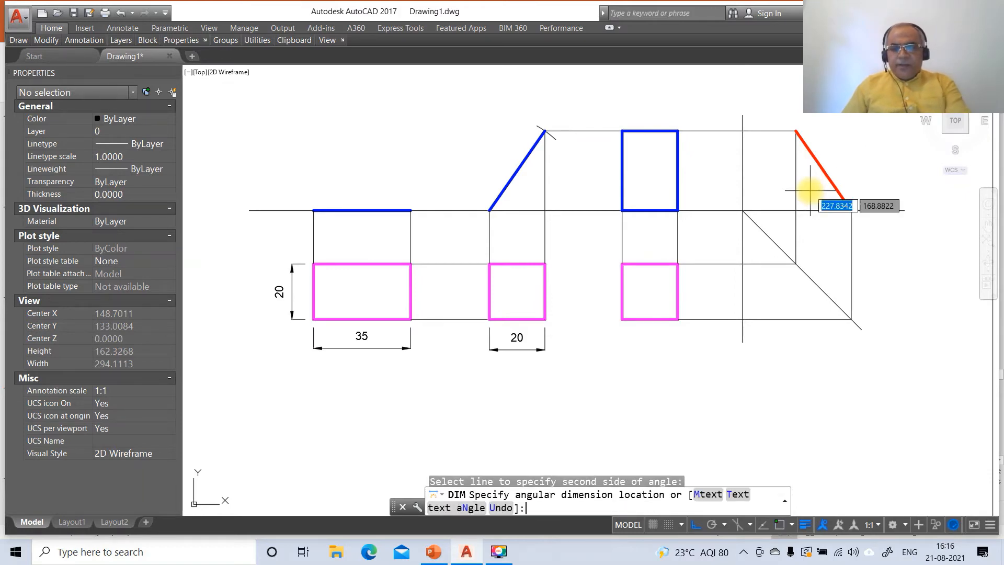
pyautogui.click(826, 192)
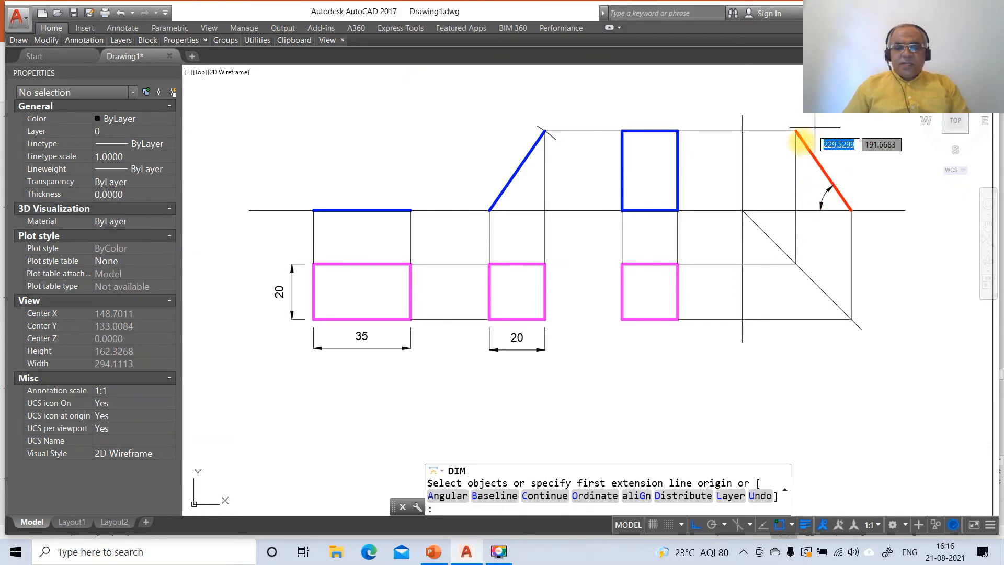
# Check the final solution slide in PowerPoint and add a blank-text angular dimension in AutoCAD between the red line and the vertical projector at its upper end.
pyautogui.click(433, 552)
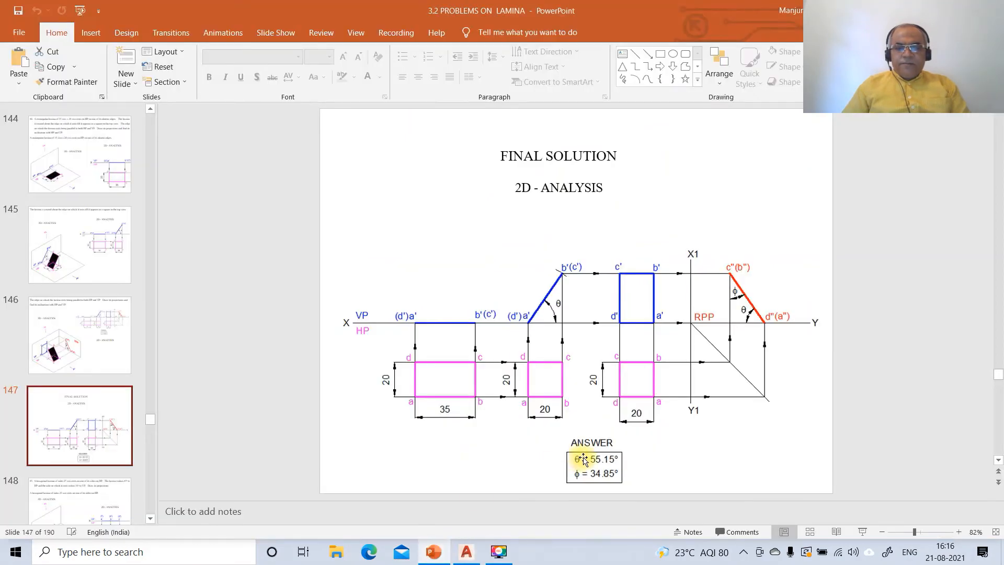
pyautogui.click(468, 551)
pyautogui.press('Escape')
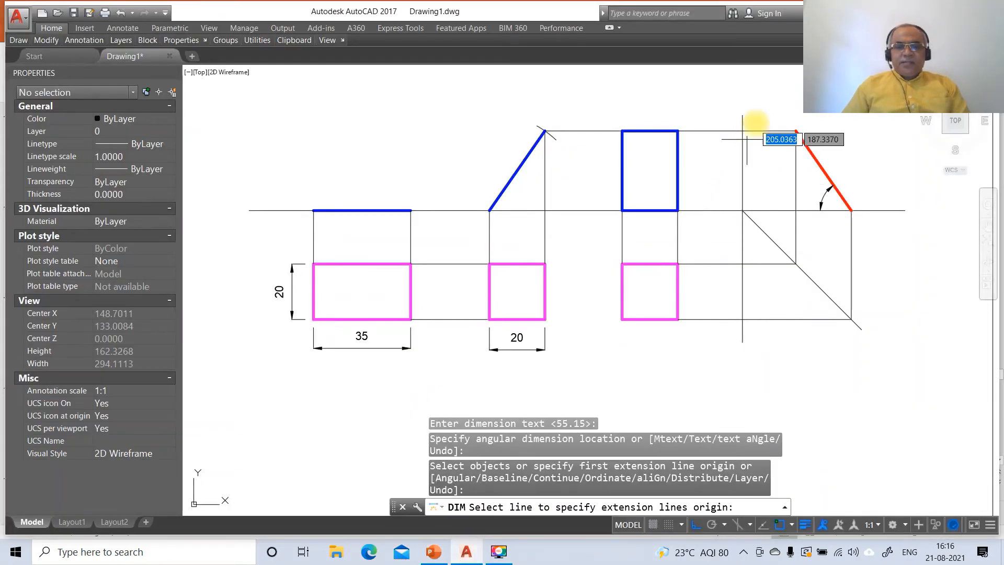
pyautogui.write('a')
pyautogui.press('Return')
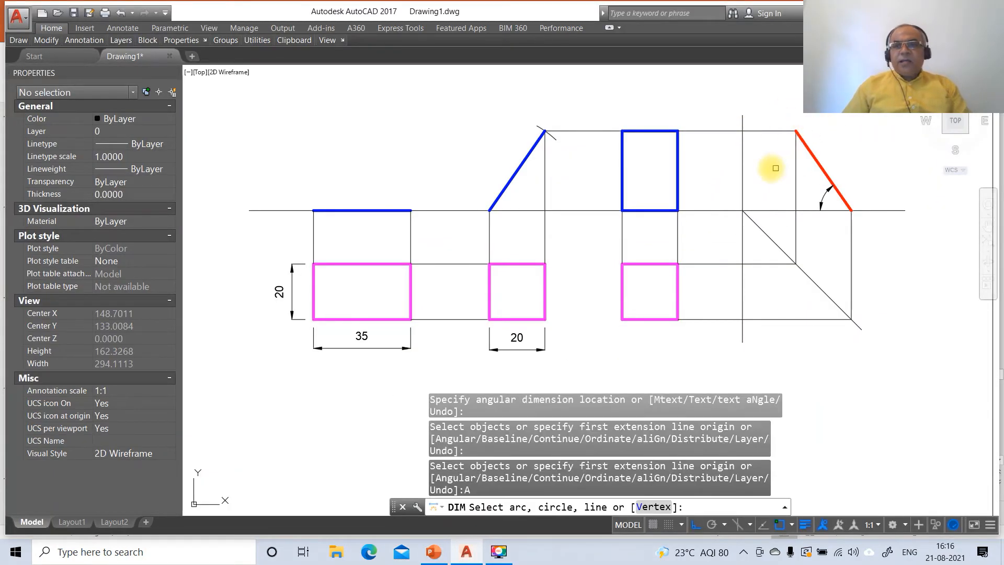
pyautogui.click(795, 156)
pyautogui.click(810, 149)
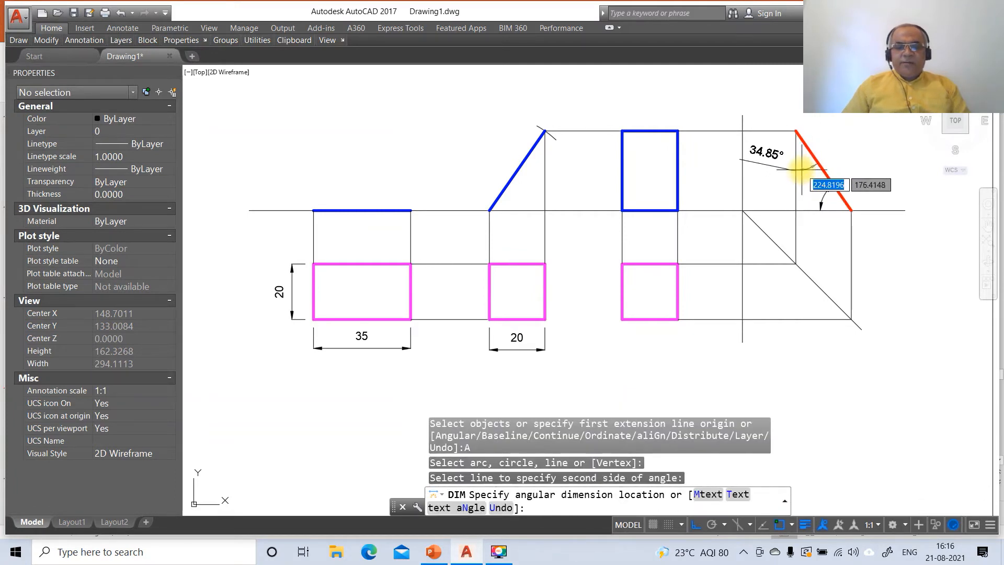
pyautogui.write('t')
pyautogui.press('Return')
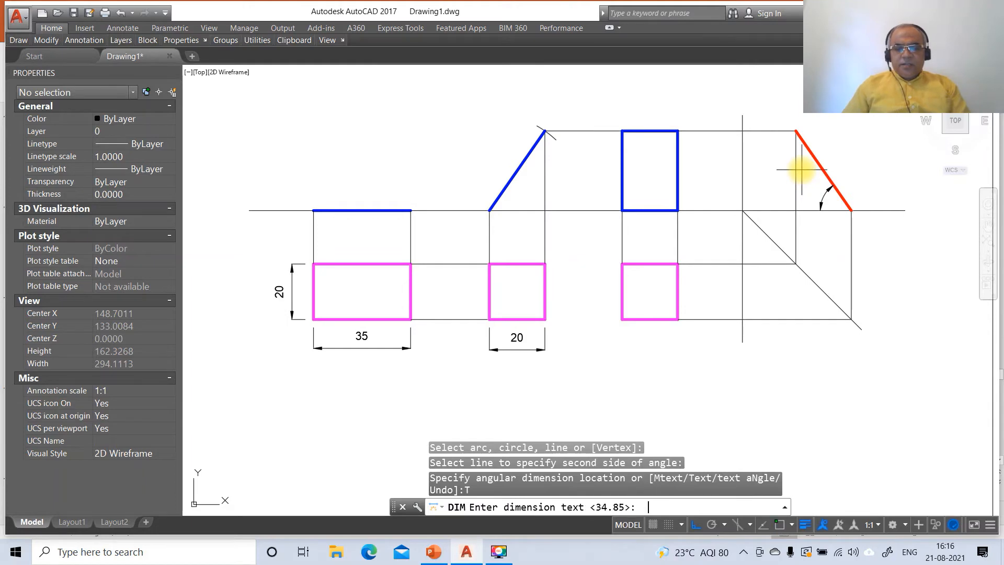
pyautogui.press('Return')
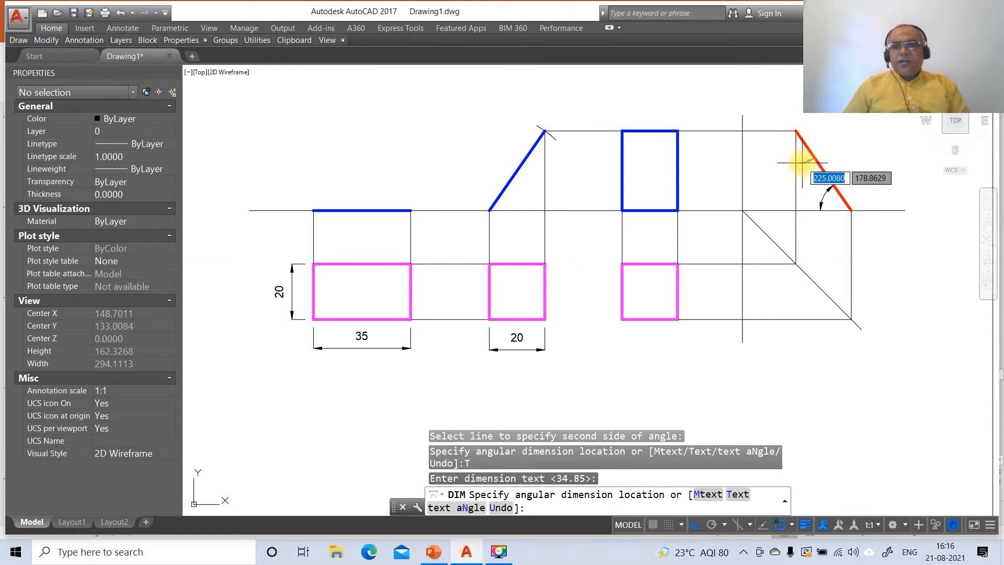
pyautogui.click(802, 163)
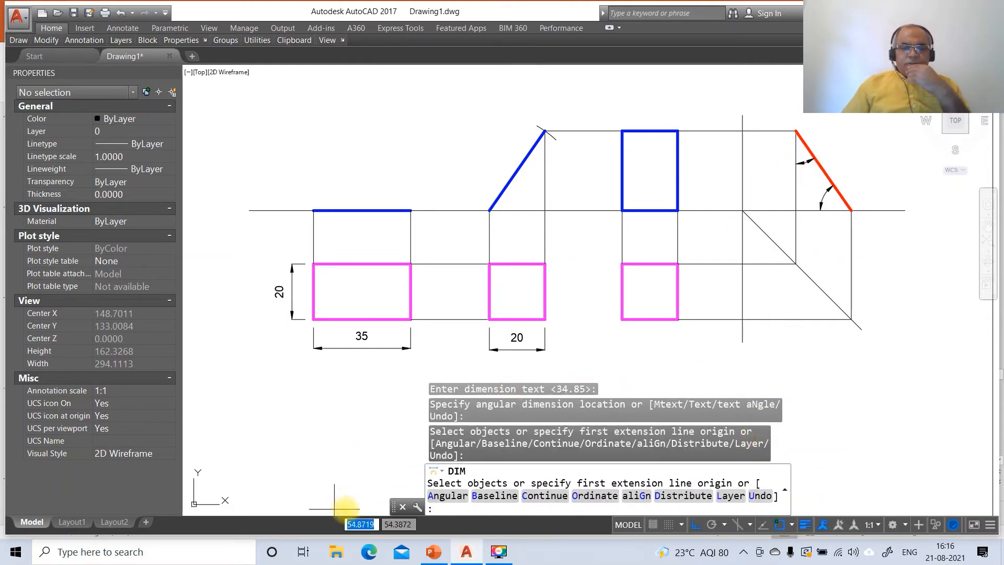
# Consult the PowerPoint solution slide and dimension the middle magenta square's height in AutoCAD, placing the dimension line just left of the square.
pyautogui.click(434, 552)
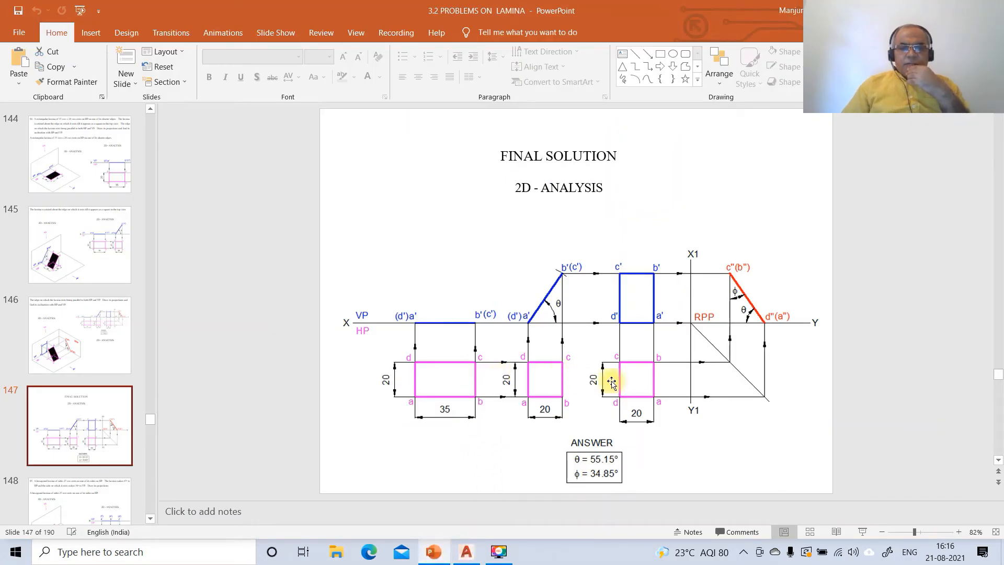
pyautogui.click(466, 554)
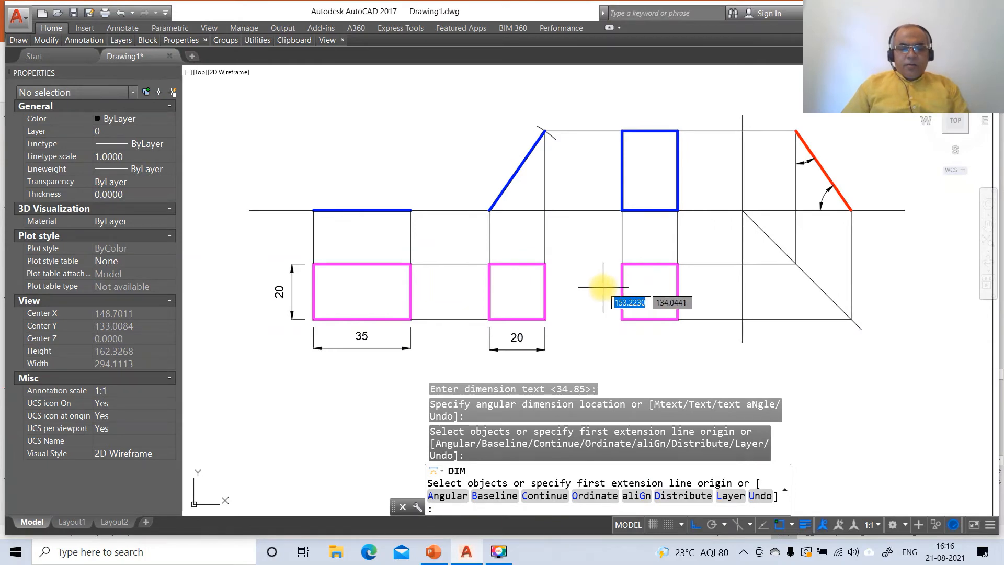
pyautogui.write('INT')
pyautogui.press('Return')
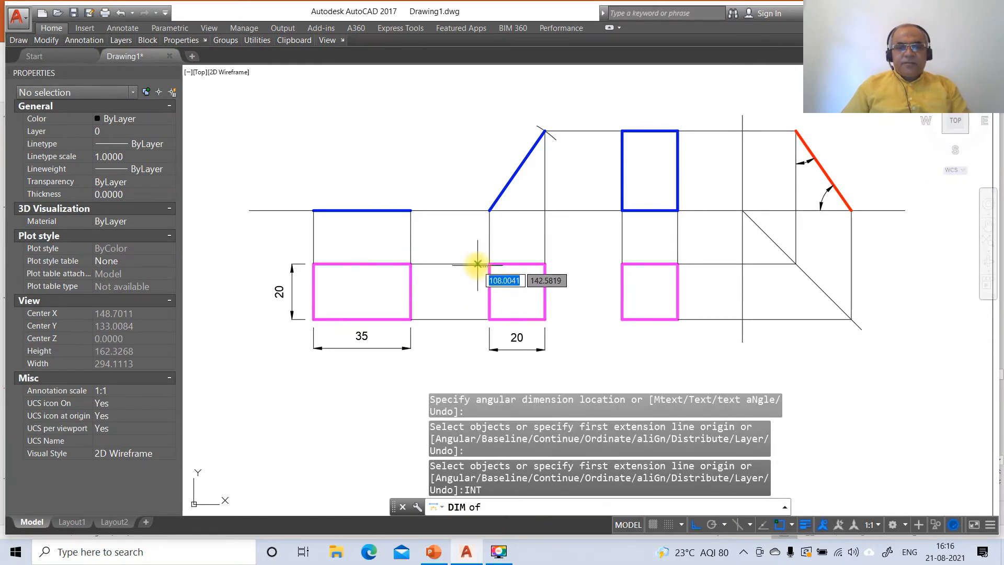
pyautogui.click(489, 264)
pyautogui.write('INT')
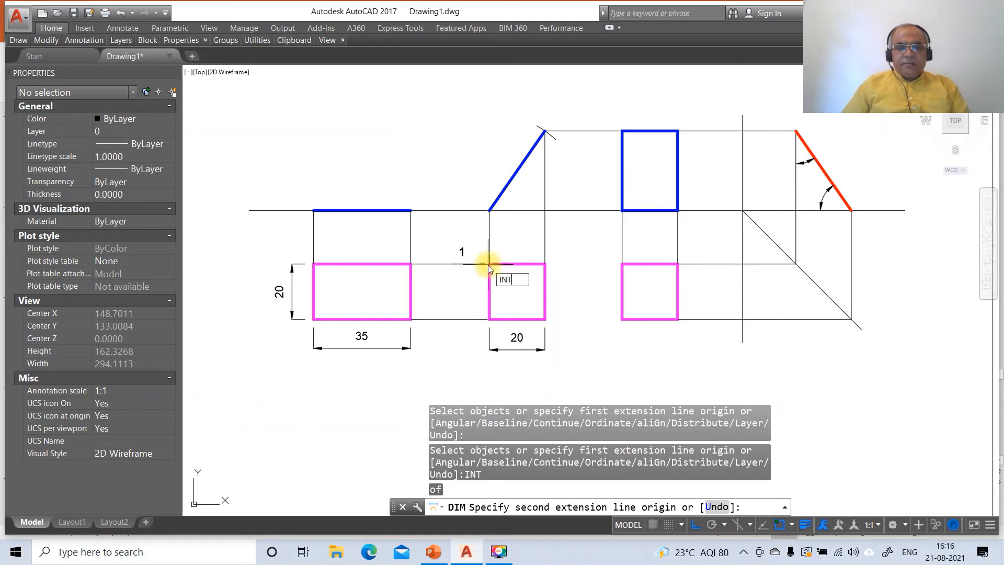
pyautogui.press('Return')
pyautogui.click(489, 318)
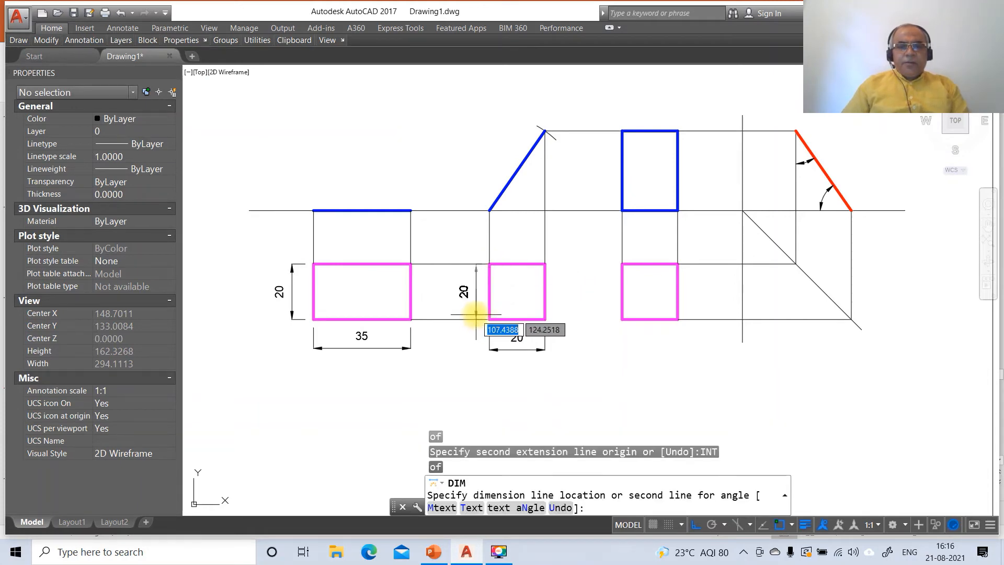
pyautogui.click(476, 308)
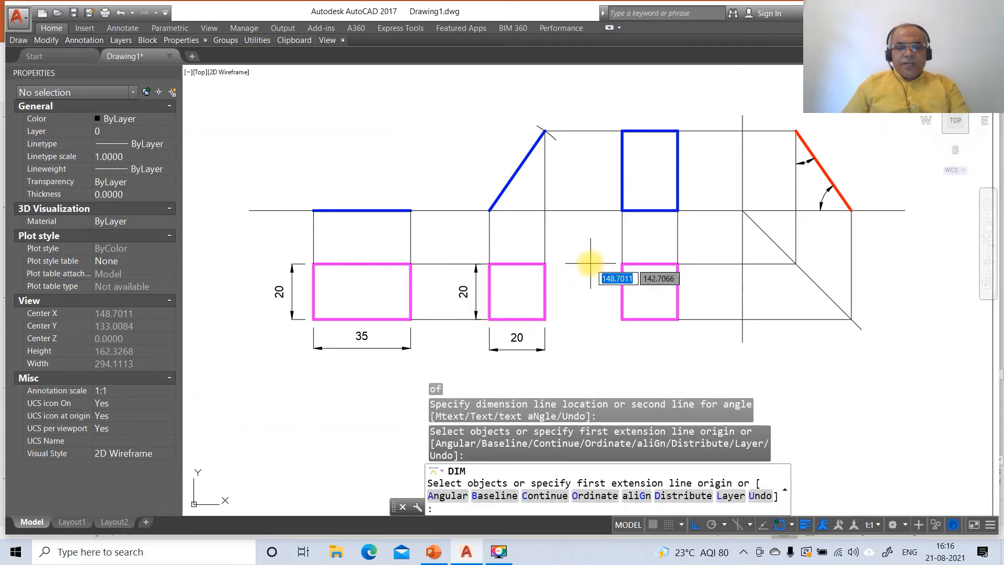
# Dimension the height of the magenta square beneath the blue rectangle between its left corner intersections, placing the dimension line just left of the square.
pyautogui.write('INT')
pyautogui.press('Return')
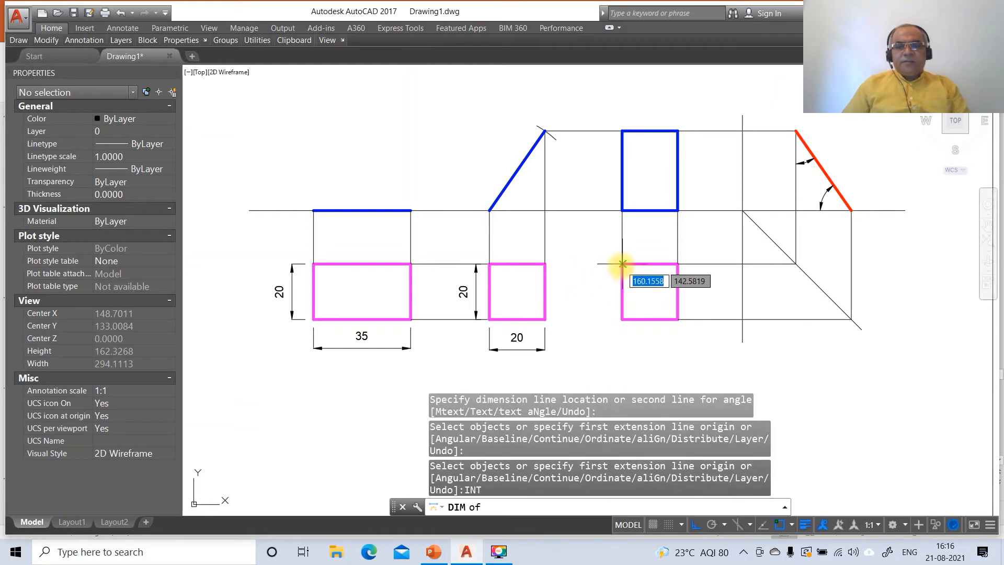
pyautogui.click(623, 264)
pyautogui.write('INT')
pyautogui.press('Return')
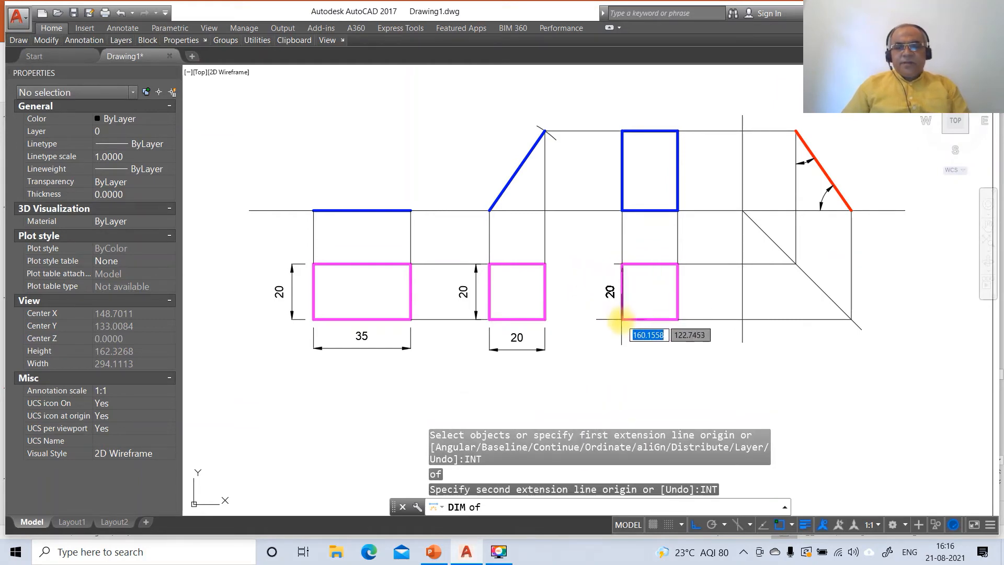
pyautogui.click(620, 317)
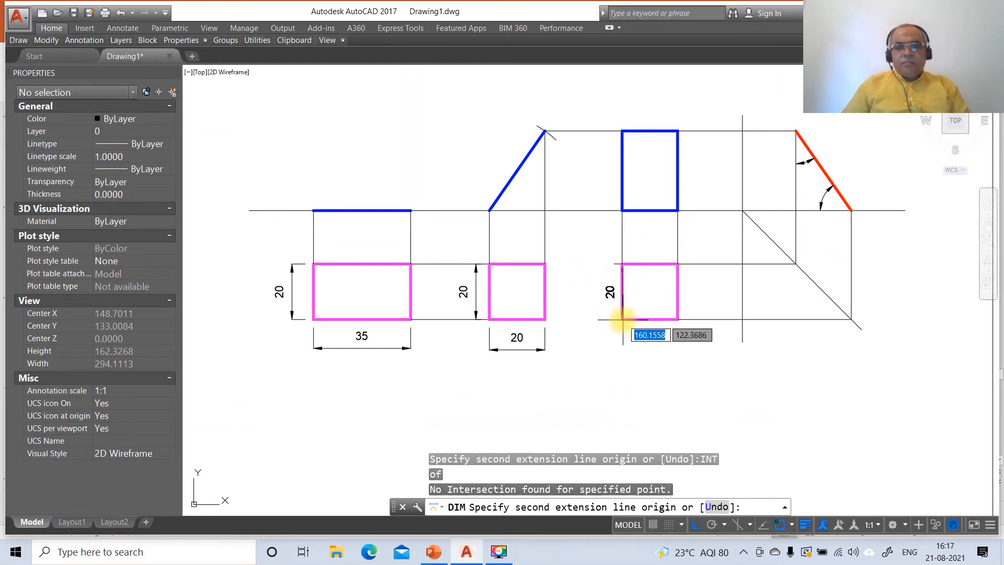
pyautogui.write('INT')
pyautogui.press('Return')
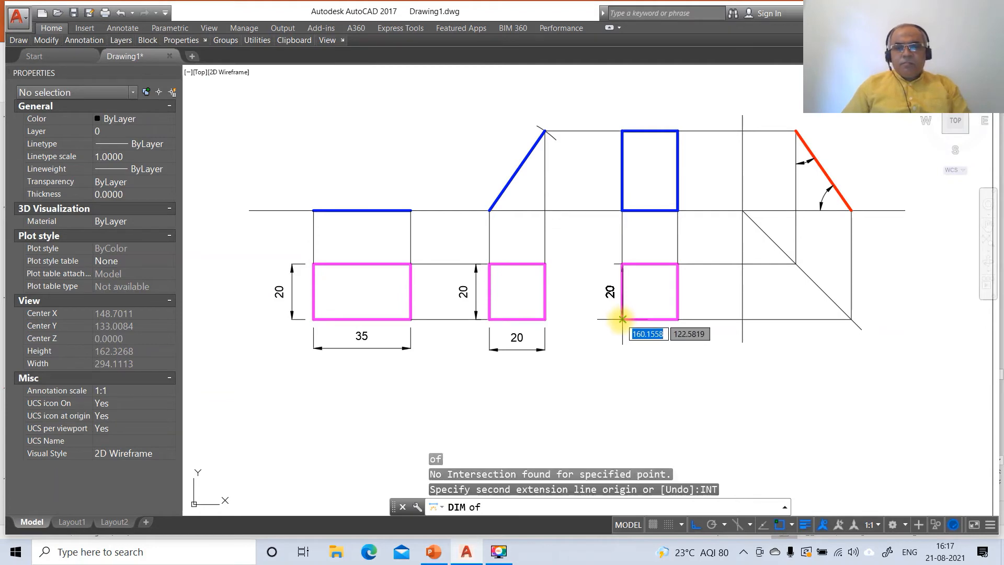
pyautogui.click(622, 318)
pyautogui.click(602, 306)
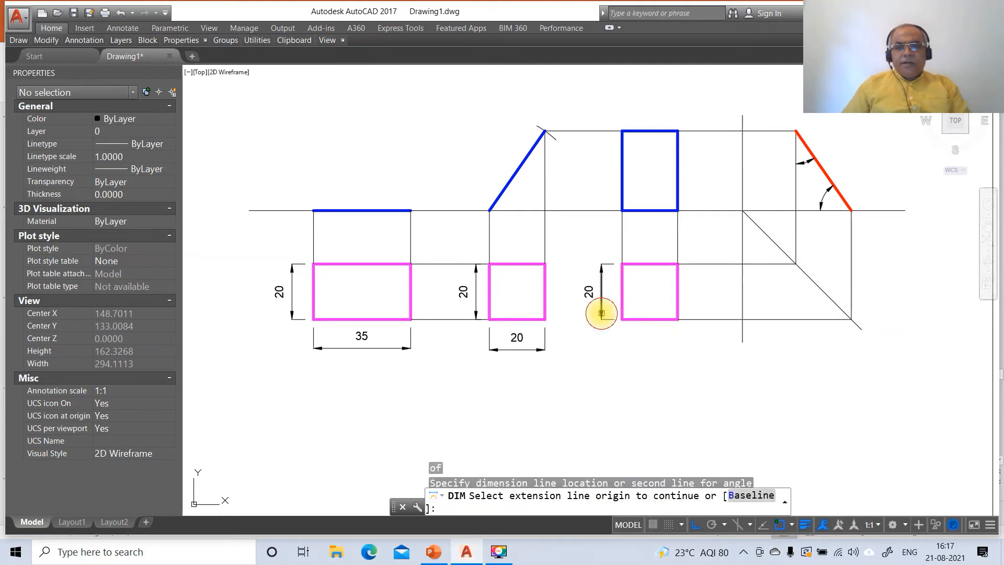
# Dimension the bottom edge of that magenta square between its corner intersections, placing the dimension line below it, and end the dimension command.
pyautogui.write('INT')
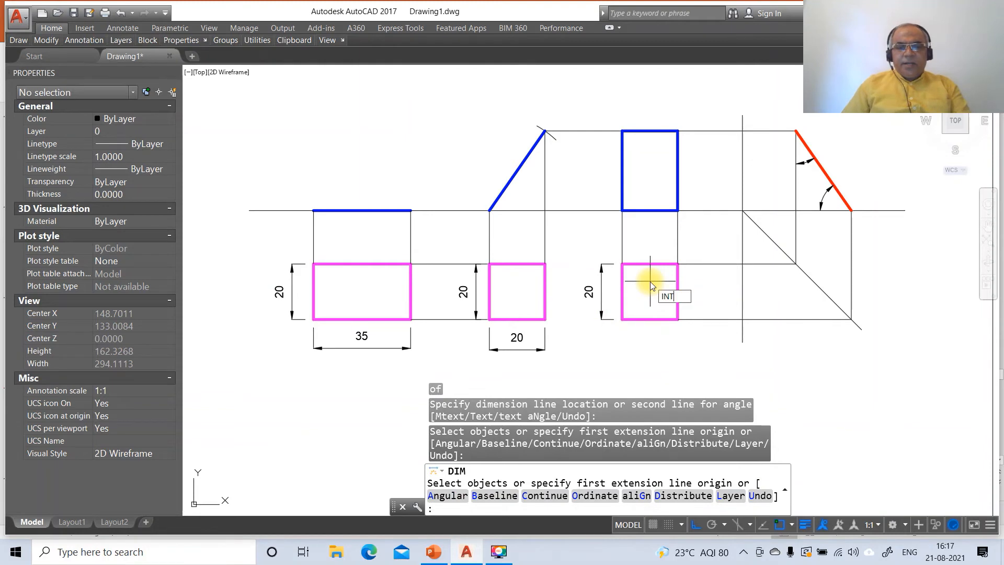
pyautogui.press('Return')
pyautogui.click(621, 321)
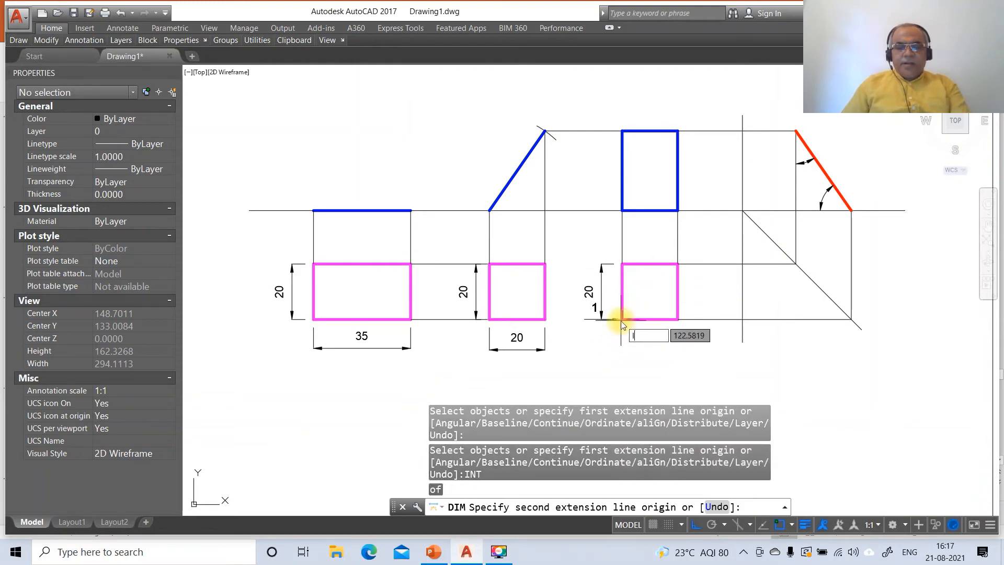
pyautogui.write('INT')
pyautogui.press('Return')
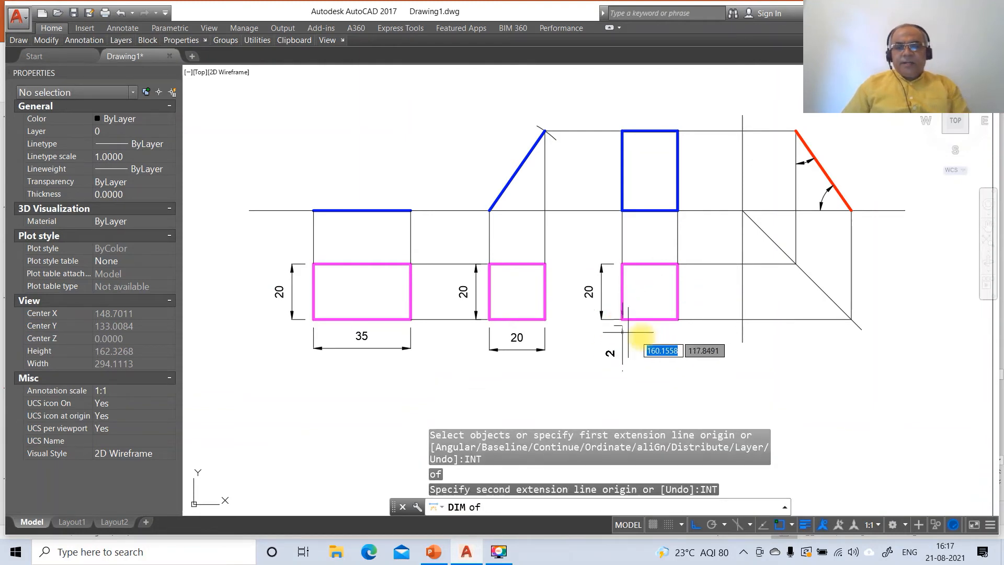
pyautogui.click(678, 320)
pyautogui.click(672, 346)
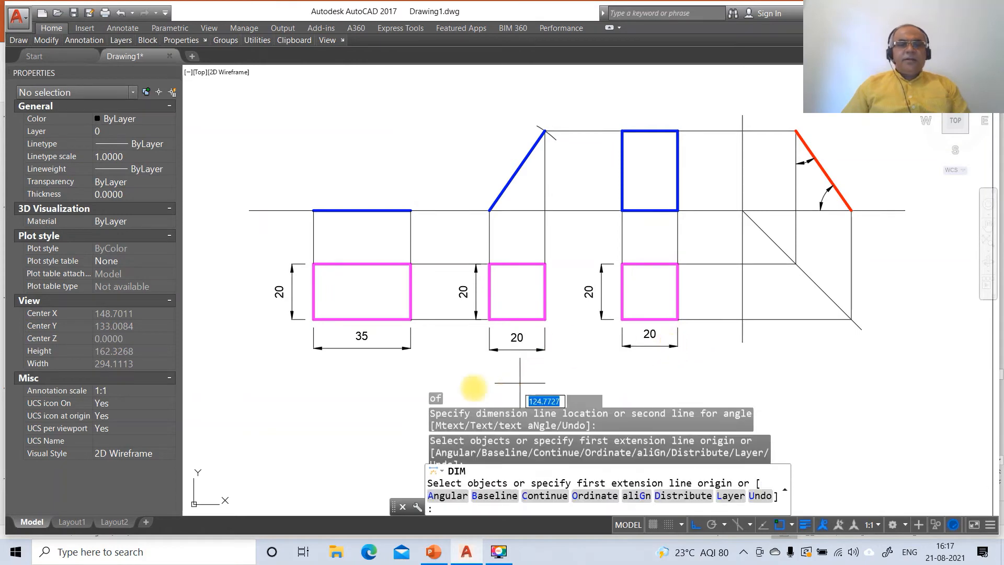
pyautogui.press('Escape')
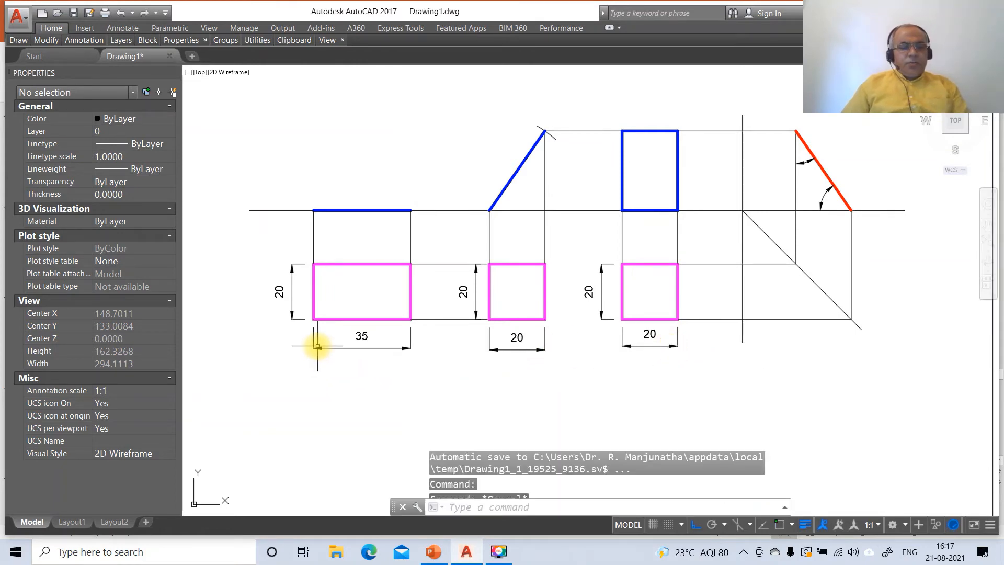
# Place the single-line text X with height 3 and the default rotation at the left end of the horizontal reference line.
pyautogui.write('DT')
pyautogui.press('Return')
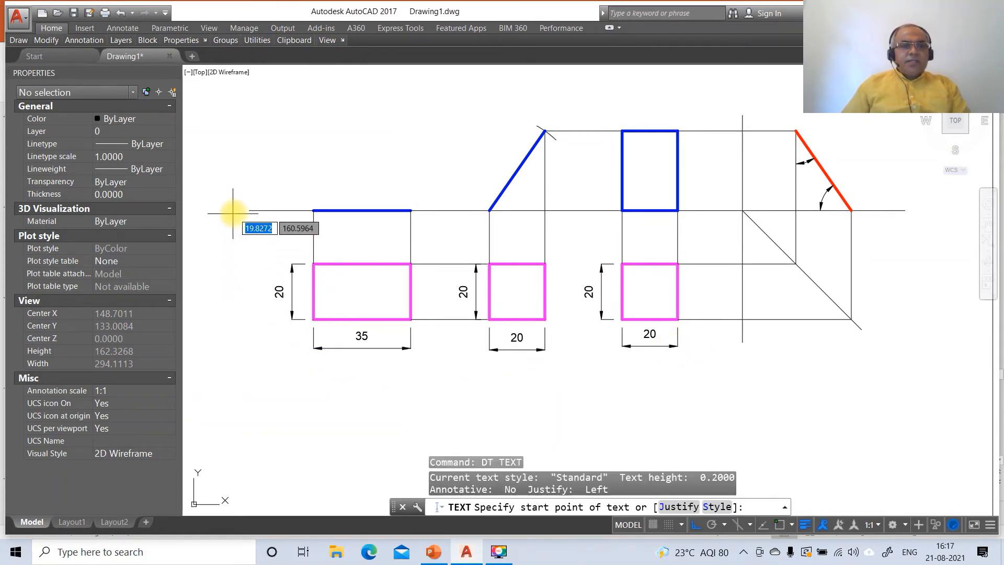
pyautogui.click(235, 213)
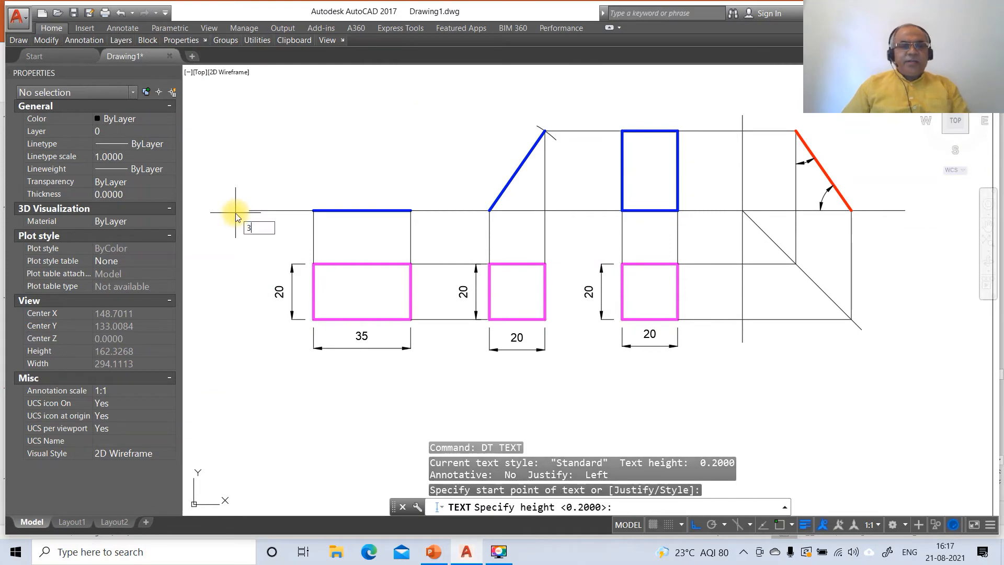
pyautogui.write('3')
pyautogui.press('Return')
pyautogui.press('Return')
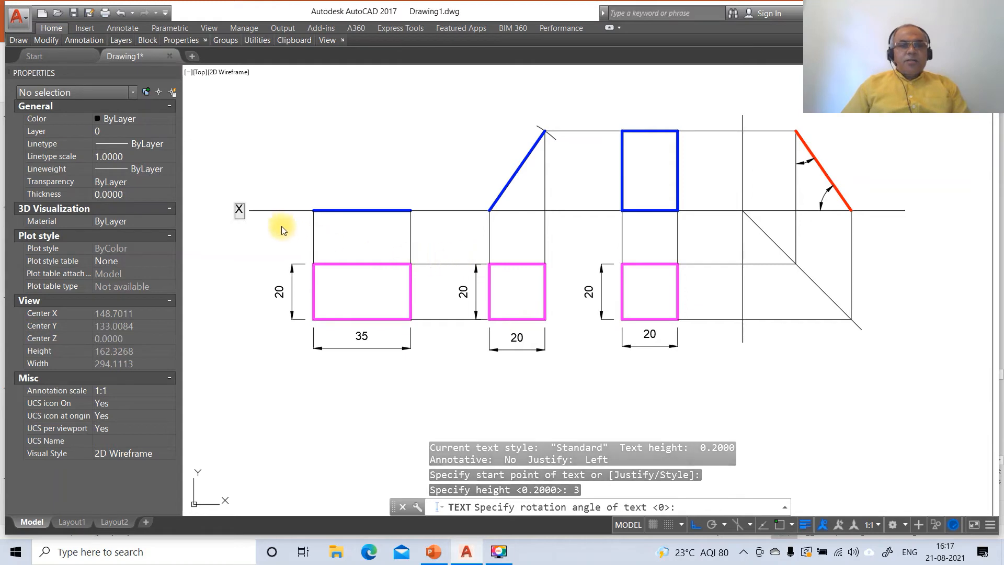
# Add the labels VP above and HP below the reference line's left end, and X1 and Y1 at the vertical reference line's ends.
pyautogui.click(254, 203)
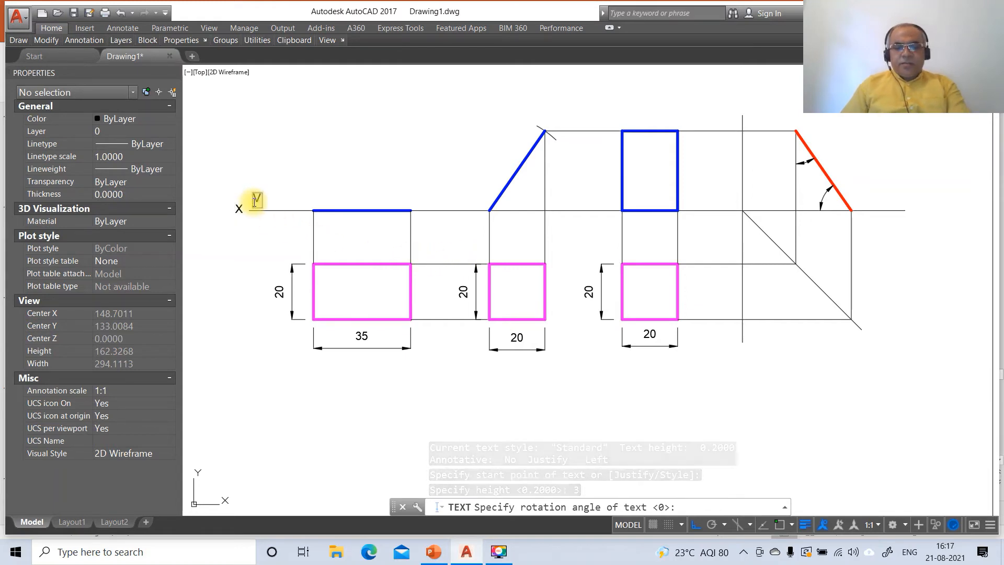
pyautogui.write('VP')
pyautogui.press('Return')
pyautogui.press('Return')
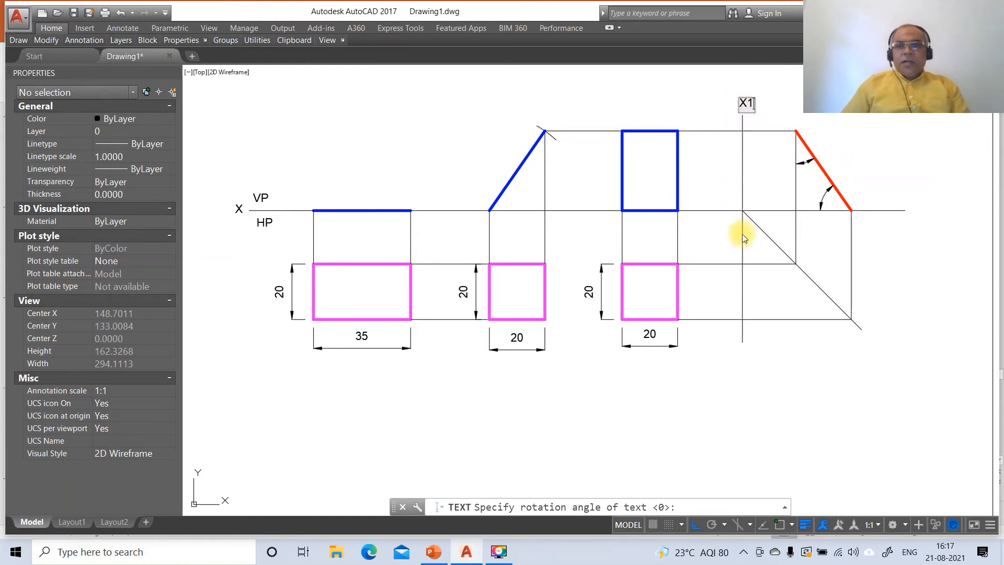
pyautogui.click(744, 355)
pyautogui.write('Y1')
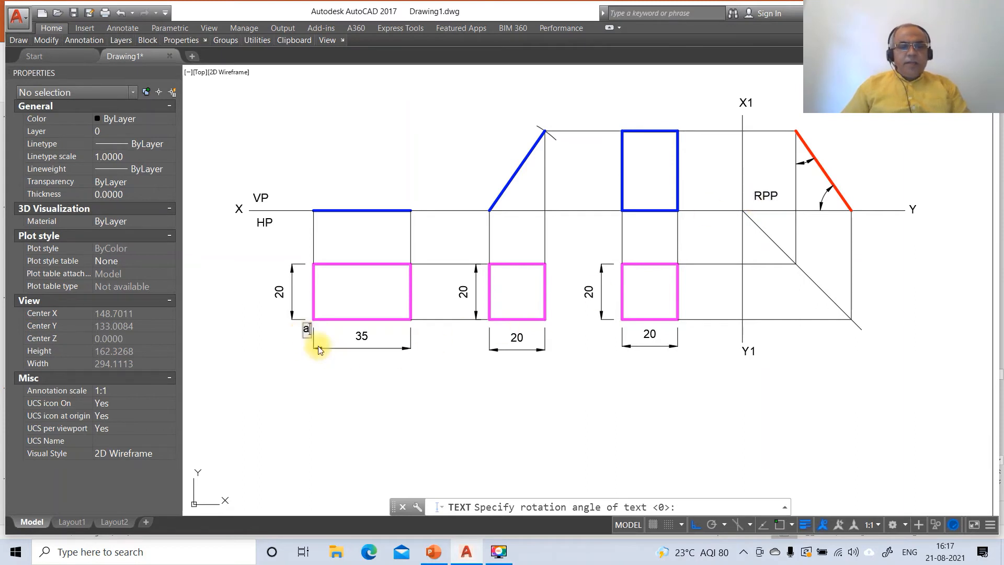
# Label the remaining magenta rectangle corners b, c and d and the blue line's ends a' (d') and b' (c'), ending the text command.
pyautogui.click(413, 335)
pyautogui.write('b')
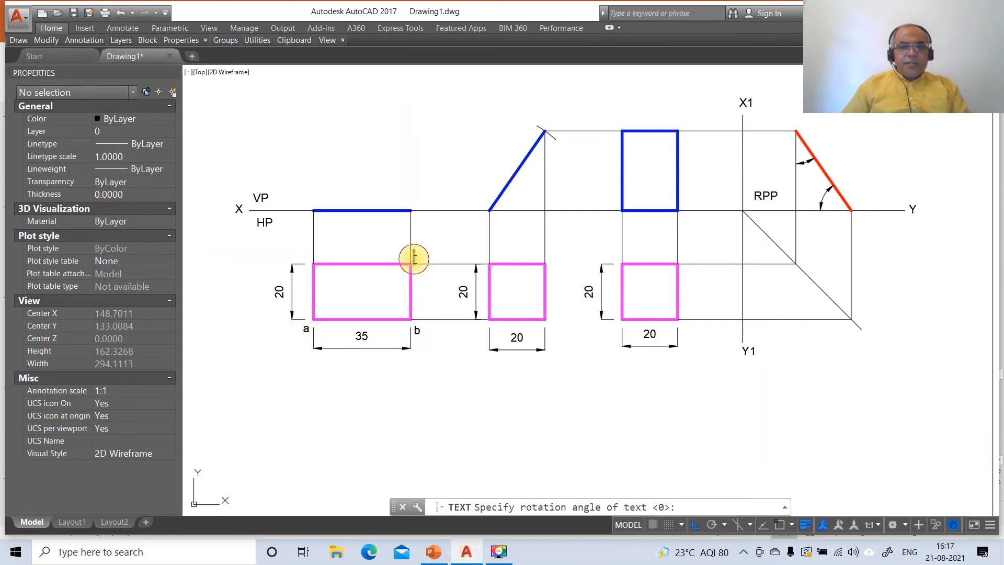
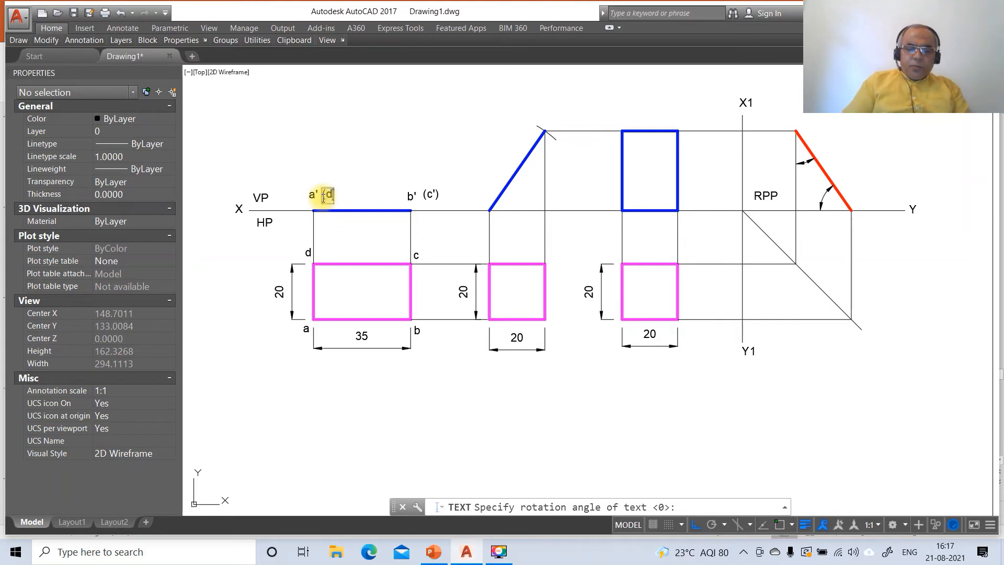
pyautogui.press('Return')
pyautogui.press('Return')
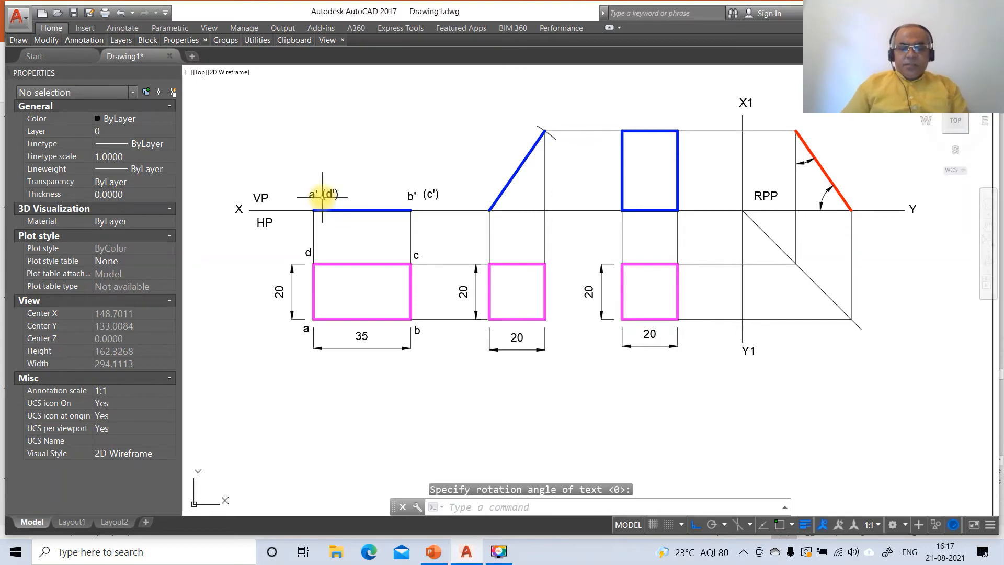
# Turn Ortho off and move the X label slightly closer to the left end of the horizontal reference line.
pyautogui.write('m')
pyautogui.press('Return')
pyautogui.click(701, 526)
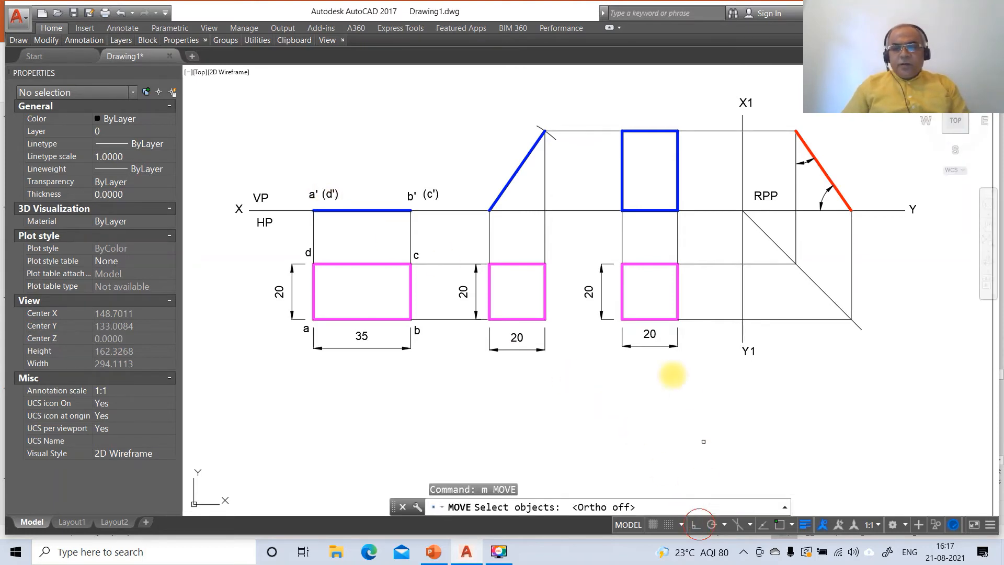
pyautogui.click(239, 209)
pyautogui.press('Return')
pyautogui.click(235, 273)
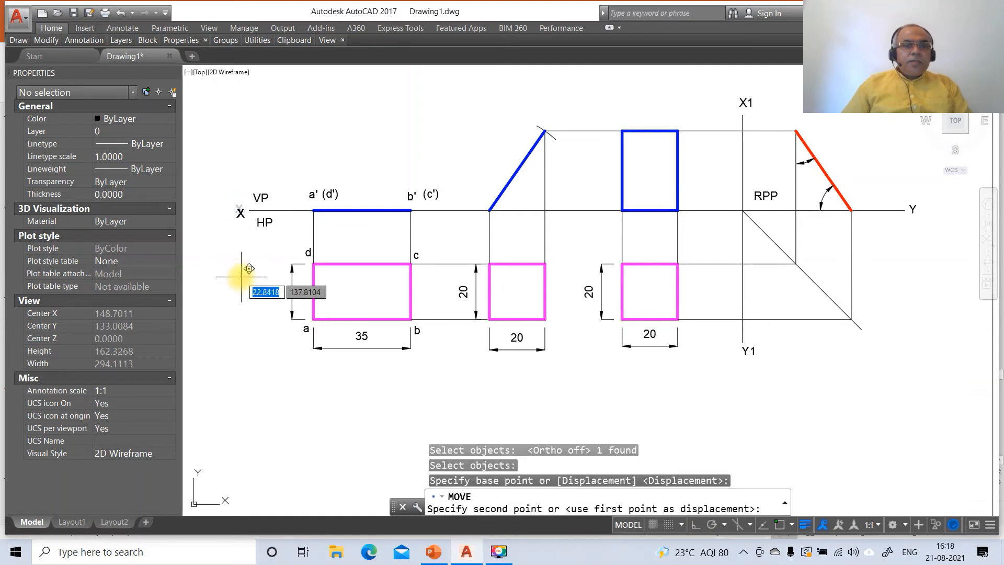
pyautogui.click(252, 264)
# Move the VP label slightly down and the HP label slightly up so both sit closer to the horizontal reference line.
pyautogui.press('Return')
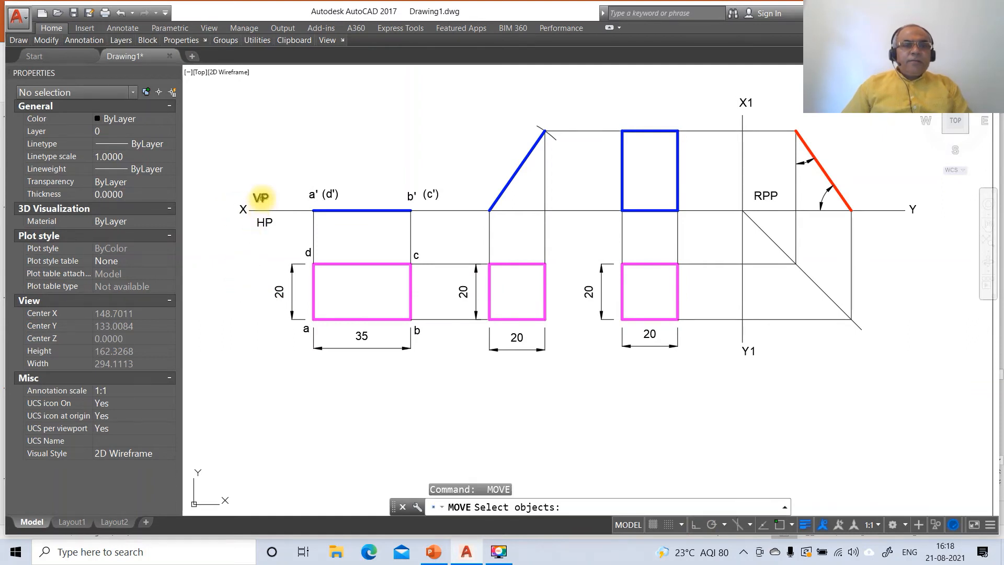
pyautogui.click(261, 197)
pyautogui.press('Return')
pyautogui.click(286, 224)
pyautogui.click(289, 227)
pyautogui.press('Return')
pyautogui.click(264, 222)
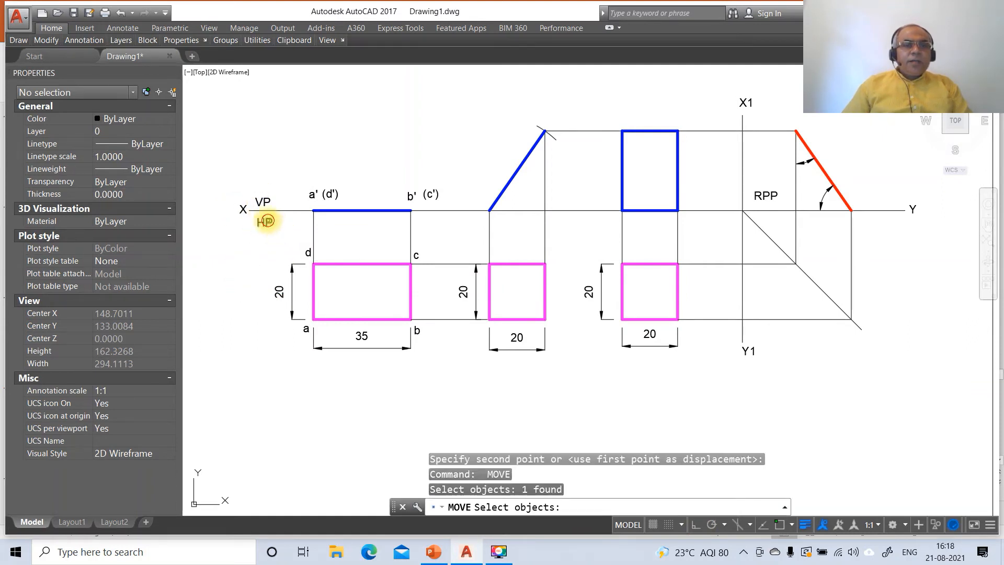
pyautogui.press('Return')
pyautogui.click(290, 246)
pyautogui.click(282, 250)
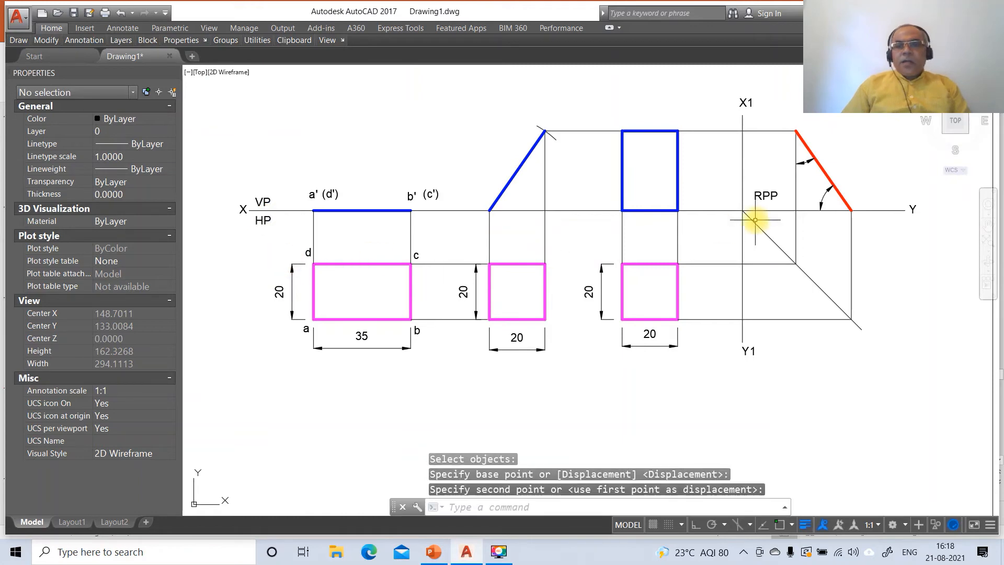
# Move the RPP label closer to the reference lines' intersection and the X1 label closer to the vertical reference line's upper end.
pyautogui.press('Return')
pyautogui.click(766, 196)
pyautogui.press('Return')
pyautogui.click(790, 244)
pyautogui.click(785, 248)
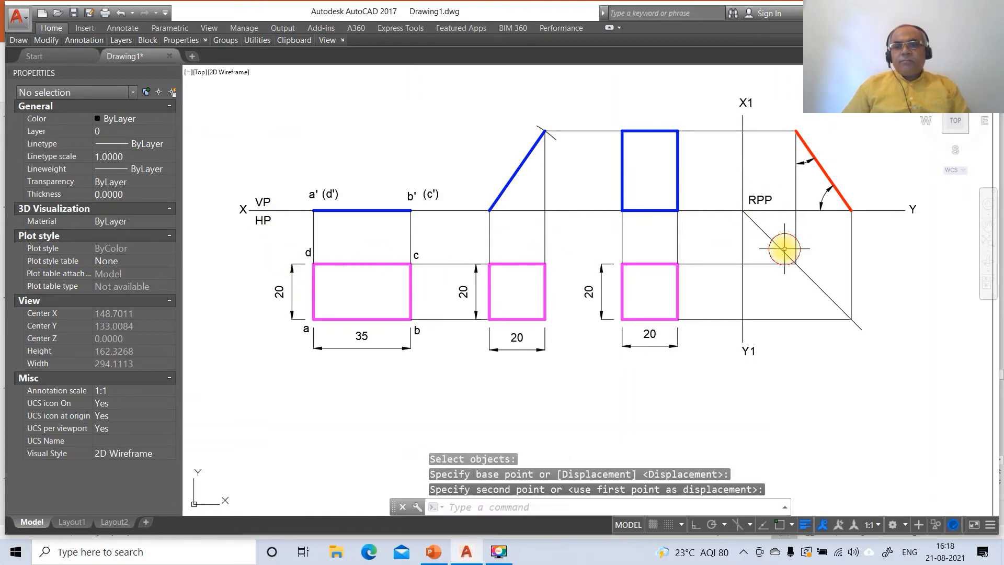
pyautogui.press('Return')
pyautogui.click(744, 102)
pyautogui.press('Return')
pyautogui.click(772, 125)
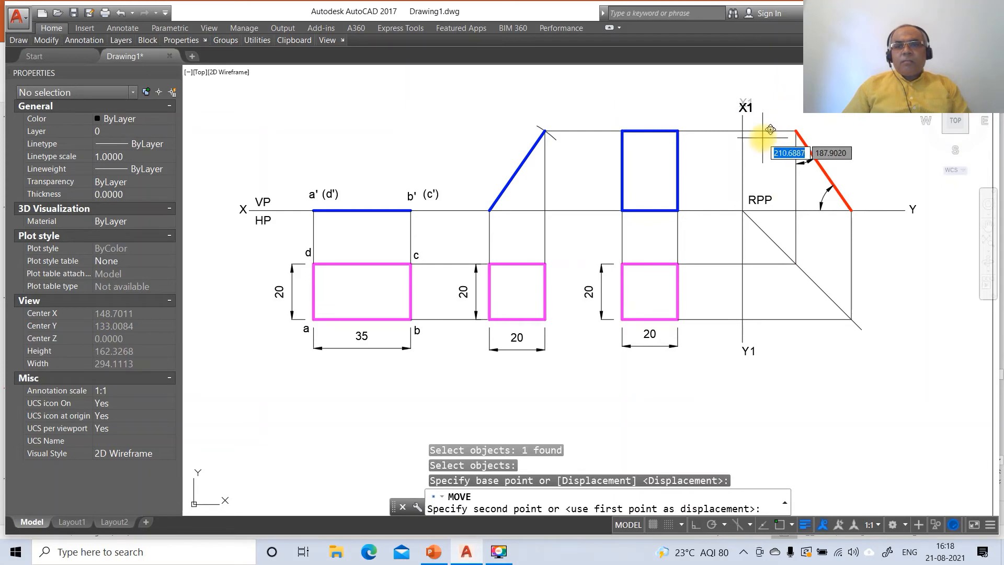
pyautogui.click(770, 129)
# Move the Y label closer to the horizontal reference line's right end and shift the Y1 label left beneath the vertical reference line.
pyautogui.press('Return')
pyautogui.click(913, 210)
pyautogui.press('Return')
pyautogui.click(936, 226)
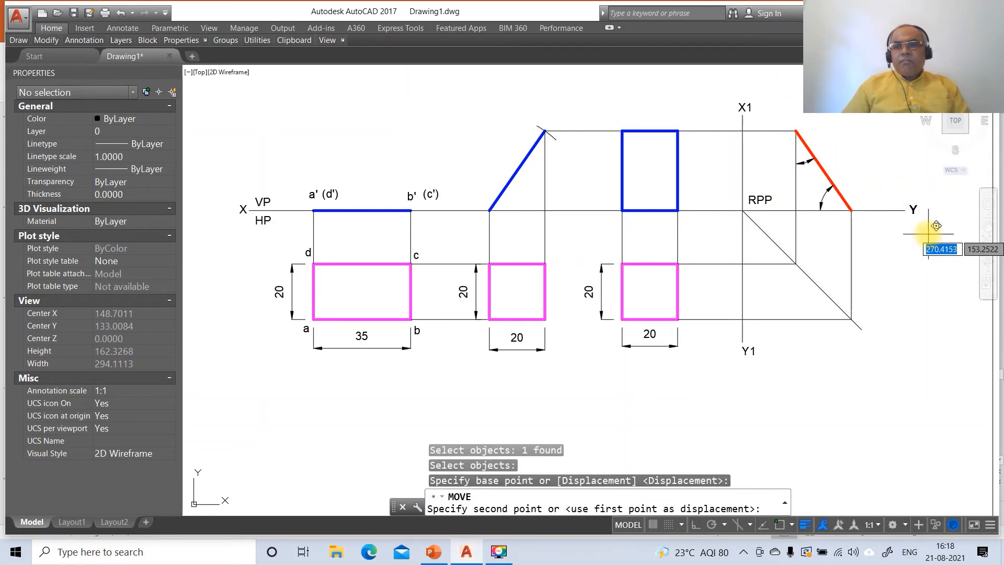
pyautogui.click(934, 225)
pyautogui.press('Return')
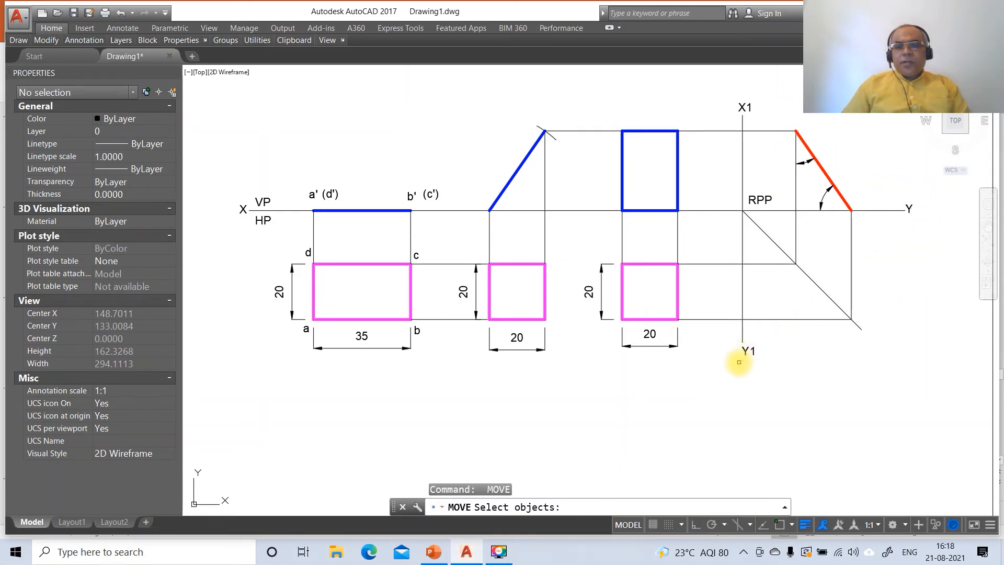
pyautogui.click(746, 351)
pyautogui.press('Return')
pyautogui.click(756, 378)
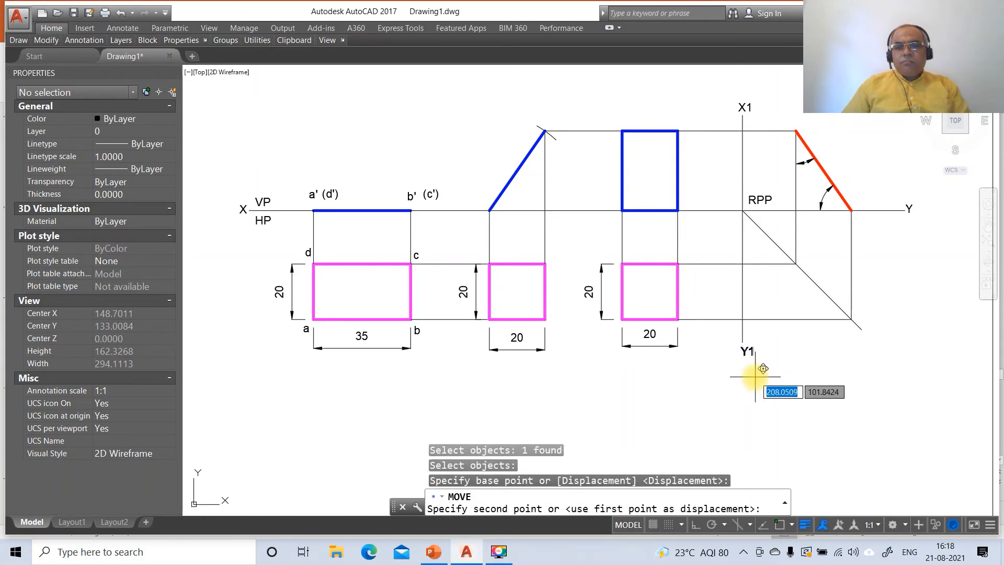
pyautogui.click(763, 368)
# Move the labels a and b slightly closer to the lower corners of the leftmost magenta rectangle.
pyautogui.press('Return')
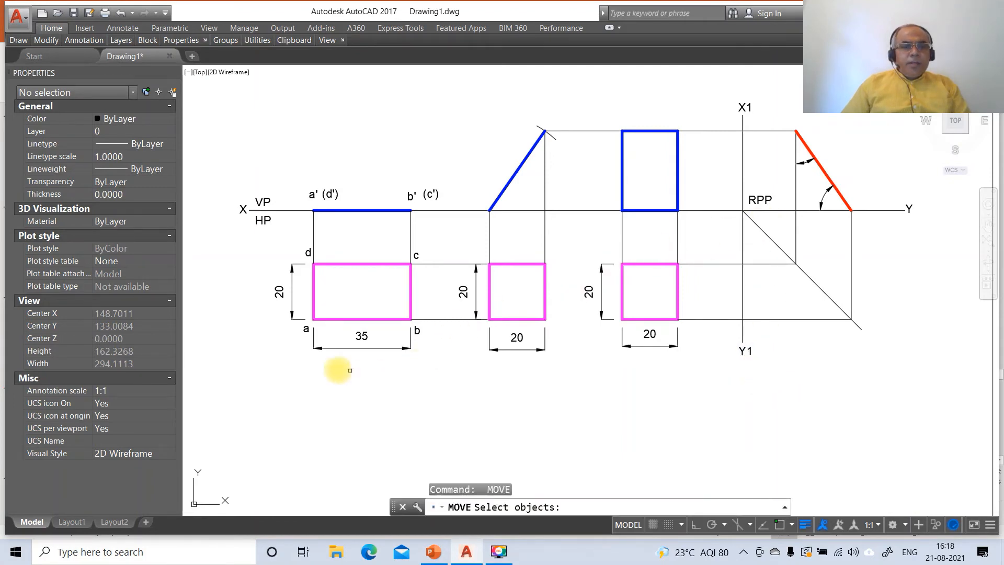
pyautogui.click(306, 329)
pyautogui.press('Return')
pyautogui.click(317, 376)
pyautogui.click(319, 373)
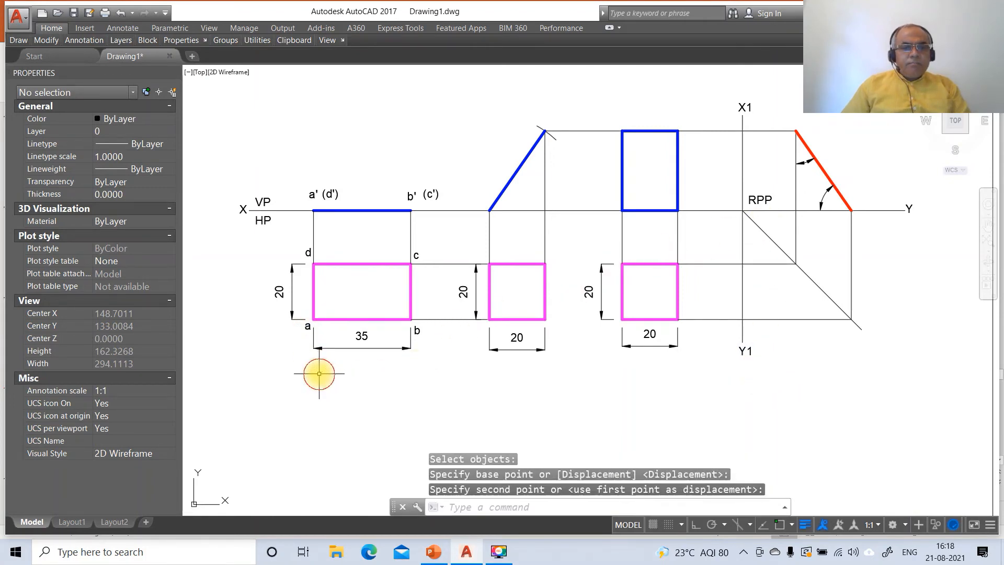
pyautogui.press('Return')
pyautogui.click(420, 330)
pyautogui.press('Return')
pyautogui.click(440, 354)
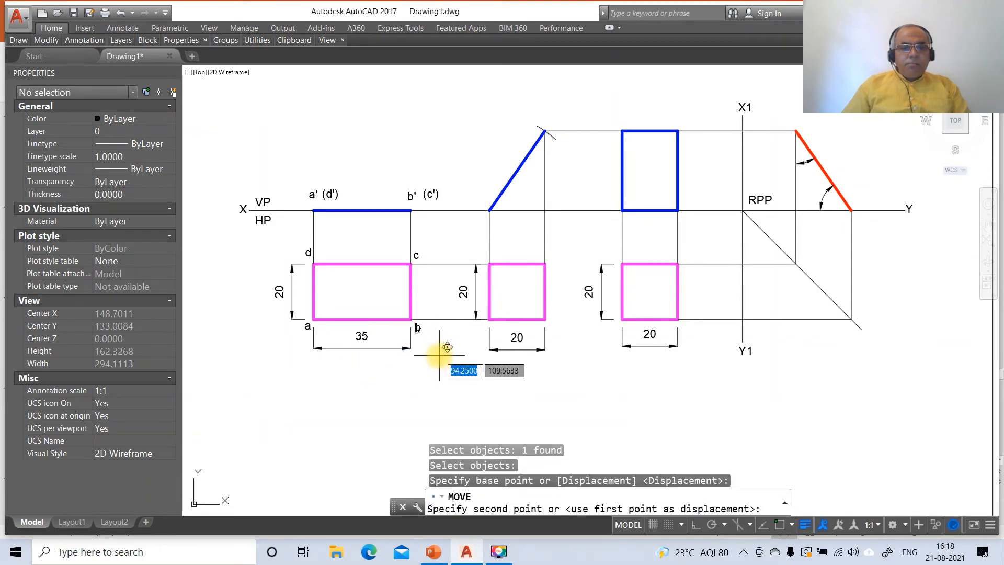
pyautogui.click(438, 355)
# Move the labels c and d slightly closer to the upper corners of the leftmost magenta rectangle.
pyautogui.press('Return')
pyautogui.click(416, 256)
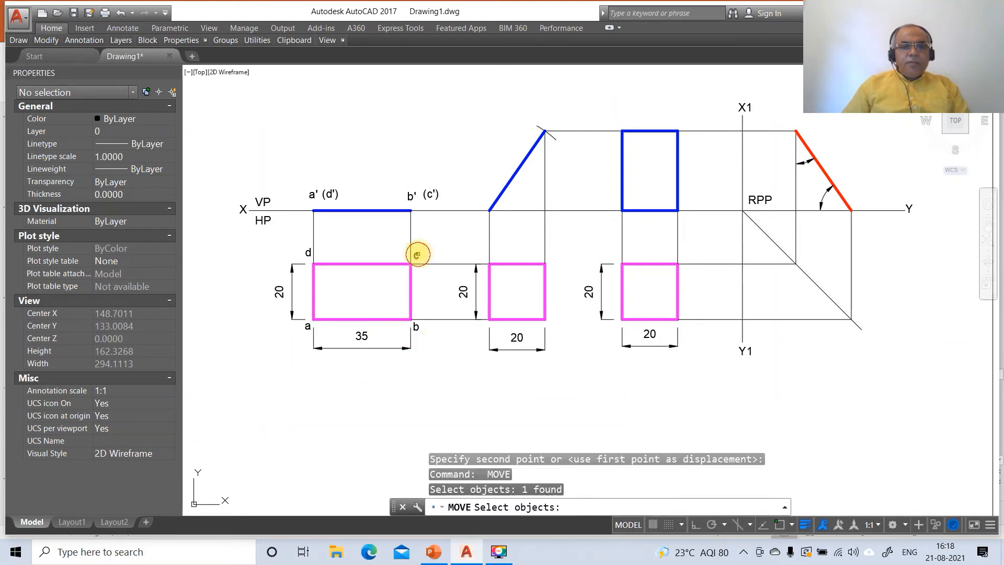
pyautogui.press('Return')
pyautogui.click(439, 300)
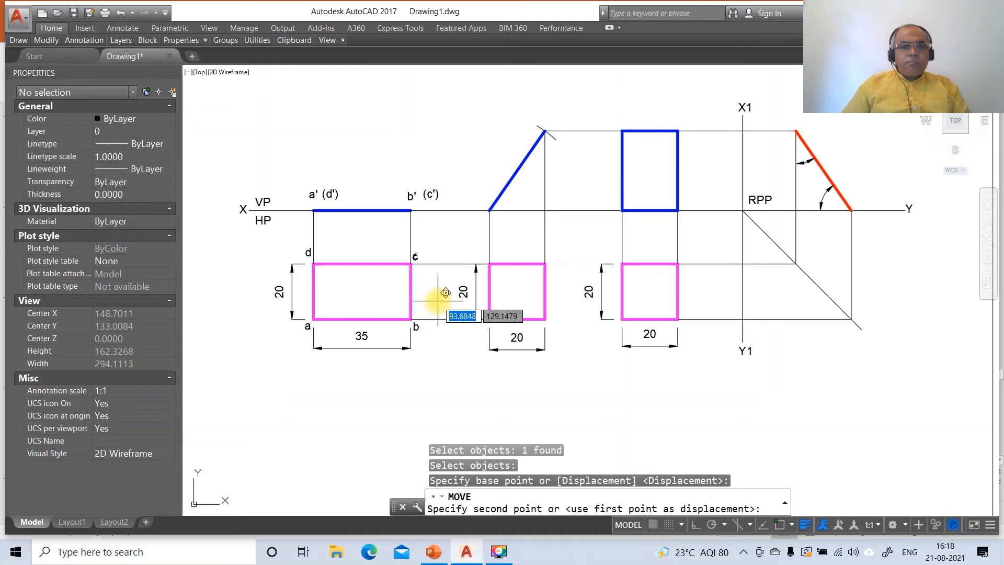
pyautogui.click(438, 301)
pyautogui.press('Return')
pyautogui.click(309, 253)
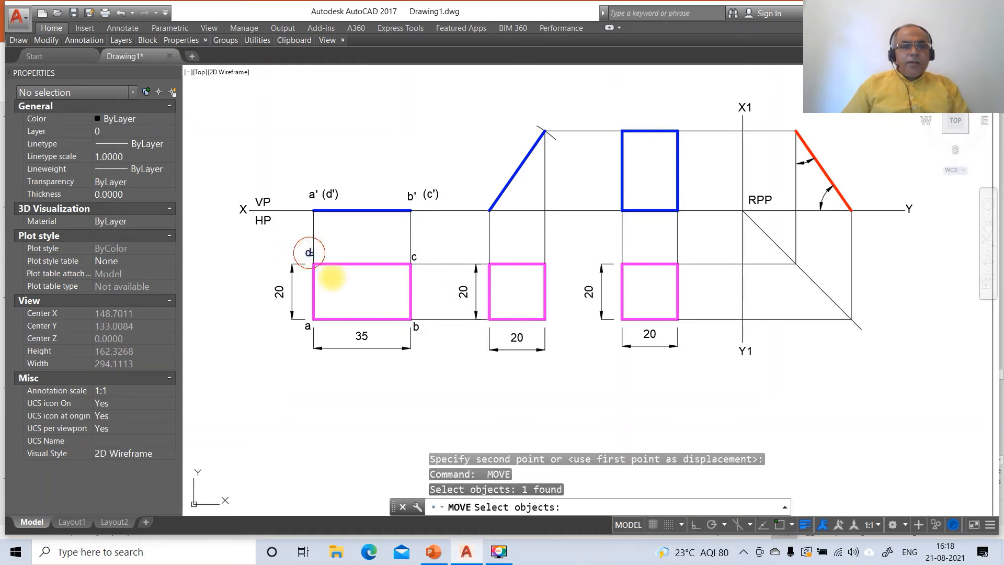
pyautogui.press('Return')
pyautogui.click(343, 280)
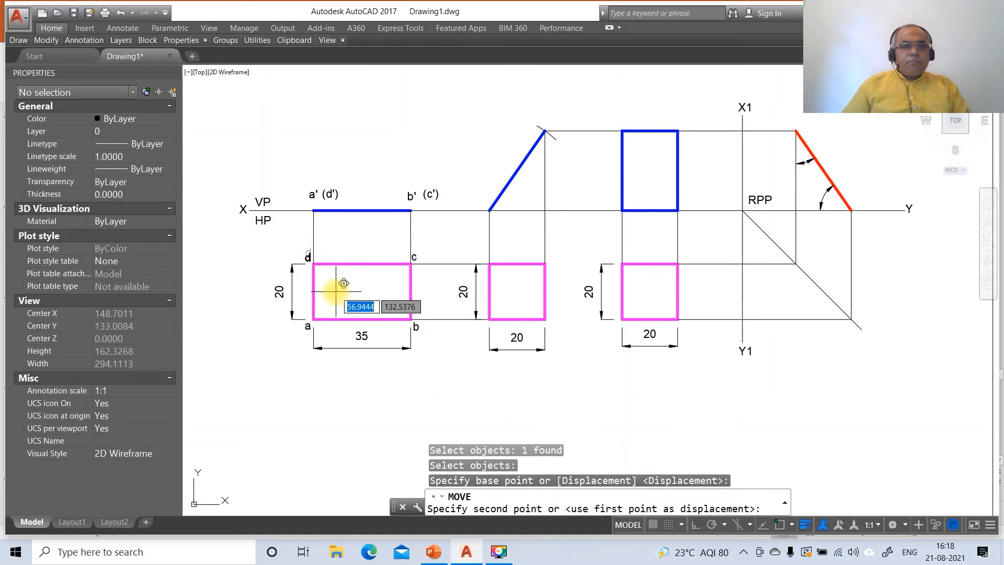
pyautogui.click(338, 286)
# Move the a' label down toward the horizontal blue line's left end and place the (d') label just left of it.
pyautogui.press('Return')
pyautogui.click(312, 195)
pyautogui.press('Return')
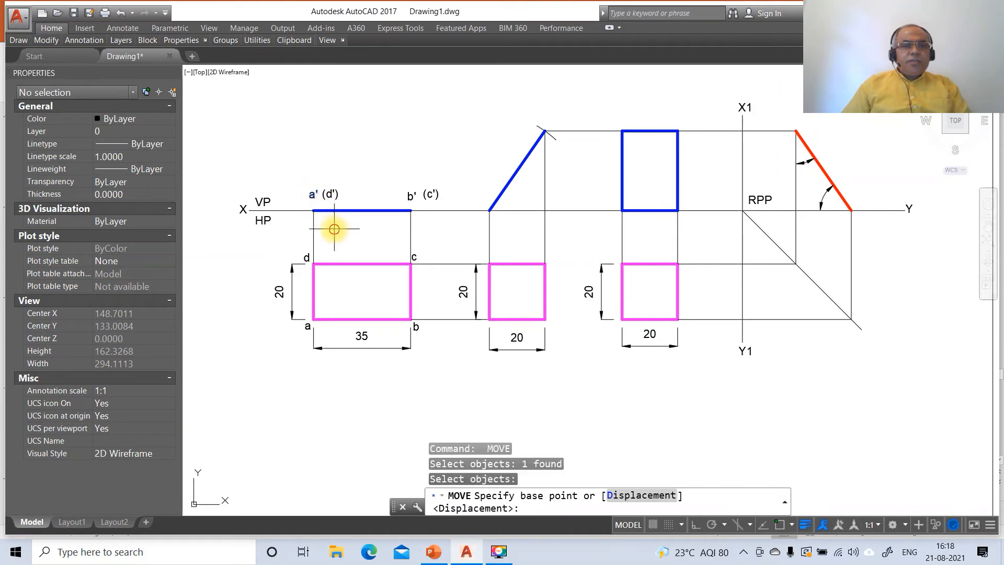
pyautogui.click(331, 223)
pyautogui.click(330, 230)
pyautogui.press('Return')
pyautogui.click(322, 192)
pyautogui.press('Return')
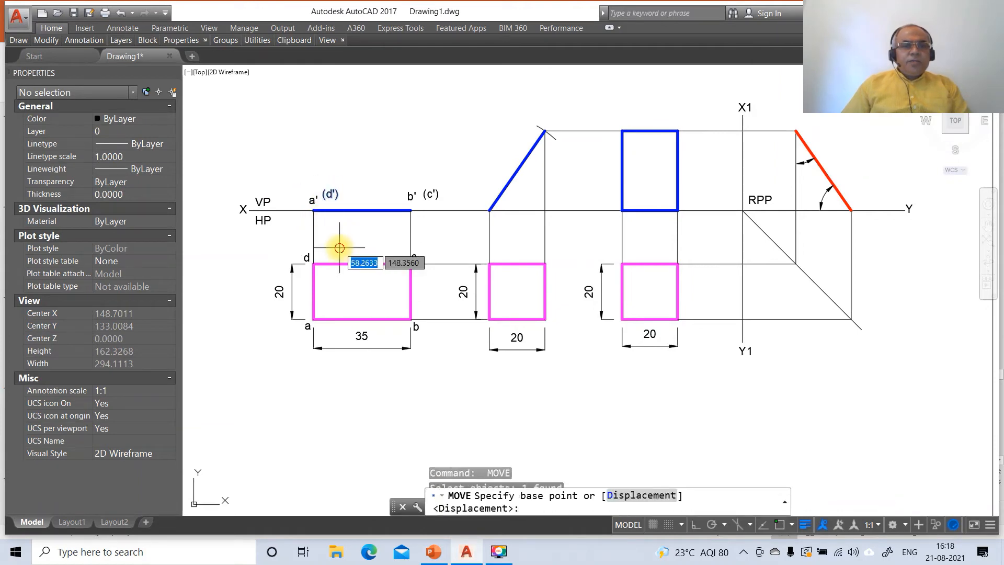
pyautogui.click(337, 248)
pyautogui.click(308, 255)
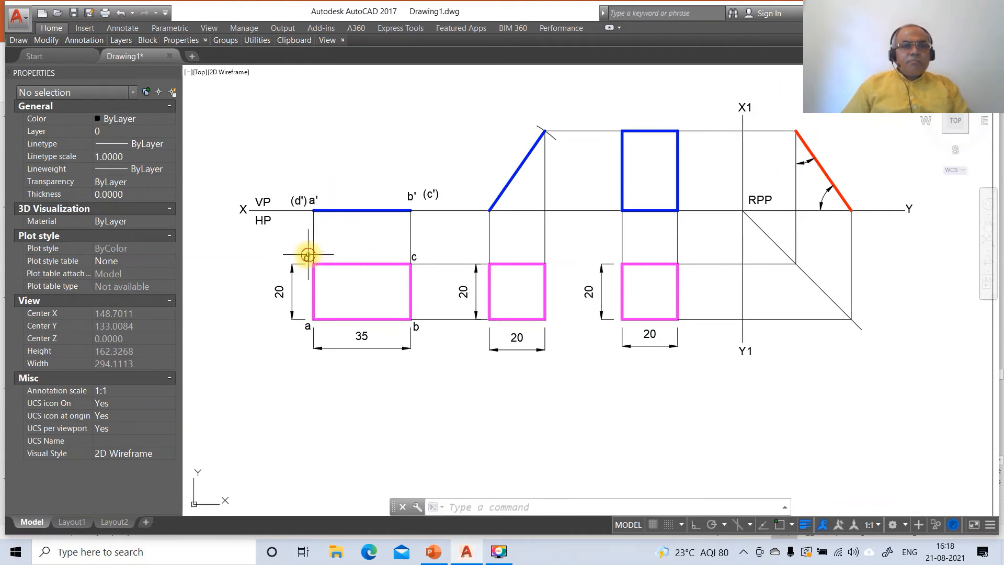
# Move the b' label down toward the horizontal blue line's right end and place the (c') label directly beside it.
pyautogui.press('Return')
pyautogui.click(410, 195)
pyautogui.press('Return')
pyautogui.click(429, 240)
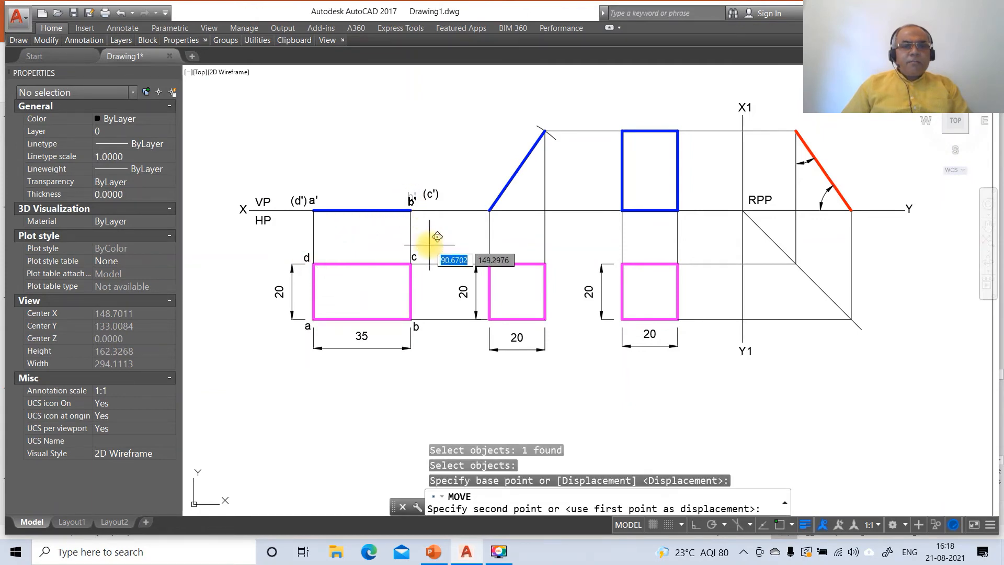
pyautogui.click(427, 241)
pyautogui.press('Return')
pyautogui.click(430, 194)
pyautogui.press('Return')
pyautogui.click(450, 224)
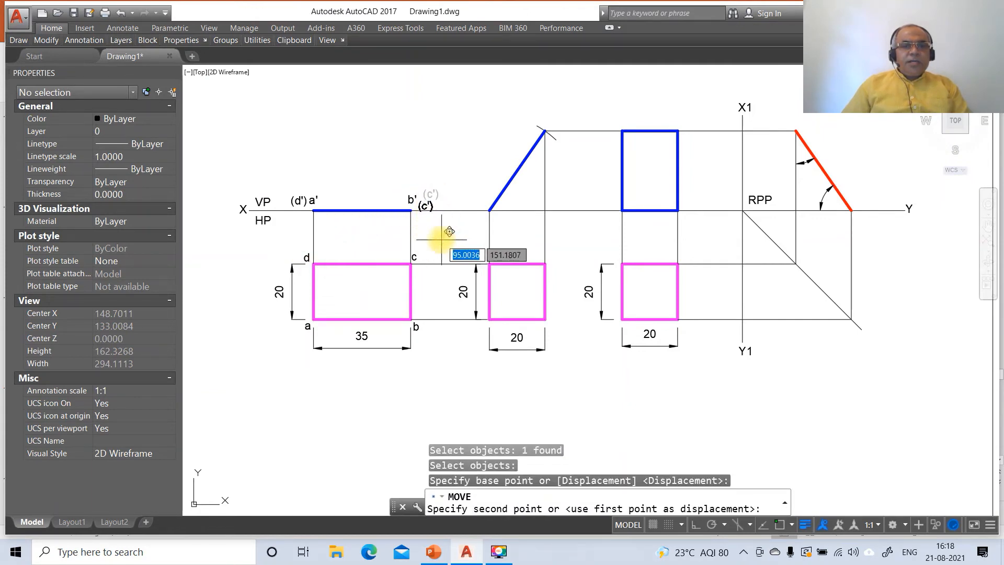
pyautogui.click(443, 226)
# Assign the labels VP, (d'), a', b' and (c') above the reference line to layer FV.
pyautogui.click(449, 177)
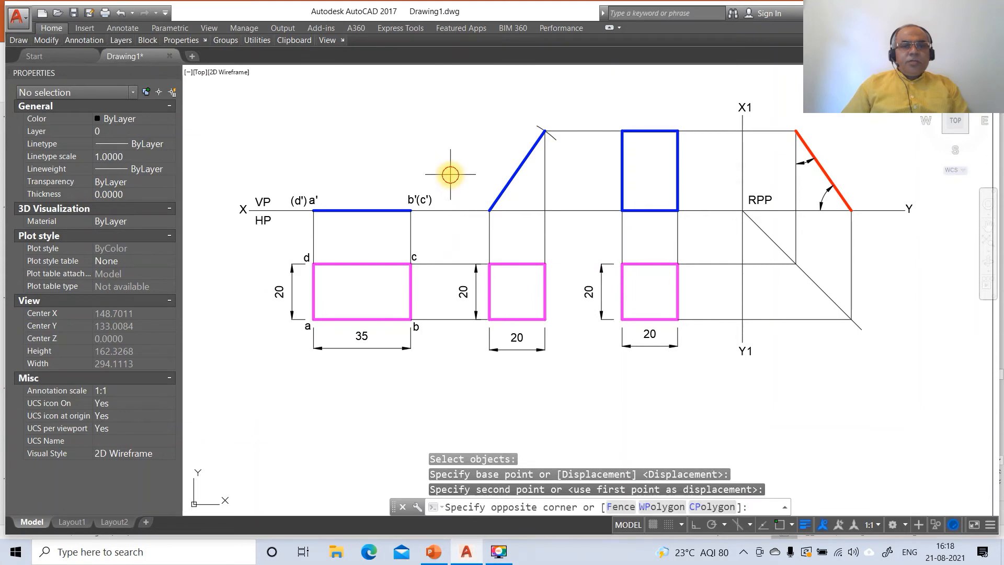
pyautogui.click(254, 201)
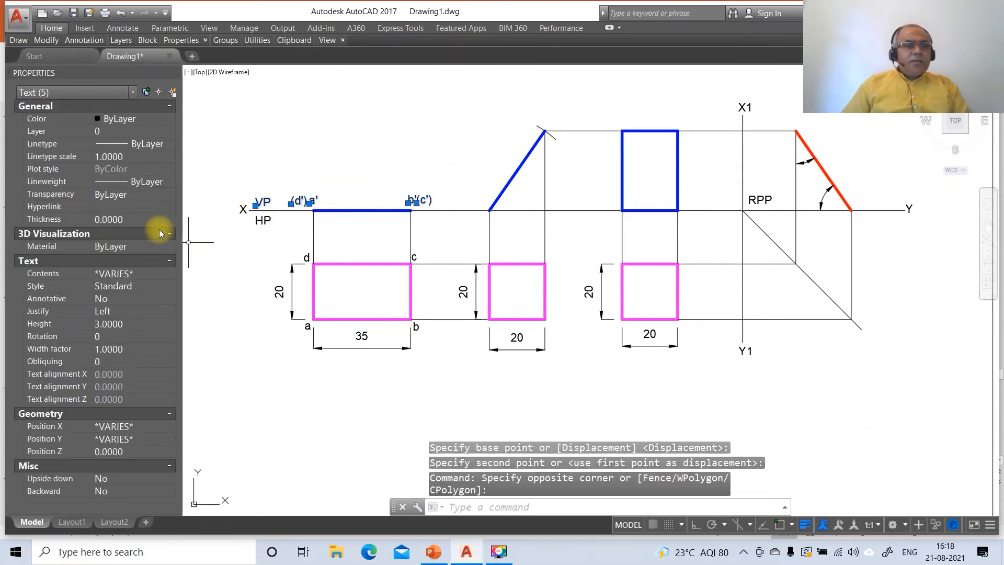
pyautogui.click(170, 130)
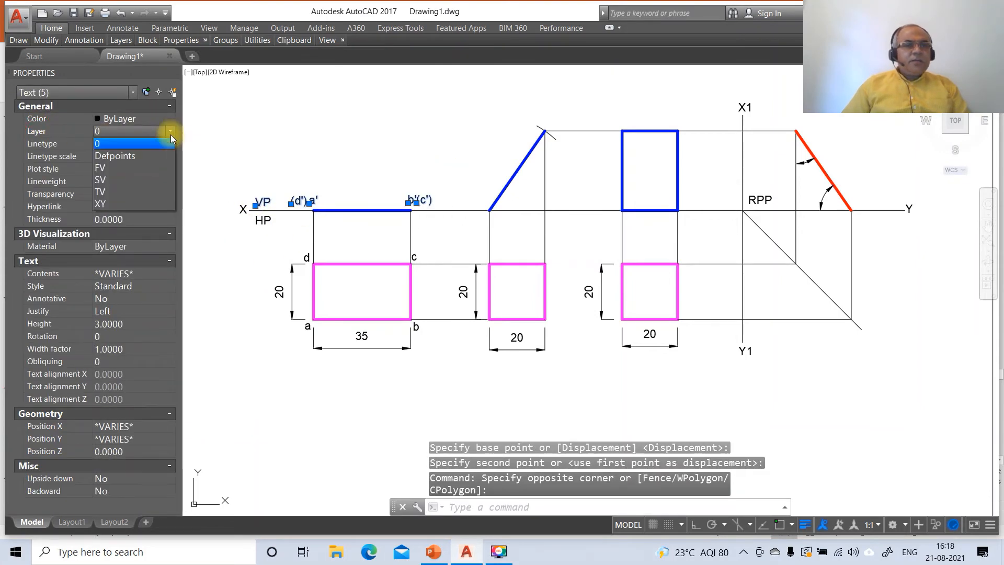
pyautogui.click(130, 159)
pyautogui.press('Escape')
pyautogui.press('Escape')
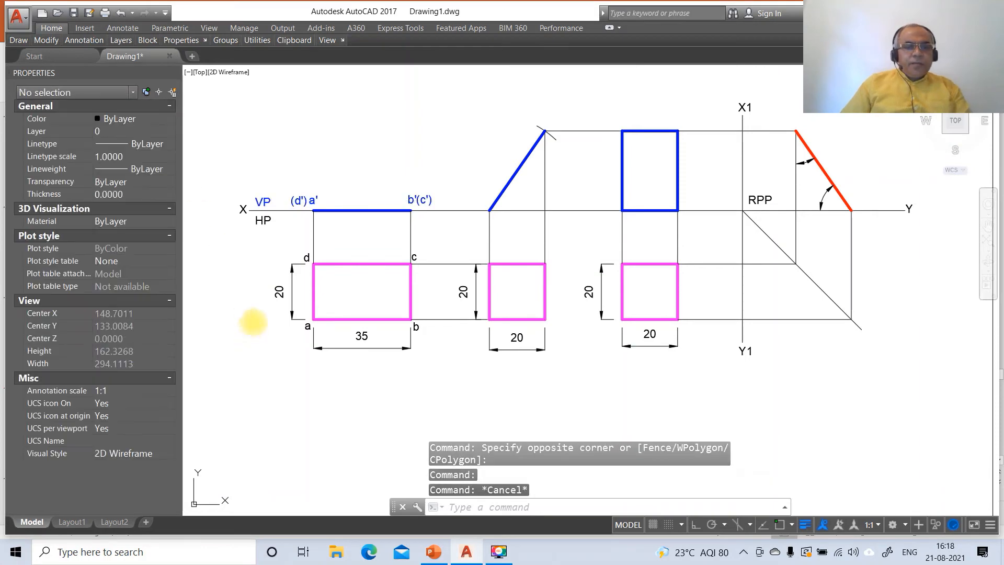
# Assign the HP label and the corner labels a, b, c and d of the leftmost magenta rectangle to layer TV.
pyautogui.click(265, 222)
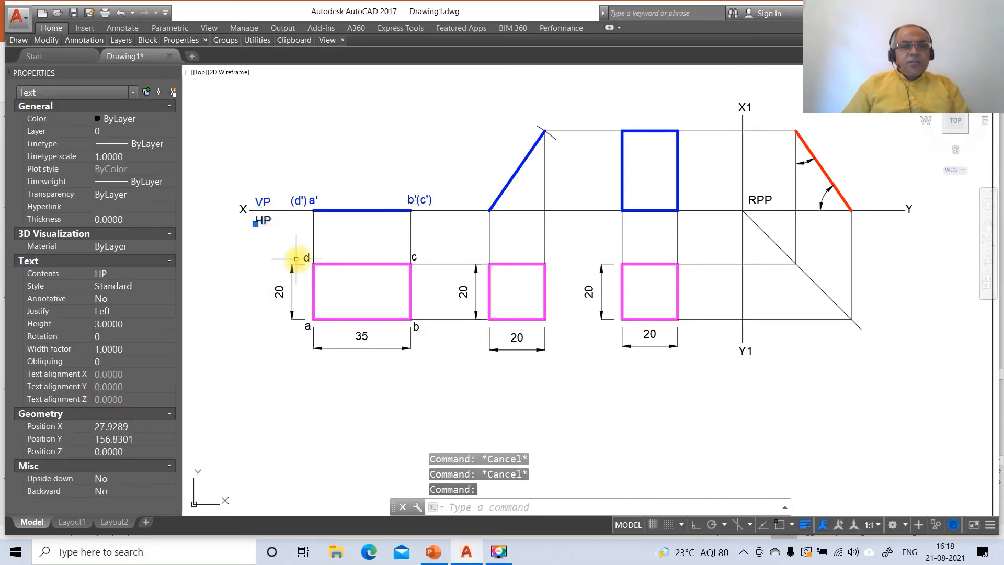
pyautogui.click(305, 258)
pyautogui.click(307, 327)
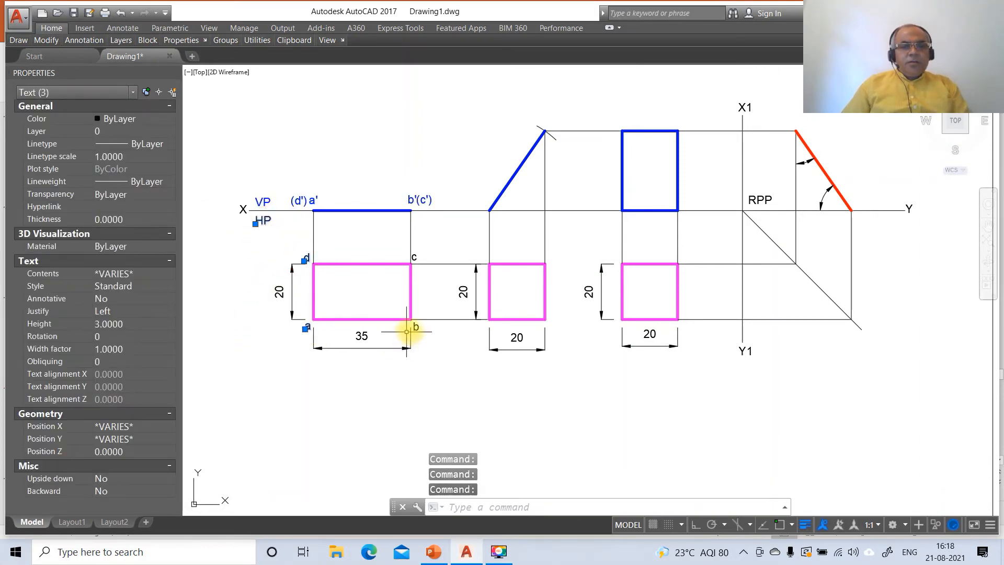
pyautogui.click(416, 328)
pyautogui.click(413, 257)
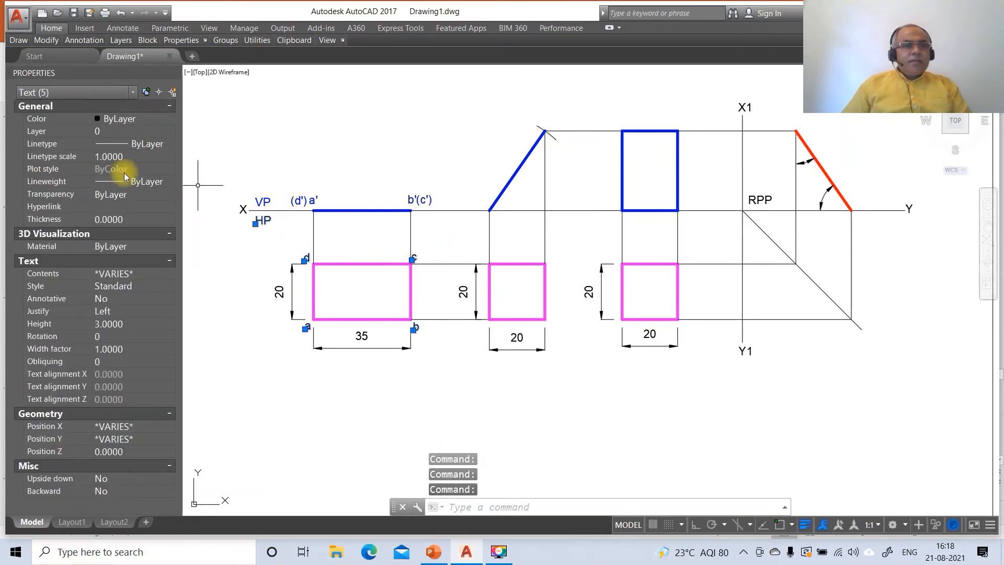
pyautogui.click(62, 135)
pyautogui.click(170, 131)
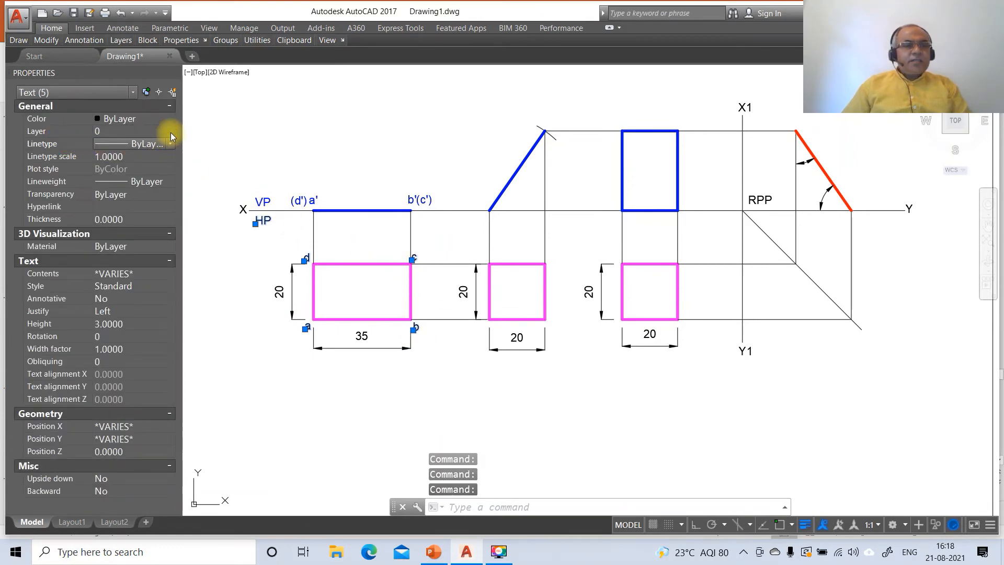
pyautogui.click(162, 138)
pyautogui.click(170, 131)
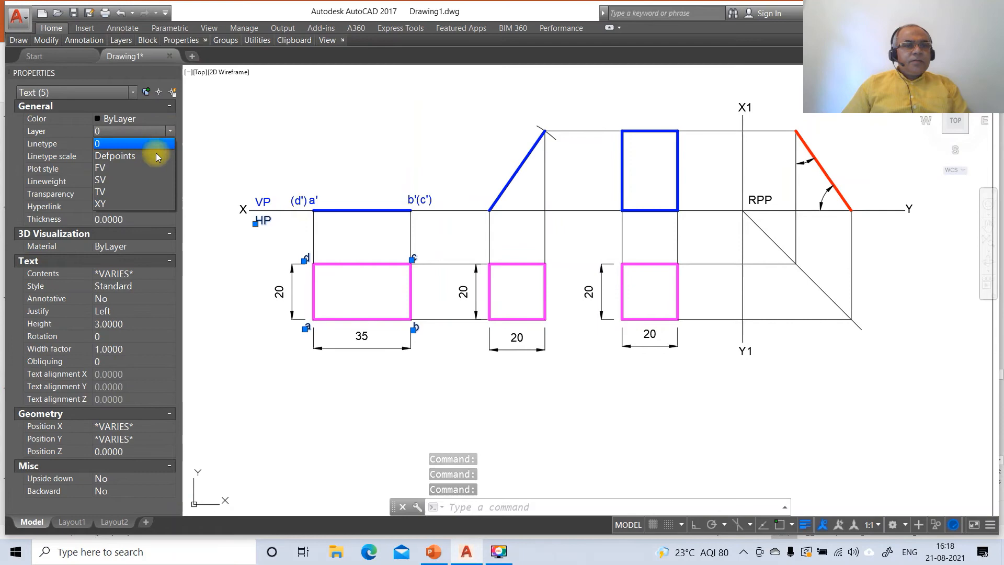
pyautogui.click(118, 193)
pyautogui.press('Escape')
pyautogui.press('Escape')
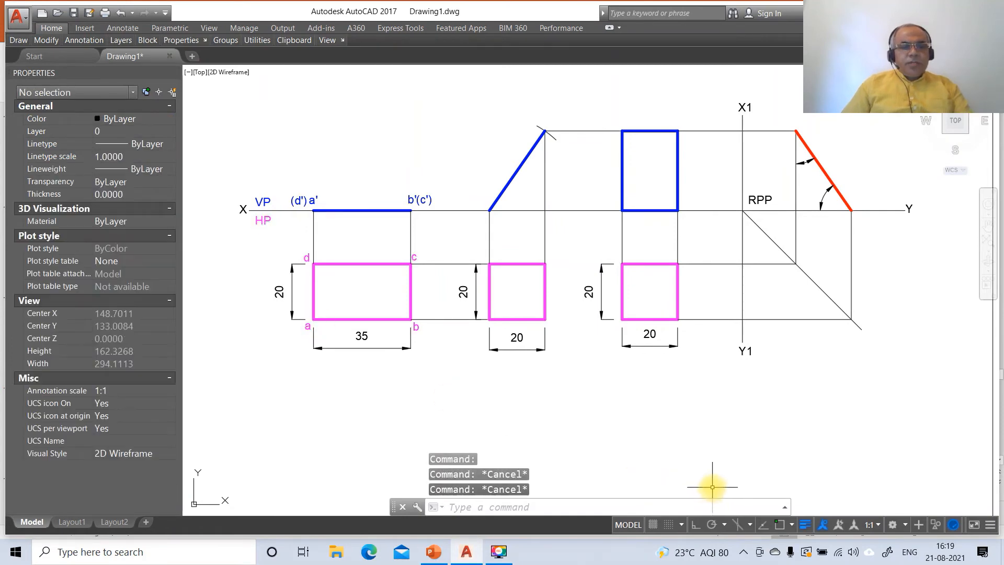
# Copy the labels a and b from the leftmost magenta rectangle to the lower corners of the middle magenta square.
pyautogui.write('co')
pyautogui.press('Return')
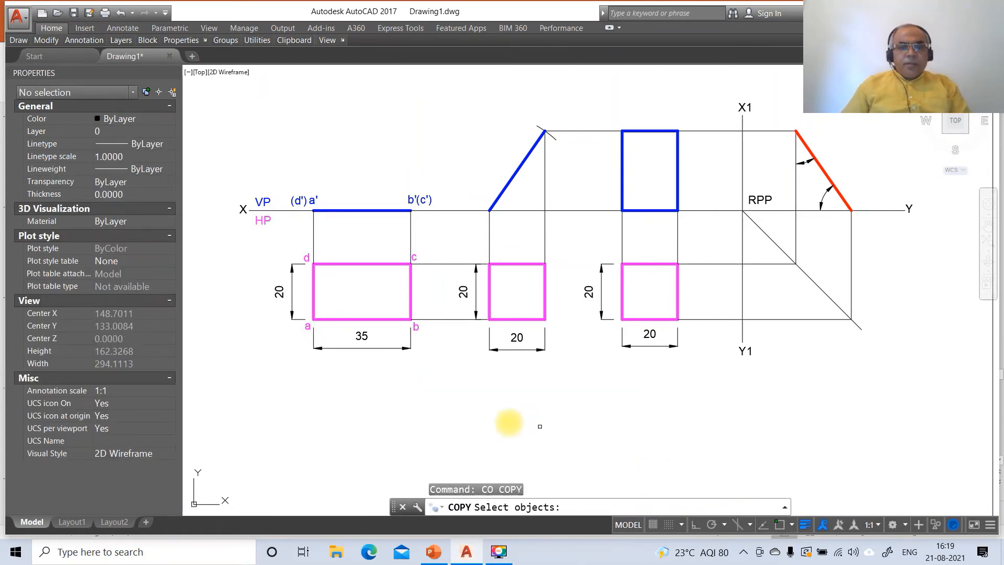
pyautogui.click(308, 327)
pyautogui.press('Return')
pyautogui.click(343, 374)
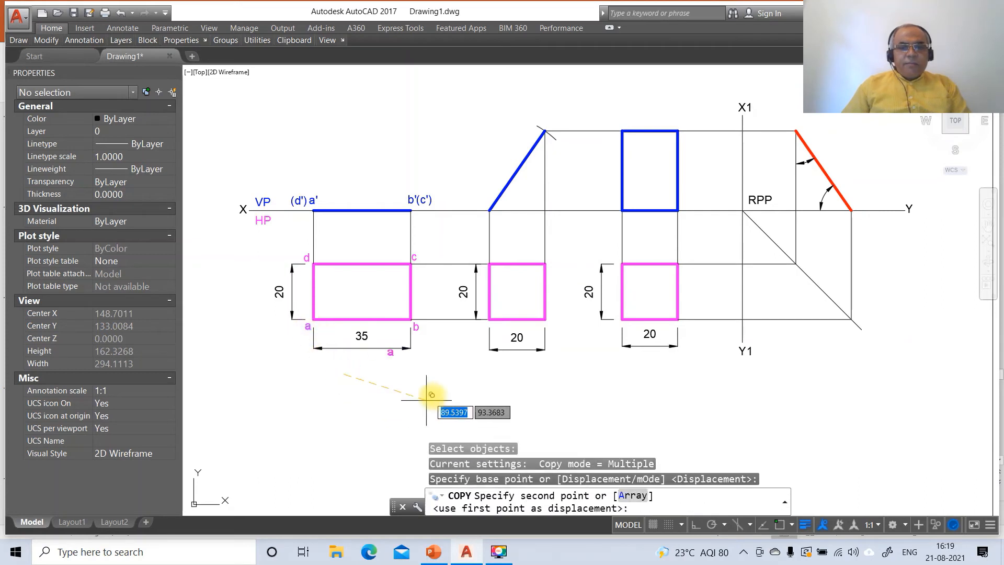
pyautogui.click(519, 372)
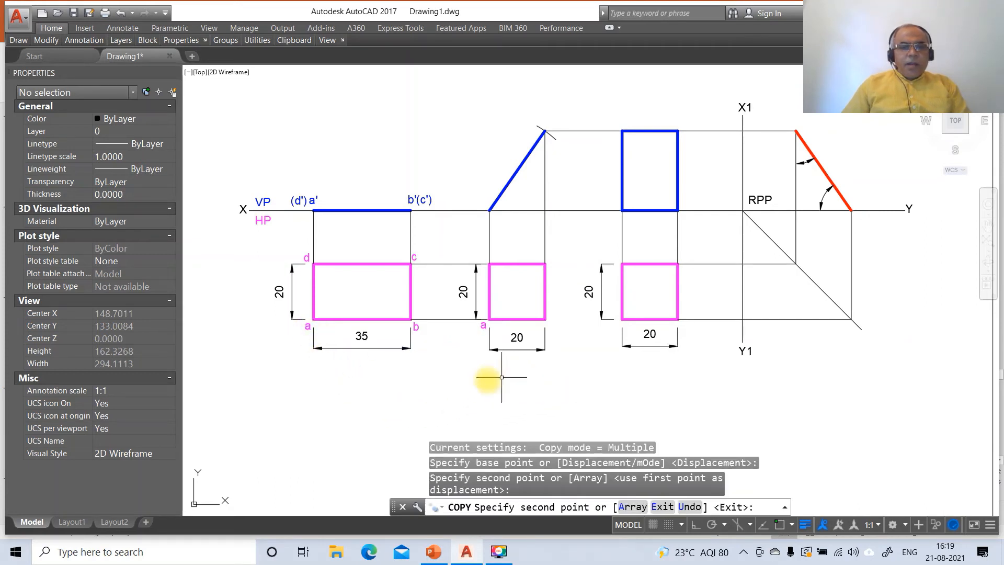
pyautogui.press('Return')
pyautogui.press('Return')
pyautogui.click(416, 330)
pyautogui.press('Return')
pyautogui.click(426, 359)
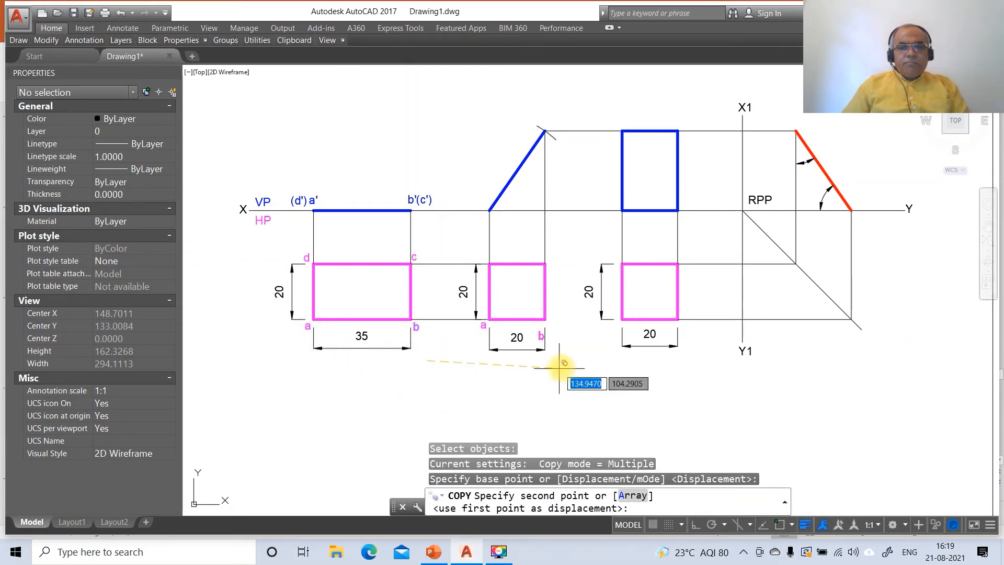
pyautogui.click(562, 356)
pyautogui.press('Return')
# Copy the labels c and d from the leftmost magenta rectangle to the upper corners of the middle magenta square.
pyautogui.press('Return')
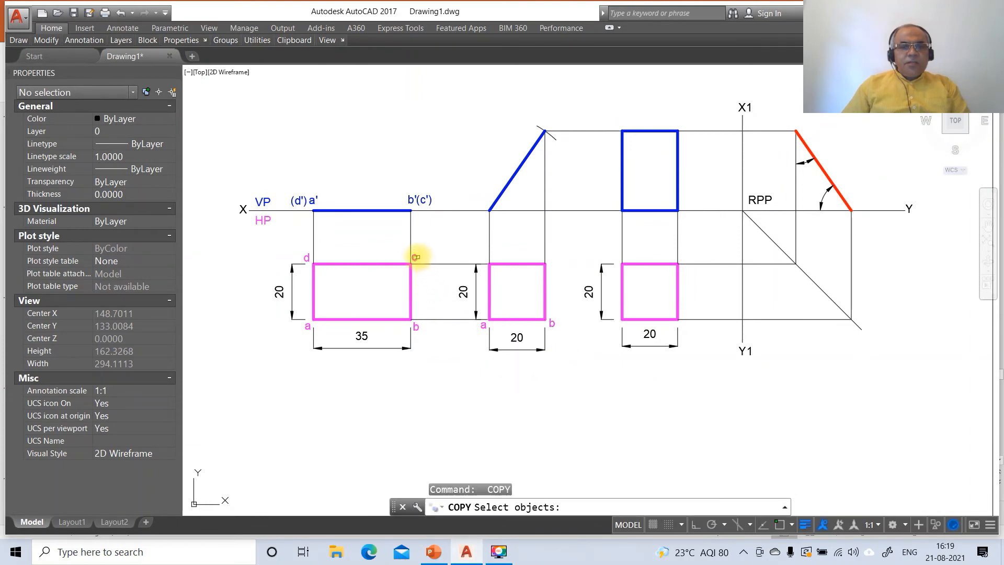
pyautogui.click(416, 257)
pyautogui.press('Return')
pyautogui.click(431, 290)
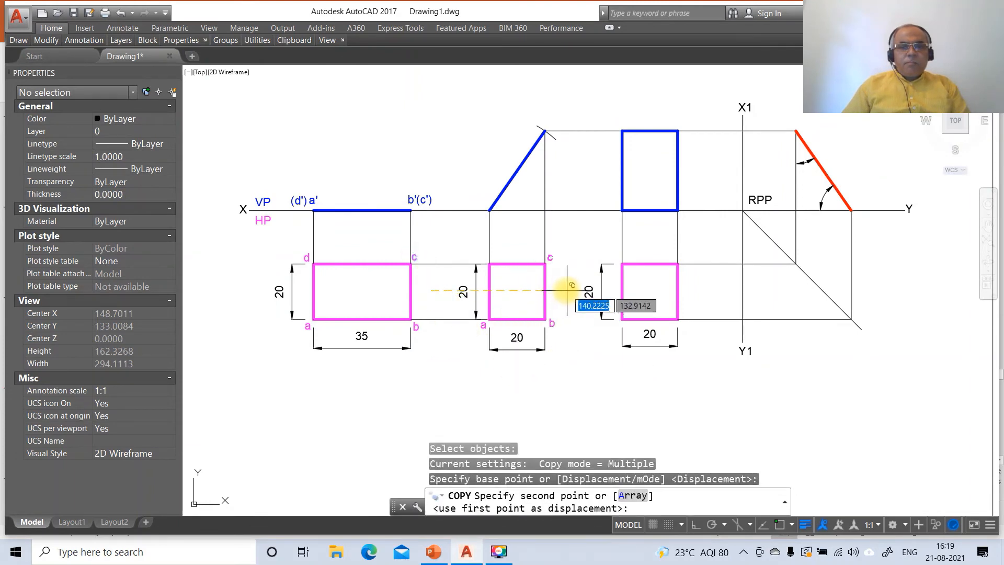
pyautogui.click(567, 291)
pyautogui.press('Return')
pyautogui.press('Return')
pyautogui.click(310, 259)
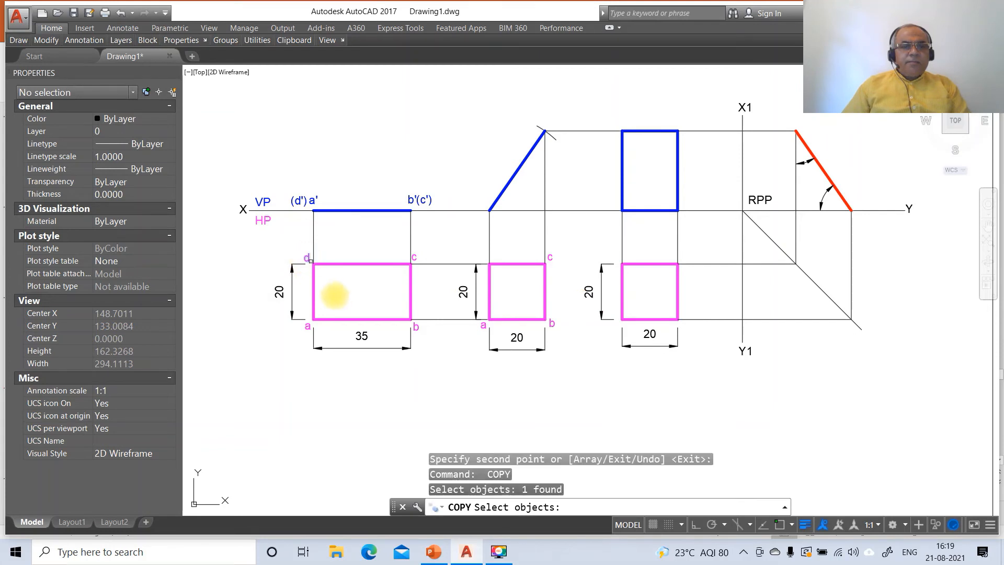
pyautogui.press('Return')
pyautogui.click(338, 308)
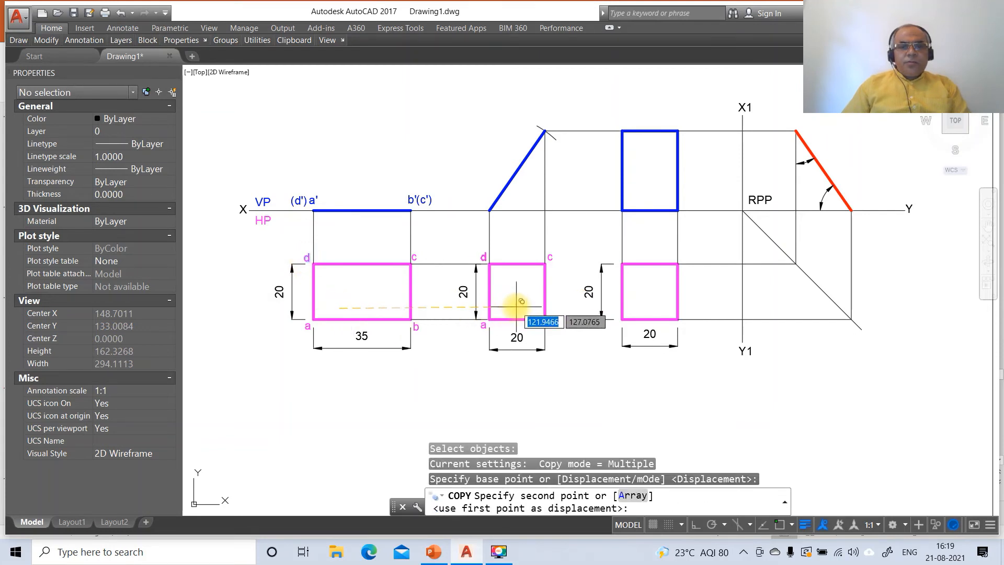
pyautogui.click(506, 307)
pyautogui.press('Return')
# Copy the a' label to the inclined blue line's lower end and the b' label to its upper end.
pyautogui.press('Return')
pyautogui.click(316, 200)
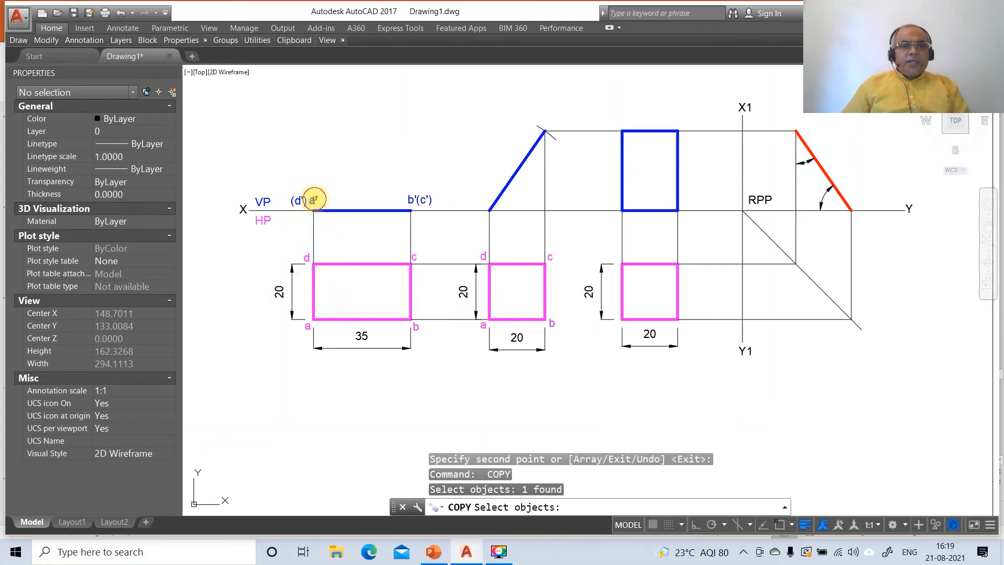
pyautogui.press('Return')
pyautogui.click(344, 247)
pyautogui.click(515, 246)
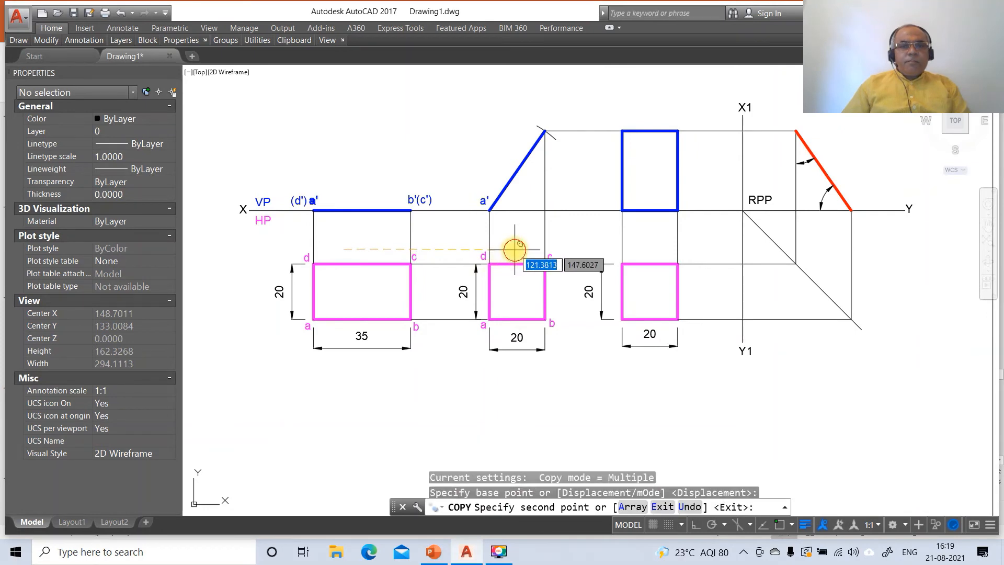
pyautogui.press('Return')
pyautogui.press('Return')
pyautogui.click(411, 200)
pyautogui.press('Return')
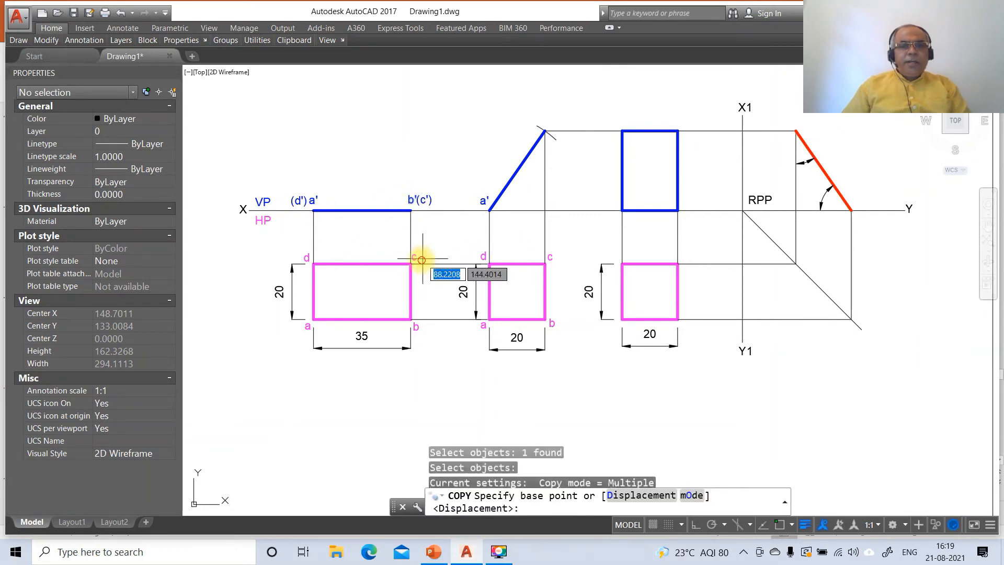
pyautogui.click(421, 257)
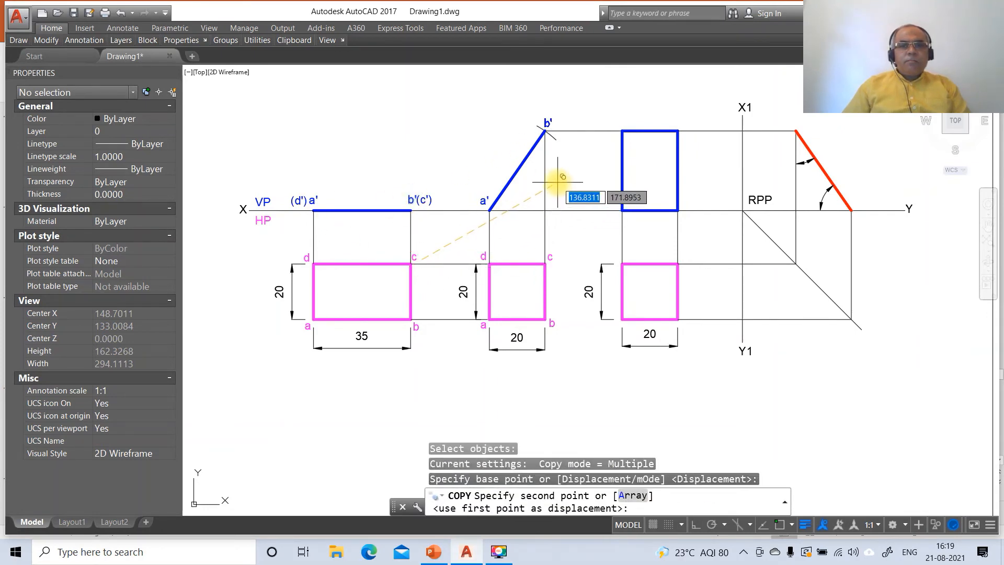
pyautogui.click(558, 180)
pyautogui.press('Return')
# Copy the (c') label beside b' at the inclined blue line's upper end and (d') beside a' at its lower end.
pyautogui.press('Return')
pyautogui.click(424, 200)
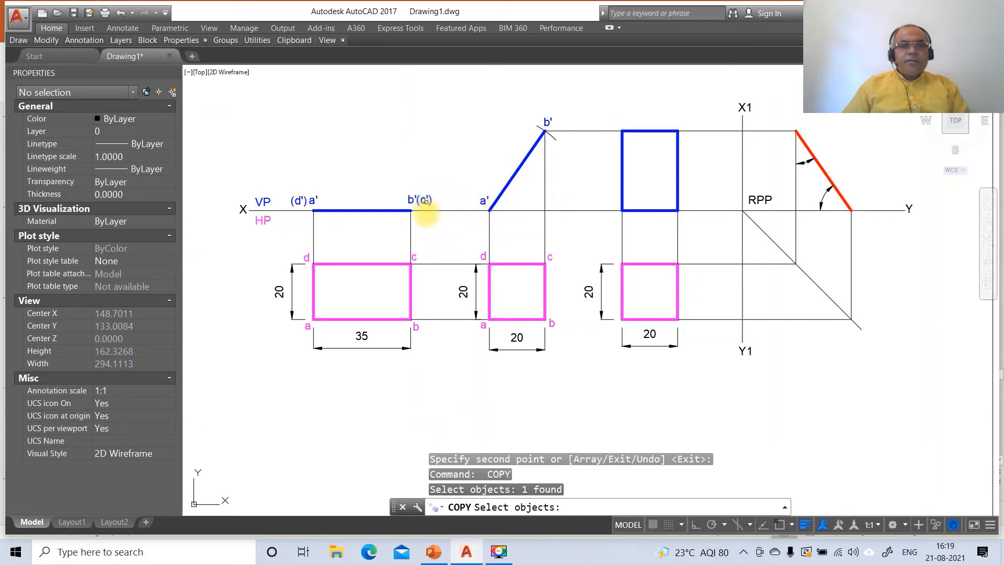
pyautogui.press('Return')
pyautogui.click(428, 234)
pyautogui.click(571, 150)
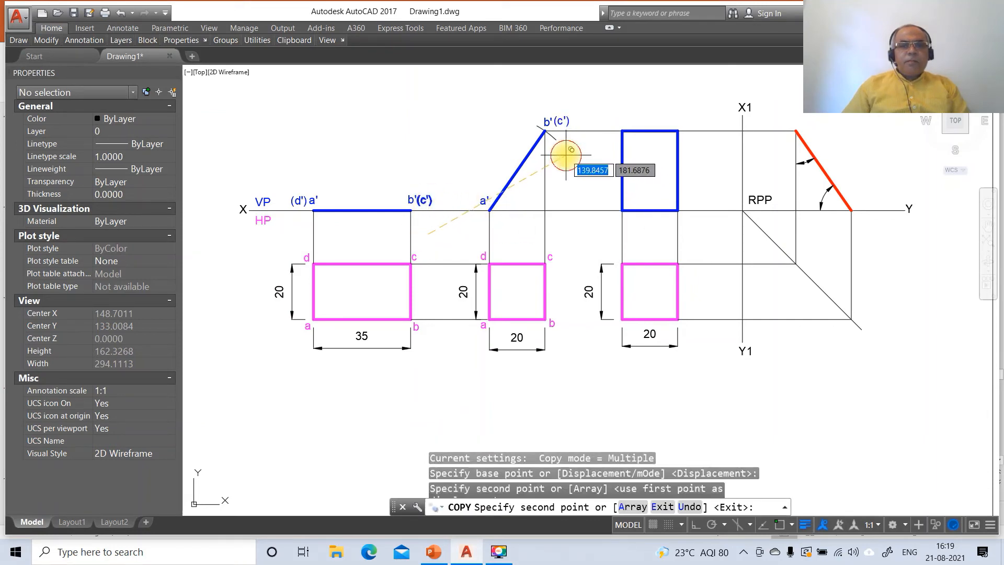
pyautogui.press('Return')
pyautogui.press('Return')
pyautogui.click(298, 201)
pyautogui.press('Return')
pyautogui.click(298, 244)
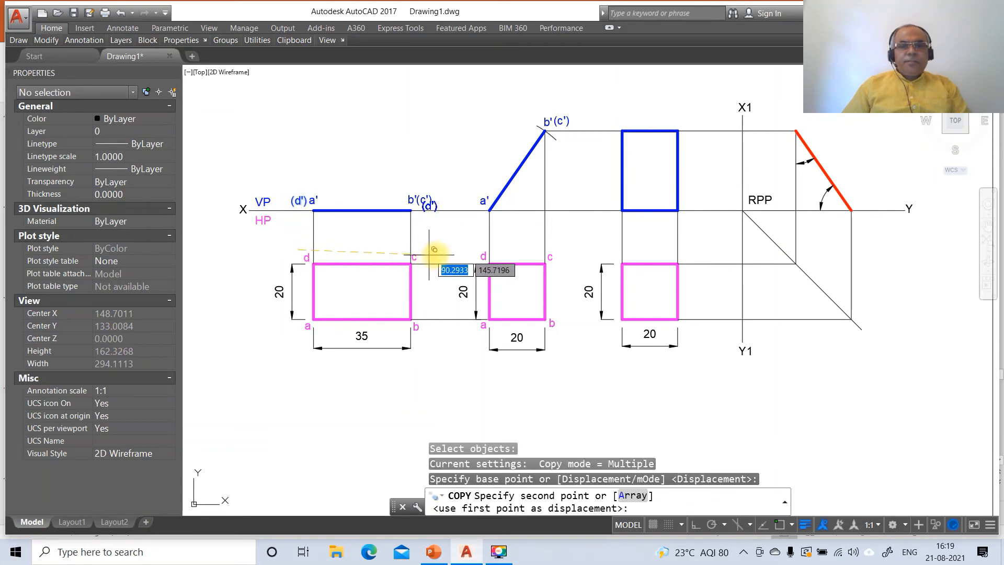
pyautogui.click(470, 249)
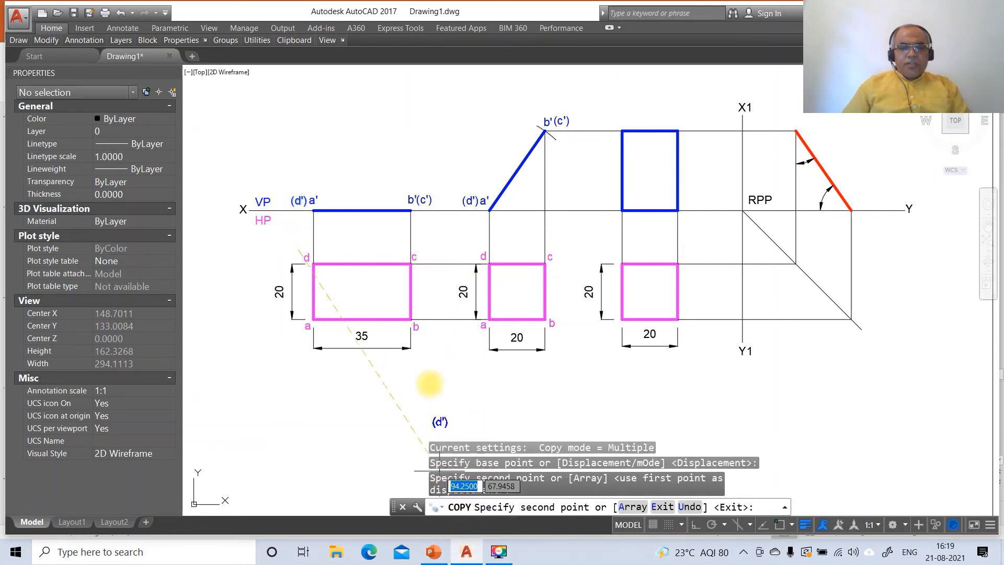
# Check the reference slide in PowerPoint, return to AutoCAD and copy label a from the middle magenta square to the rightmost square's lower-right corner.
pyautogui.press('Return')
pyautogui.click(433, 552)
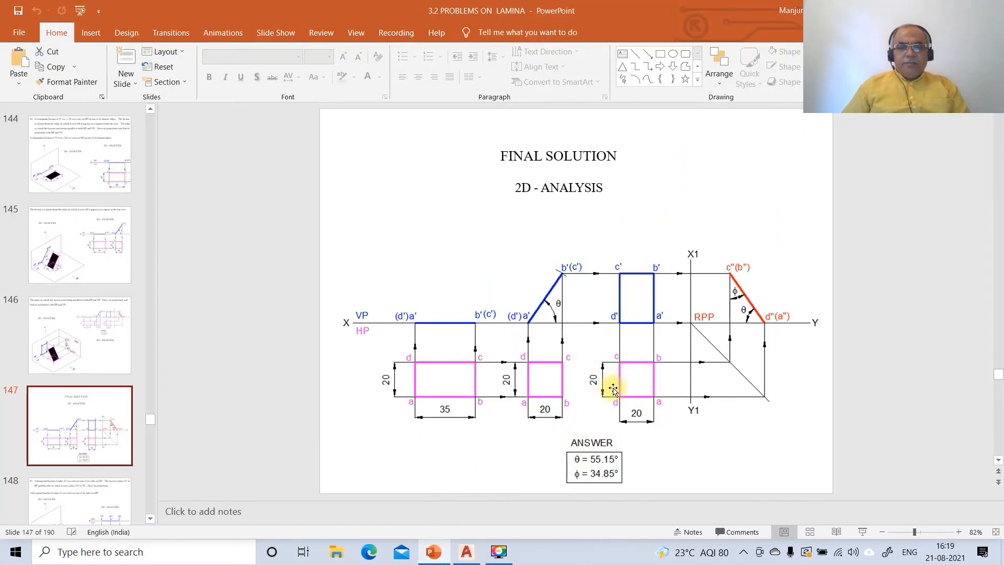
pyautogui.click(467, 552)
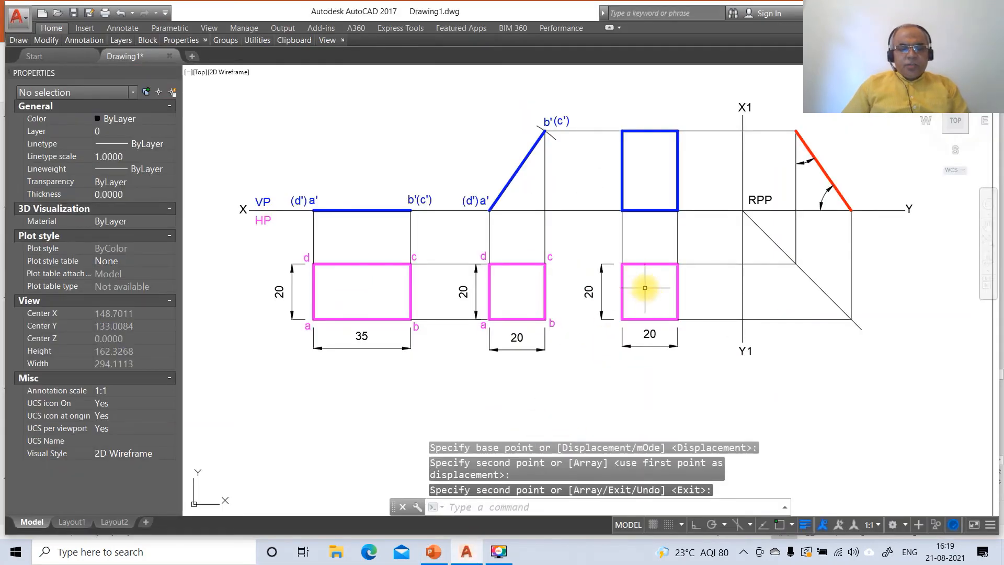
pyautogui.write('co')
pyautogui.press('Return')
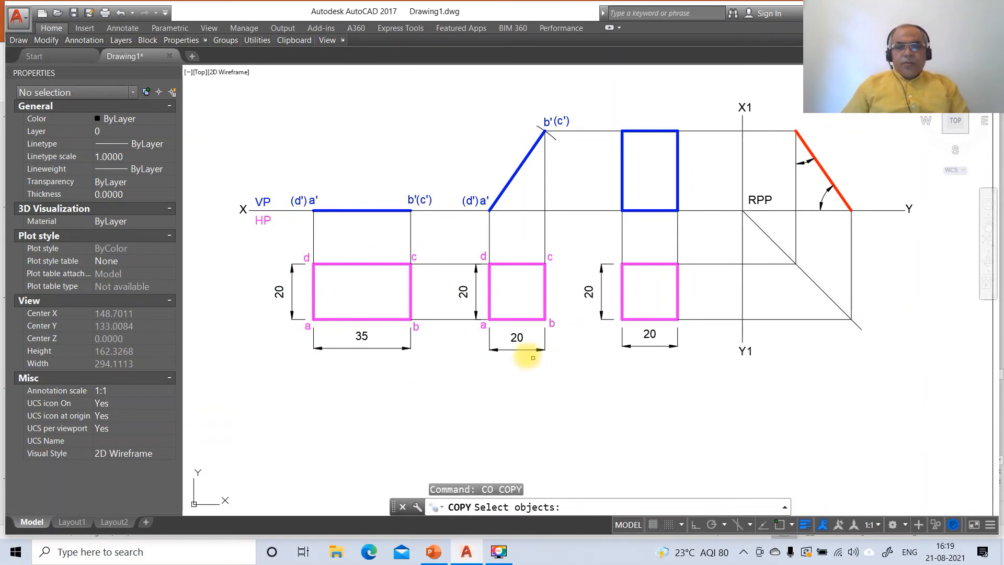
pyautogui.click(477, 326)
pyautogui.press('Return')
pyautogui.click(482, 361)
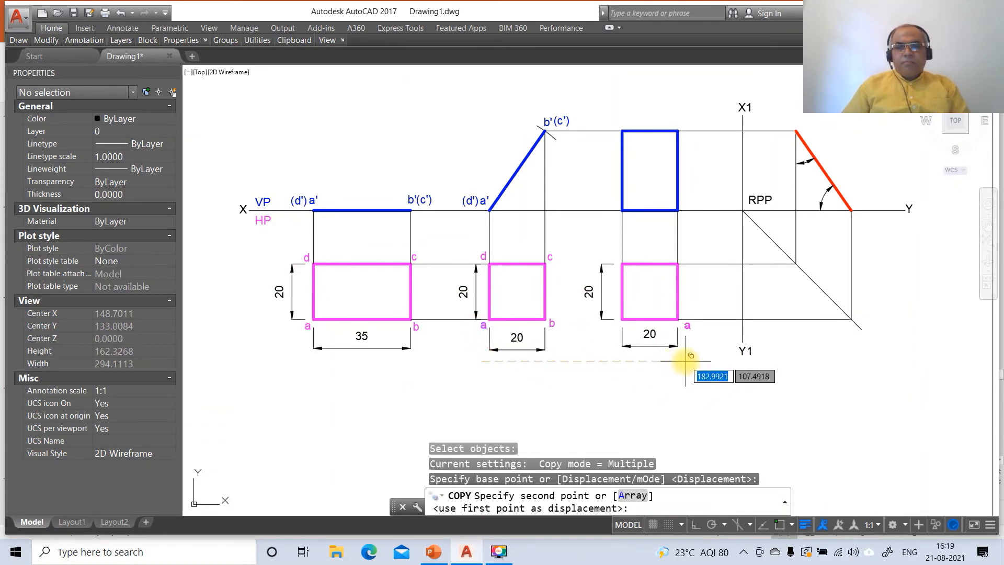
pyautogui.click(683, 361)
pyautogui.press('Return')
# Copy label b from the middle magenta square to the upper-right corner of the rightmost magenta square.
pyautogui.press('Return')
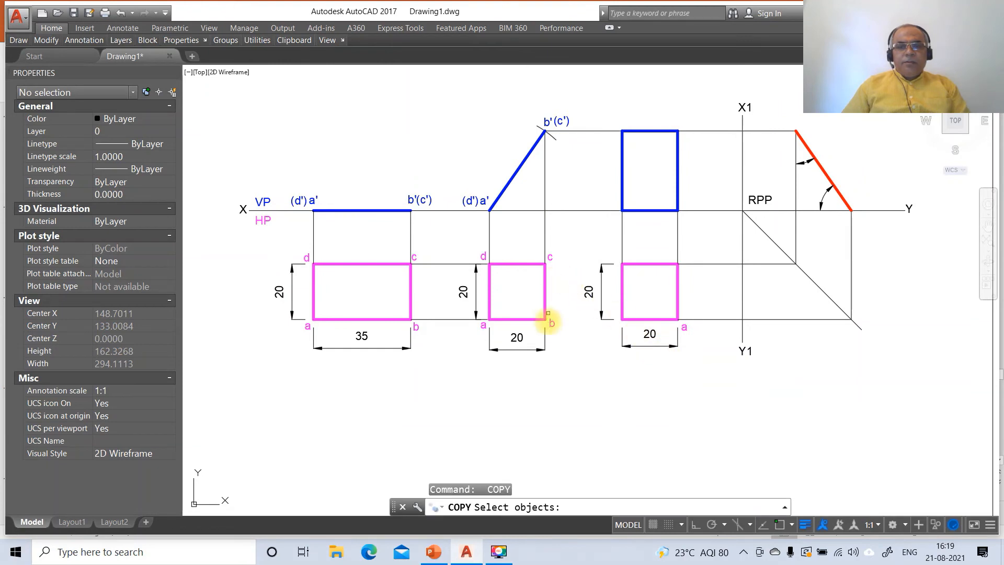
pyautogui.click(550, 323)
pyautogui.press('Return')
pyautogui.click(584, 366)
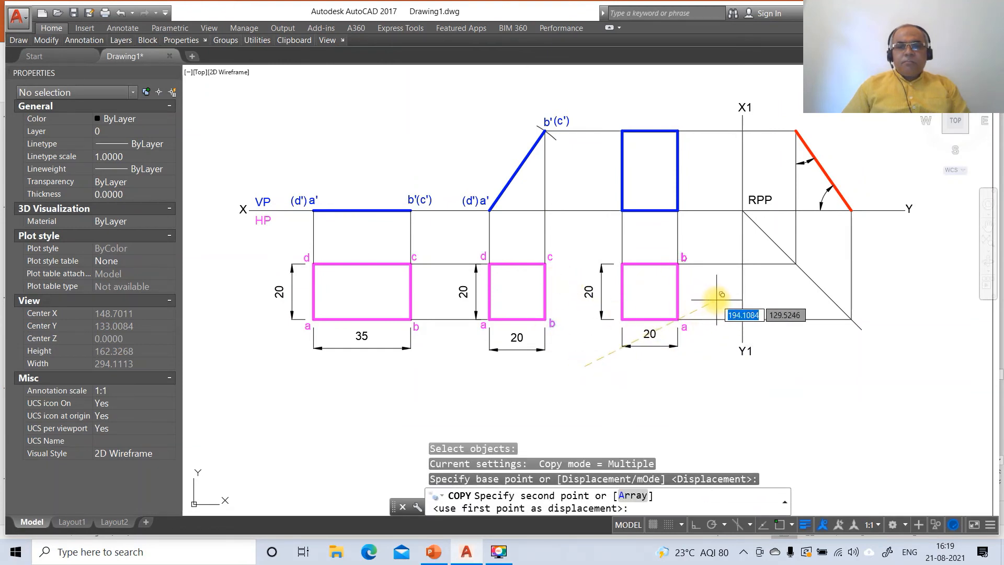
pyautogui.click(717, 296)
pyautogui.press('Return')
# Copy label c from the middle magenta square to the upper-left corner of the rightmost magenta square.
pyautogui.press('Return')
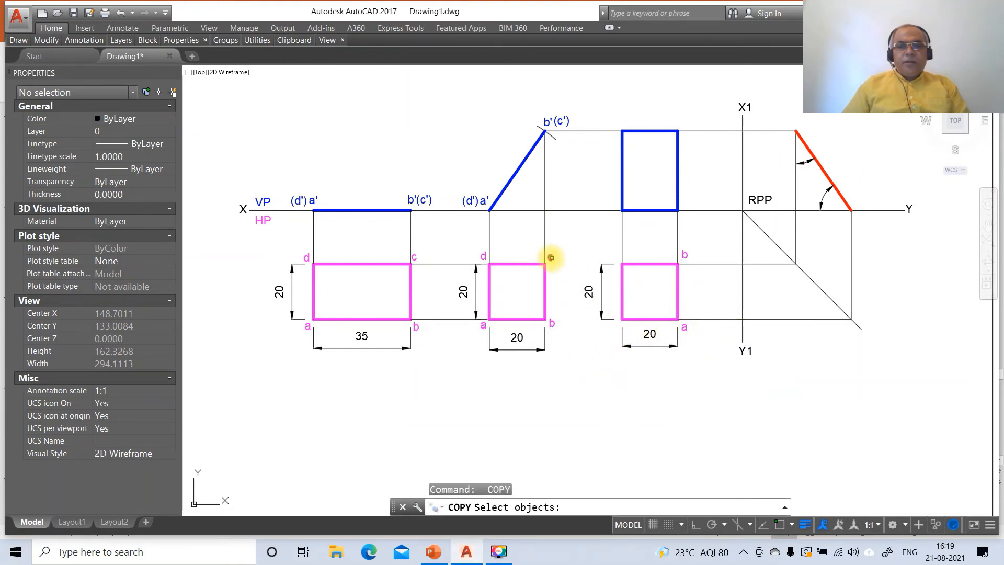
pyautogui.click(550, 256)
pyautogui.press('Return')
pyautogui.click(573, 303)
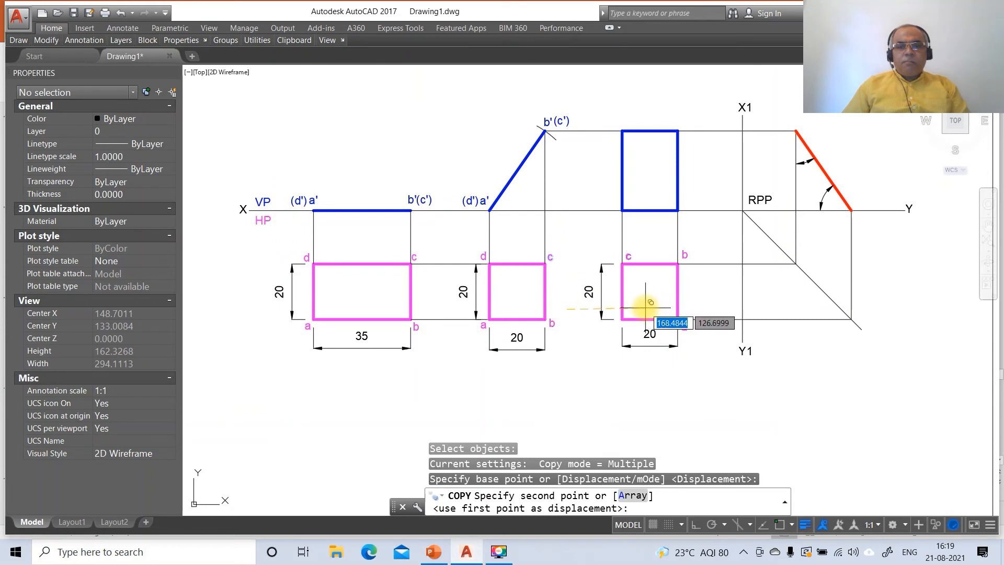
pyautogui.click(649, 301)
pyautogui.press('Return')
# Copy label d from the middle magenta square to the lower-left corner of the rightmost magenta square.
pyautogui.press('Return')
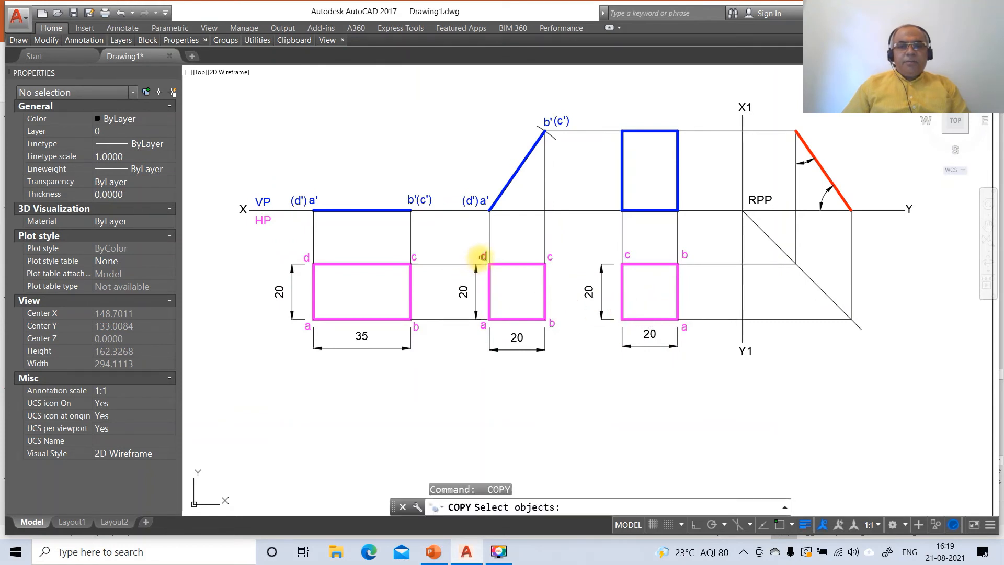
pyautogui.click(483, 257)
pyautogui.press('Return')
pyautogui.click(483, 292)
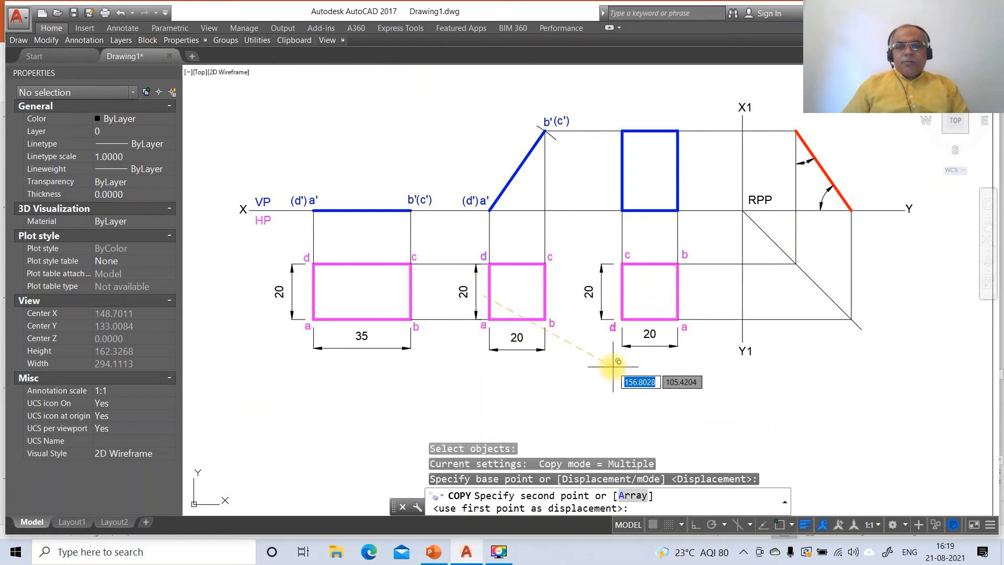
pyautogui.click(616, 365)
pyautogui.press('Return')
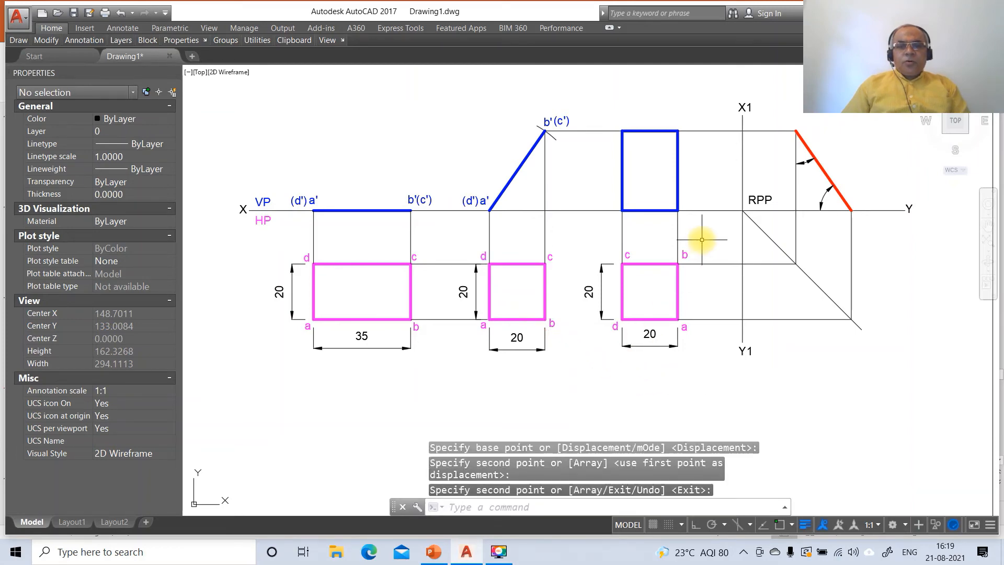
# Copy the a' label from the inclined blue line's lower end to the lower-right corner of the blue rectangle.
pyautogui.write('co')
pyautogui.press('Return')
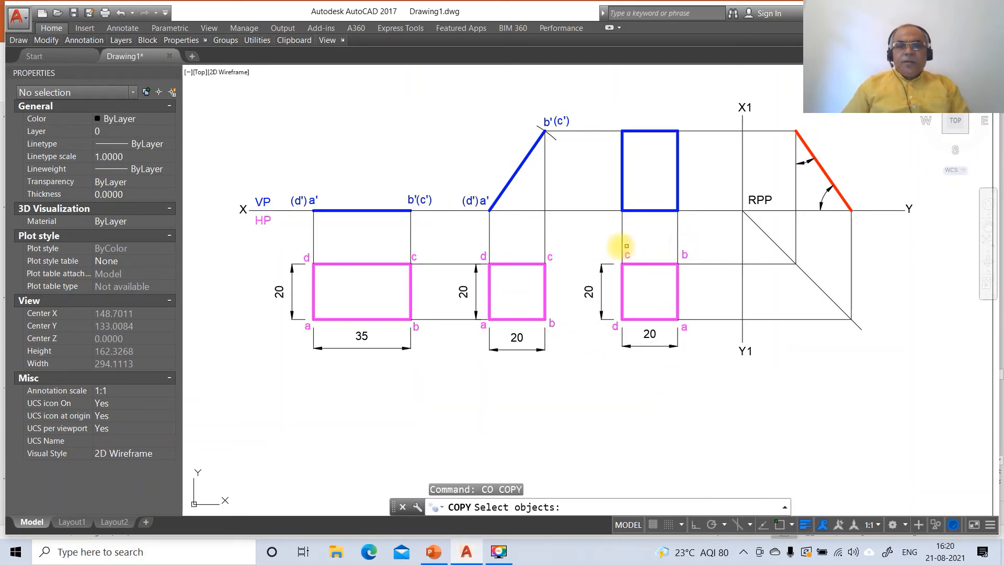
pyautogui.click(477, 198)
pyautogui.press('Return')
pyautogui.click(500, 233)
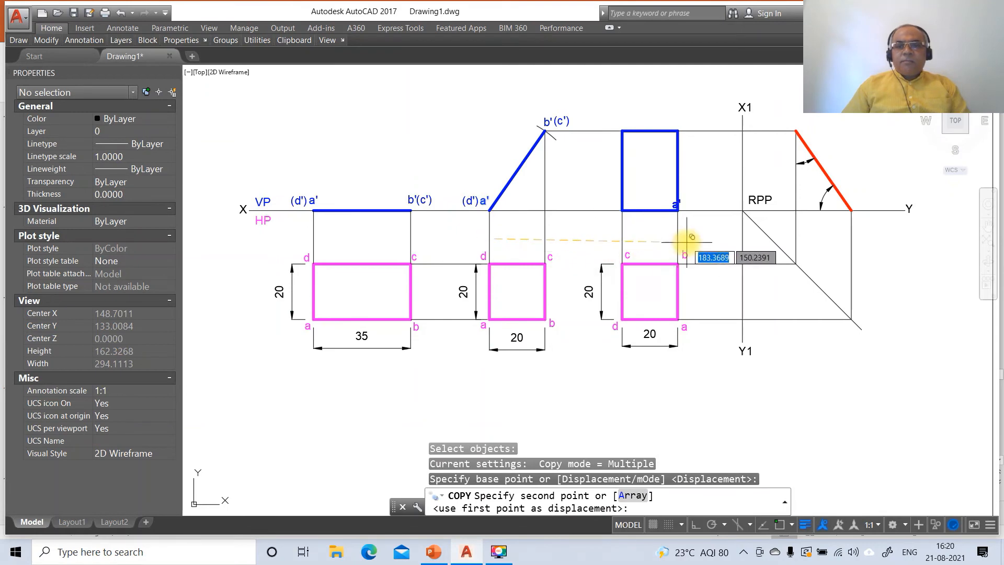
pyautogui.click(700, 234)
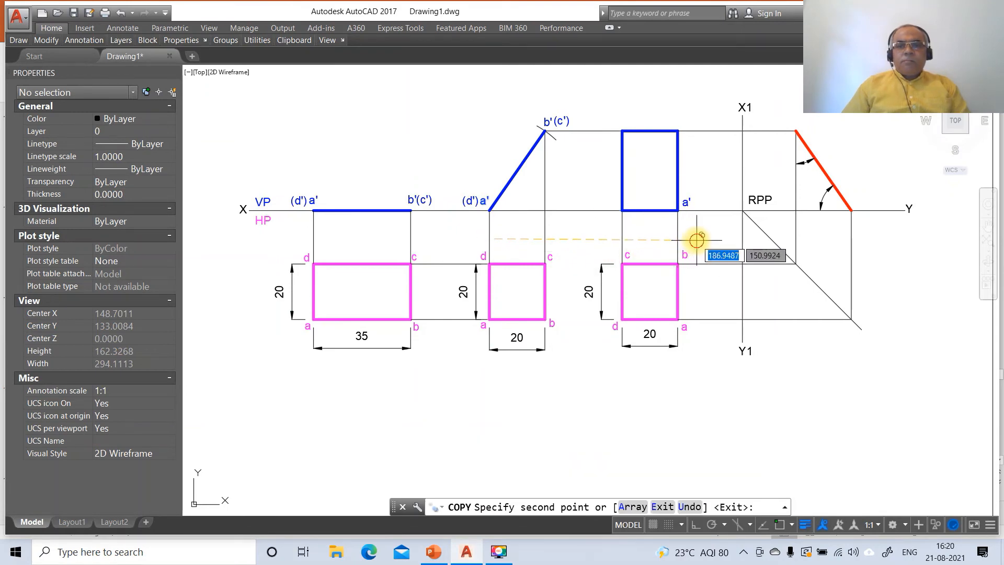
pyautogui.press('Return')
# Copy the b' label from the inclined blue line's upper end to the upper-right corner of the blue rectangle.
pyautogui.press('Return')
pyautogui.click(547, 123)
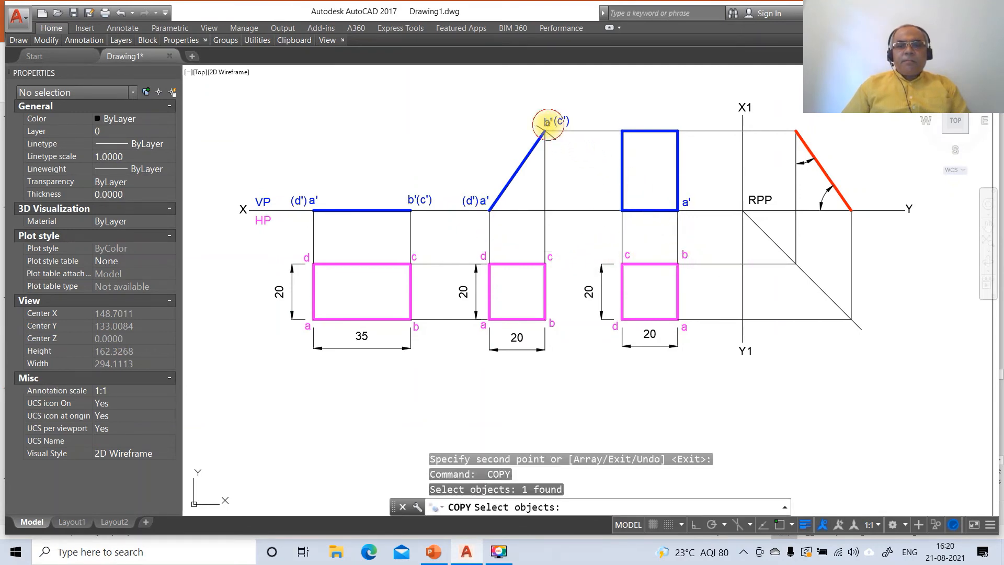
pyautogui.press('Return')
pyautogui.click(560, 182)
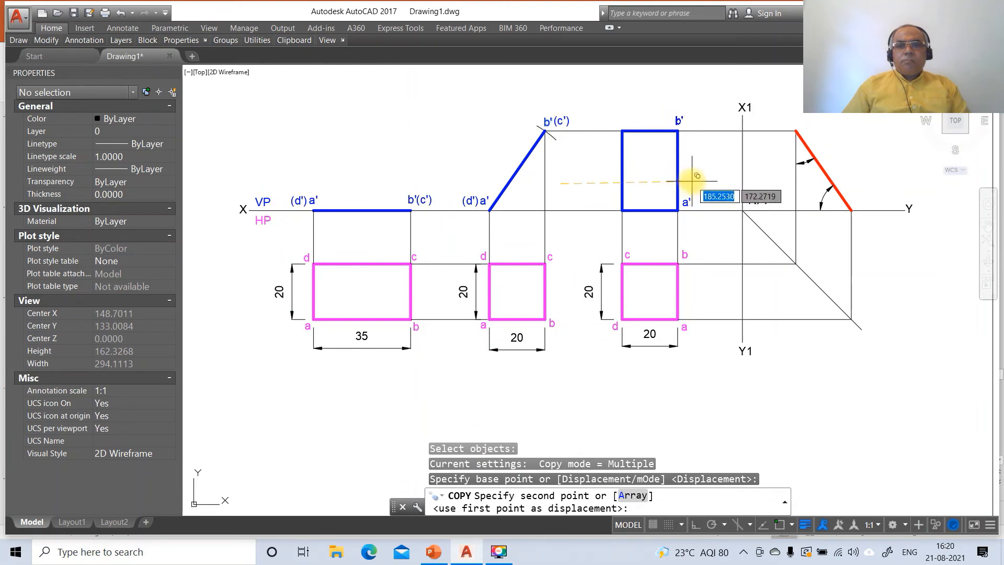
pyautogui.click(690, 181)
pyautogui.press('Return')
# Copy the (c') label from the inclined blue line's upper end to the upper-left corner of the blue rectangle.
pyautogui.press('Return')
pyautogui.click(568, 132)
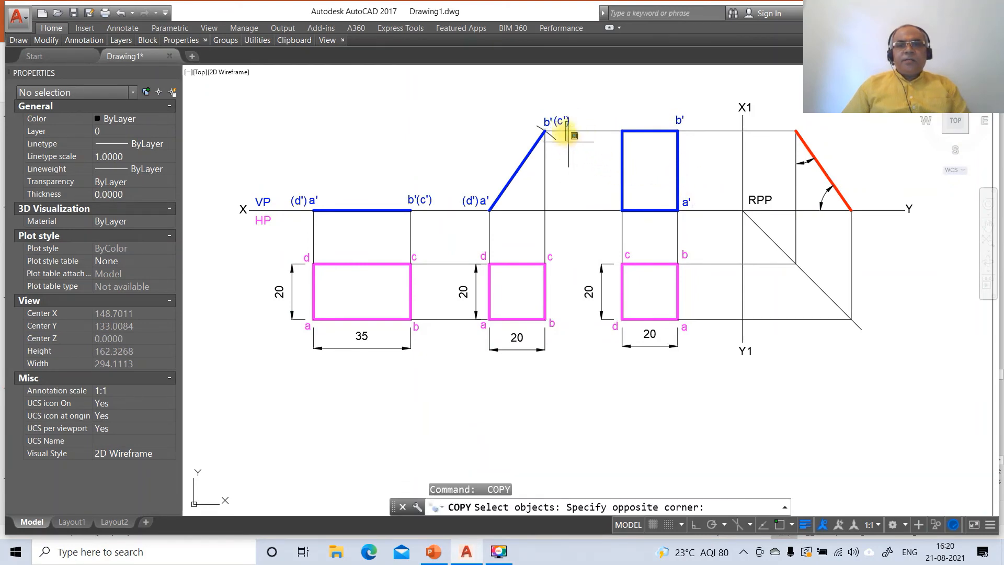
pyautogui.click(570, 119)
pyautogui.press('Return')
pyautogui.click(583, 178)
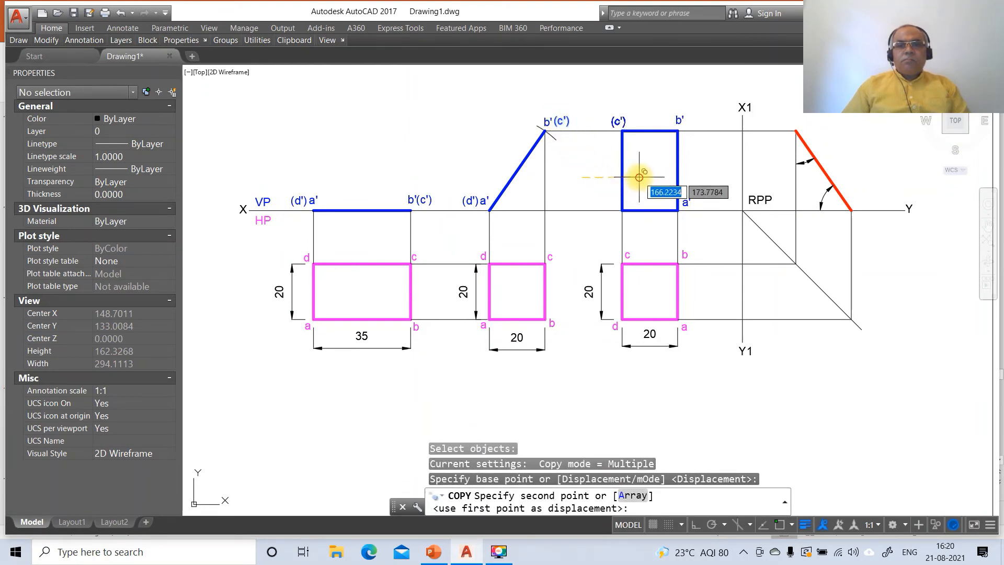
pyautogui.click(639, 177)
pyautogui.press('Return')
# Copy the (d') label from the inclined blue line's lower end to the lower-left corner of the blue rectangle.
pyautogui.press('Return')
pyautogui.click(471, 200)
pyautogui.press('Return')
pyautogui.click(478, 236)
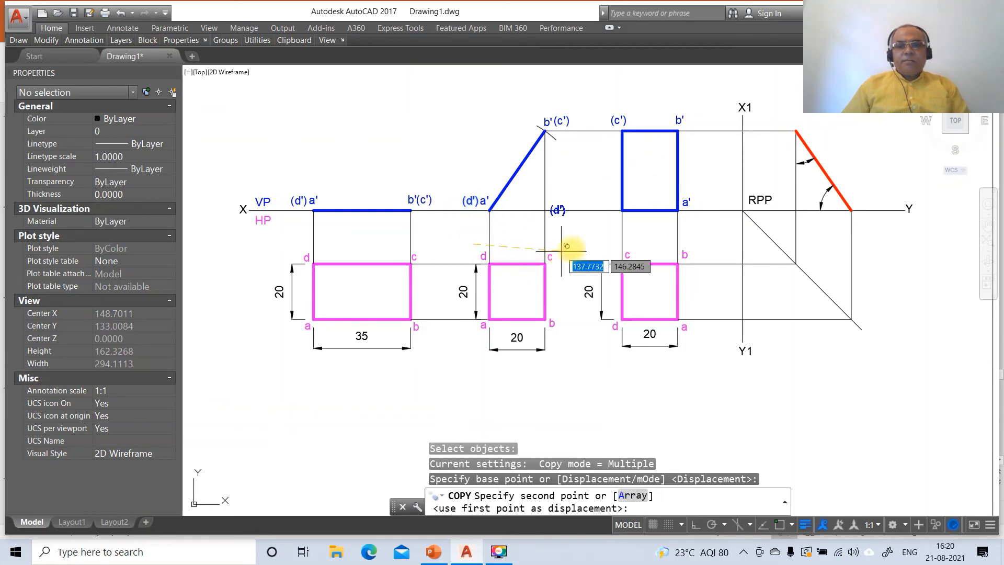
pyautogui.click(609, 240)
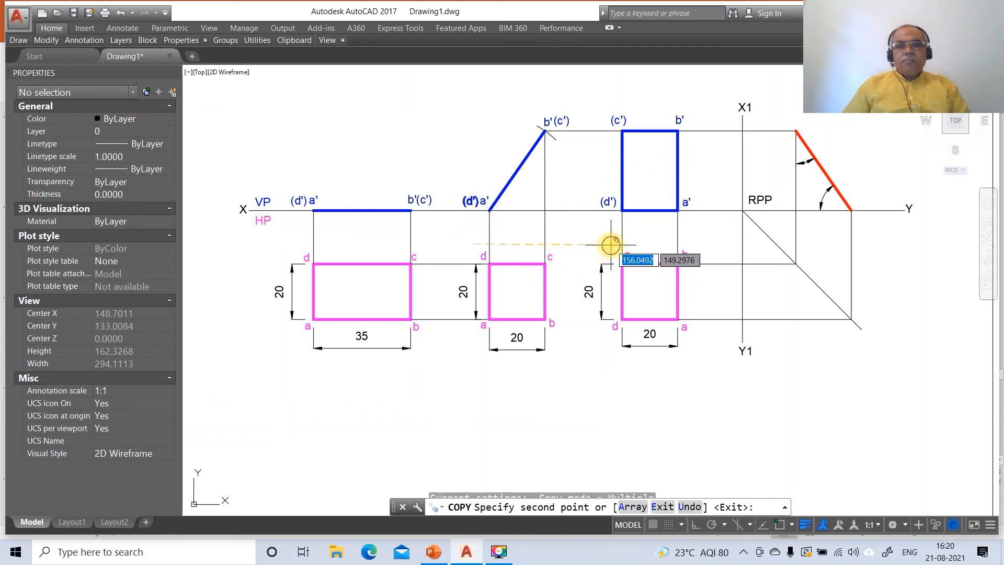
pyautogui.press('Return')
# Edit the labels at the blue rectangle's left corners to read c' and d' without parentheses.
pyautogui.write('ddedit')
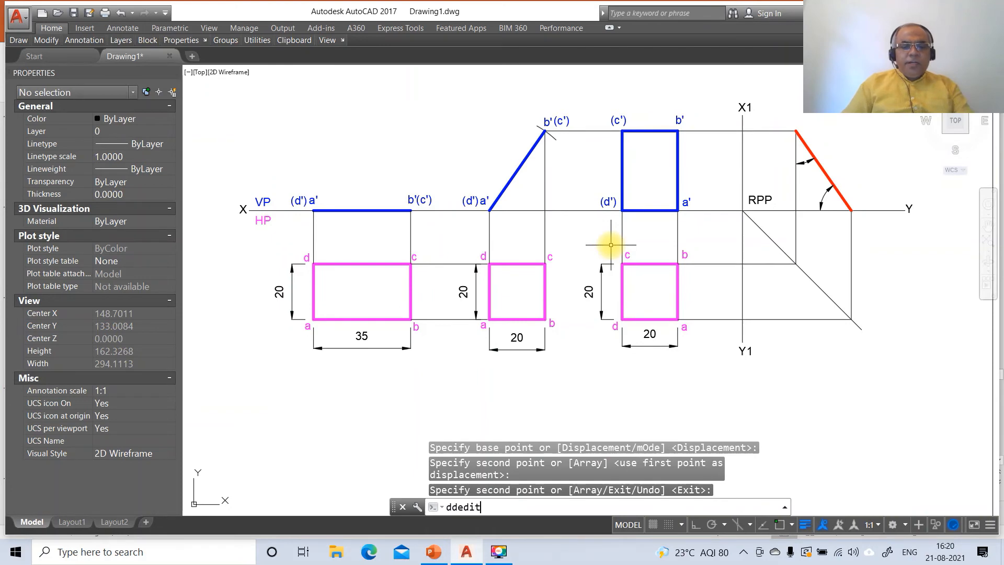
pyautogui.write('4')
pyautogui.press('Return')
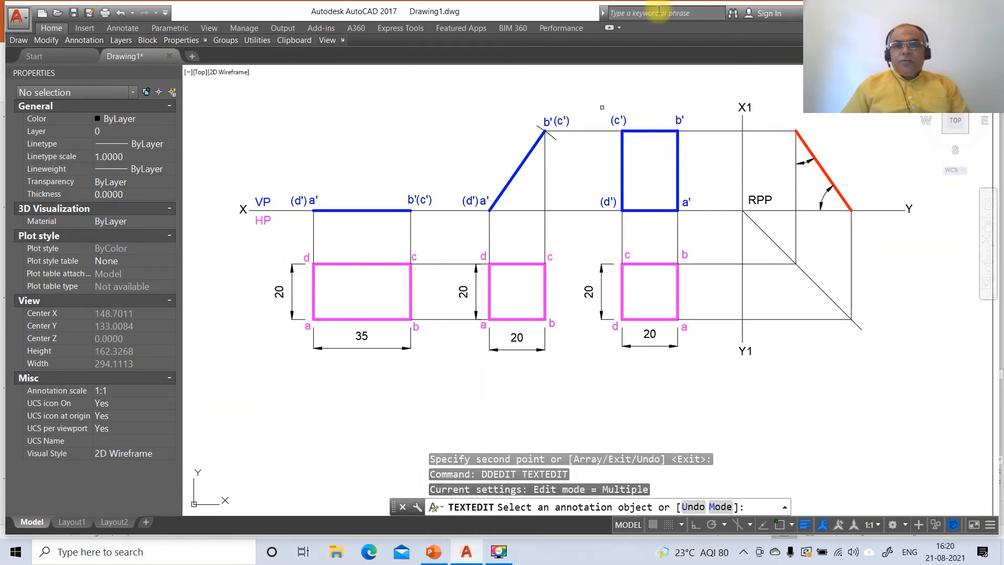
pyautogui.click(618, 118)
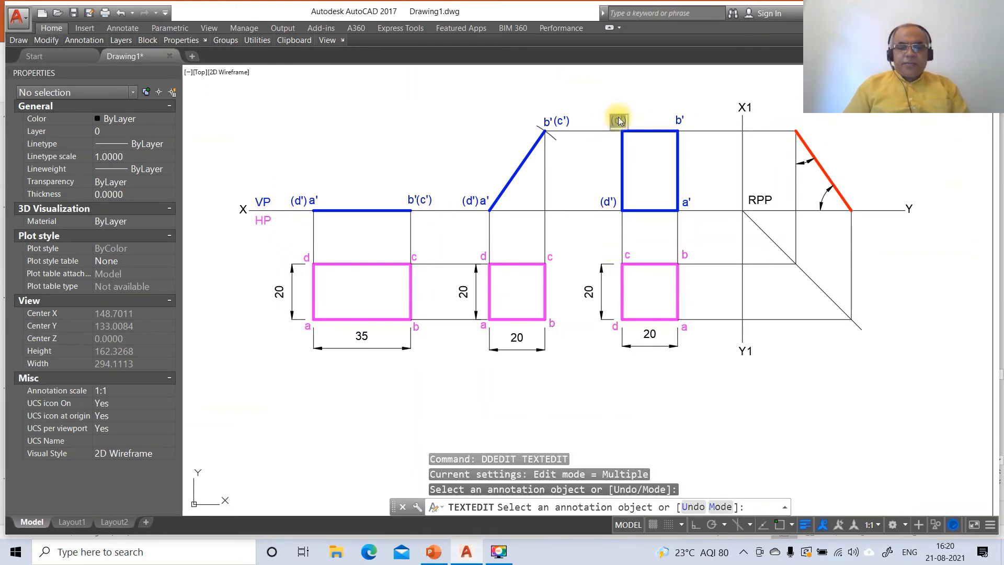
pyautogui.press('Return')
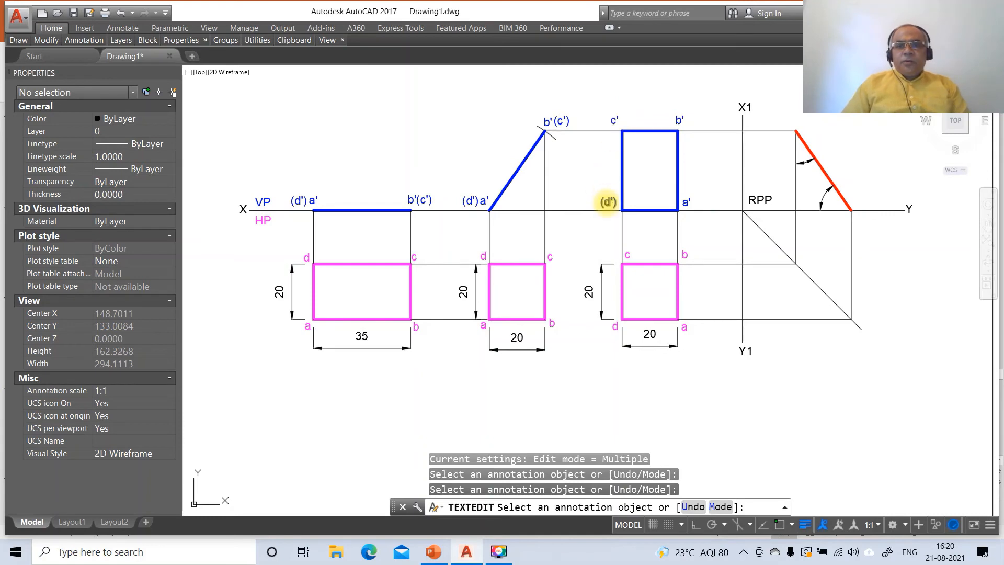
pyautogui.click(607, 203)
pyautogui.write("d'")
pyautogui.press('Return')
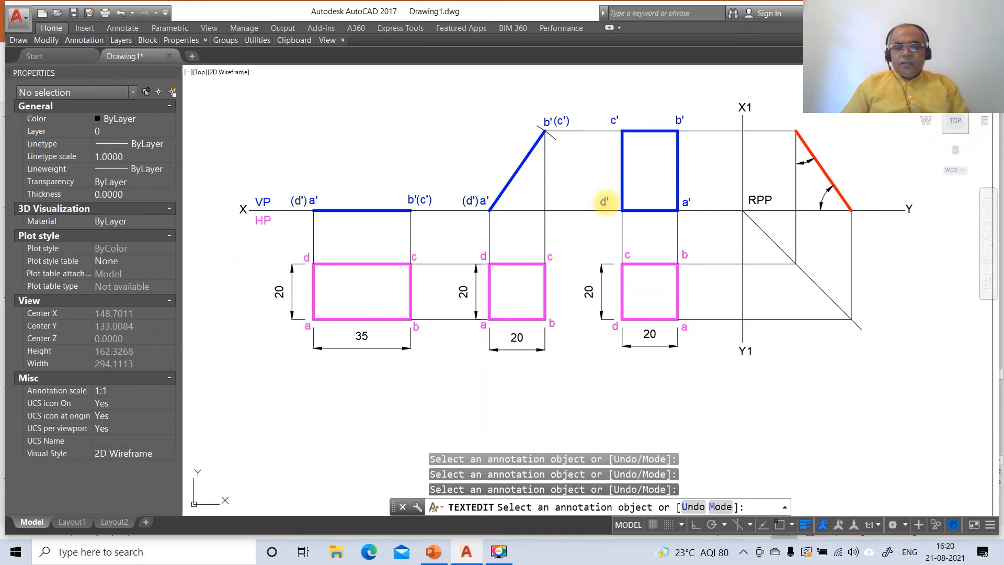
pyautogui.press('Escape')
# Move the c' label slightly right so it sits directly above the blue rectangle's upper-left corner.
pyautogui.write('m')
pyautogui.press('Return')
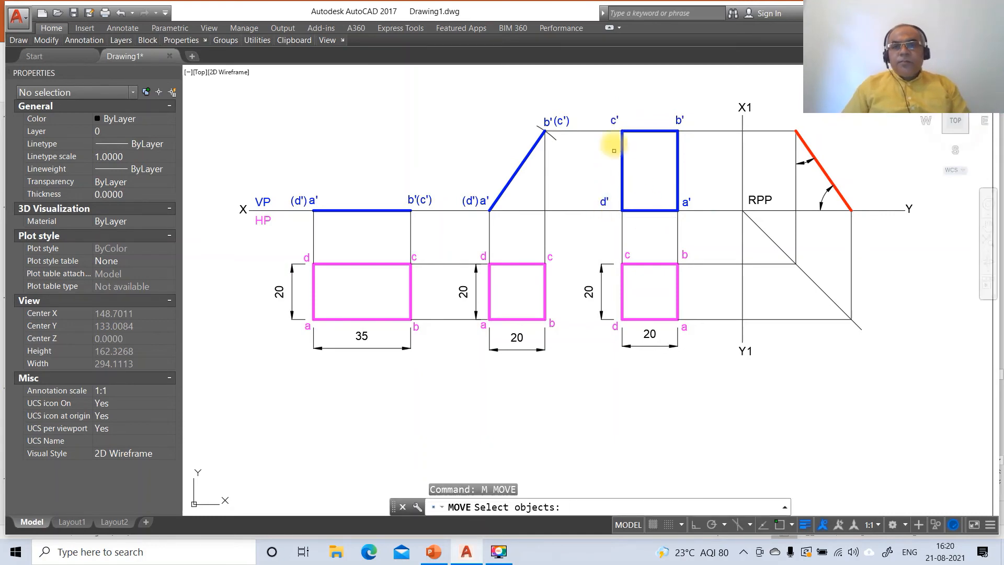
pyautogui.click(613, 123)
pyautogui.press('Return')
pyautogui.click(625, 193)
pyautogui.click(633, 195)
# Move the d' label slightly right, closer to the blue rectangle's lower-left corner.
pyautogui.press('Return')
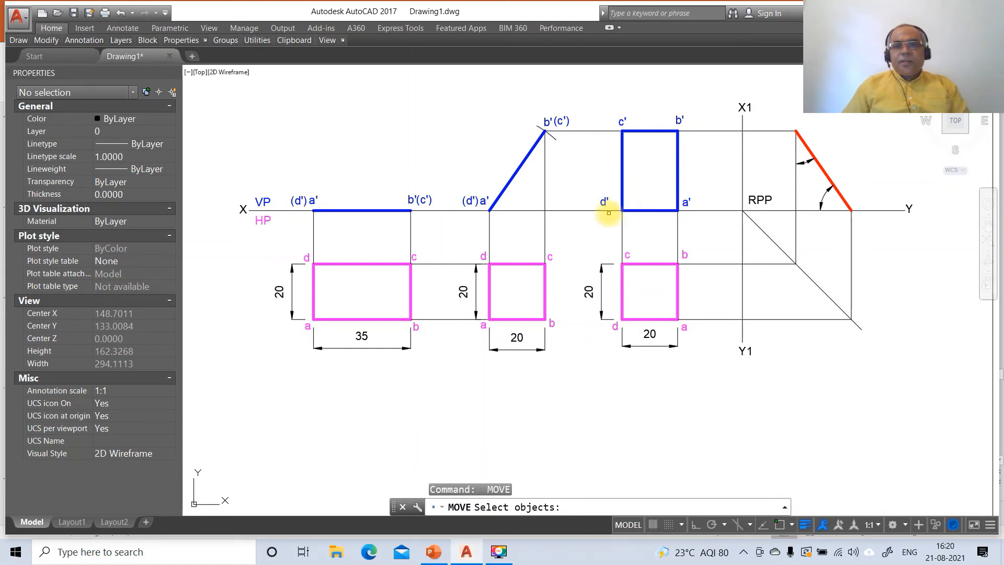
pyautogui.click(606, 201)
pyautogui.press('Return')
pyautogui.click(614, 215)
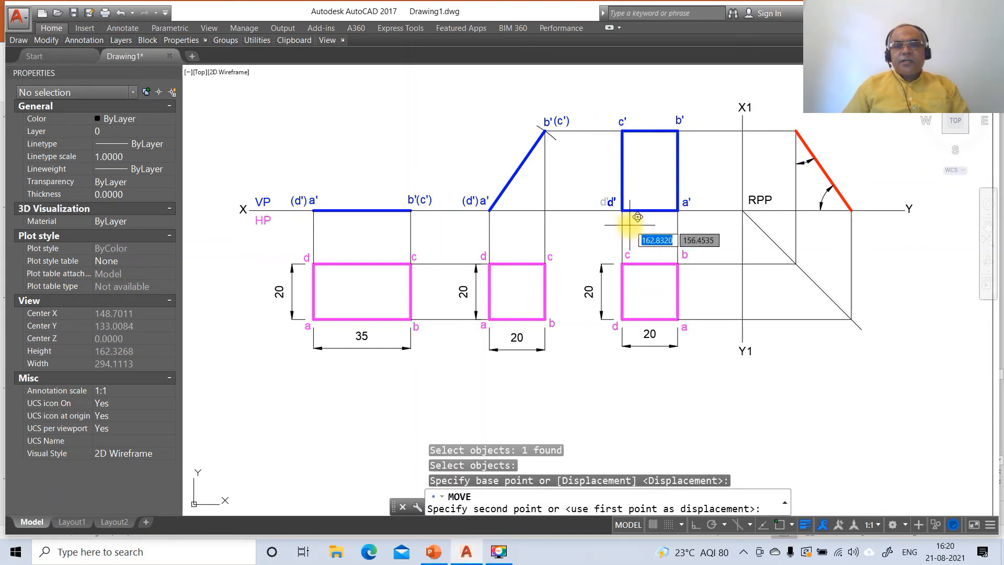
pyautogui.click(640, 216)
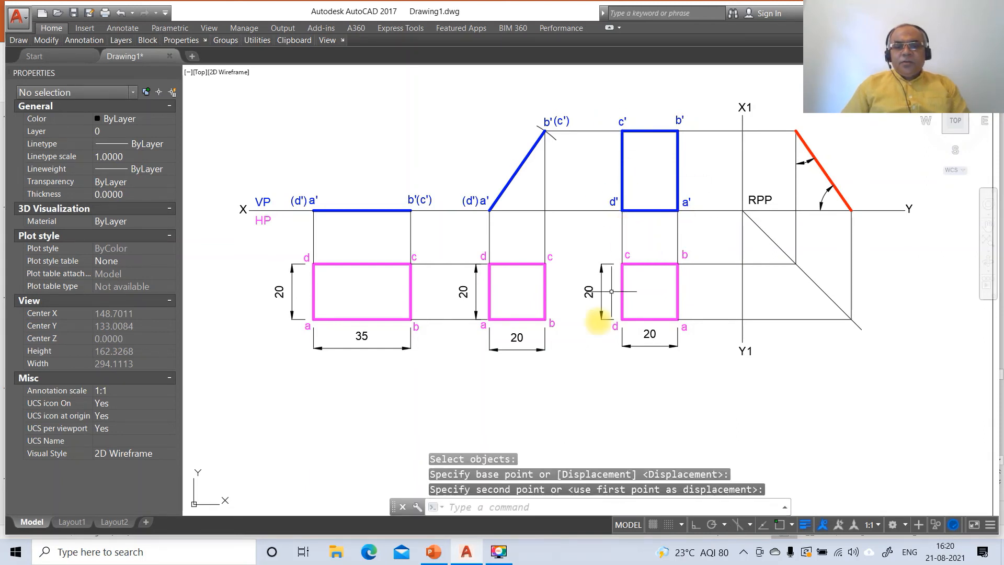
# Check the reference slide in PowerPoint and add 3-unit-high text labels c" and (b") at the red line's upper end in AutoCAD.
pyautogui.click(433, 551)
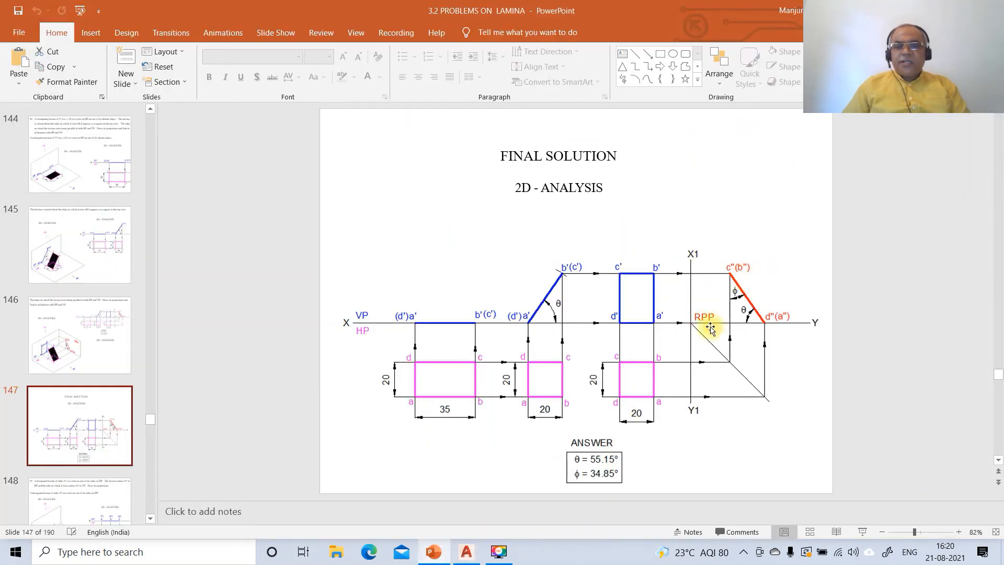
pyautogui.click(467, 551)
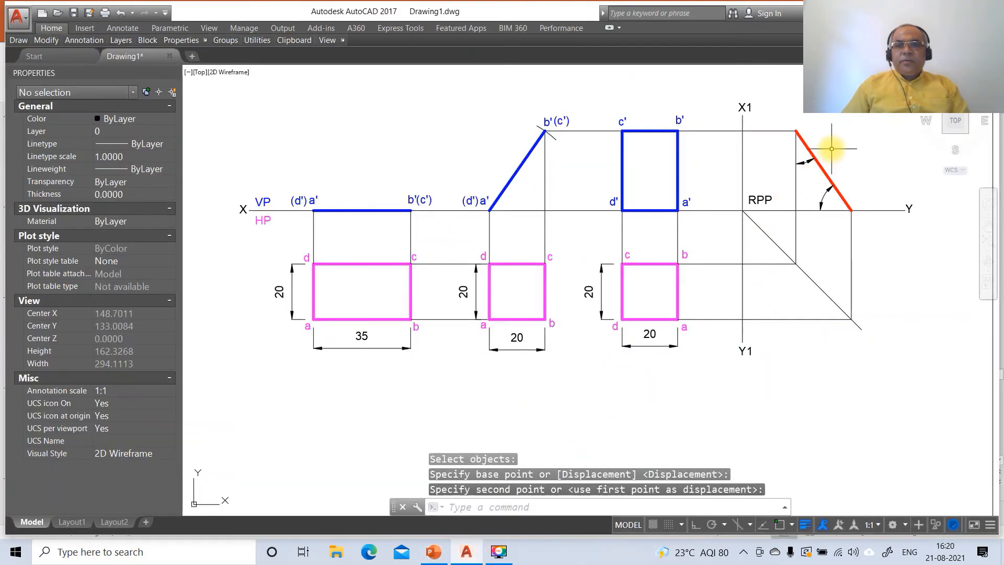
pyautogui.write('dt')
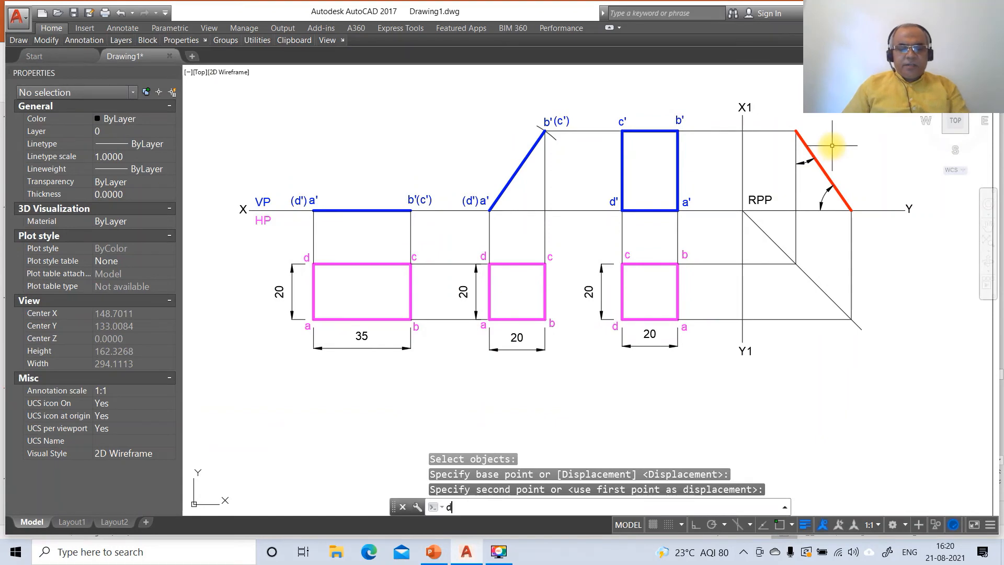
pyautogui.press('Return')
pyautogui.click(796, 131)
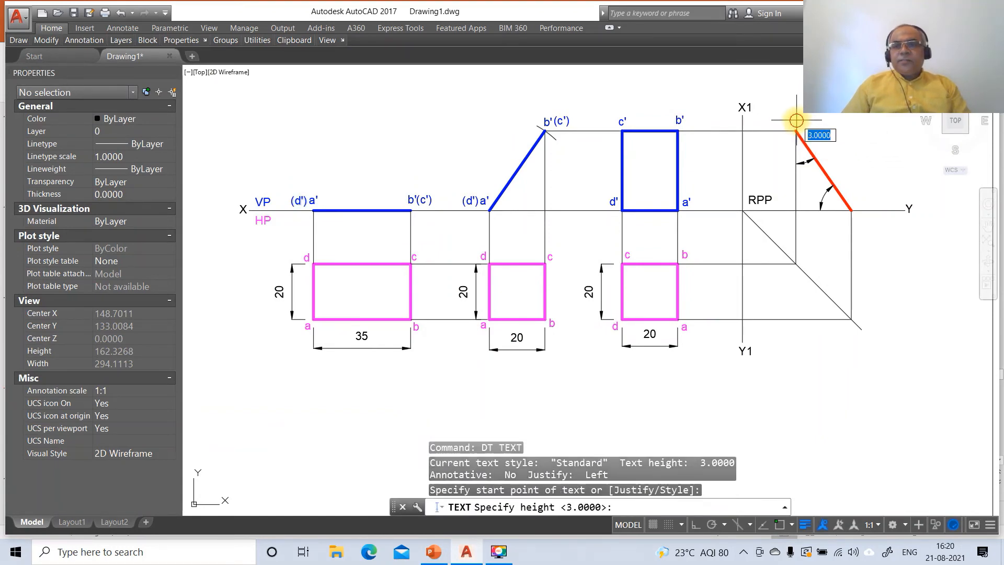
pyautogui.press('Return')
pyautogui.press('Return')
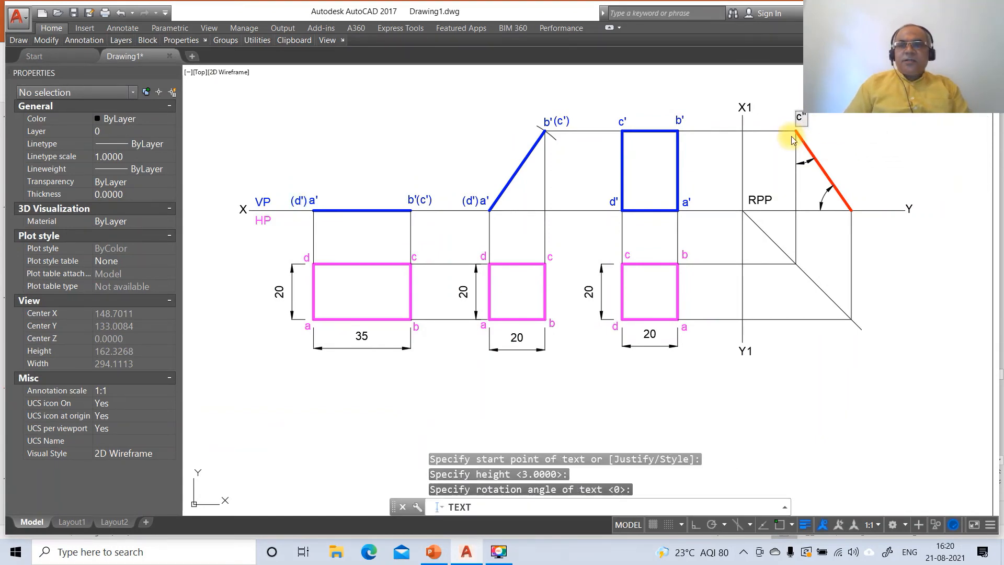
pyautogui.click(814, 121)
pyautogui.write('(b")')
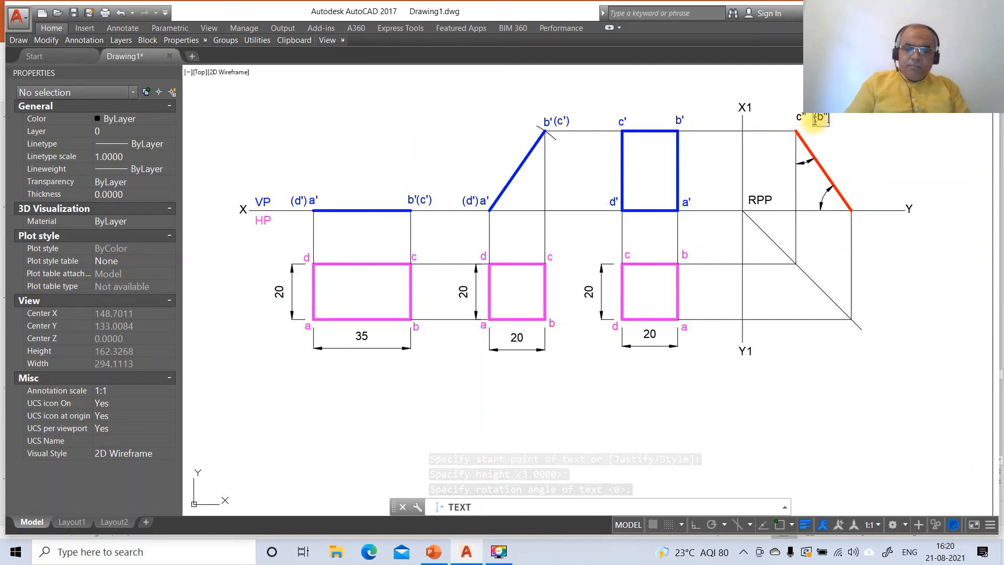
pyautogui.press('Return')
pyautogui.press('Return')
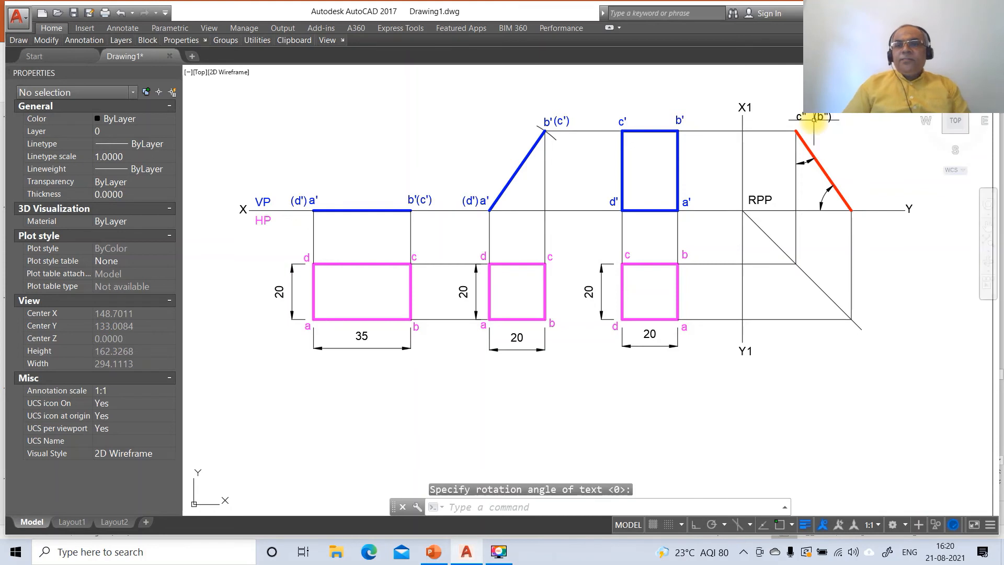
# Add text labels d" and (a") at the red line's lower end with height 3 and rotation 0.
pyautogui.press('Return')
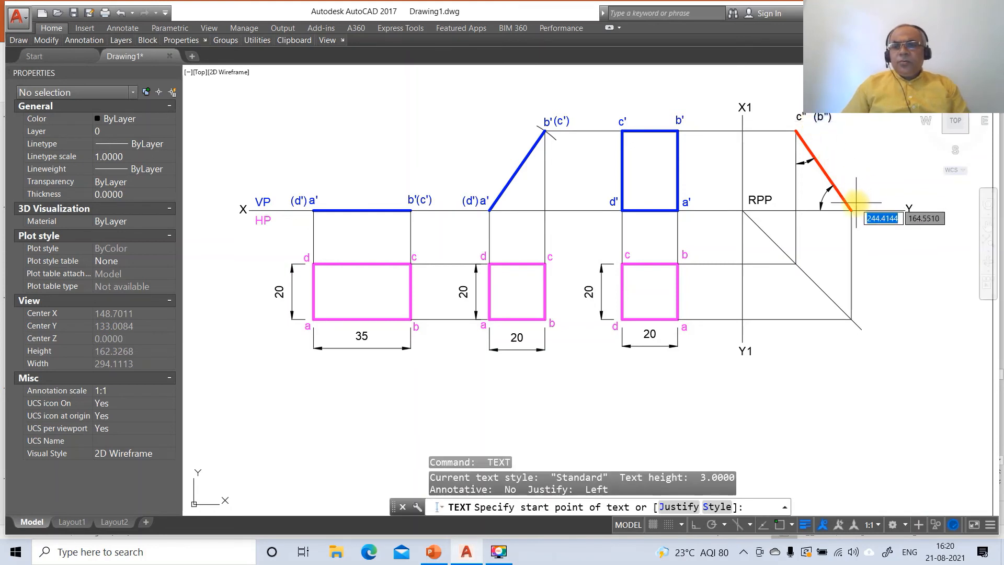
pyautogui.click(851, 210)
pyautogui.press('Return')
pyautogui.press('Return')
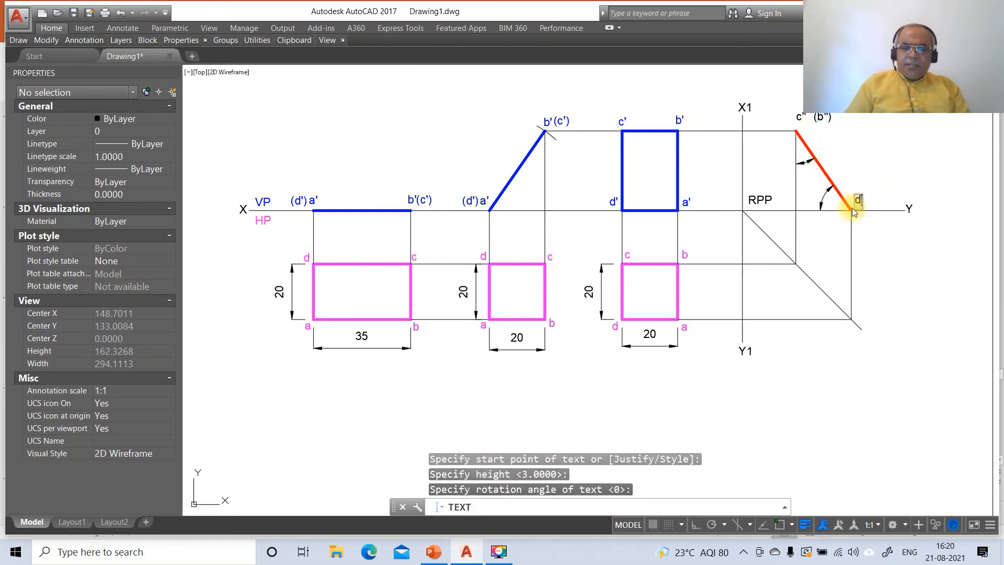
pyautogui.write('d"')
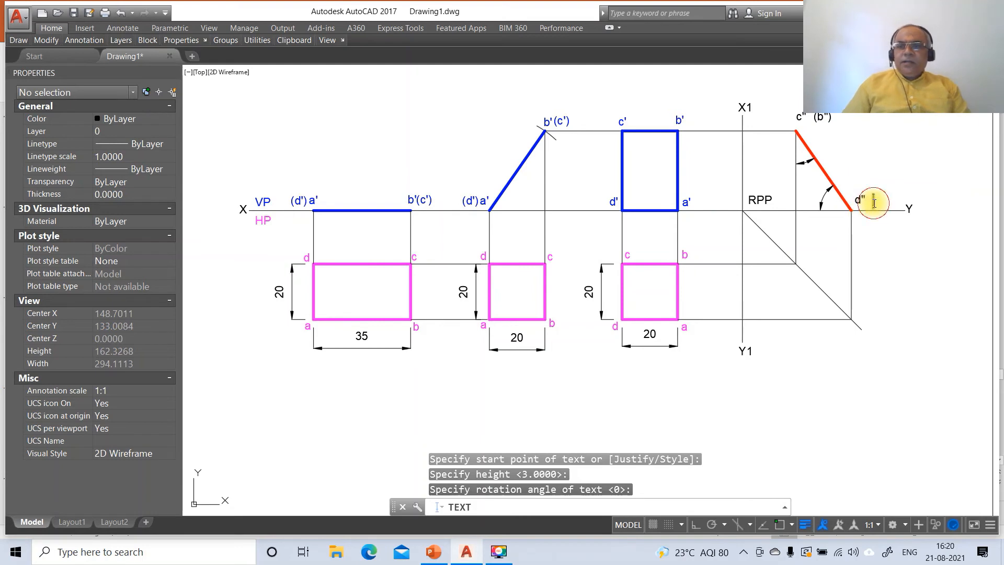
pyautogui.click(874, 203)
pyautogui.write('(a')
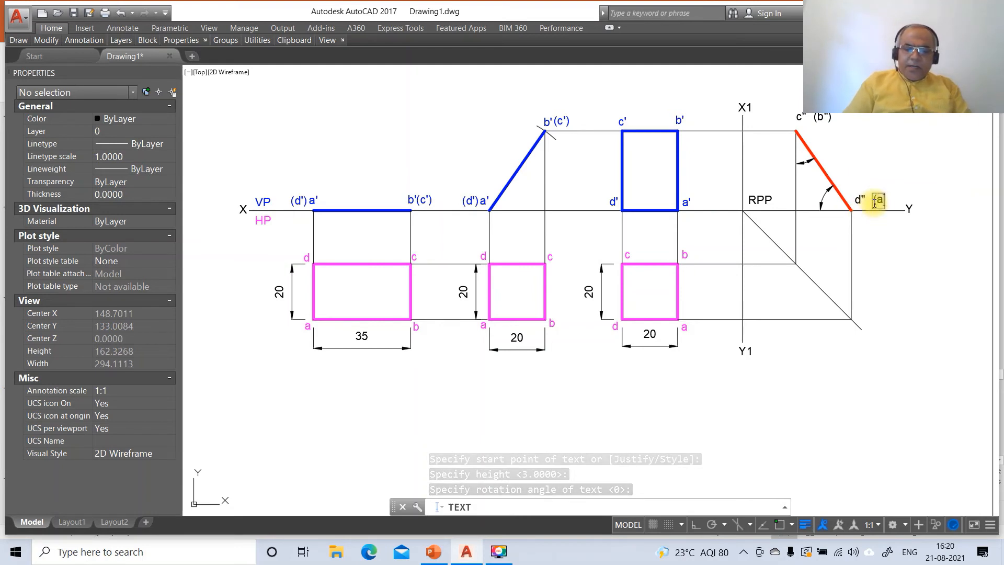
pyautogui.write('")')
pyautogui.press('Return')
pyautogui.press('Return')
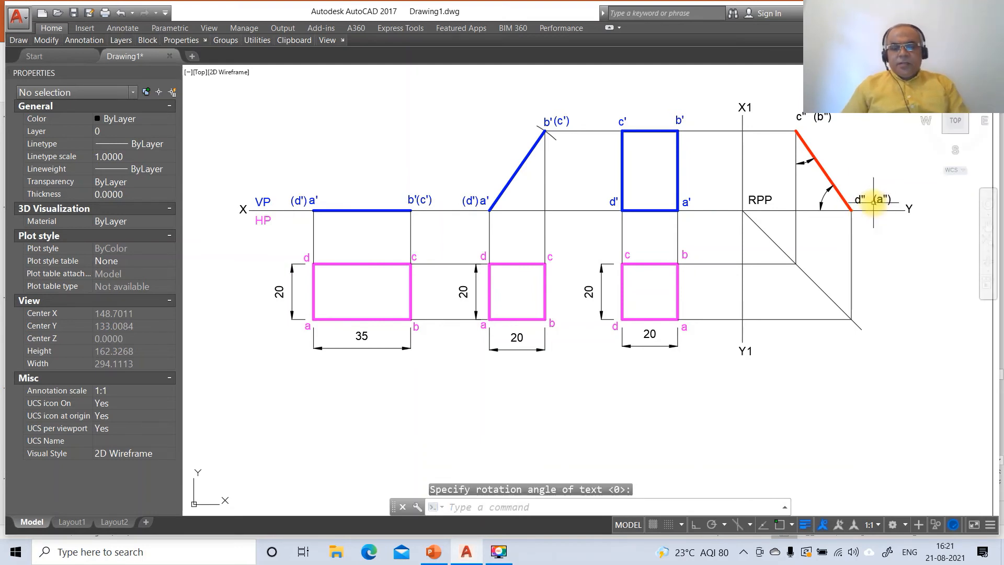
# Move the c" and (b") labels slightly left and down so they sit together just above the red line's upper end.
pyautogui.write('m')
pyautogui.press('Return')
pyautogui.click(799, 121)
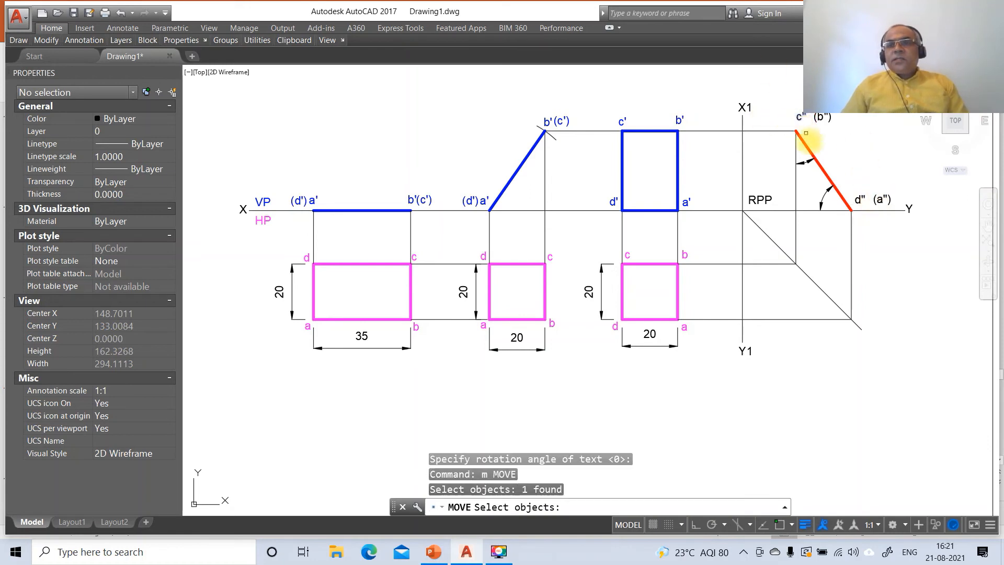
pyautogui.press('Return')
pyautogui.click(824, 151)
pyautogui.click(821, 155)
pyautogui.press('Return')
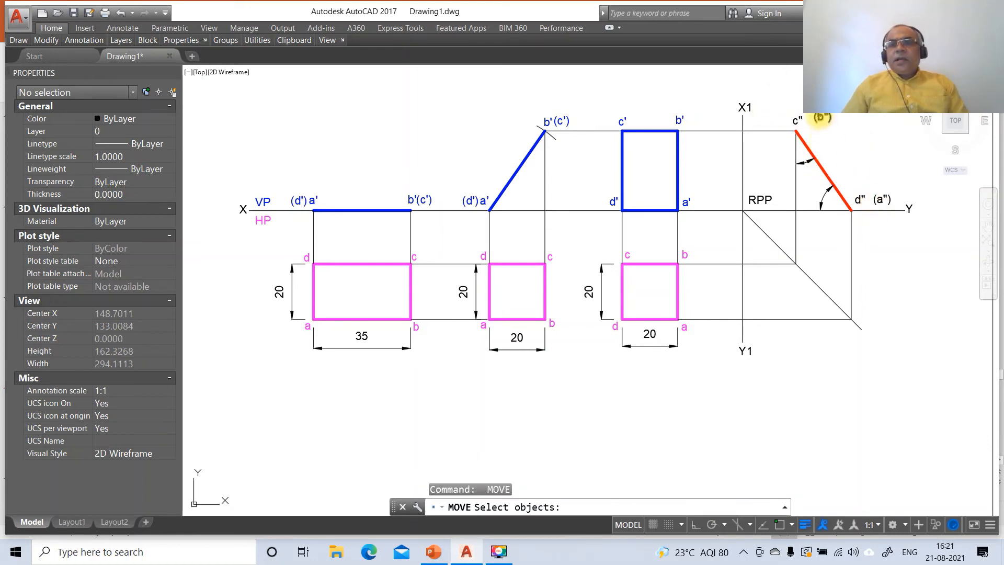
pyautogui.click(823, 118)
pyautogui.press('Return')
pyautogui.click(837, 138)
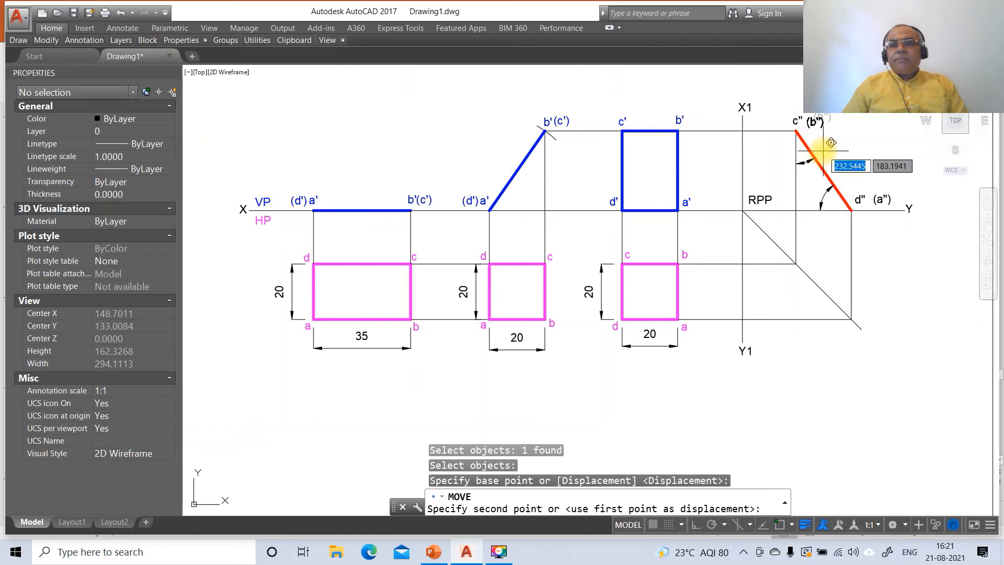
pyautogui.click(829, 143)
# Move the d" and (a") labels slightly left and down so they sit together beside the red line's lower end.
pyautogui.press('Return')
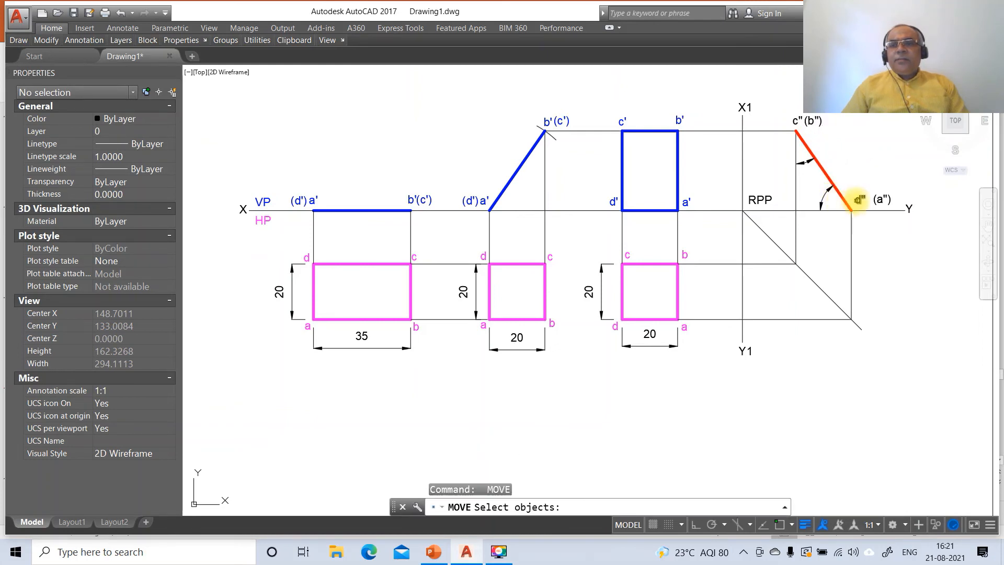
pyautogui.click(858, 200)
pyautogui.press('Return')
pyautogui.click(860, 207)
pyautogui.click(858, 209)
pyautogui.press('Return')
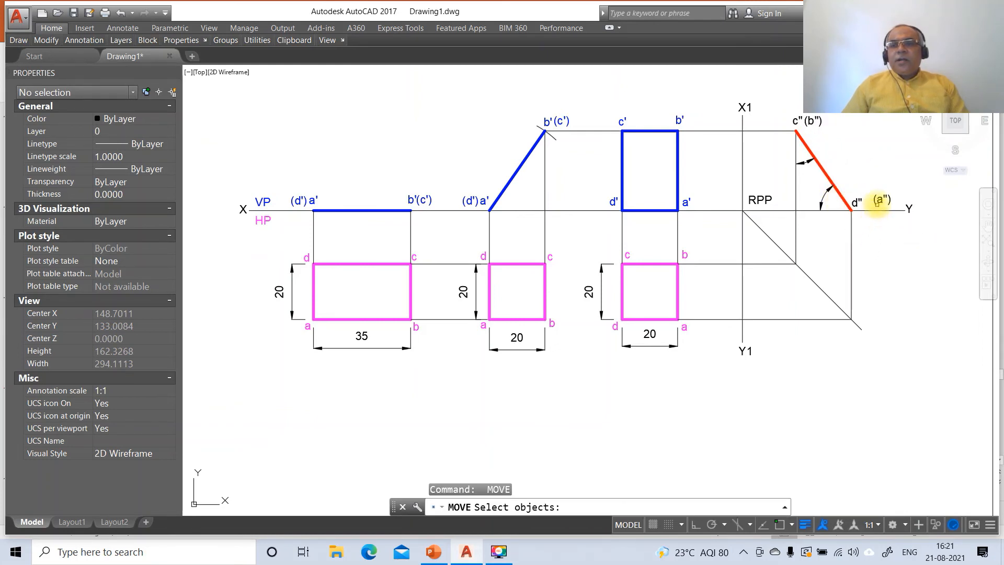
pyautogui.click(877, 203)
pyautogui.press('Return')
pyautogui.click(885, 231)
pyautogui.click(874, 235)
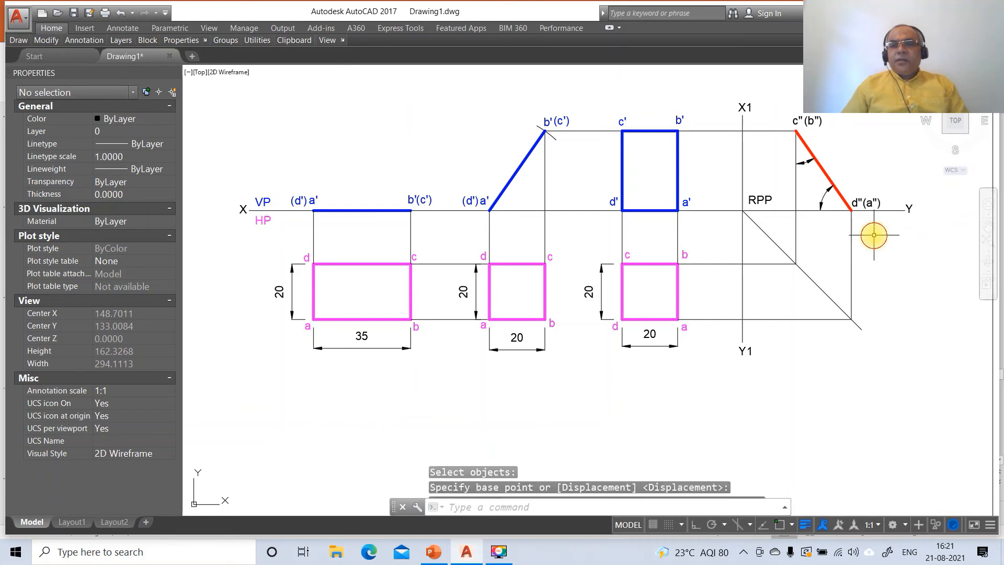
pyautogui.write('Nt')
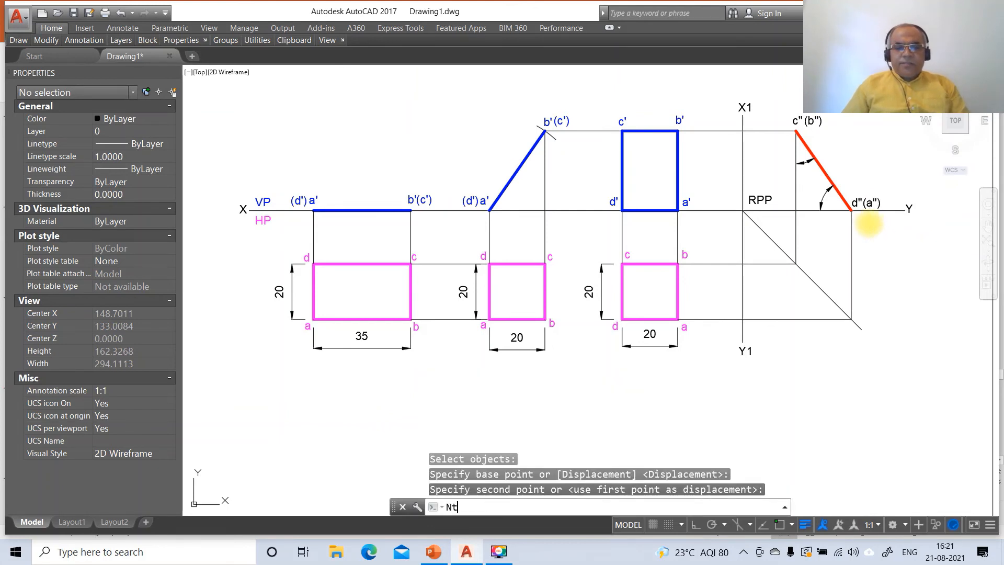
pyautogui.press('Return')
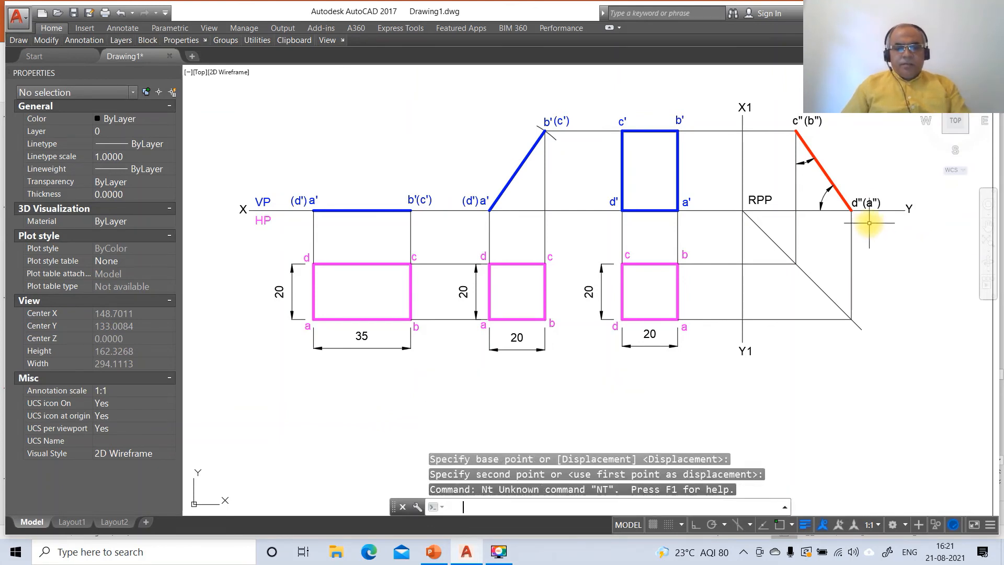
pyautogui.press('Escape')
# Add a multiline text θ in the Symbol font, entered as q, beside the lower angle arc of the red line.
pyautogui.write('Mt')
pyautogui.press('space')
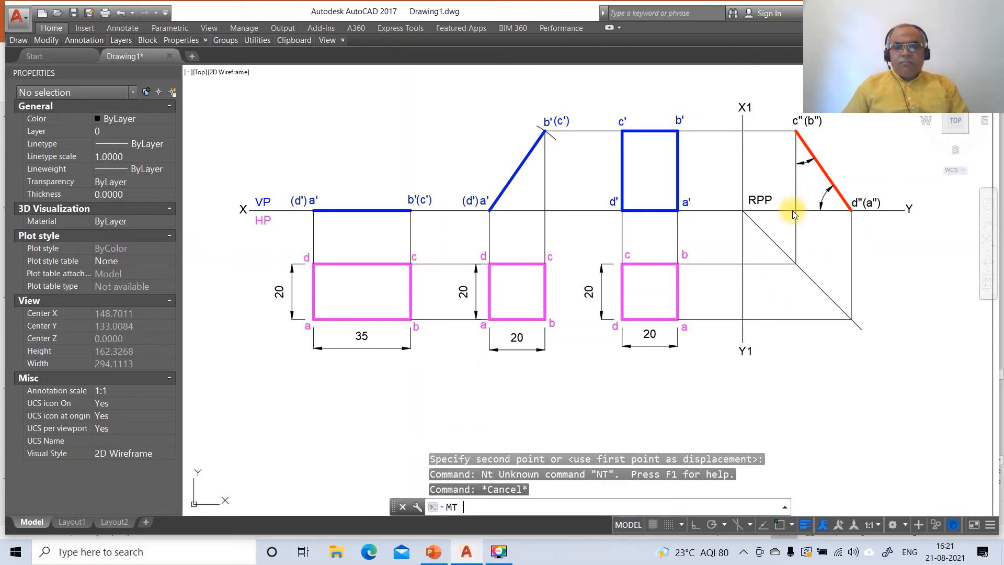
pyautogui.press('Return')
pyautogui.click(808, 190)
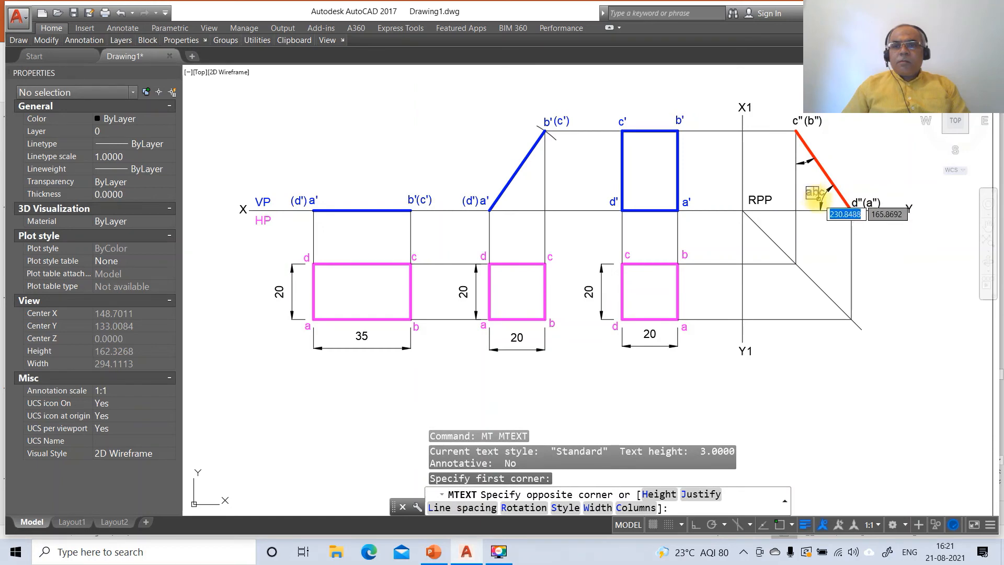
pyautogui.press('Escape')
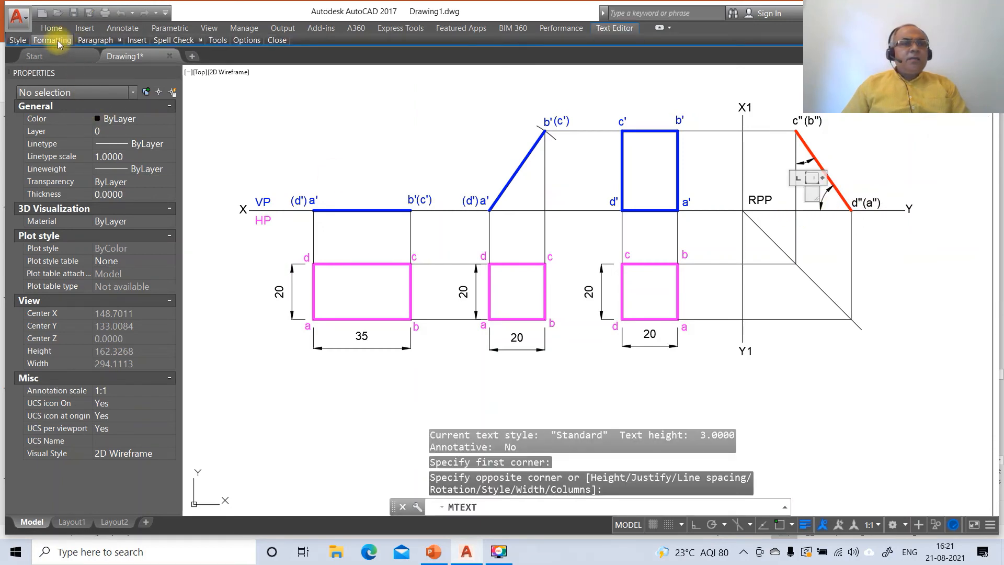
pyautogui.moveTo(58, 44)
pyautogui.click(126, 56)
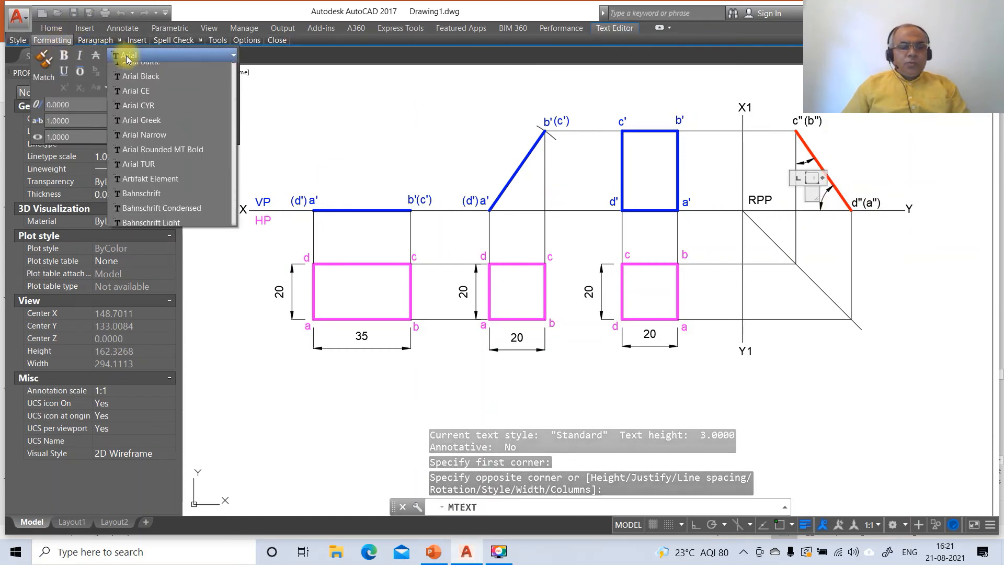
pyautogui.scroll(-10, 126, 55)
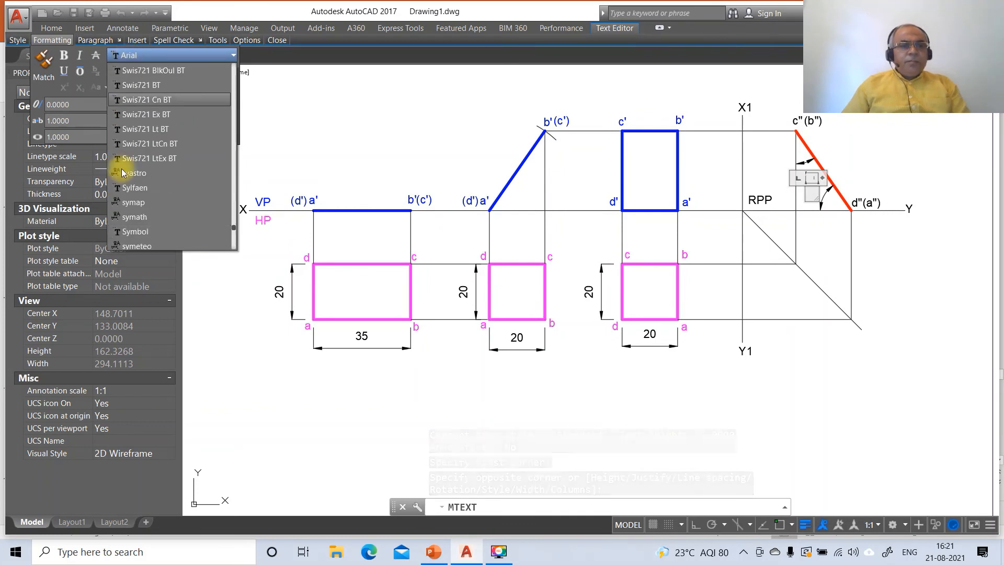
pyautogui.click(135, 232)
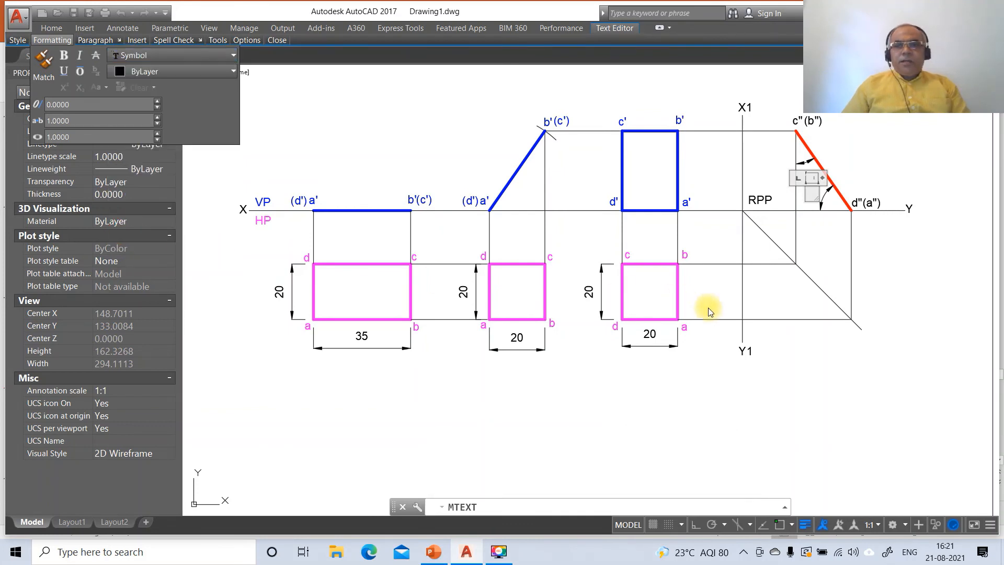
pyautogui.write('q')
pyautogui.click(782, 320)
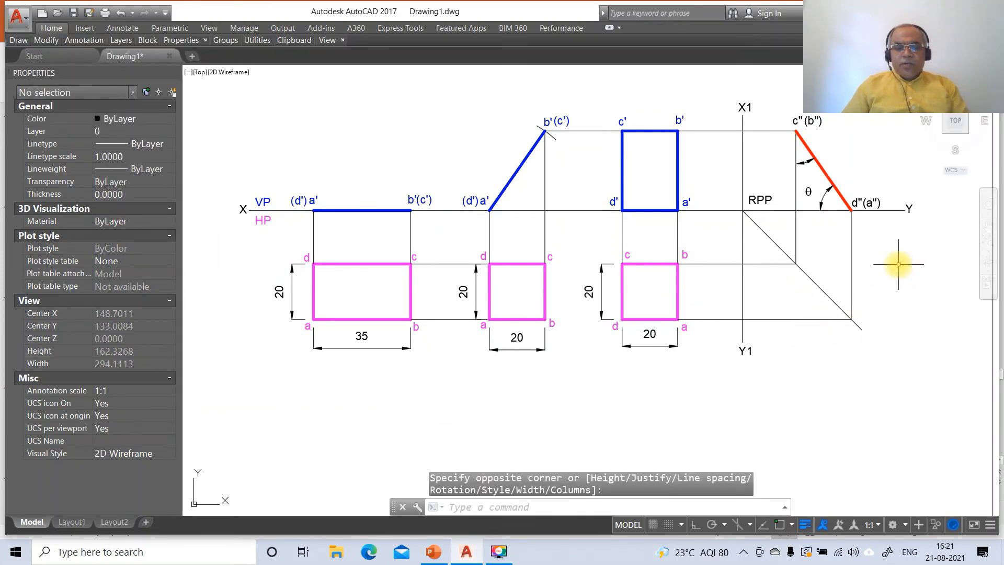
# Move the θ label slightly right and down, closer to the red line's lower angle arc.
pyautogui.write('m')
pyautogui.press('Return')
pyautogui.click(809, 192)
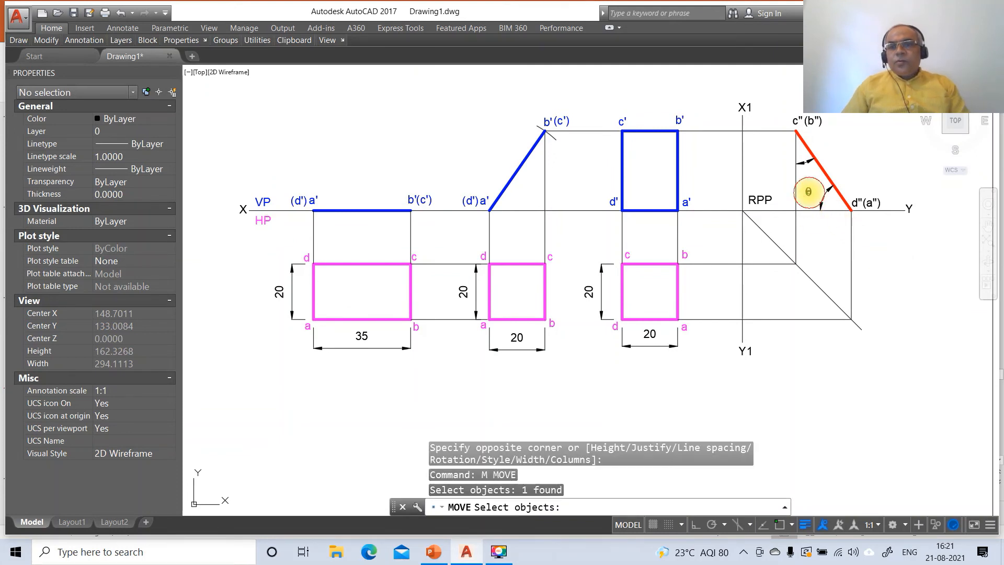
pyautogui.press('Return')
pyautogui.click(816, 229)
pyautogui.click(823, 231)
# Copy the θ label from the lower angle arc to just below the red line's upper angle arc.
pyautogui.write('Co')
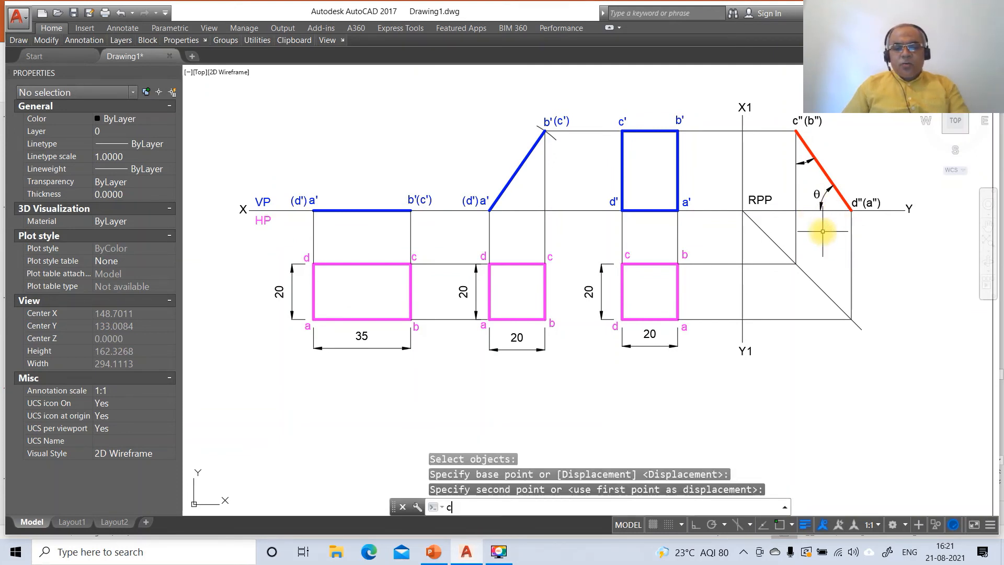
pyautogui.press('Return')
pyautogui.click(815, 197)
pyautogui.press('Return')
pyautogui.click(825, 248)
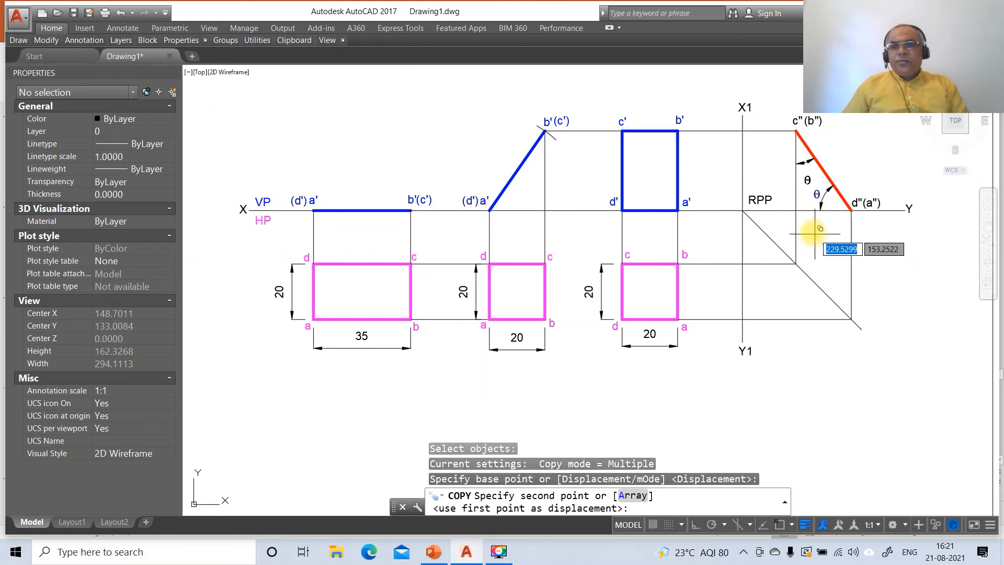
pyautogui.click(814, 228)
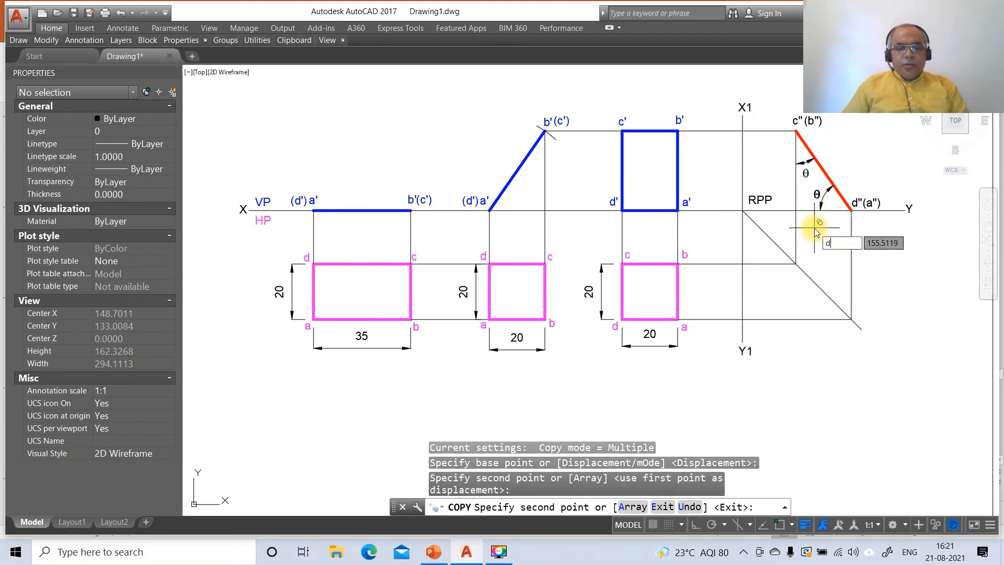
pyautogui.press('Return')
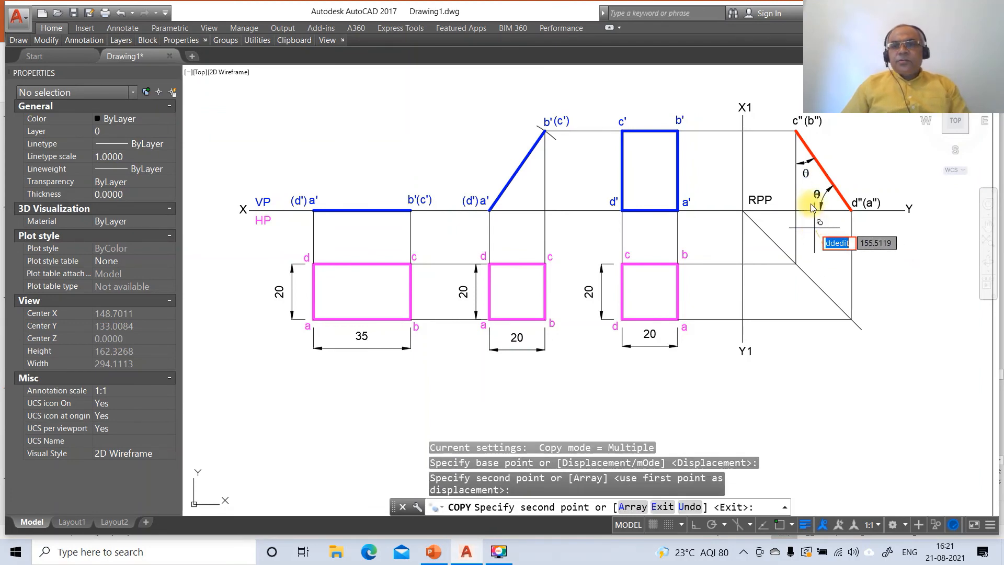
pyautogui.press('Escape')
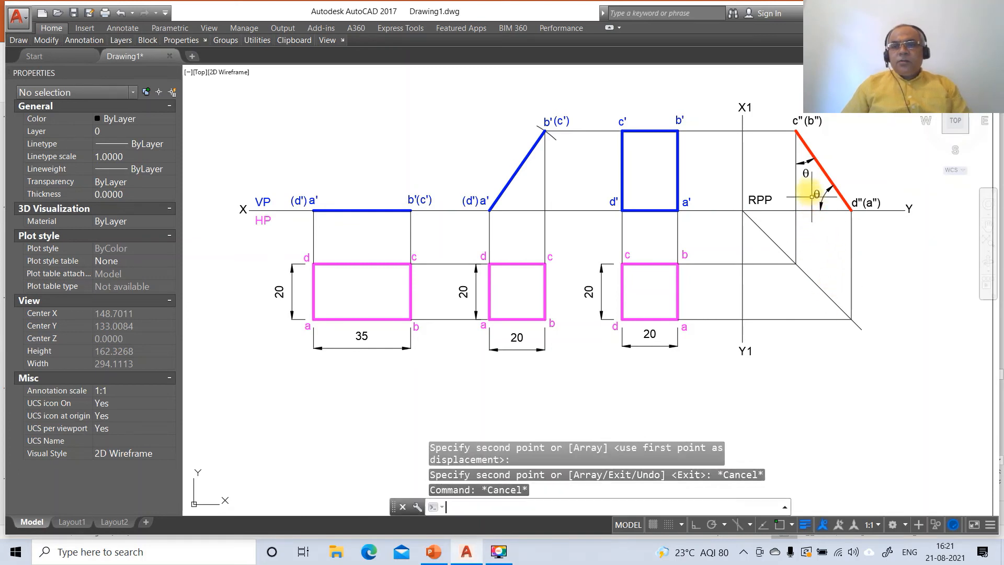
pyautogui.press('Return')
pyautogui.click(804, 172)
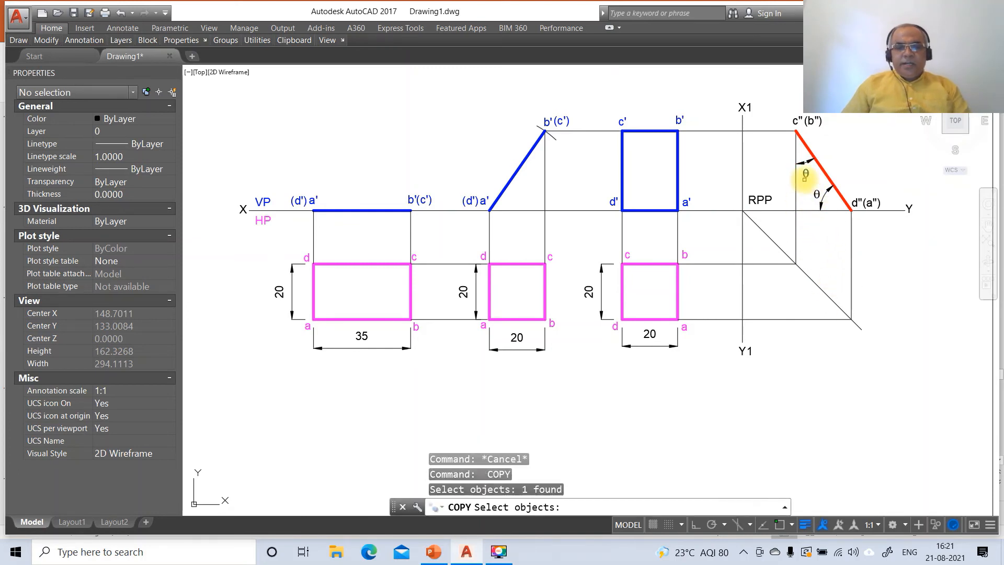
pyautogui.press('Escape')
pyautogui.press('Escape')
pyautogui.press('Escape')
# Change the copied θ label below the red line's upper angle arc to the symbol φ.
pyautogui.write('dded')
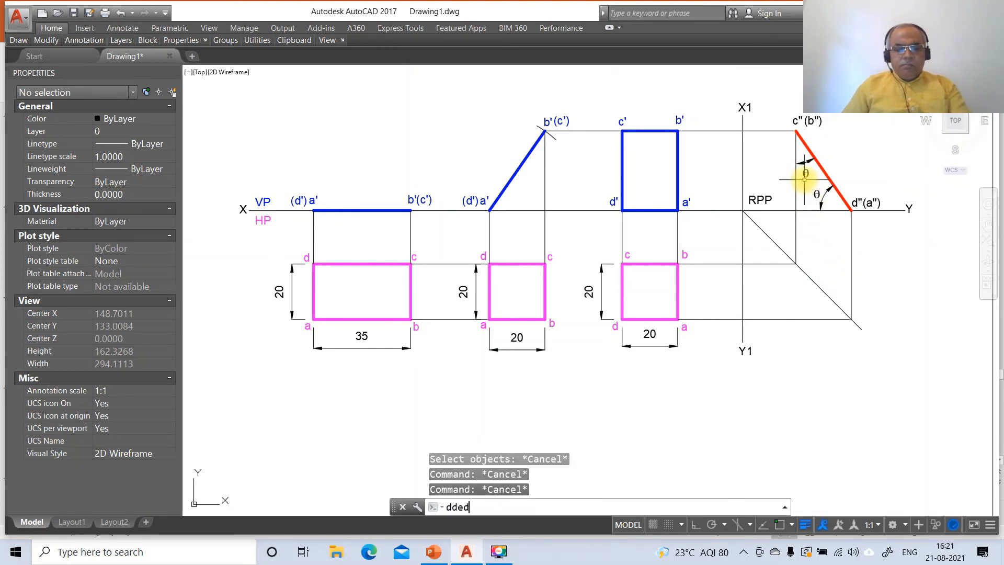
pyautogui.write('it')
pyautogui.press('Return')
pyautogui.click(805, 174)
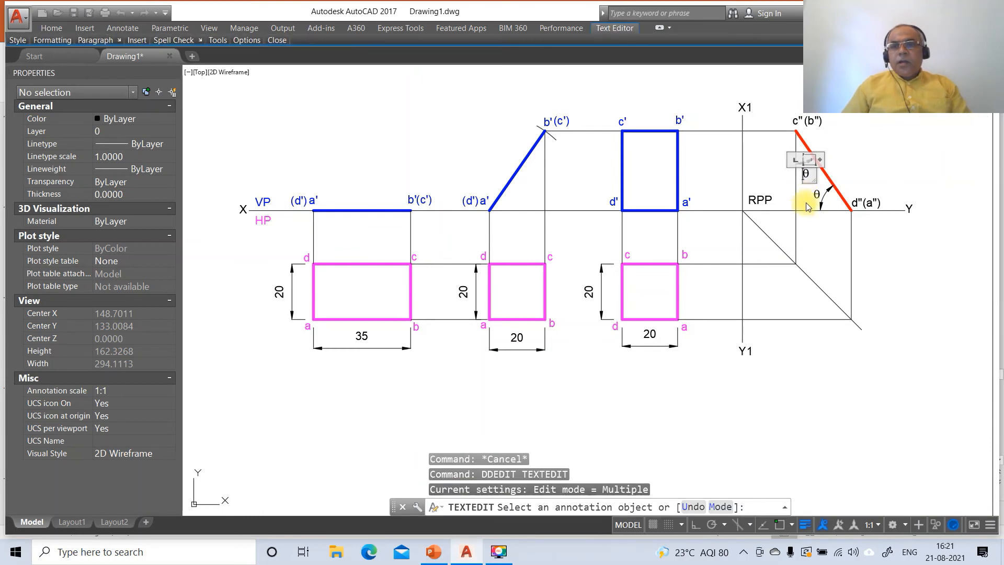
pyautogui.click(789, 361)
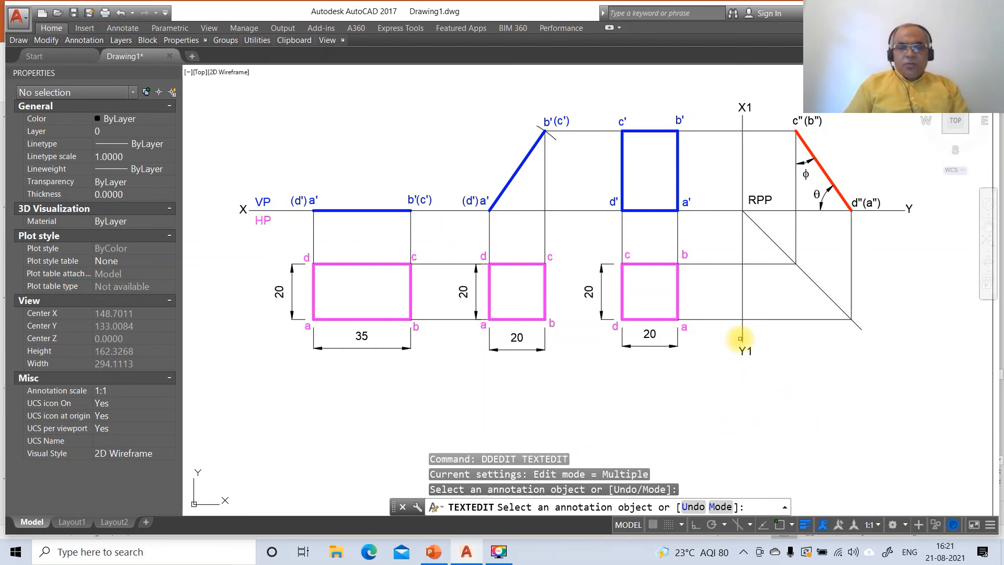
pyautogui.press('Return')
# Add an angular dimension between the diagonal projection line and the XY line, placing its arc just below XY.
pyautogui.write('dim')
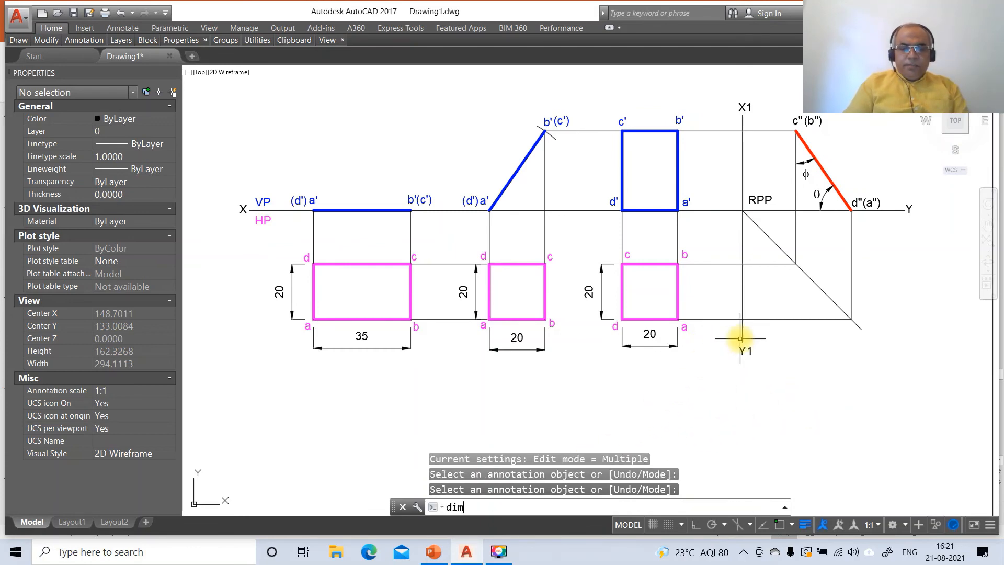
pyautogui.press('Return')
pyautogui.write('a')
pyautogui.press('Return')
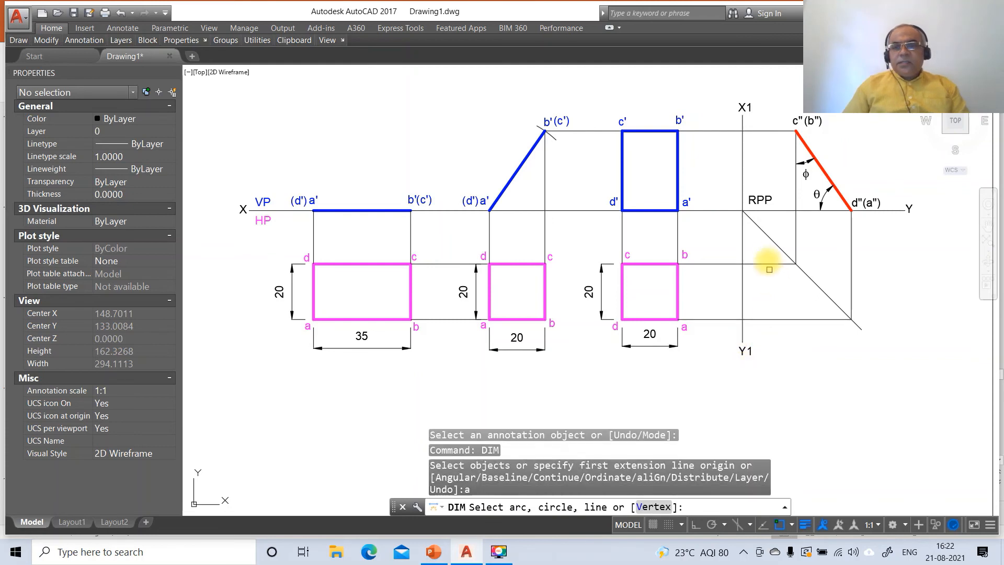
pyautogui.click(769, 237)
pyautogui.click(779, 211)
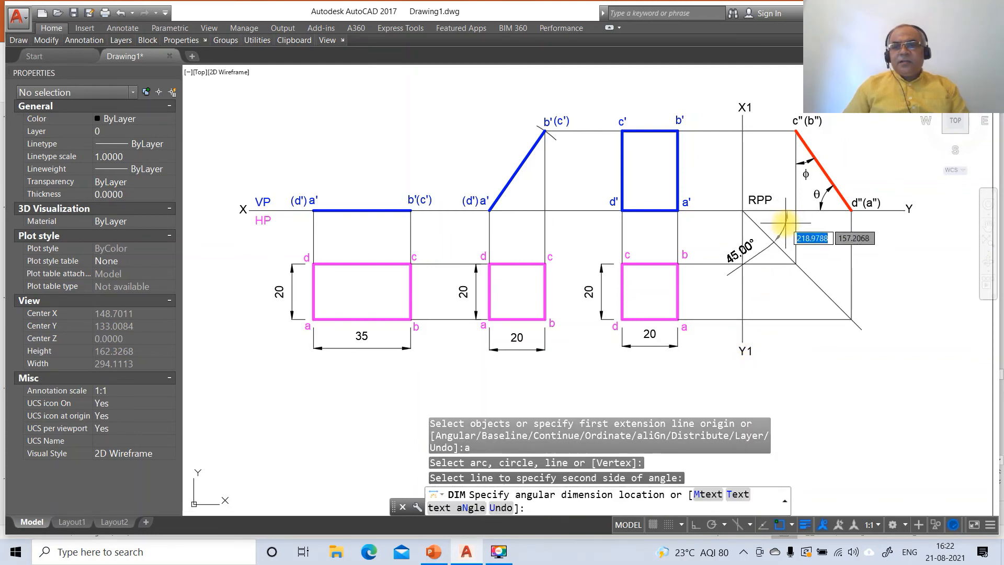
pyautogui.click(780, 217)
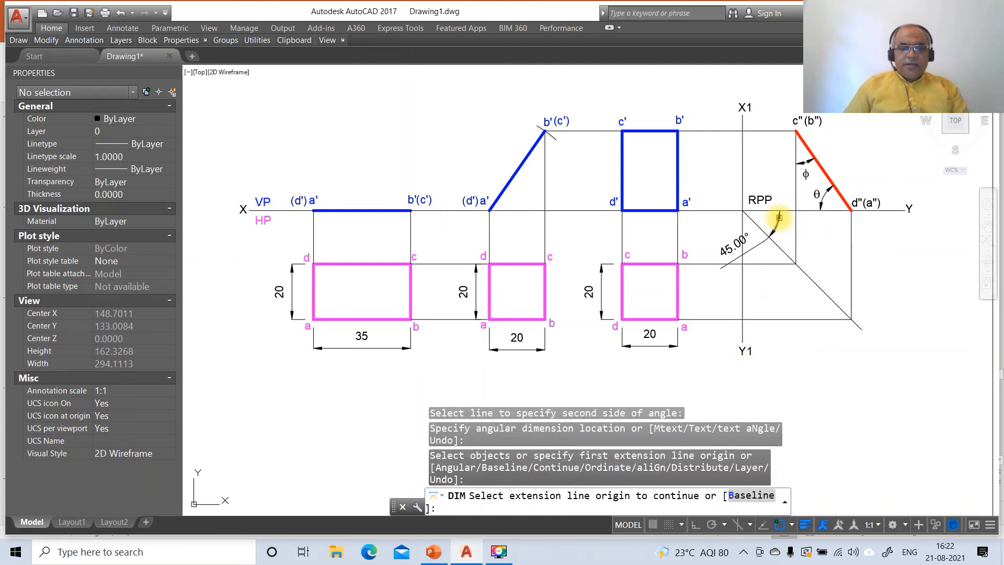
pyautogui.press('Escape')
# Set the angular dimension precision of the Standard dimension style to 0 decimal places.
pyautogui.write('dd')
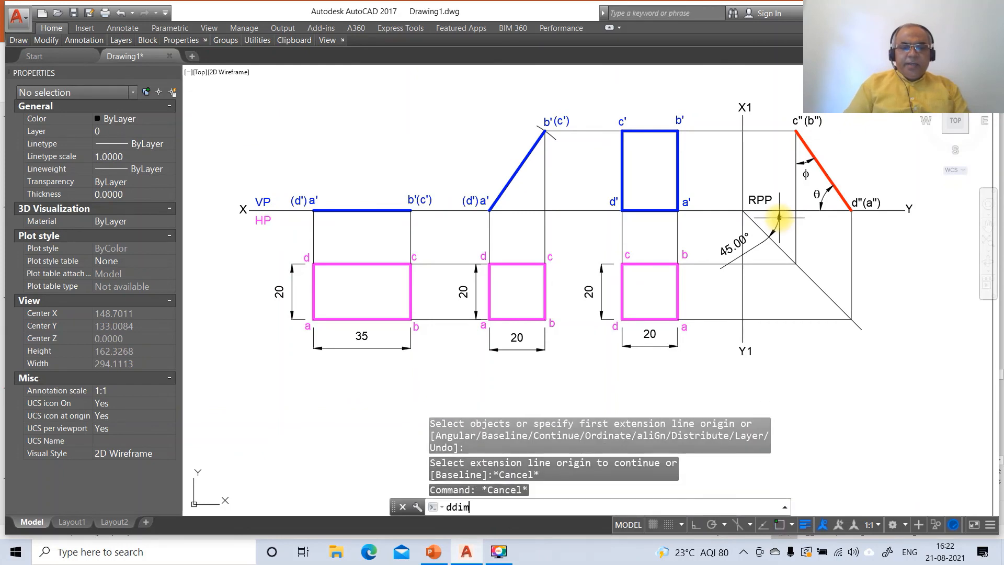
pyautogui.write('im')
pyautogui.press('Return')
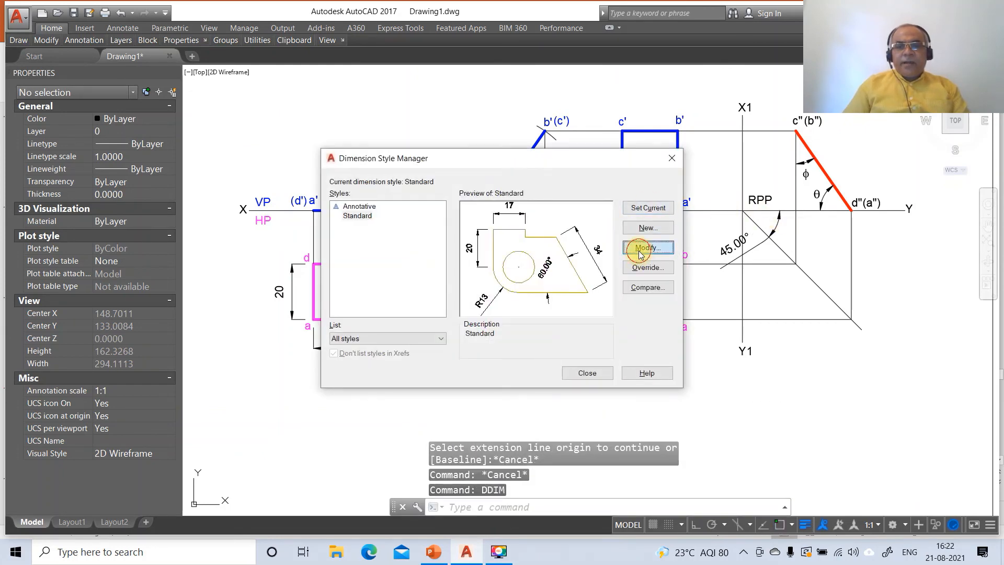
pyautogui.click(640, 253)
pyautogui.click(478, 133)
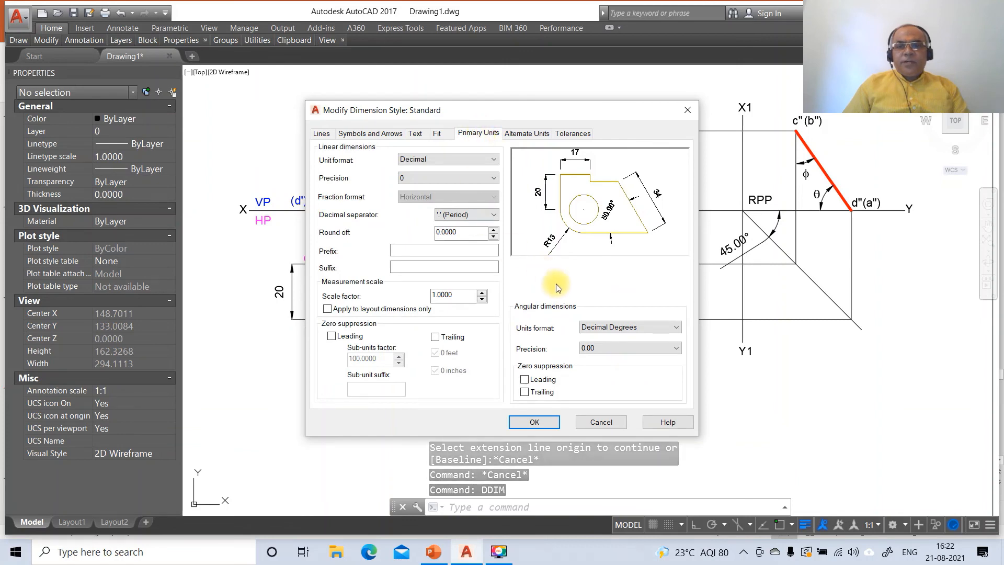
pyautogui.click(589, 348)
pyautogui.click(590, 357)
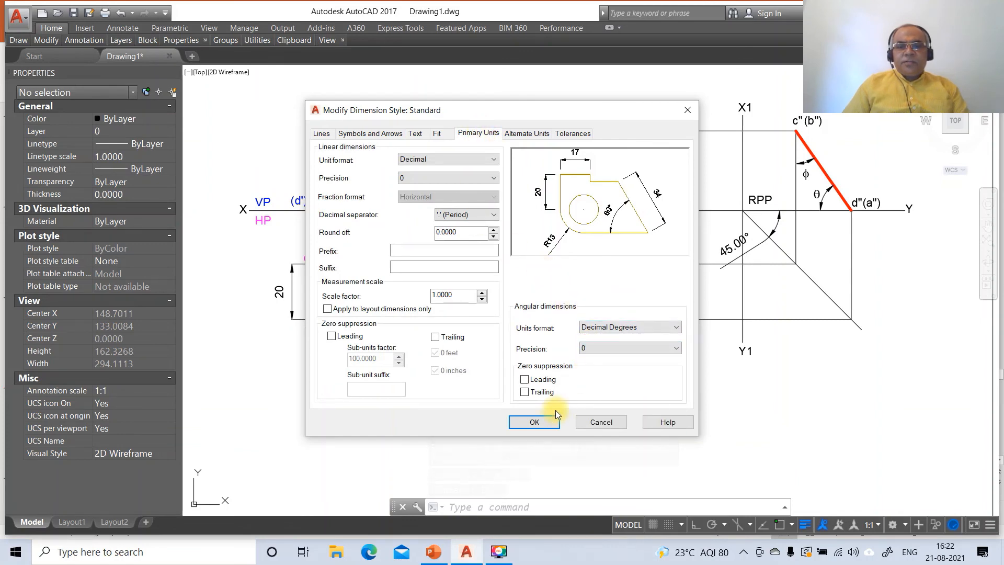
pyautogui.click(546, 422)
pyautogui.click(581, 376)
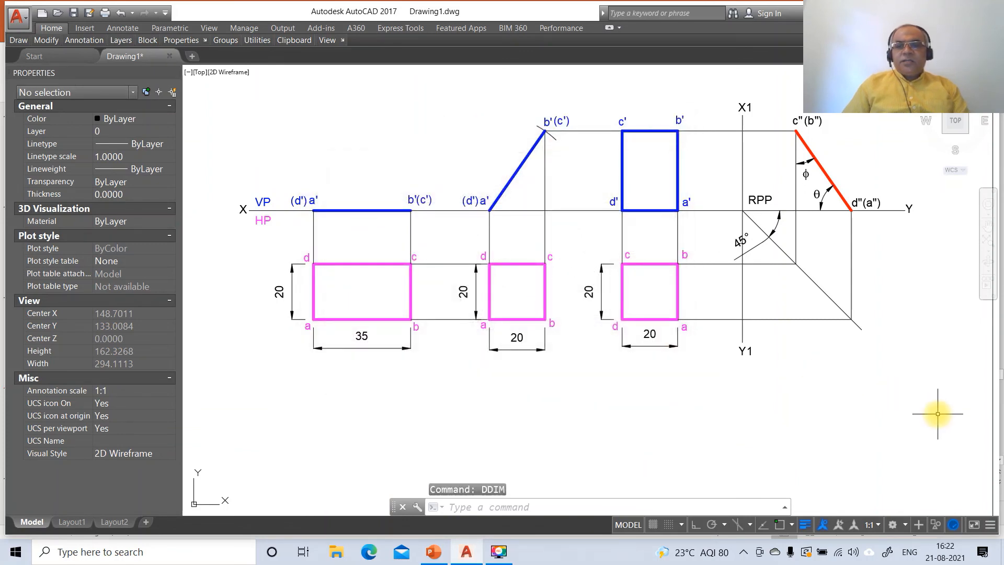
# Reposition the 45° dimension text so it sits between the XY line and the diagonal line.
pyautogui.write('dimted')
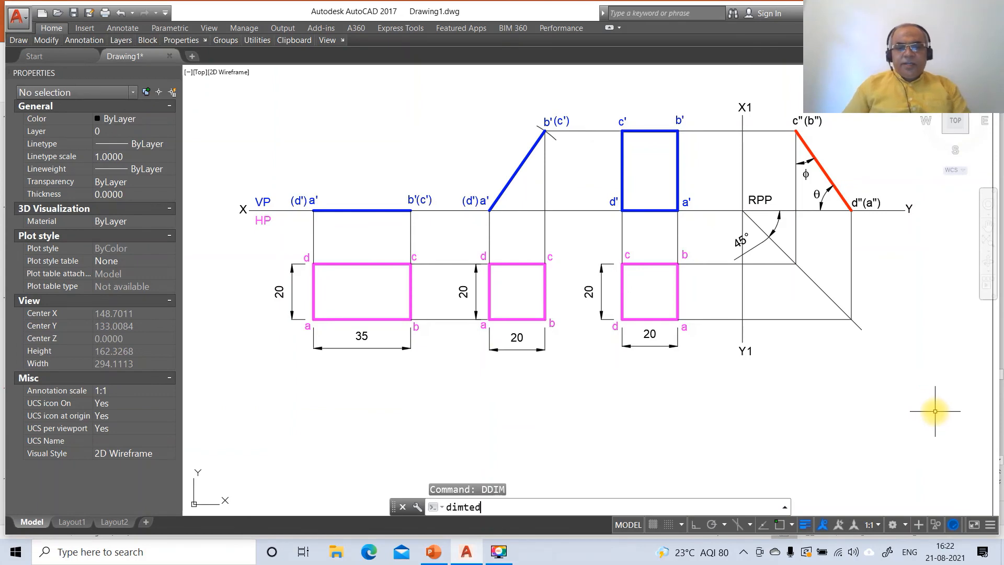
pyautogui.press('Return')
pyautogui.click(771, 225)
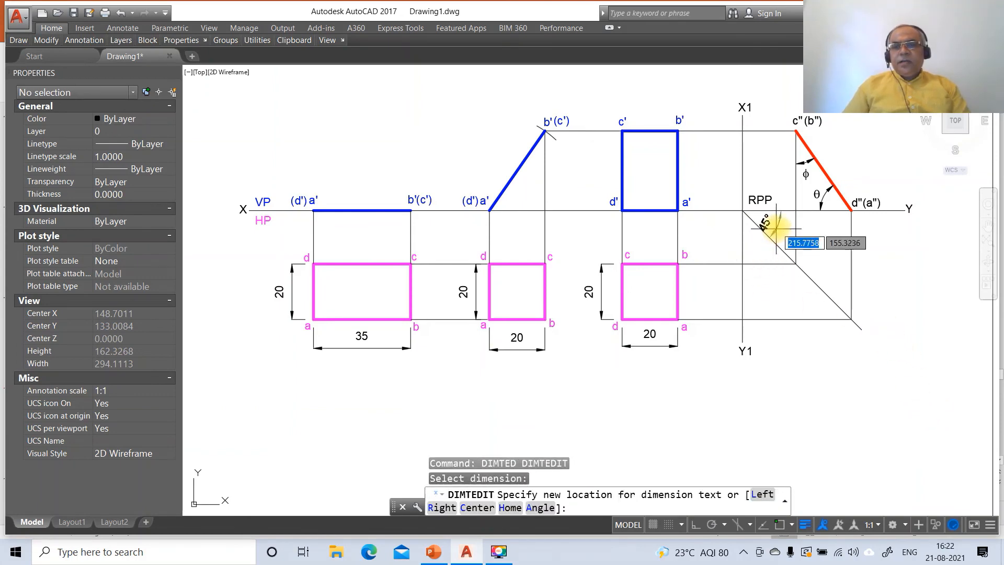
pyautogui.click(776, 226)
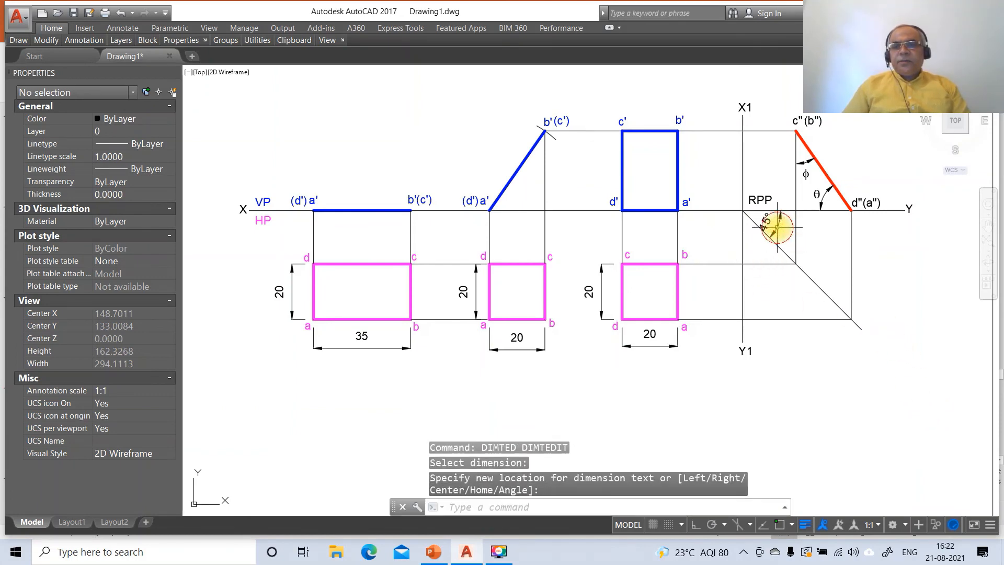
# Assign the RPP, c", (b"), d" and (a") labels to the SV layer.
pyautogui.click(758, 203)
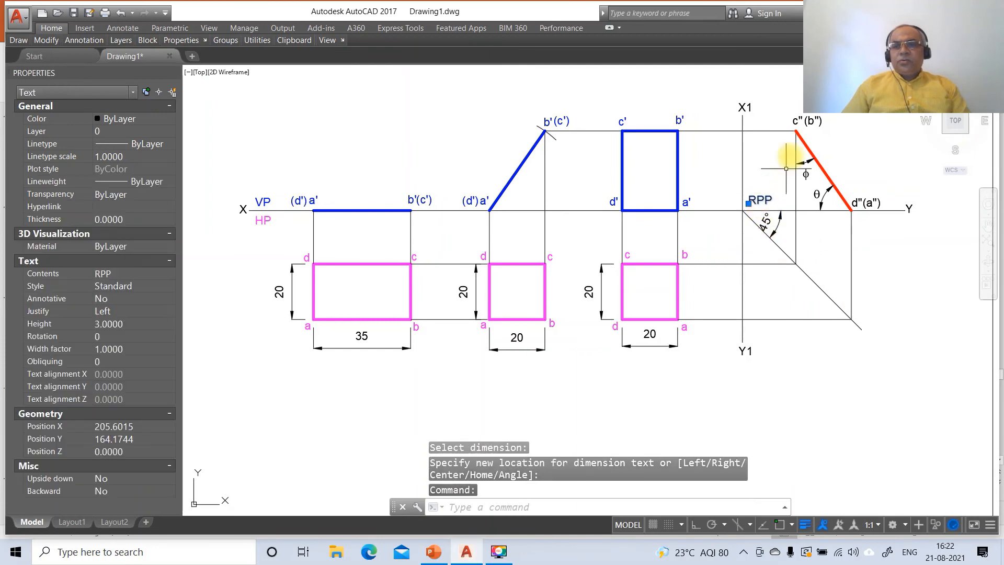
pyautogui.click(828, 125)
pyautogui.click(793, 121)
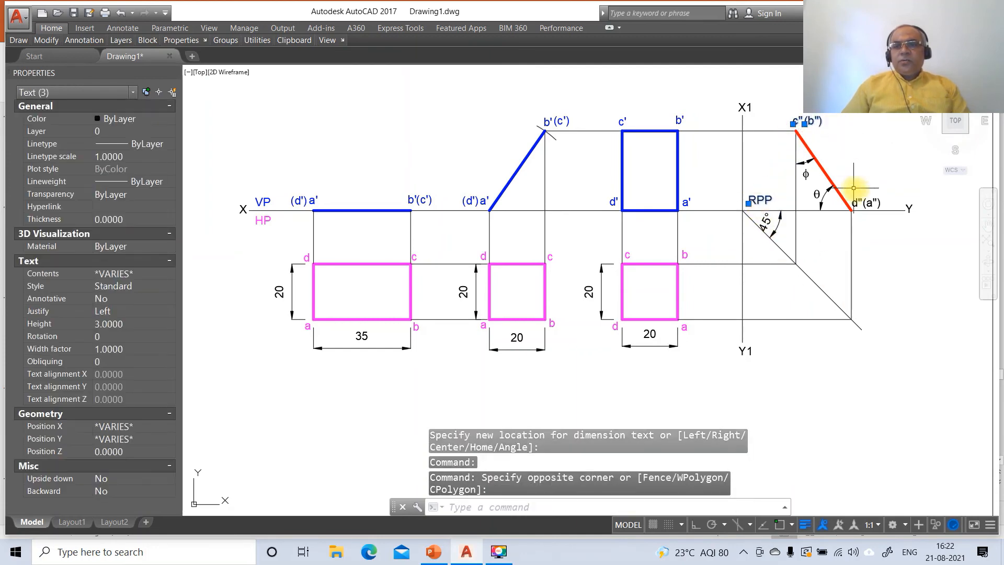
pyautogui.click(855, 204)
pyautogui.click(864, 203)
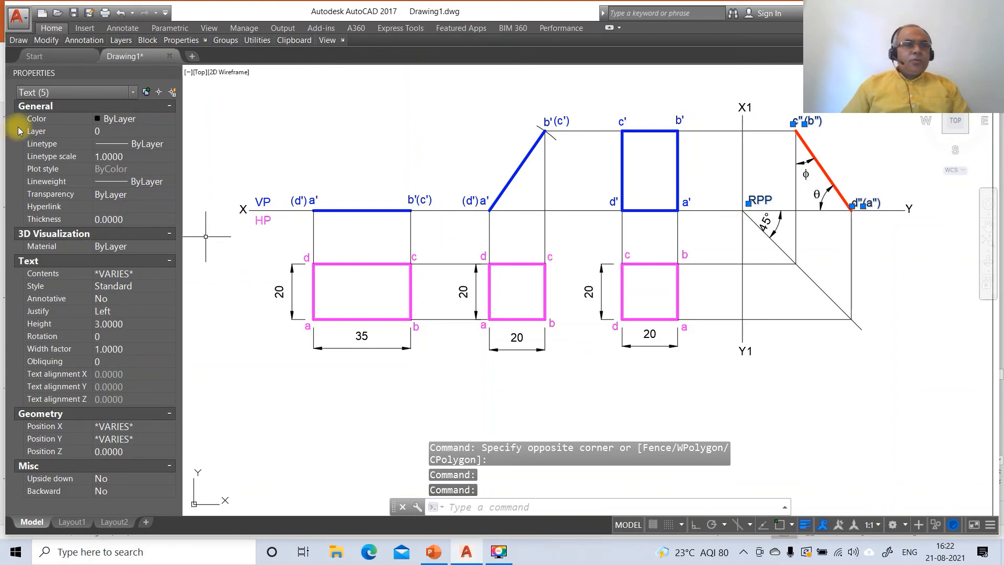
pyautogui.click(125, 135)
pyautogui.click(165, 131)
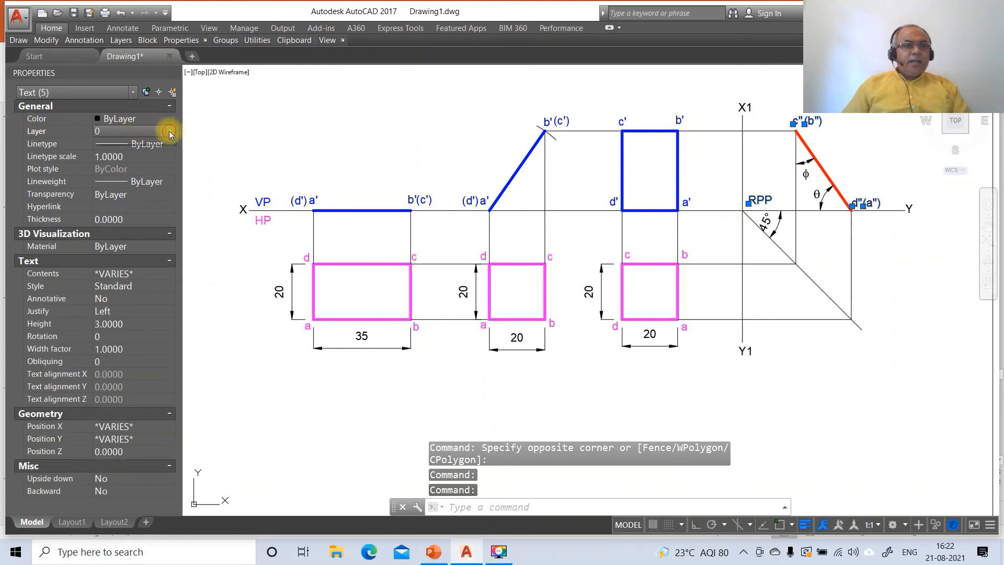
pyautogui.click(106, 183)
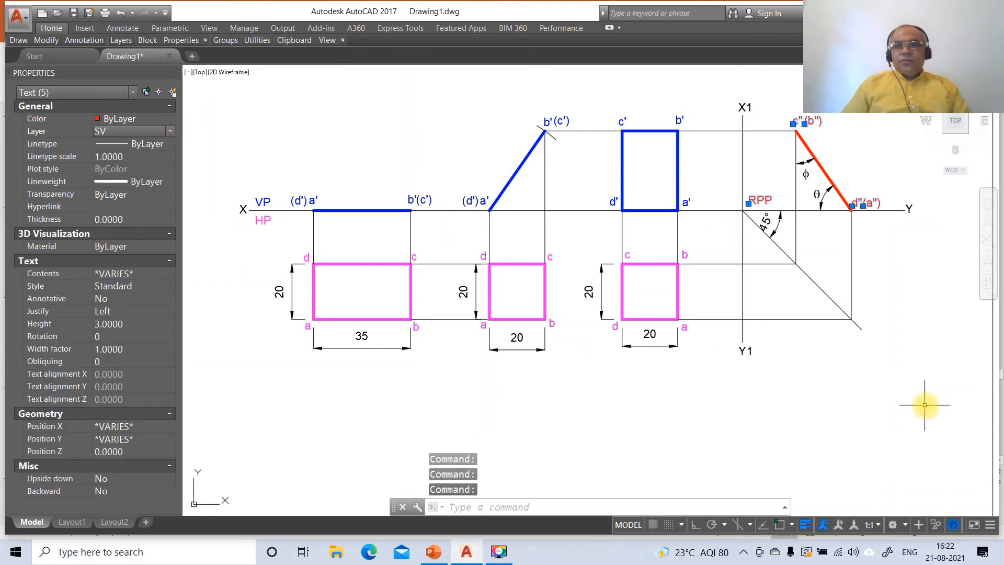
pyautogui.press('Escape')
pyautogui.press('Escape')
pyautogui.press('Escape')
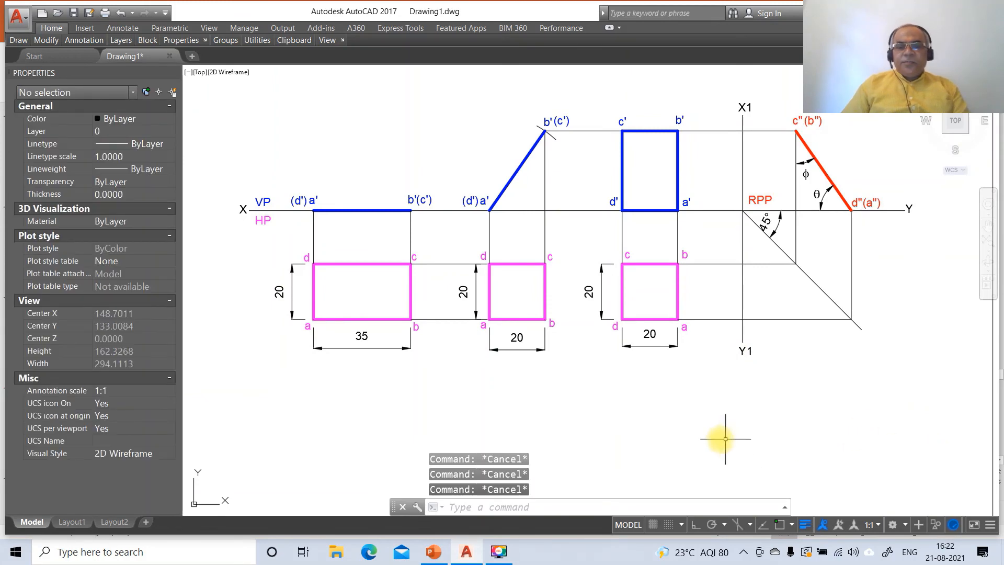
# Add the single-line text ANSWERS at height 3 and rotation 0 in the empty area below the middle views.
pyautogui.write('dt')
pyautogui.press('Return')
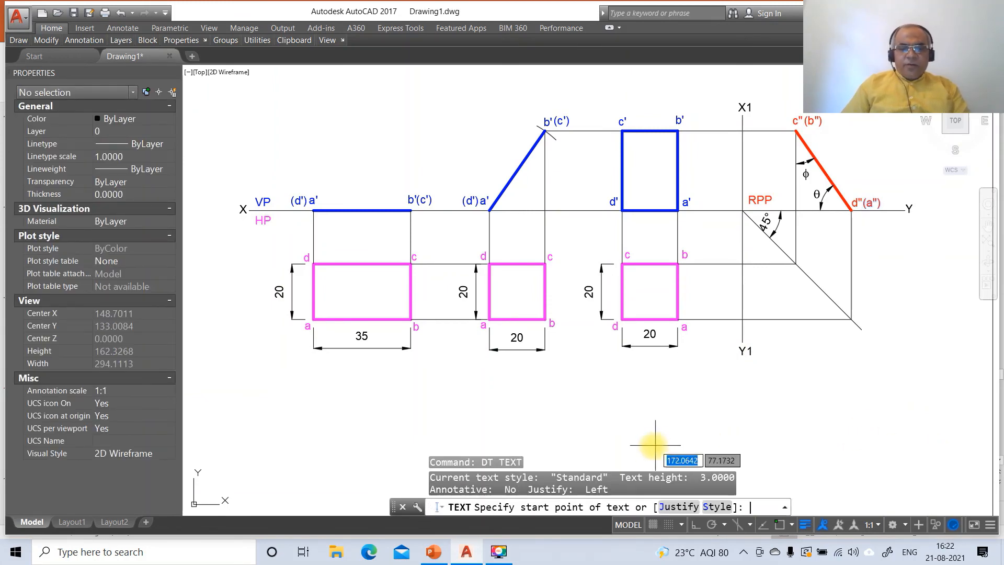
pyautogui.click(530, 396)
pyautogui.press('Return')
pyautogui.press('Return')
pyautogui.write('ANSWERS')
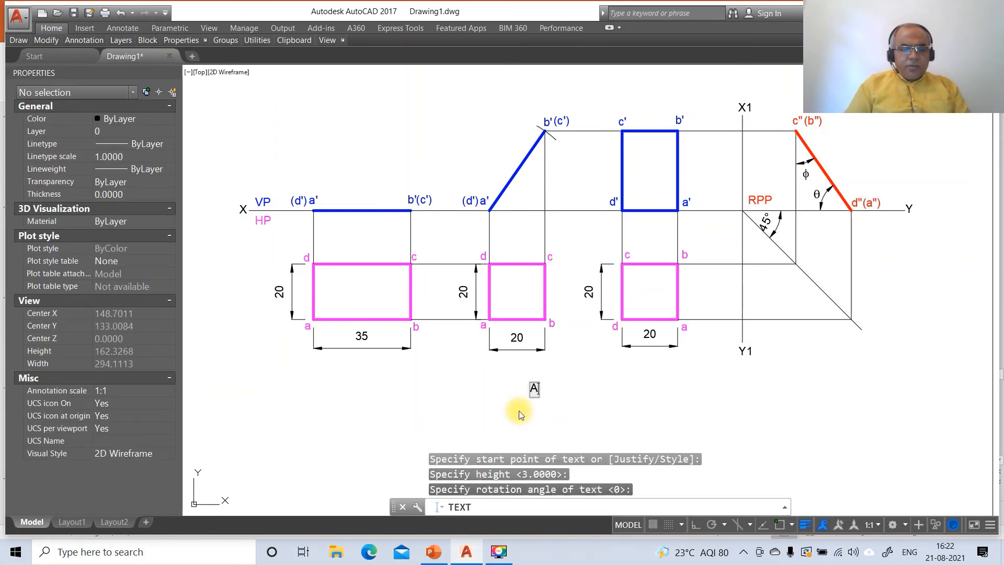
pyautogui.press('Return')
pyautogui.press('Return')
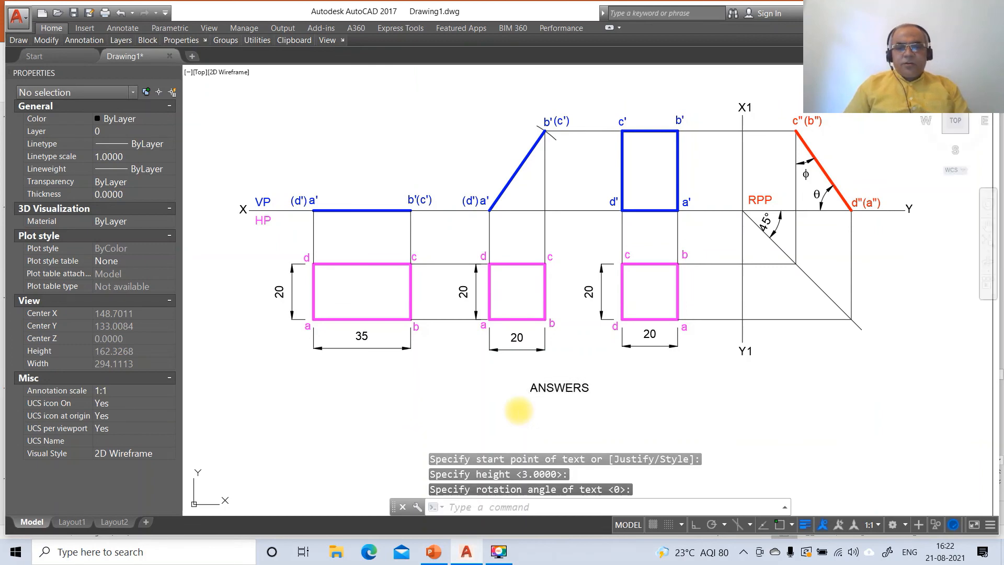
# With Ortho on, draw a horizontal line under the ANSWERS heading and continue it vertically downward from its right end.
pyautogui.write('L')
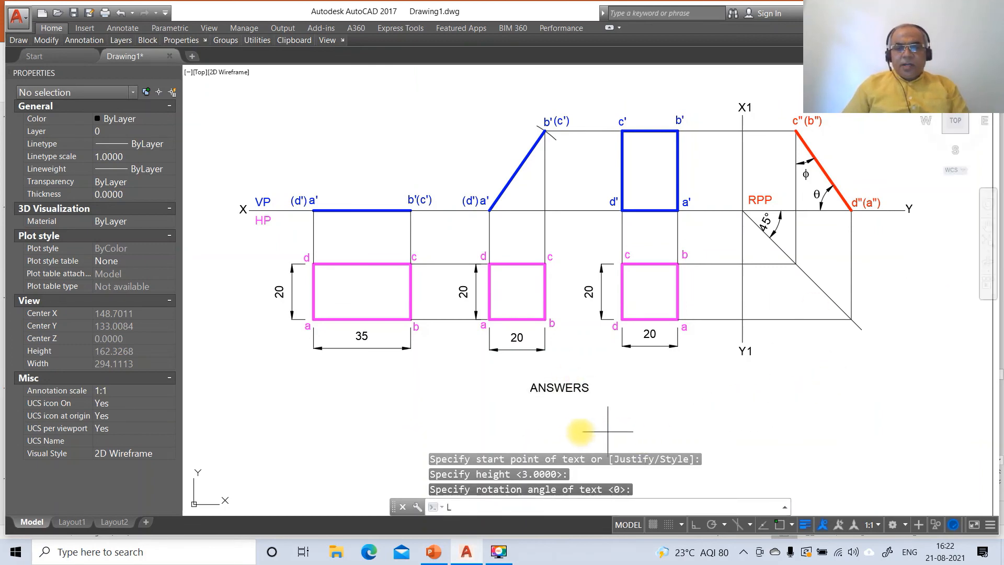
pyautogui.press('Return')
pyautogui.click(526, 398)
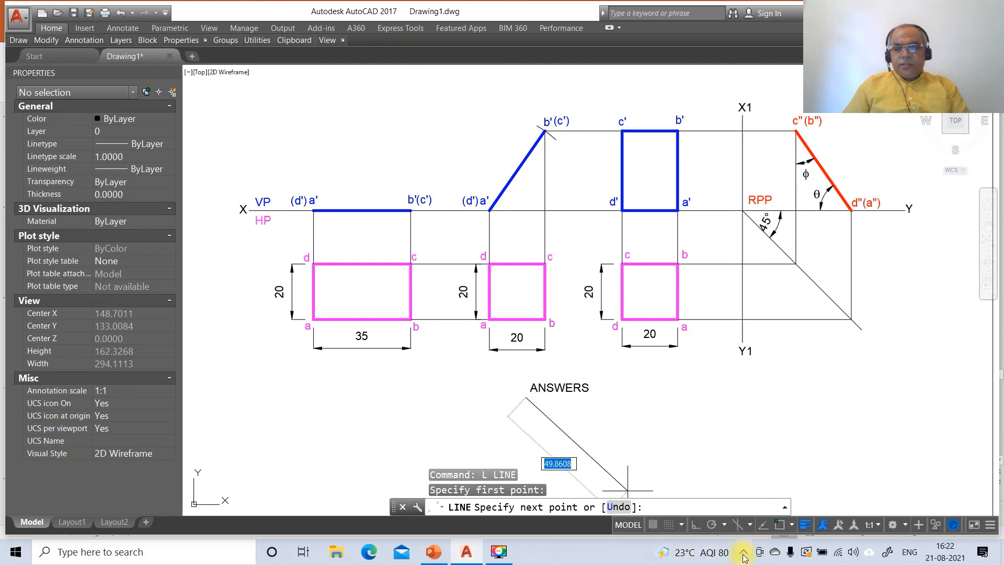
pyautogui.click(694, 525)
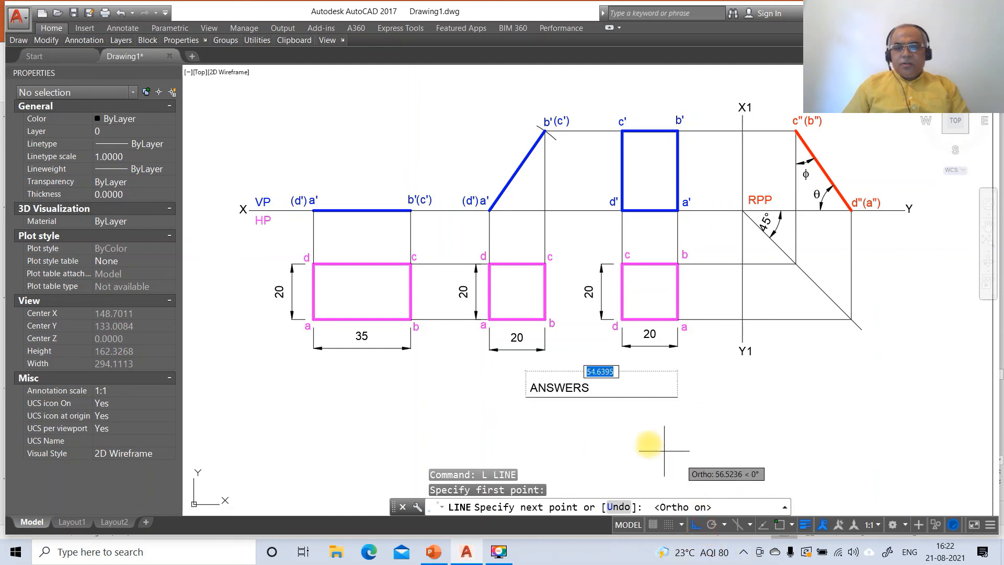
pyautogui.click(592, 408)
pyautogui.click(594, 456)
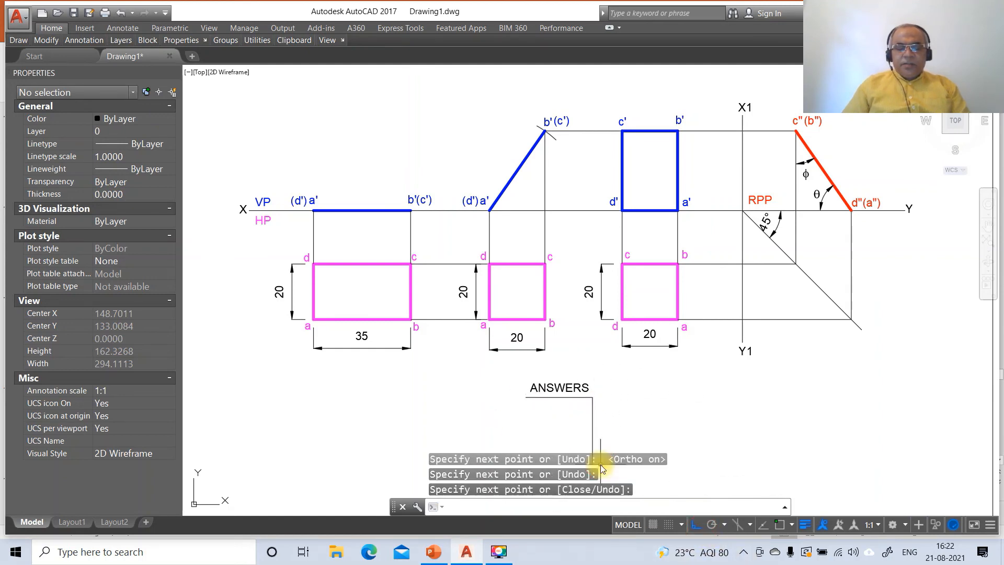
pyautogui.press('Return')
# Check the answer on the PowerPoint slide, and in AutoCAD add single-line text 55.15° at height 3 and rotation 0 under the heading line.
pyautogui.write('dt')
pyautogui.press('Return')
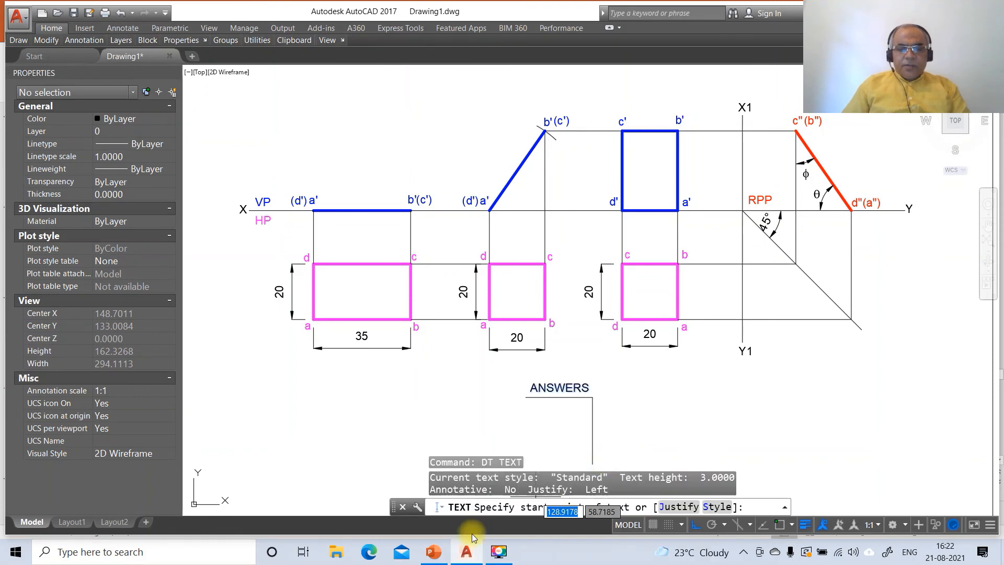
pyautogui.click(434, 554)
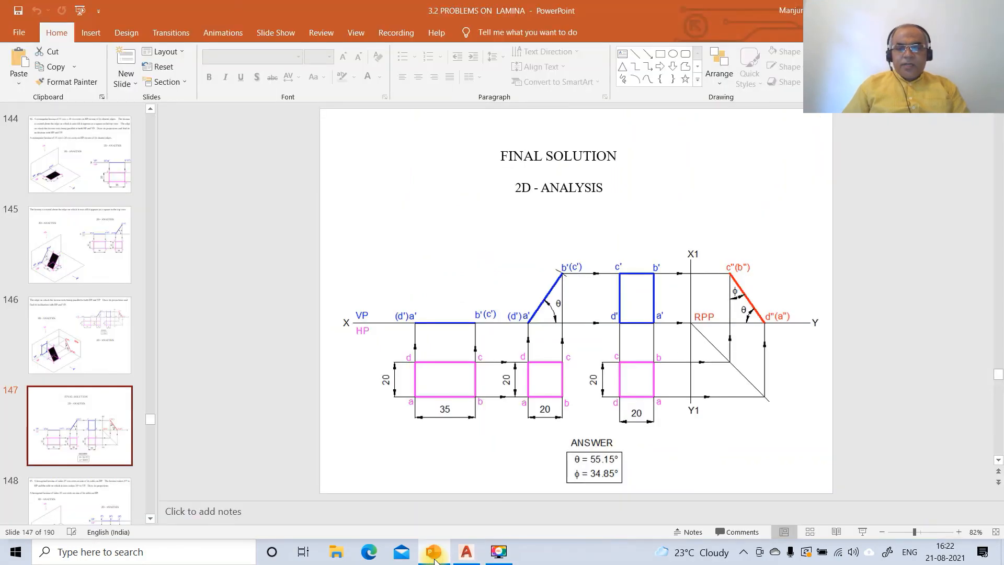
pyautogui.click(465, 553)
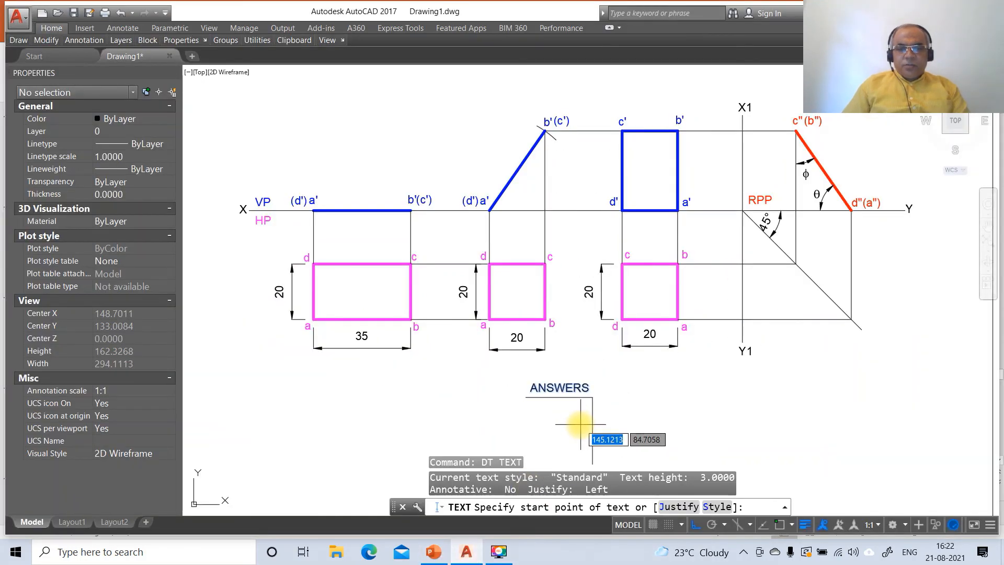
pyautogui.click(555, 409)
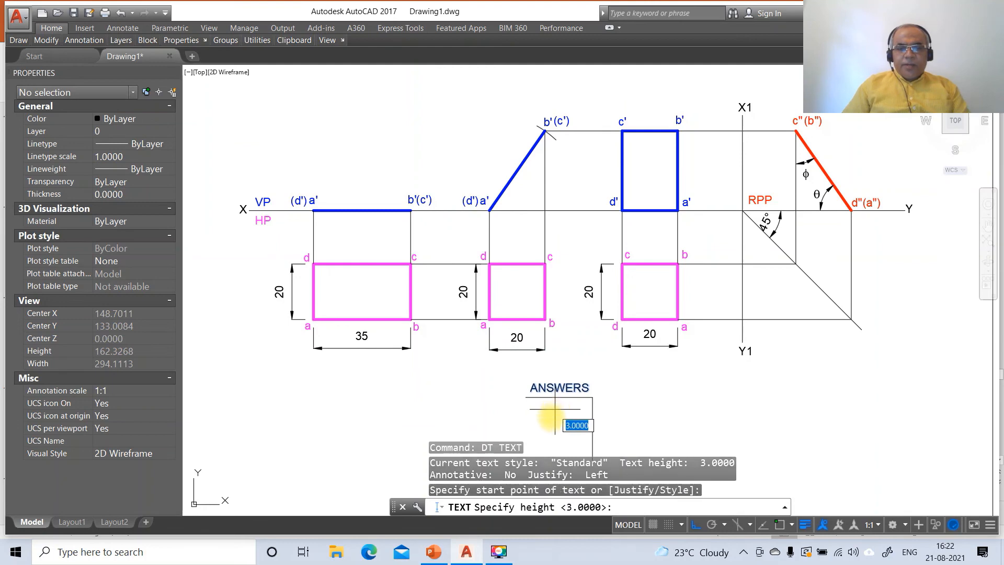
pyautogui.press('Return')
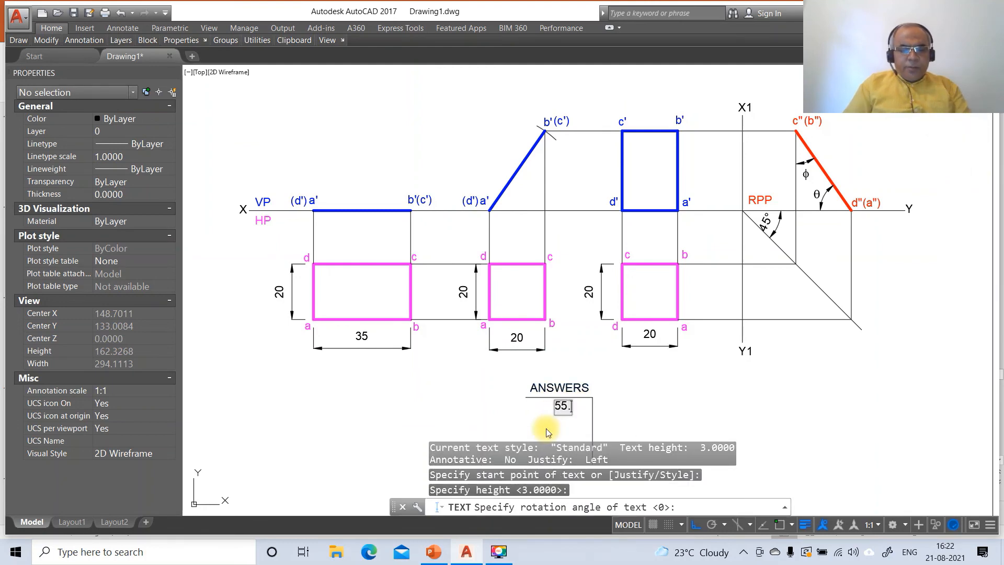
pyautogui.write('55.15')
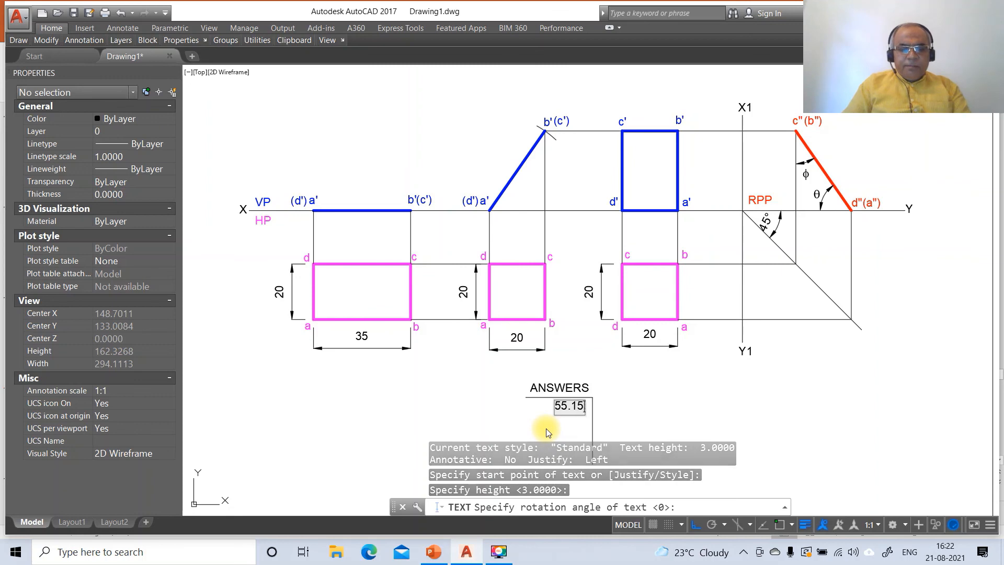
pyautogui.write('%%d')
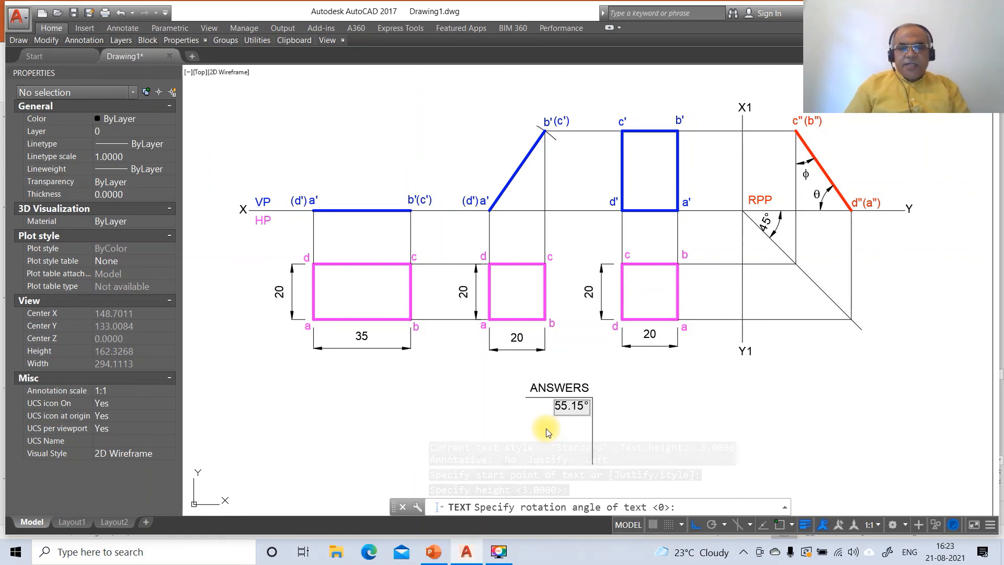
pyautogui.press('Return')
pyautogui.press('Return')
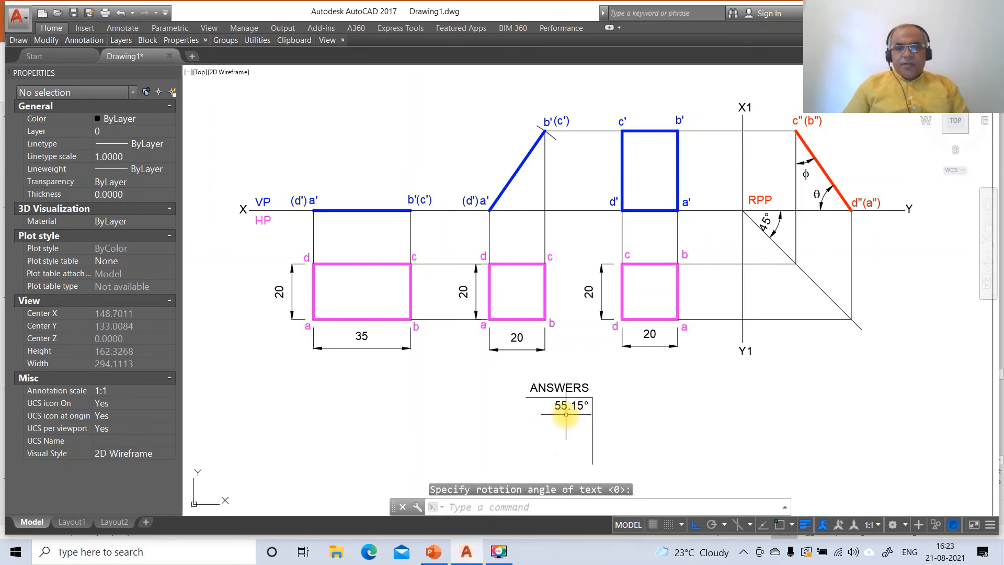
# Draw the answer box's left side vertically downward from the left endpoint of the line under ANSWERS.
pyautogui.write('l')
pyautogui.press('Return')
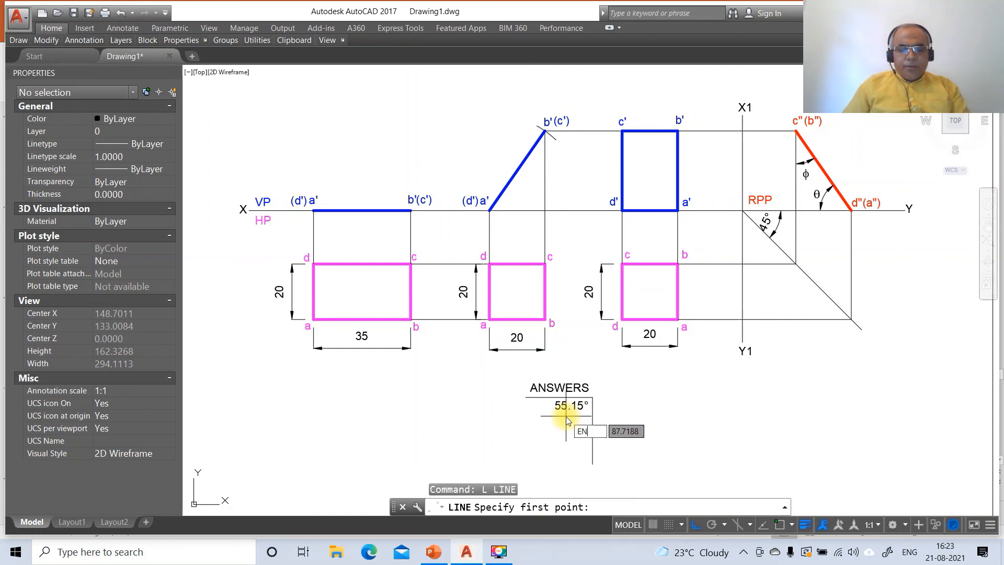
pyautogui.press('Return')
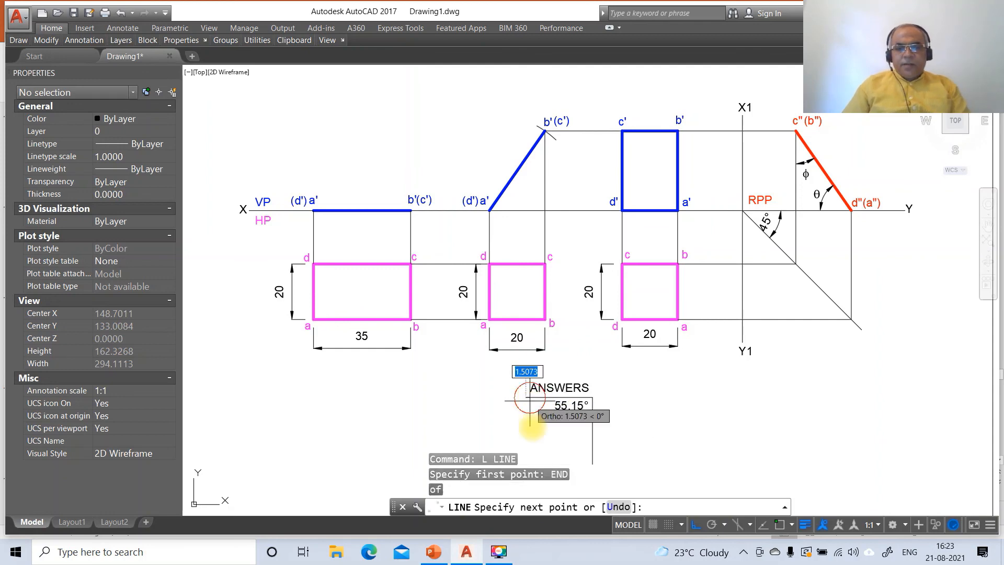
pyautogui.click(538, 465)
pyautogui.press('Return')
# Draw a vertical divider downward from the box's top line, just left of the 55.15° text, using the nearest snap.
pyautogui.press('Return')
pyautogui.write('NE')
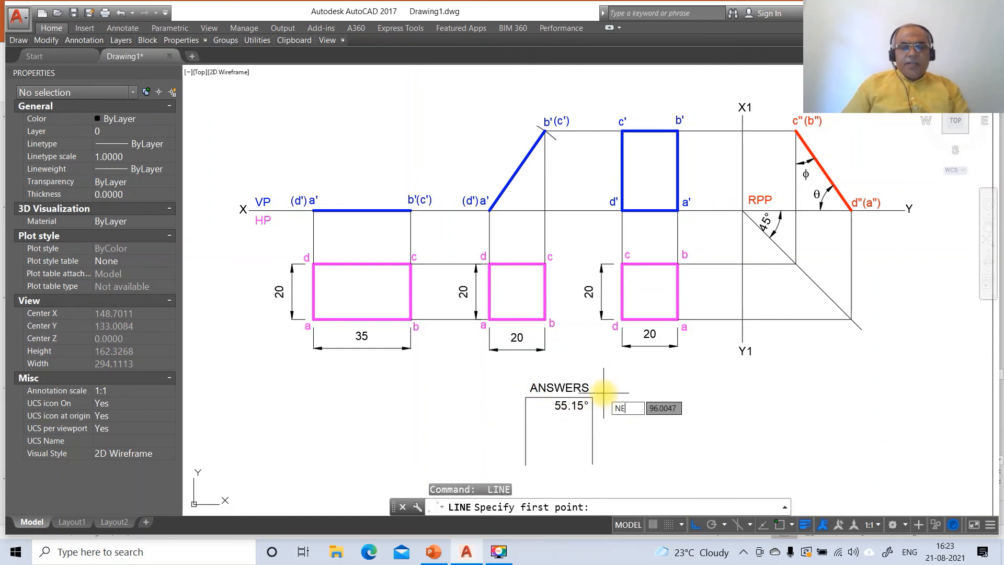
pyautogui.write('A')
pyautogui.press('Return')
pyautogui.click(551, 398)
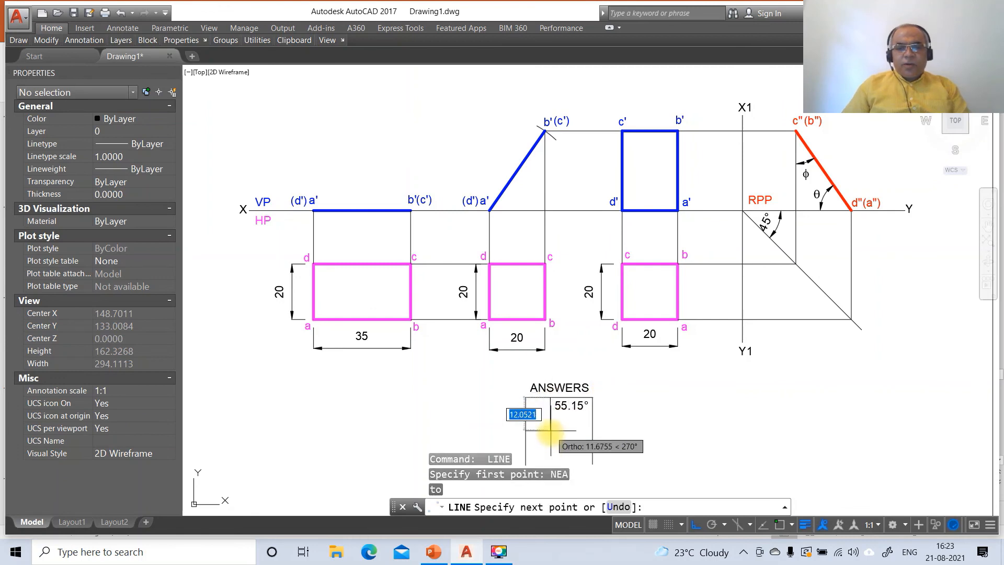
pyautogui.click(554, 463)
pyautogui.press('Return')
# Offset the box's top line downward by 6, and offset the resulting line downward by 6 again to form two rows.
pyautogui.write('o')
pyautogui.press('Return')
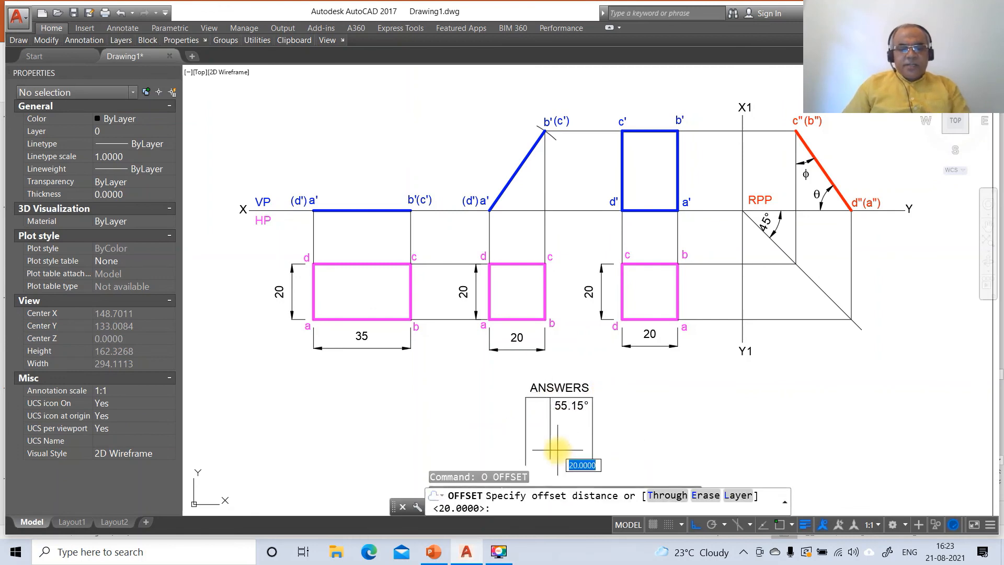
pyautogui.write('6')
pyautogui.press('Return')
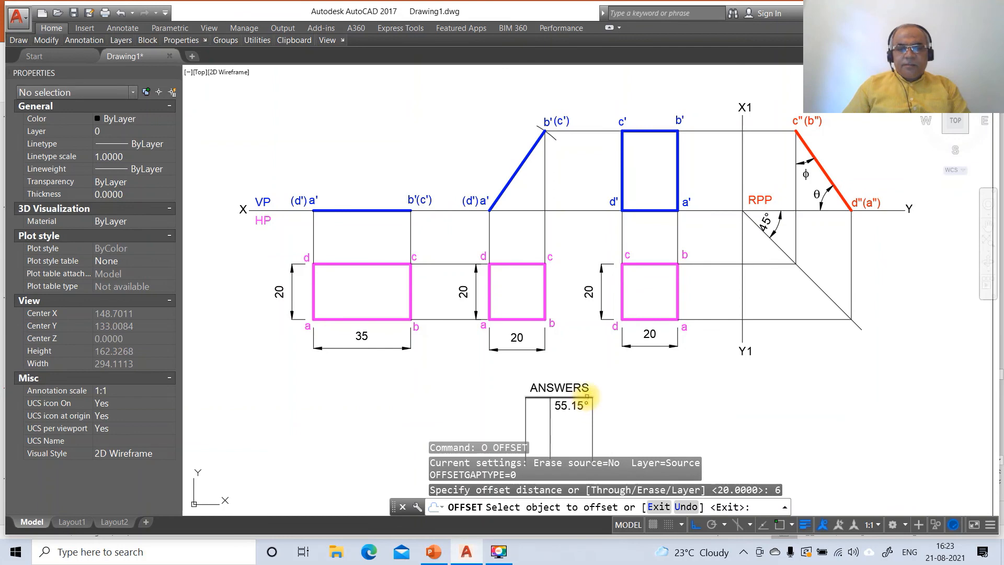
pyautogui.click(587, 397)
pyautogui.click(586, 421)
pyautogui.click(584, 413)
pyautogui.click(584, 421)
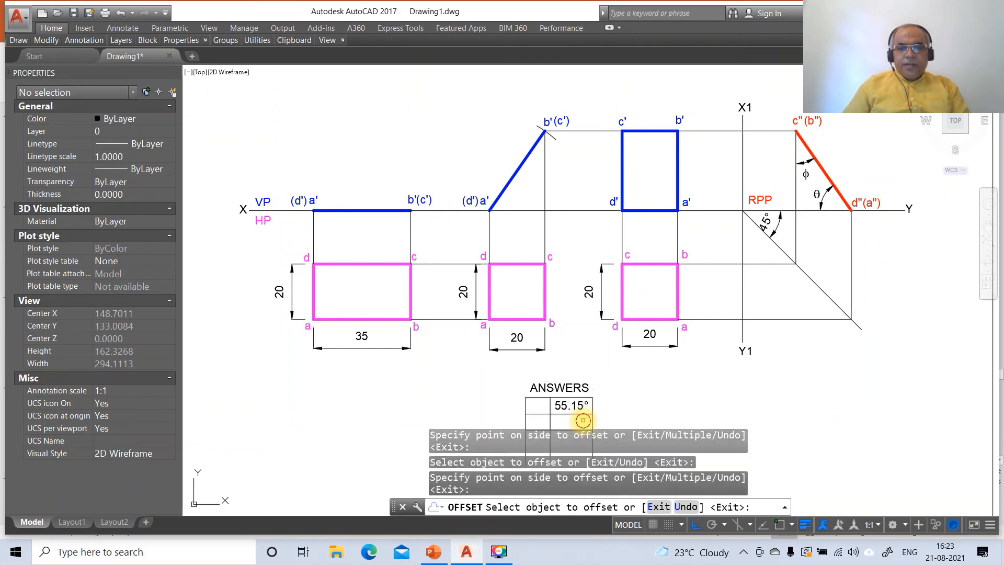
pyautogui.press('Return')
pyautogui.press('Escape')
pyautogui.press('Escape')
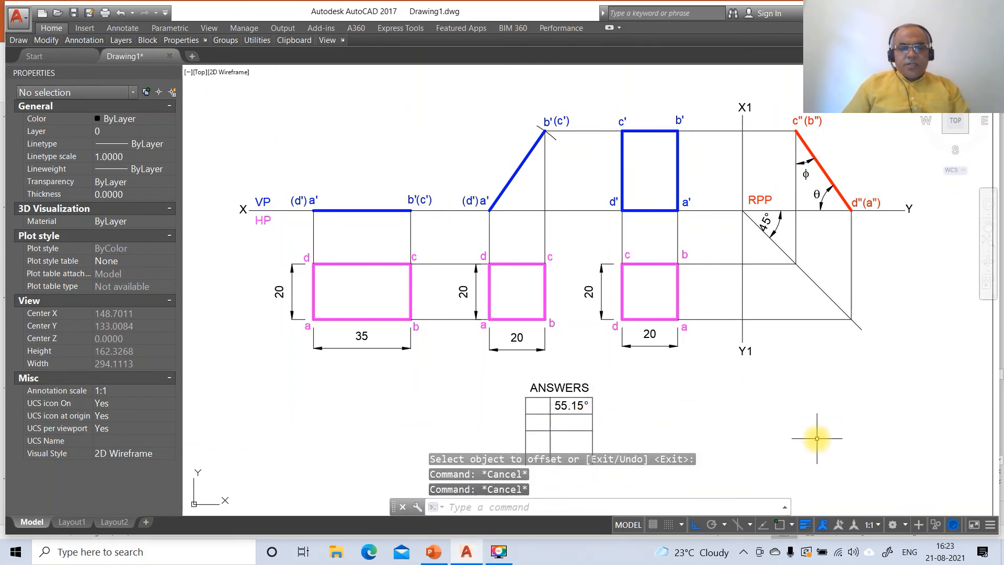
# Trim the three vertical lines of the answer box below its lowest horizontal line.
pyautogui.write('tr')
pyautogui.press('Return')
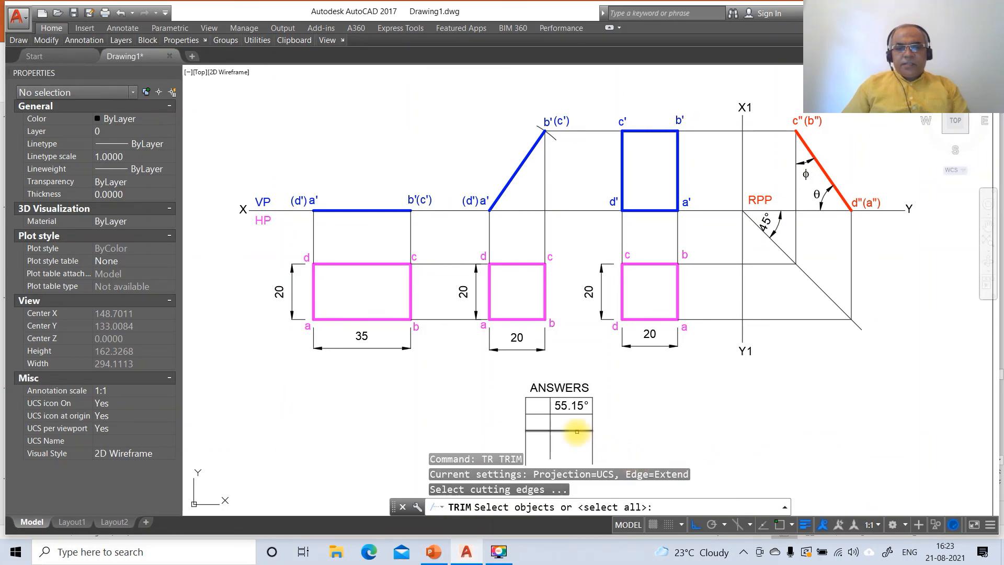
pyautogui.click(577, 432)
pyautogui.press('Return')
pyautogui.click(676, 435)
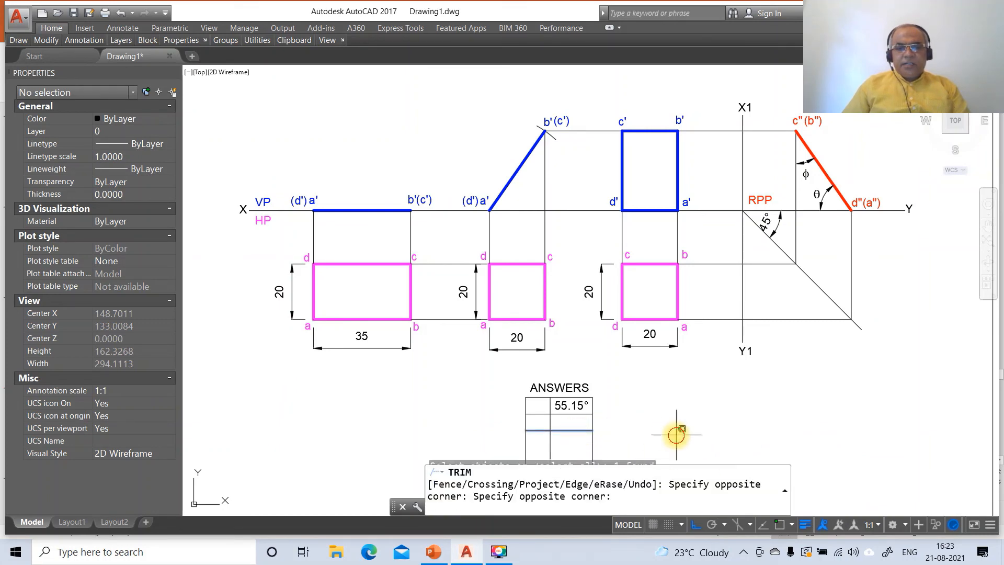
pyautogui.click(518, 445)
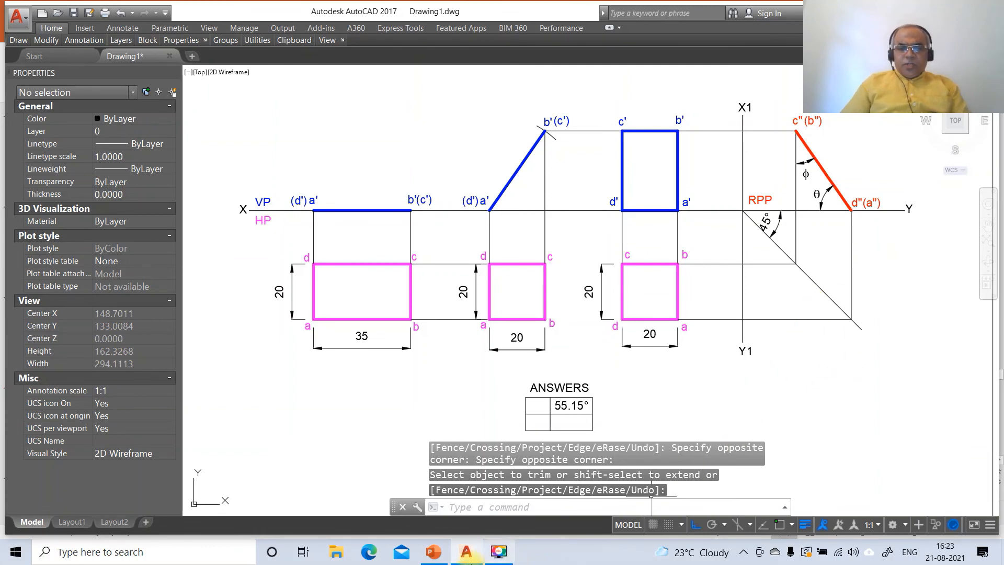
# Check the second angle on the PowerPoint slide, and in AutoCAD copy the 55.15° text straight down into the second row.
pyautogui.click(428, 557)
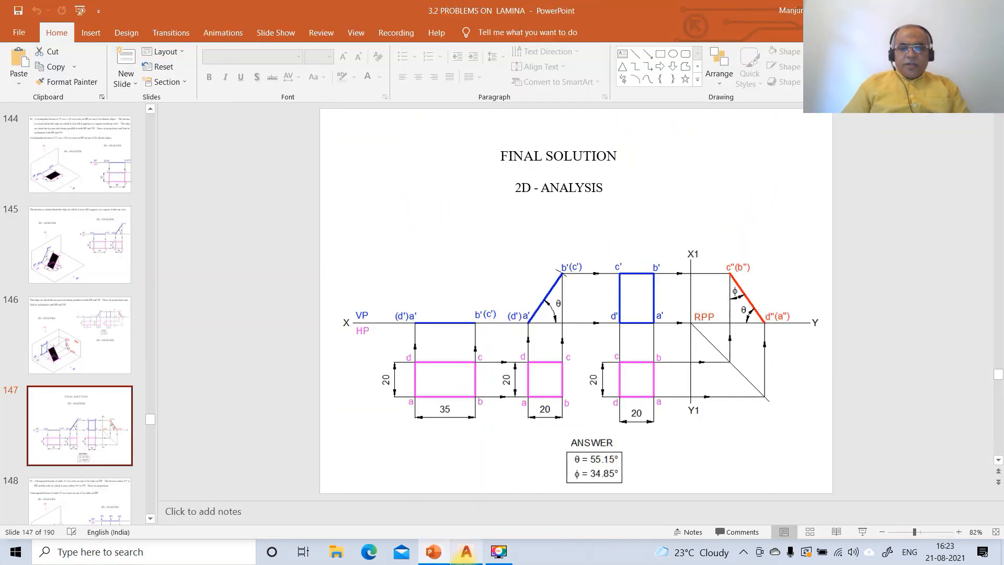
pyautogui.click(467, 553)
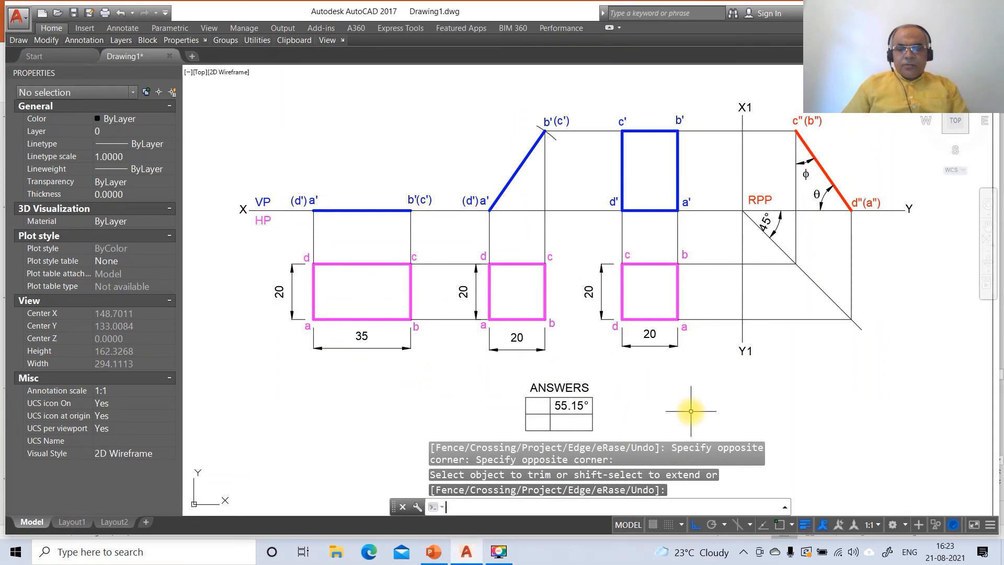
pyautogui.write('co')
pyautogui.press('Return')
pyautogui.click(568, 407)
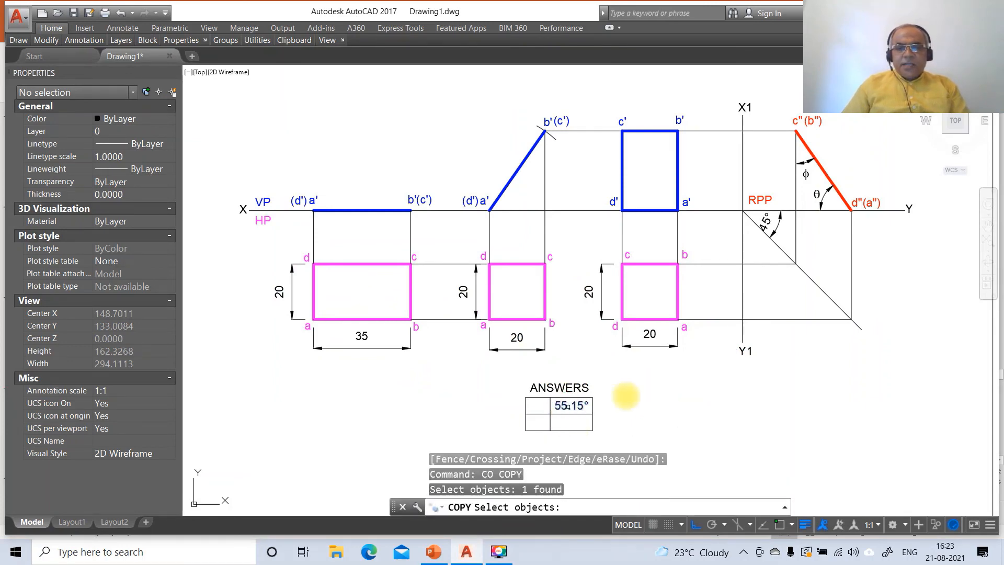
pyautogui.press('Return')
pyautogui.click(652, 346)
pyautogui.click(654, 366)
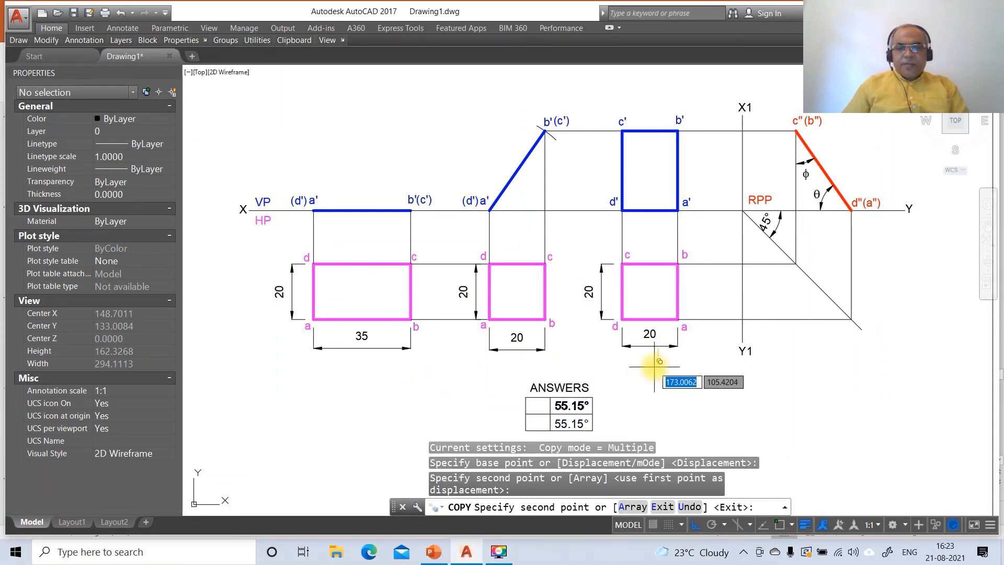
pyautogui.press('Return')
# Edit the copied text in the second row of the answer box to read 34.85°.
pyautogui.write('DDEDIT')
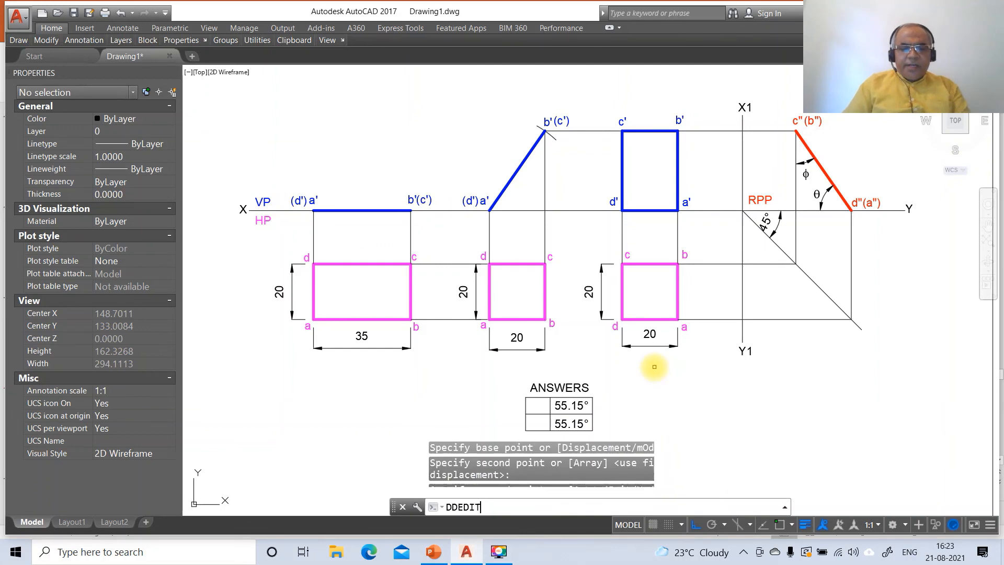
pyautogui.press('Return')
pyautogui.click(559, 424)
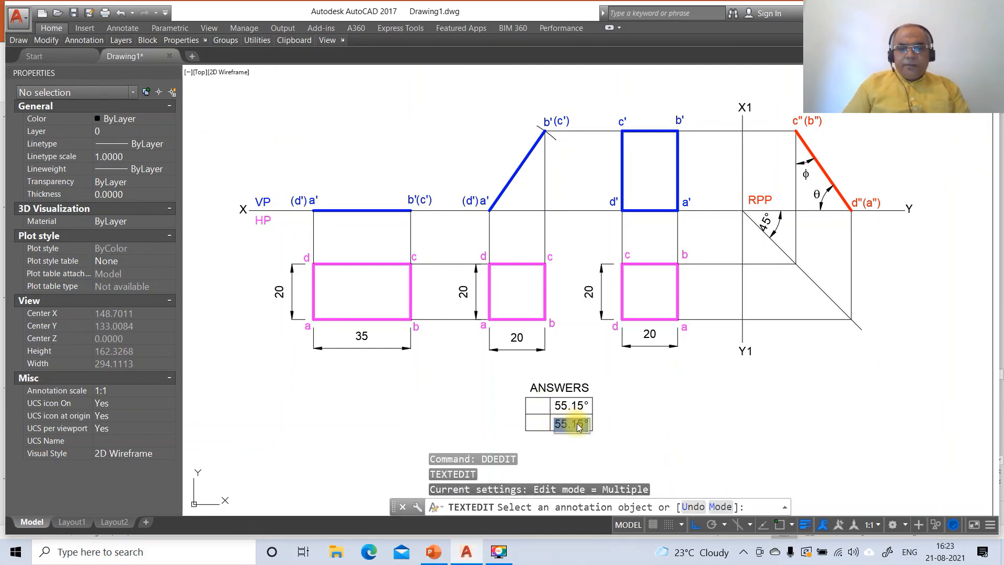
pyautogui.press('BackSpace')
pyautogui.press('BackSpace')
pyautogui.press('BackSpace')
pyautogui.press('BackSpace')
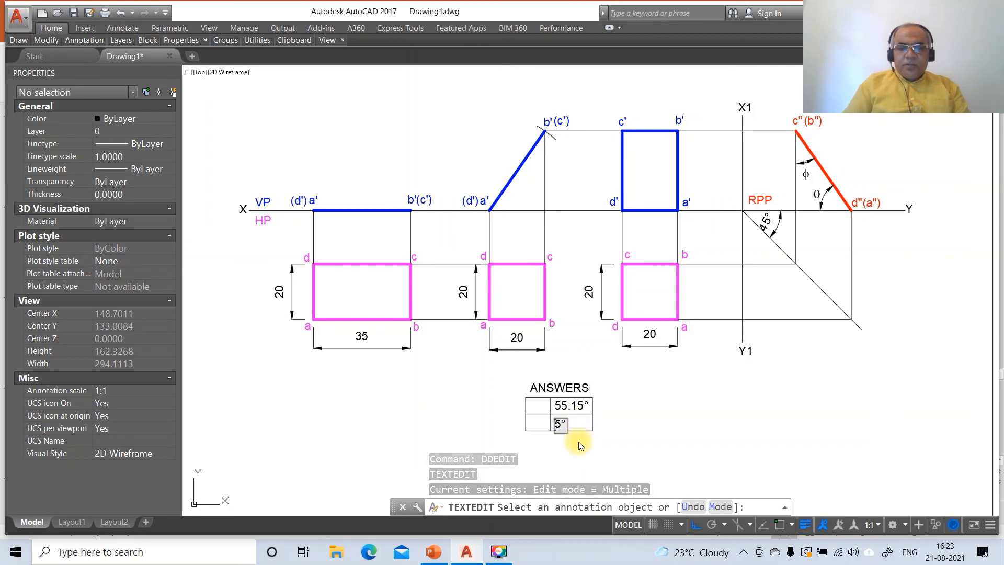
pyautogui.write('34.8')
pyautogui.press('Return')
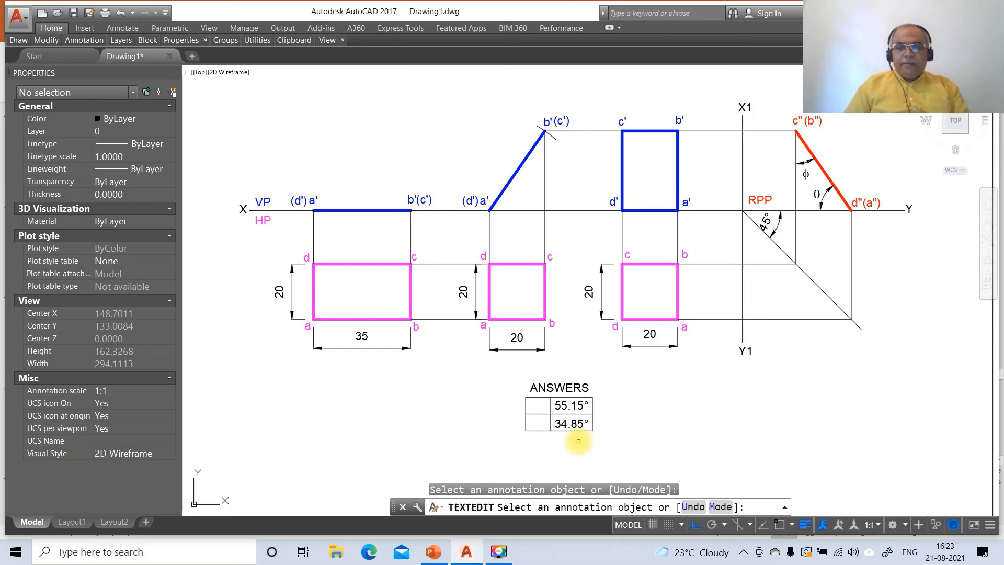
pyautogui.press('Escape')
# Move the 34.85° text slightly upward so it sits centred in its row.
pyautogui.write('m')
pyautogui.press('Return')
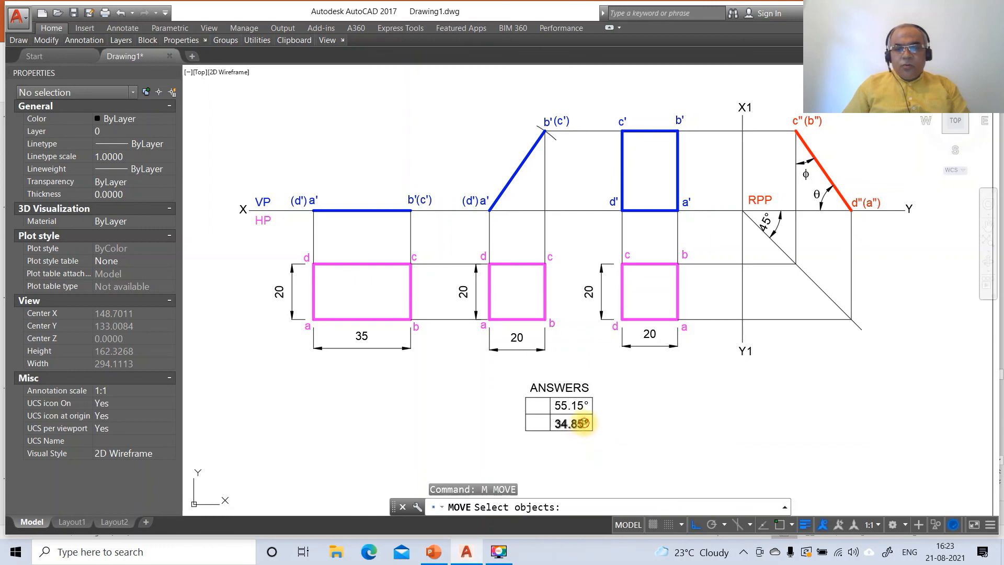
pyautogui.click(582, 422)
pyautogui.press('Return')
pyautogui.click(686, 397)
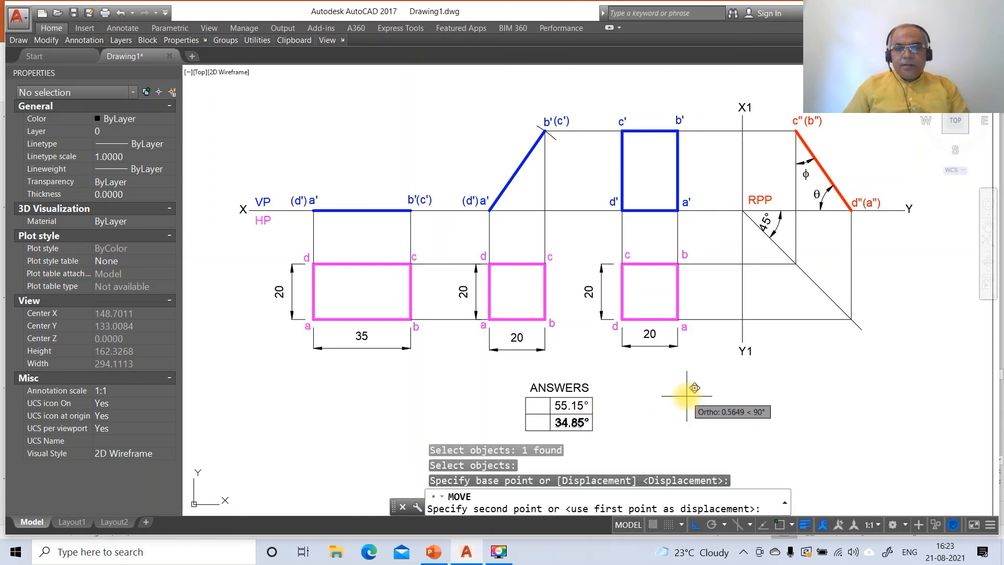
pyautogui.click(686, 399)
pyautogui.write('co')
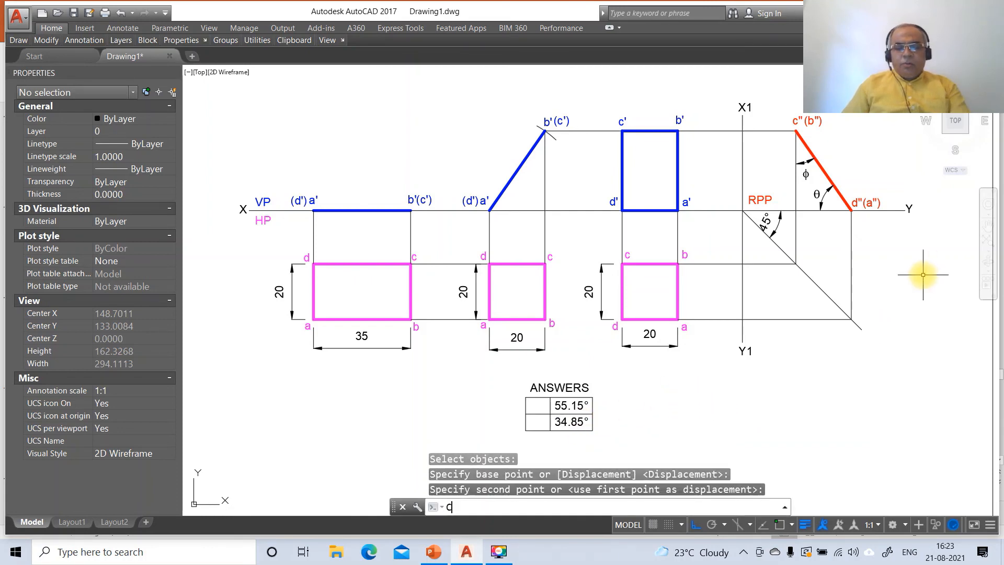
pyautogui.press('Return')
pyautogui.click(816, 195)
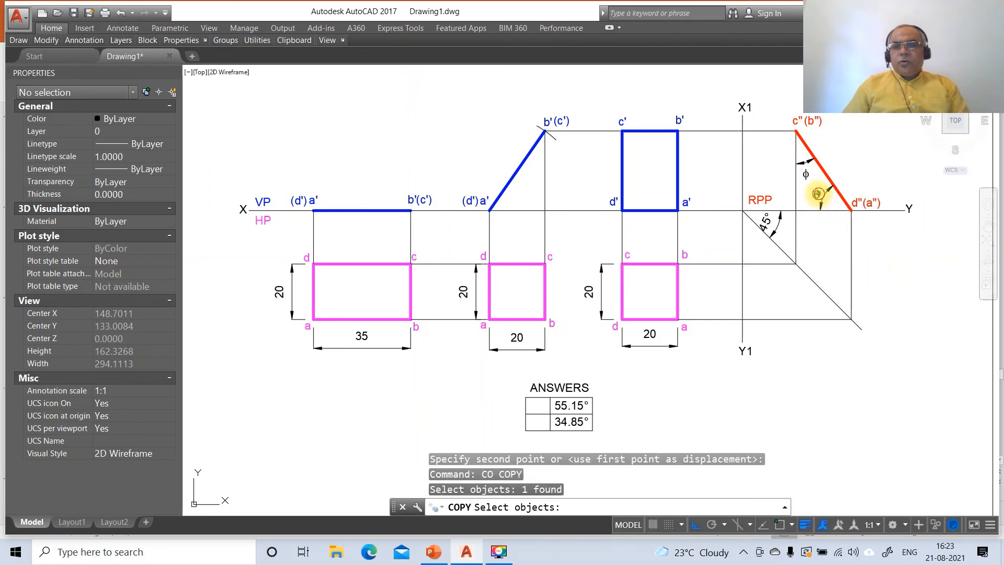
pyautogui.press('Return')
pyautogui.click(866, 228)
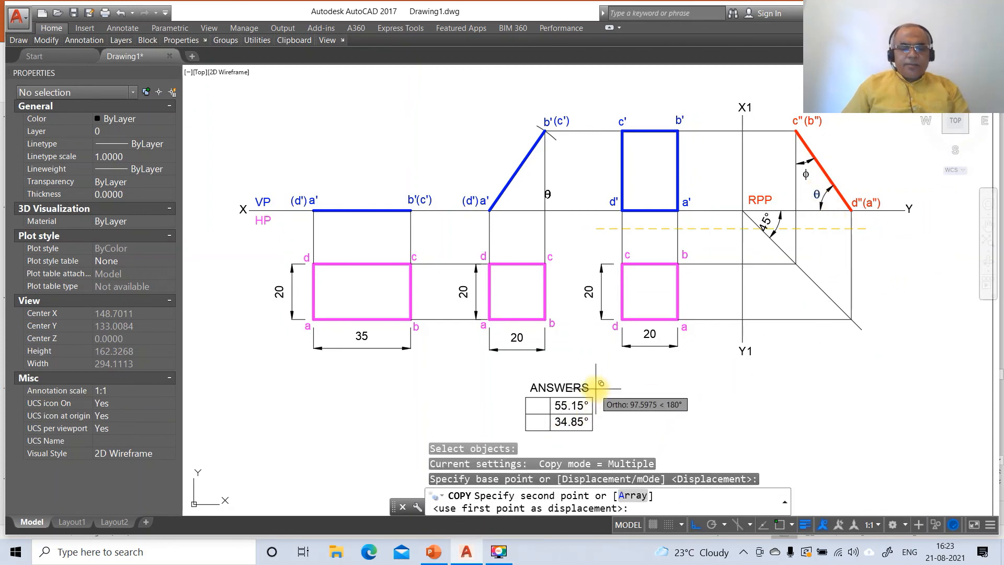
pyautogui.press('Escape')
# With Ortho off, copy the θ symbol from the side view into the cell beside 55.15°.
pyautogui.press('Return')
pyautogui.click(817, 192)
pyautogui.press('Return')
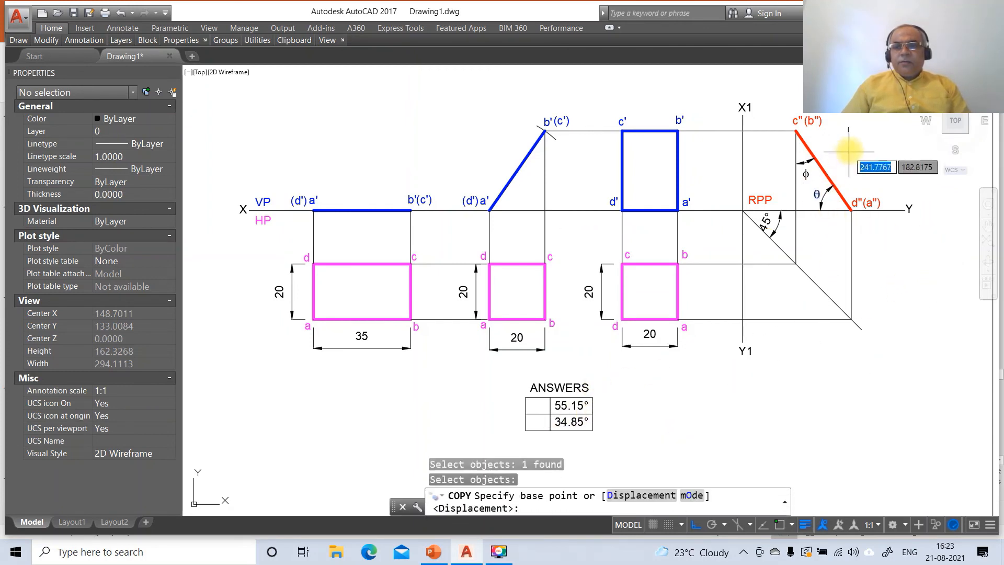
pyautogui.click(851, 148)
pyautogui.click(697, 527)
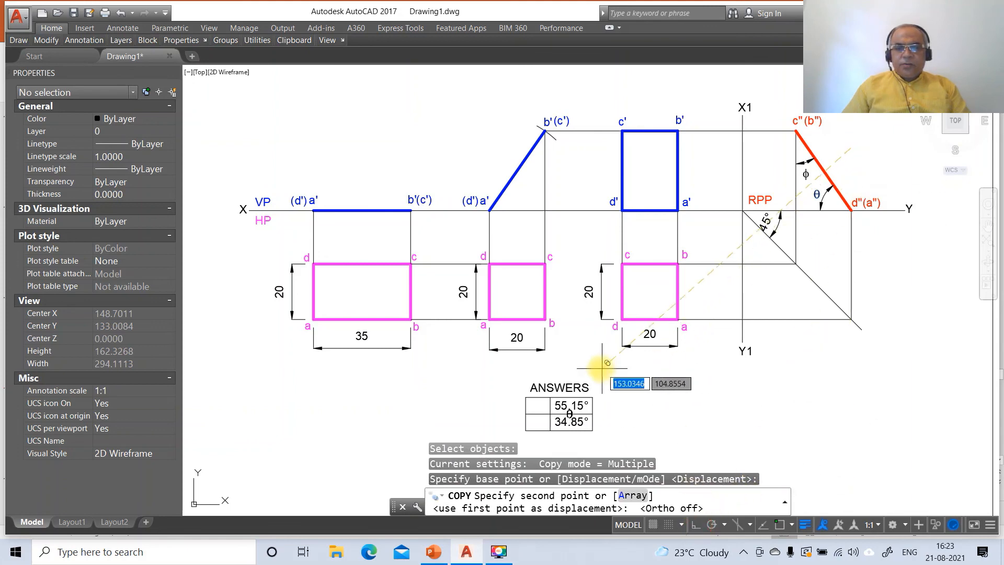
pyautogui.click(571, 360)
pyautogui.press('Return')
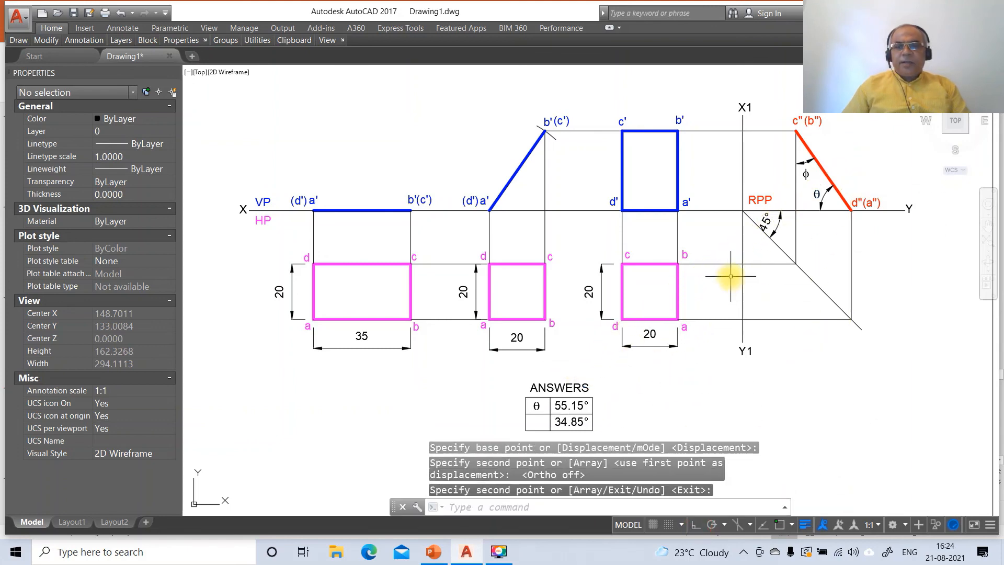
# Copy the φ symbol from the side view into the empty cell beside 34.85° in the answer box.
pyautogui.press('Return')
pyautogui.click(805, 170)
pyautogui.press('Return')
pyautogui.click(845, 139)
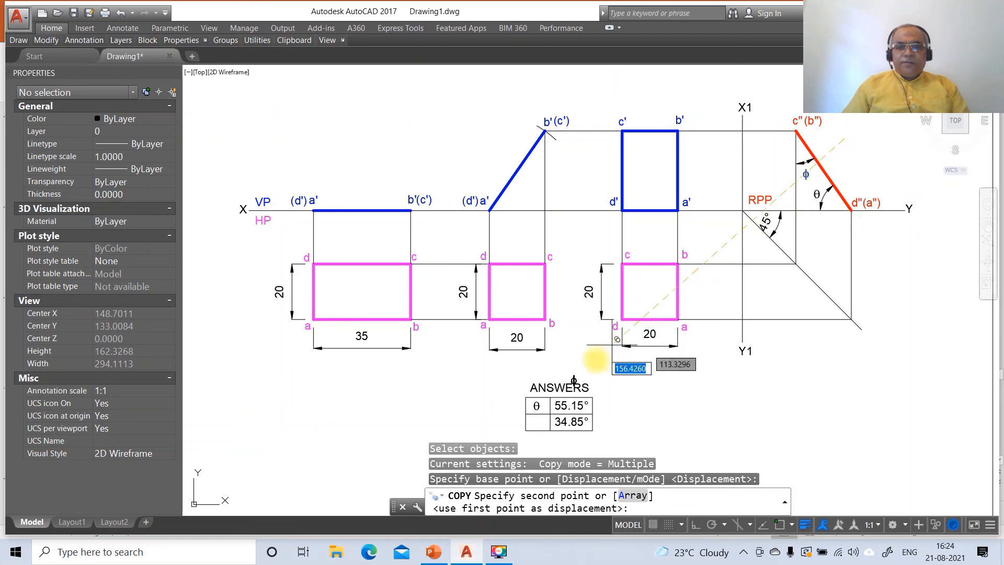
pyautogui.click(575, 384)
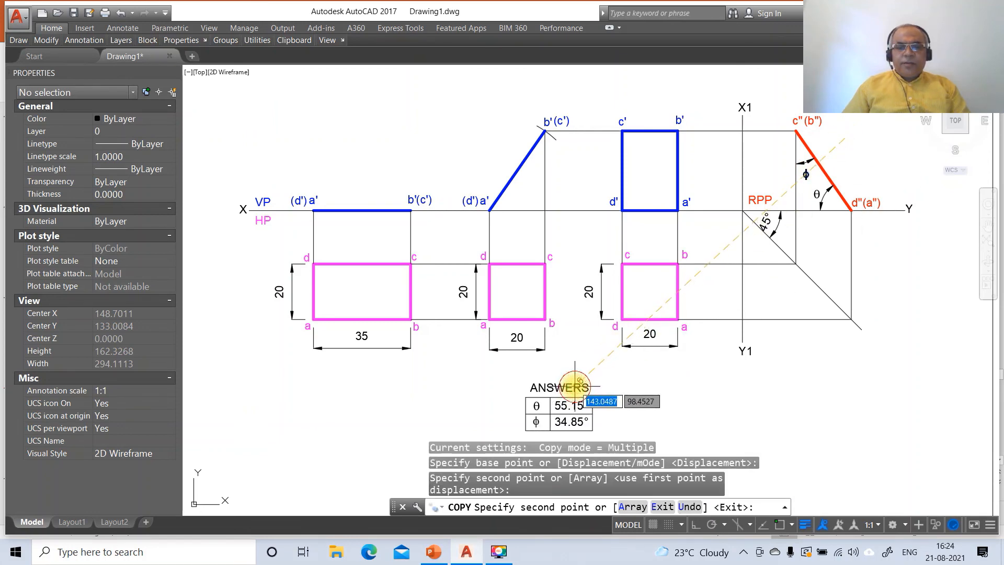
pyautogui.press('Return')
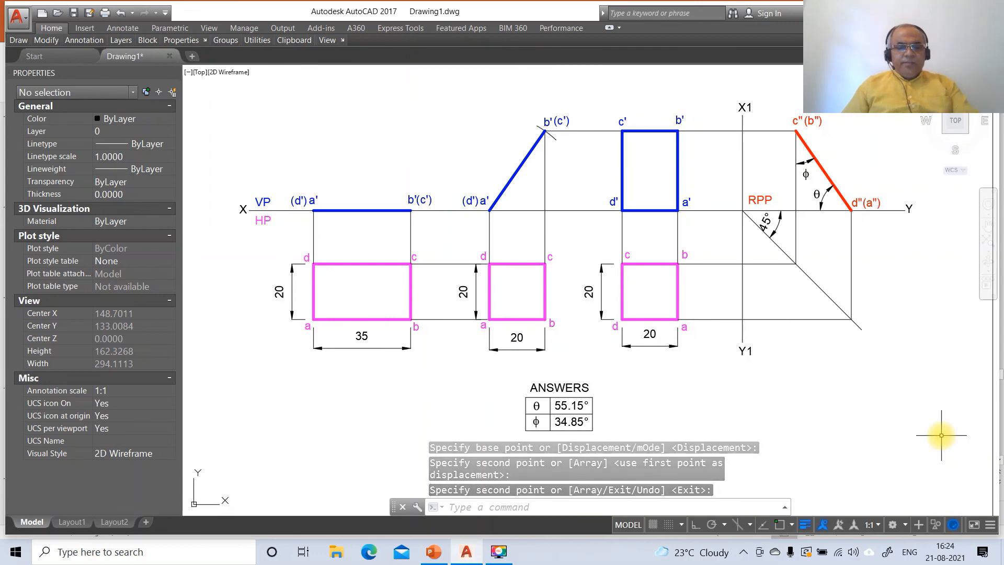
# Check the final solution slide in PowerPoint against the finished drawing, and return to AutoCAD with no command active.
pyautogui.click(434, 554)
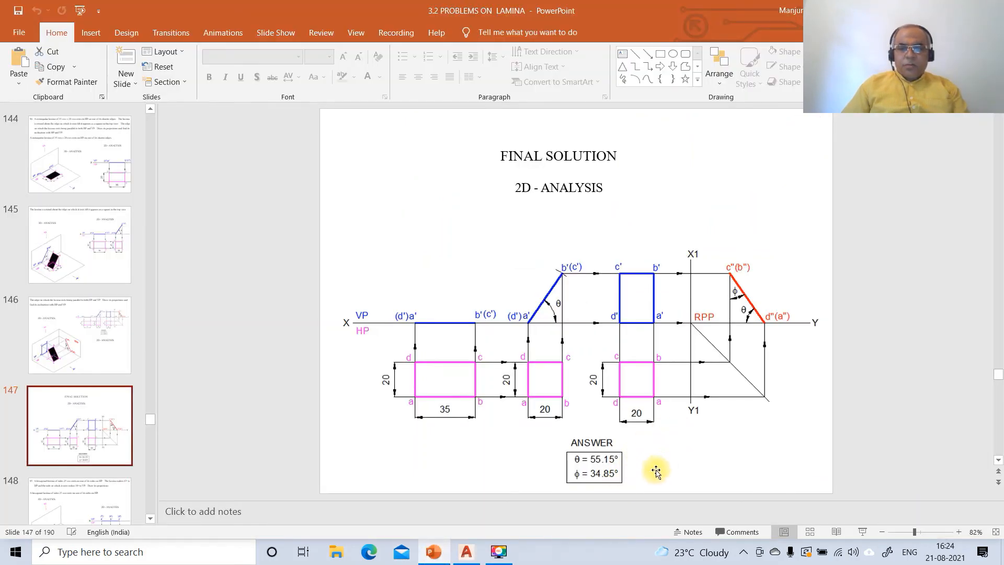
pyautogui.click(466, 552)
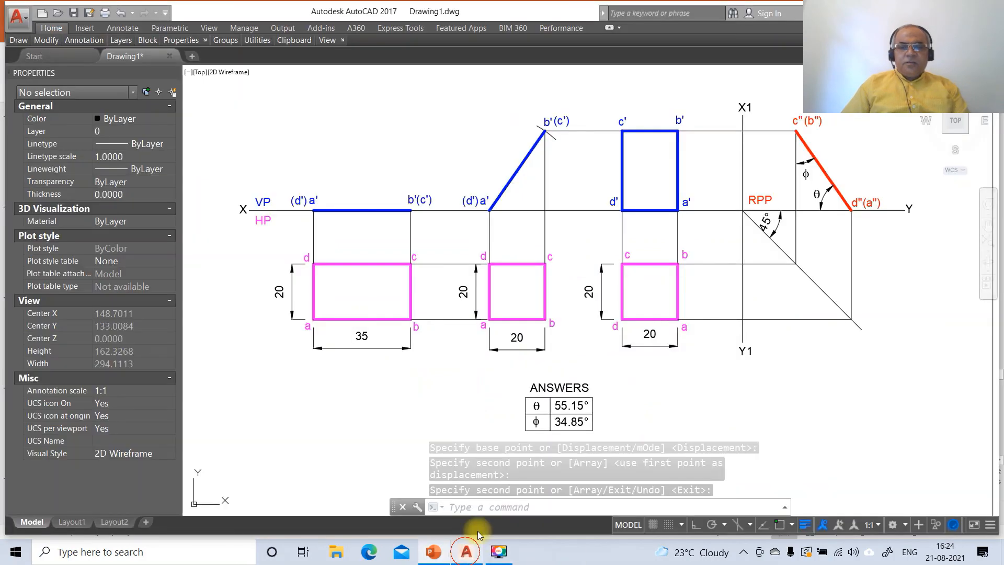
pyautogui.press('Escape')
pyautogui.press('Escape')
pyautogui.press('Escape')
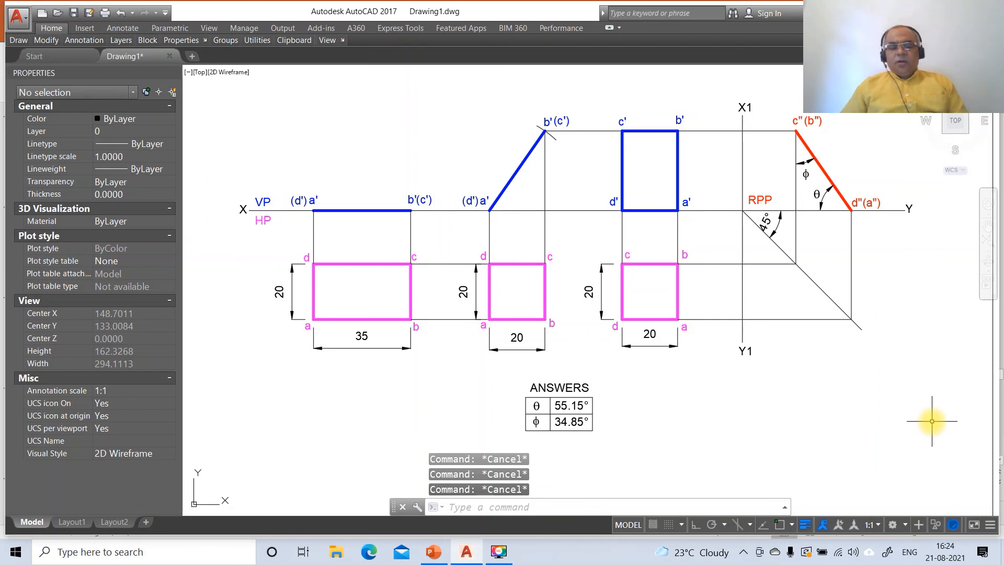
# Zoom the AutoCAD view by a scale factor of .8X to view the whole drawing within its border.
pyautogui.write('z')
pyautogui.press('Return')
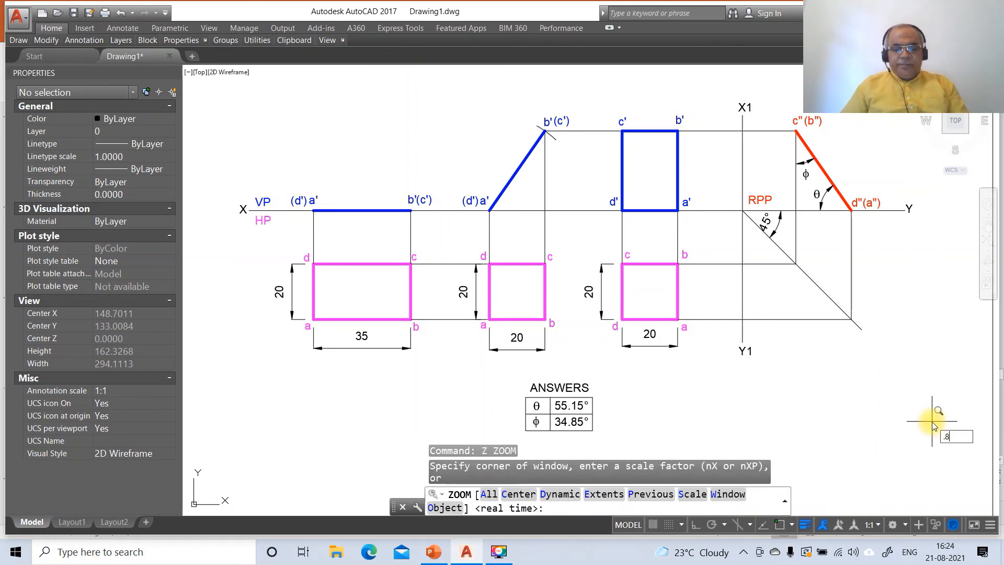
pyautogui.write('.8X')
pyautogui.press('Return')
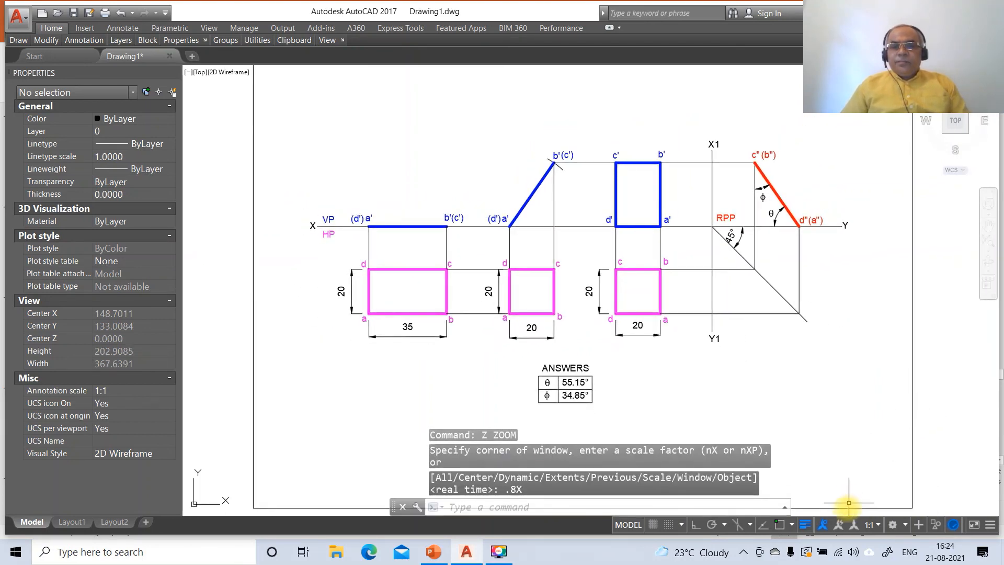